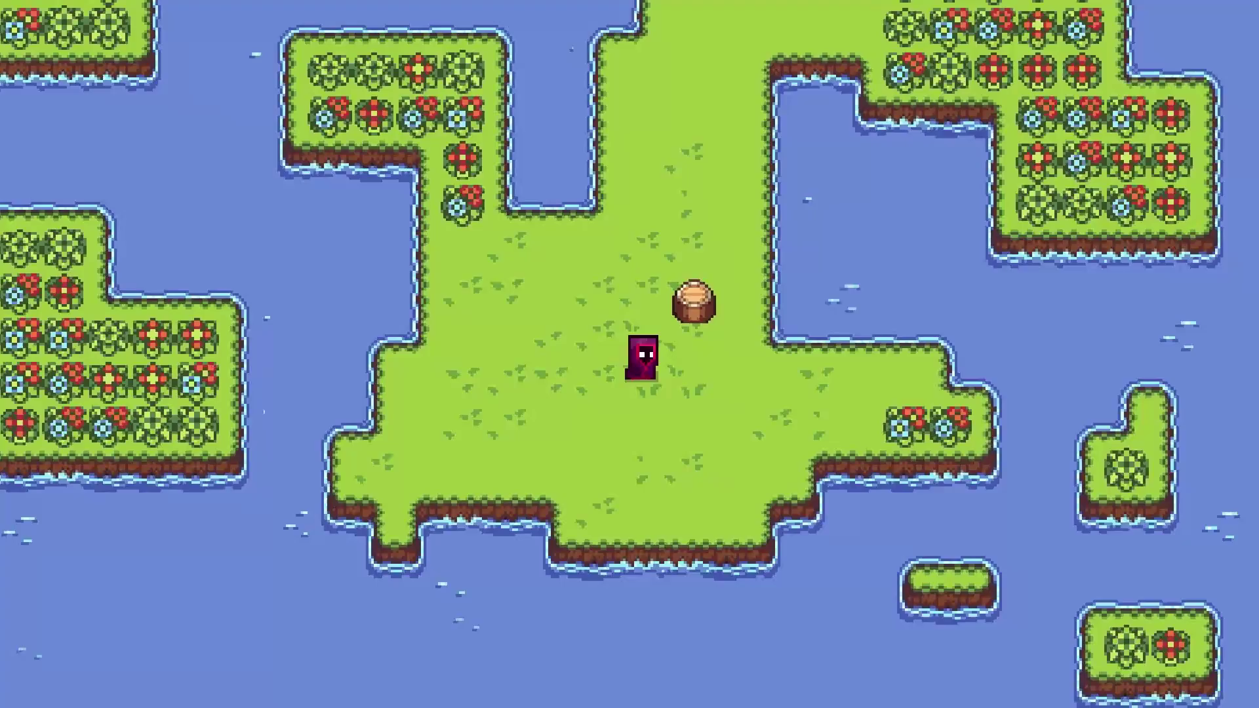
key(Right)
key(Up)
key(Left)
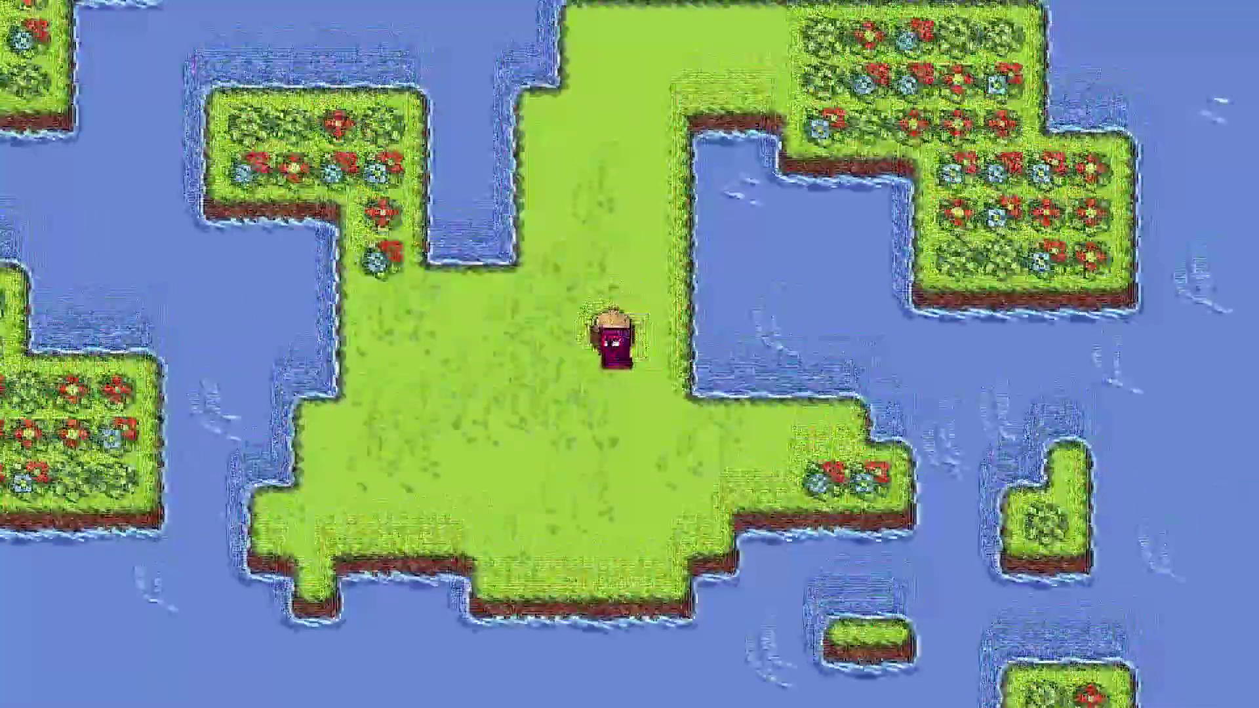
key(Up)
key(Right)
key(Right)
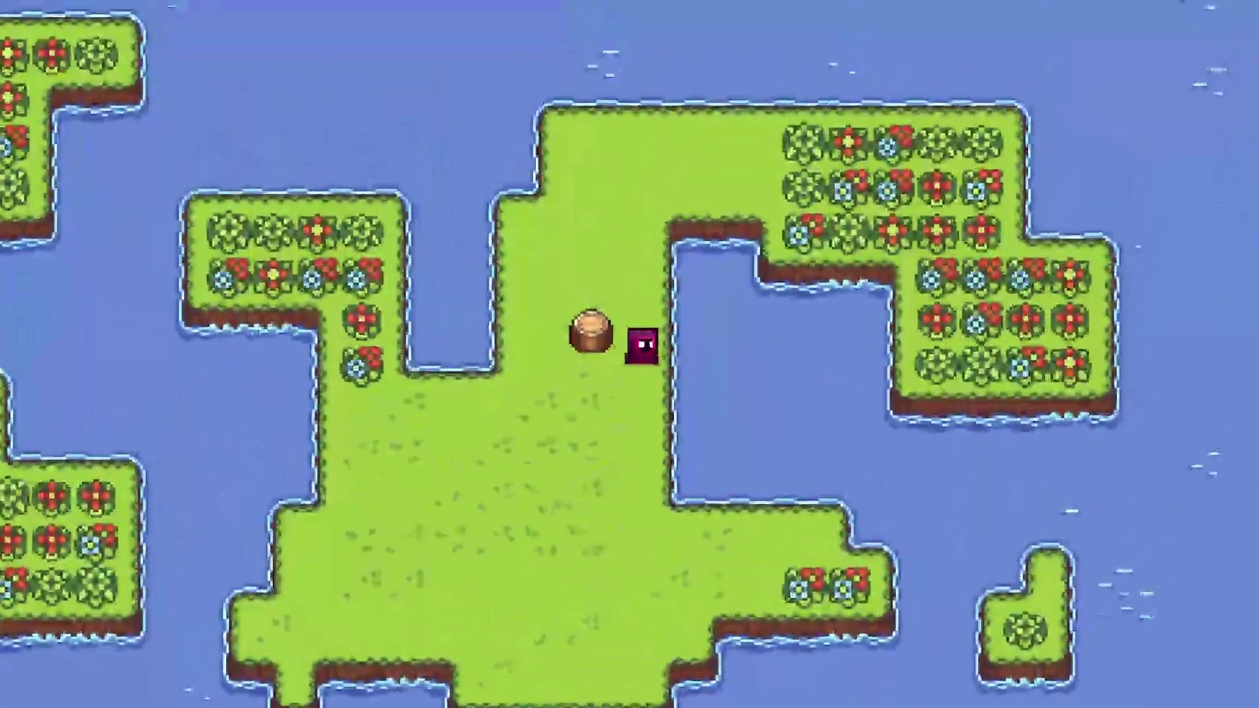
key(Up)
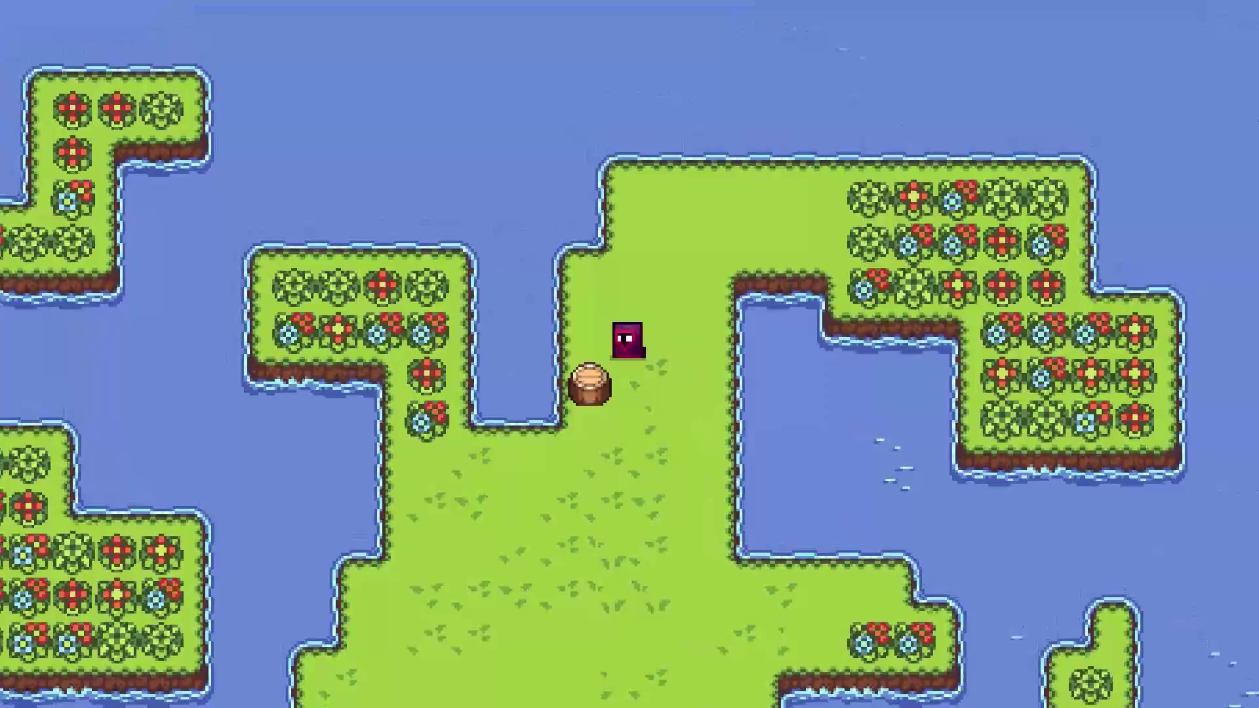
key(Left)
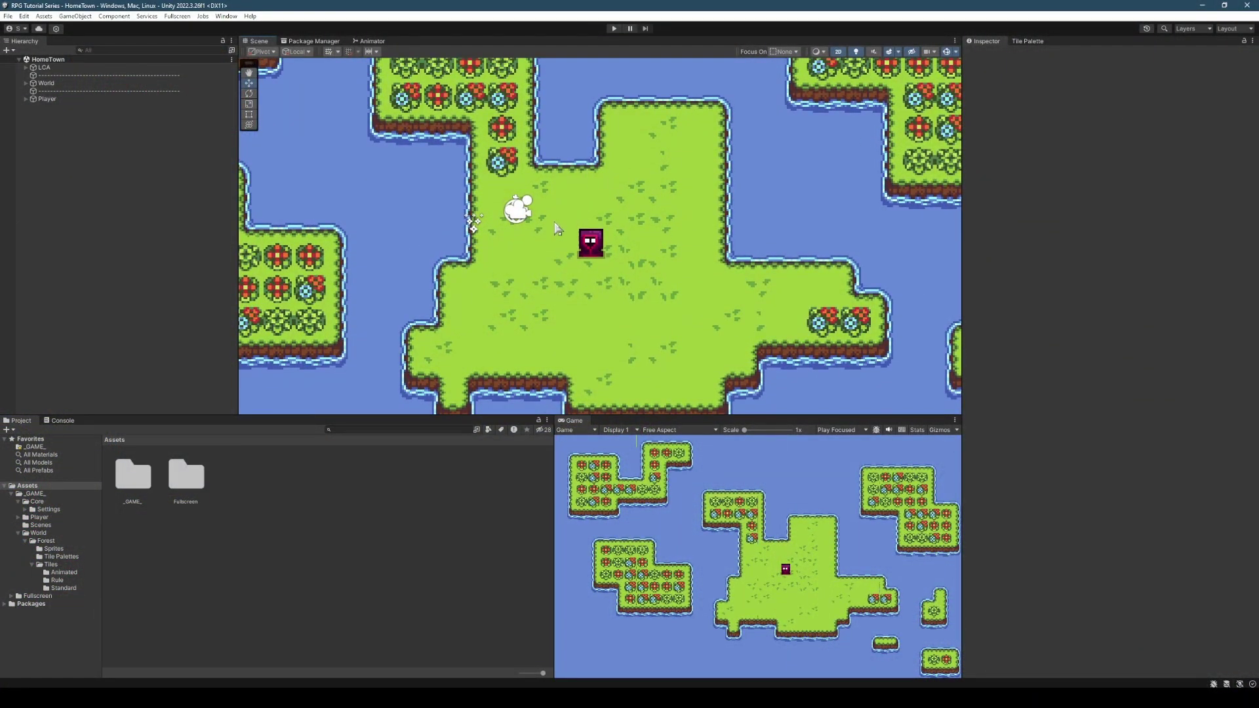
- Play-test the game in fullscreen, moving the character in all directions to examine the camera behaviour, and stop the test
key(F10)
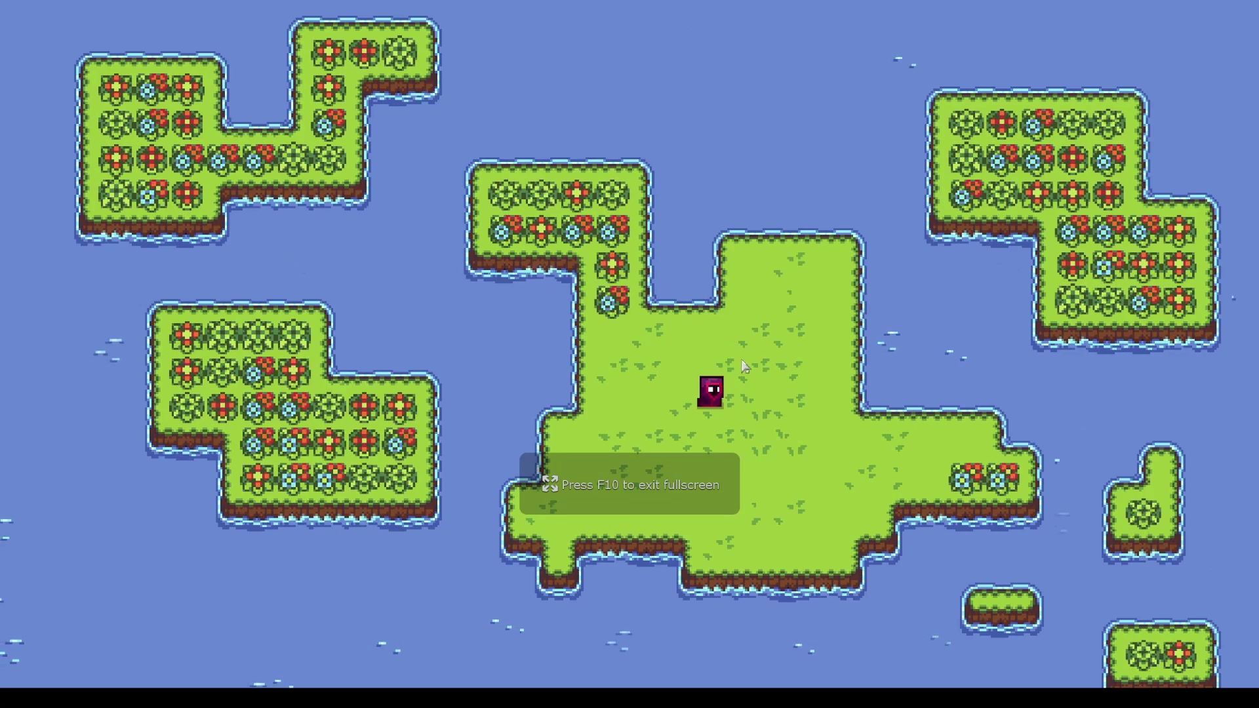
key(d)
key(w)
key(a)
key(s)
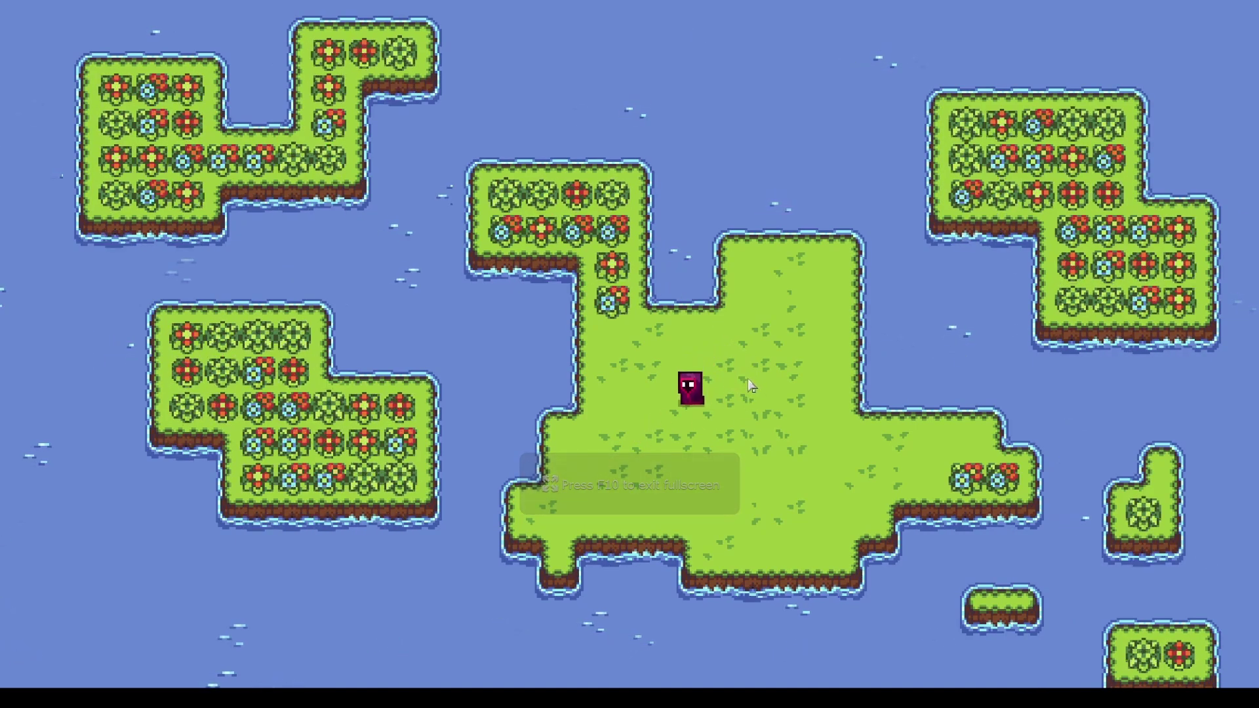
key(Right)
key(Up)
key(Left)
key(Down)
key(Right)
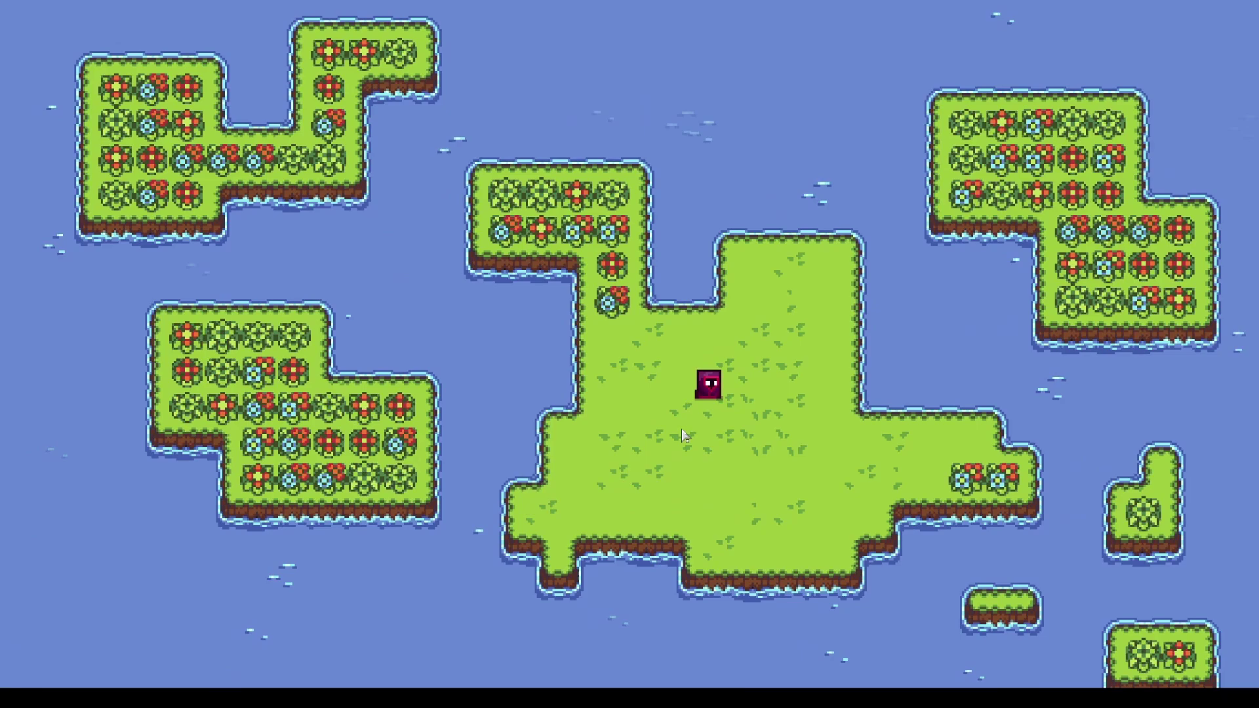
key(Right)
key(Down)
key(Left)
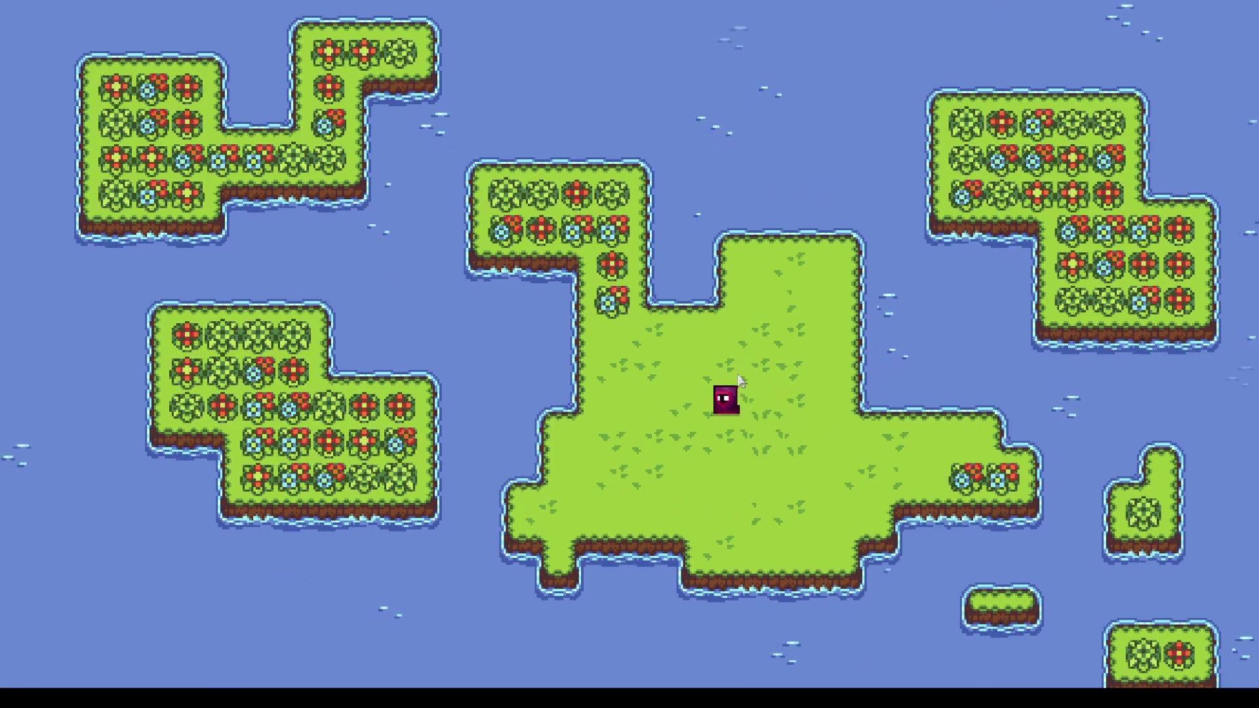
key(Right)
key(Up)
key(Left)
key(Right)
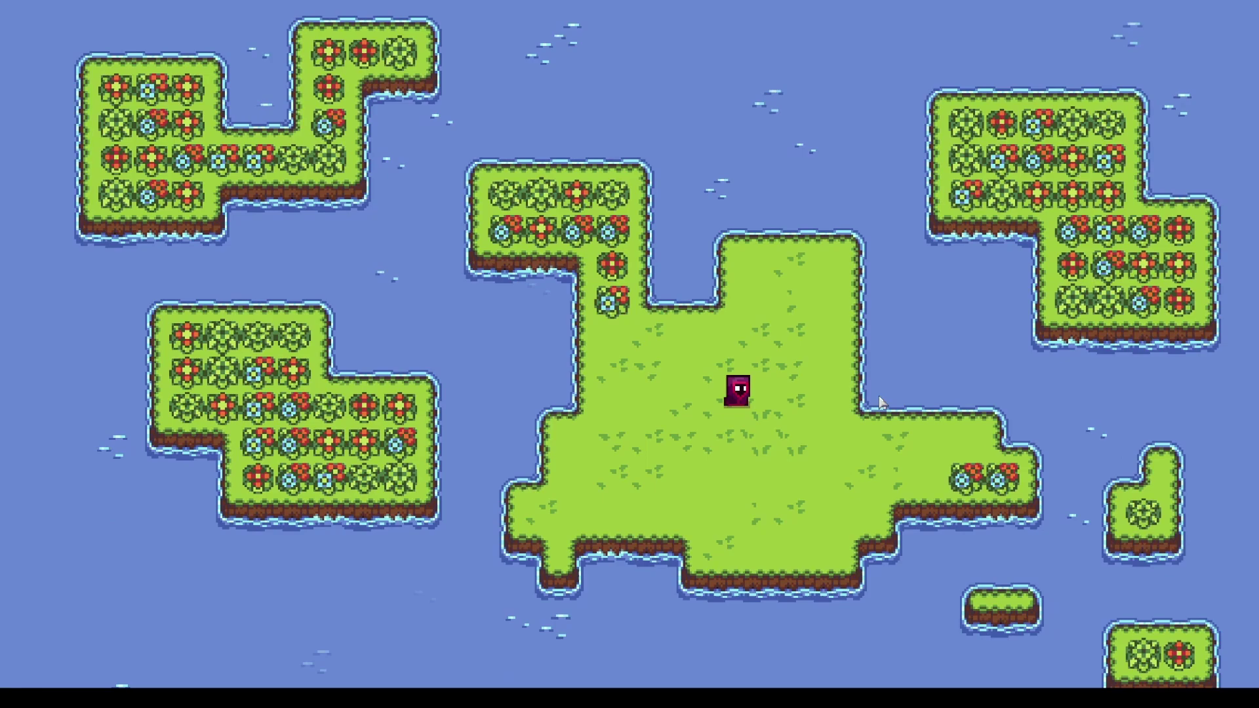
key(Right)
key(Left)
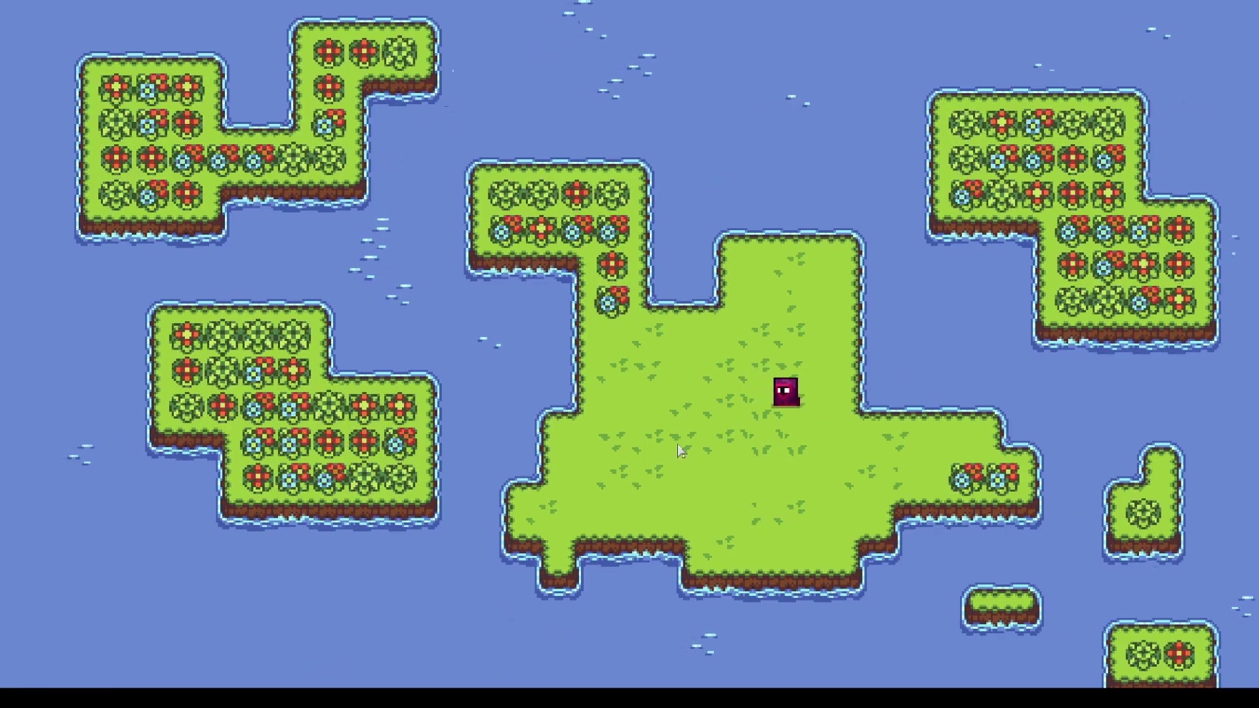
key(Left)
key(Left)
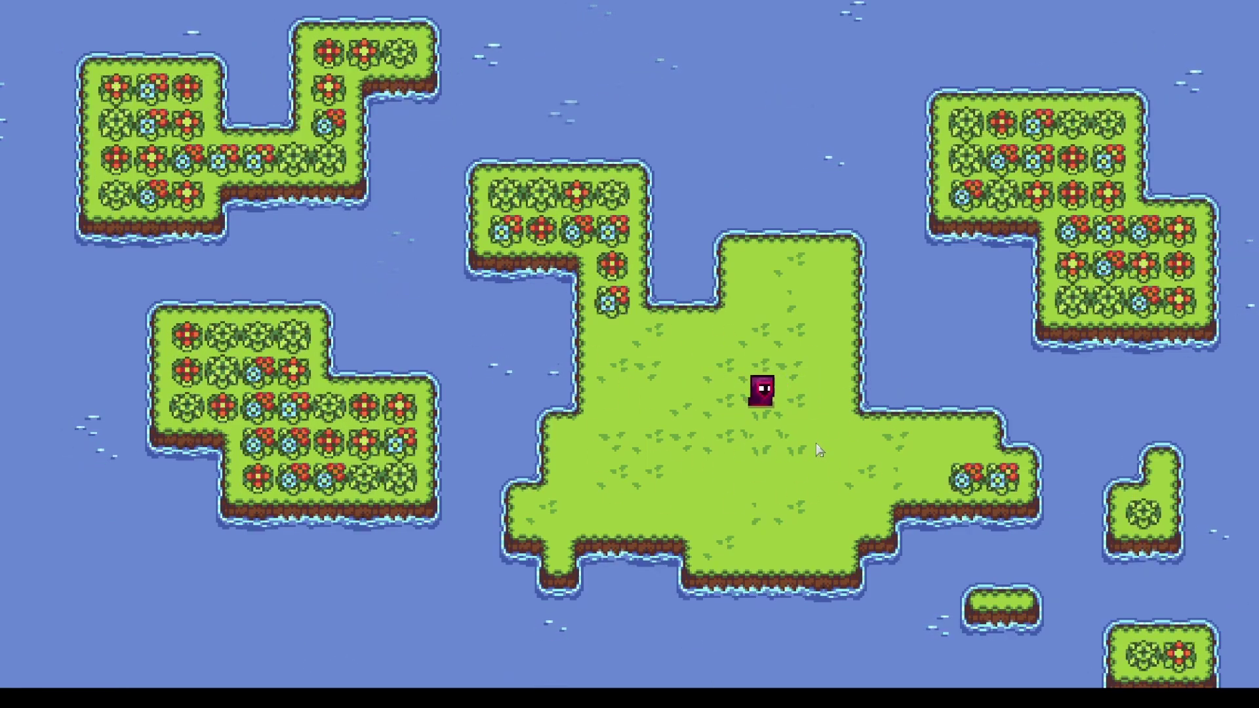
key(ctrl+p)
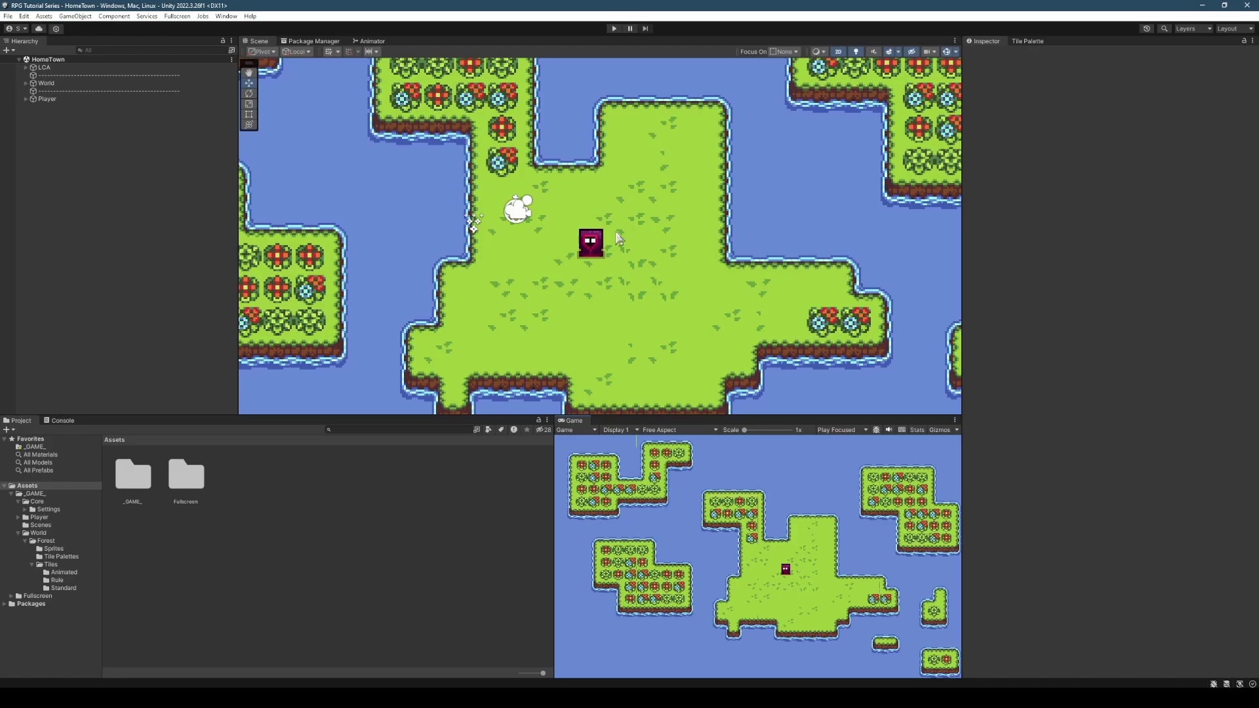
- Install the Cinemachine 2.10.1 package from the Unity Registry
click(305, 42)
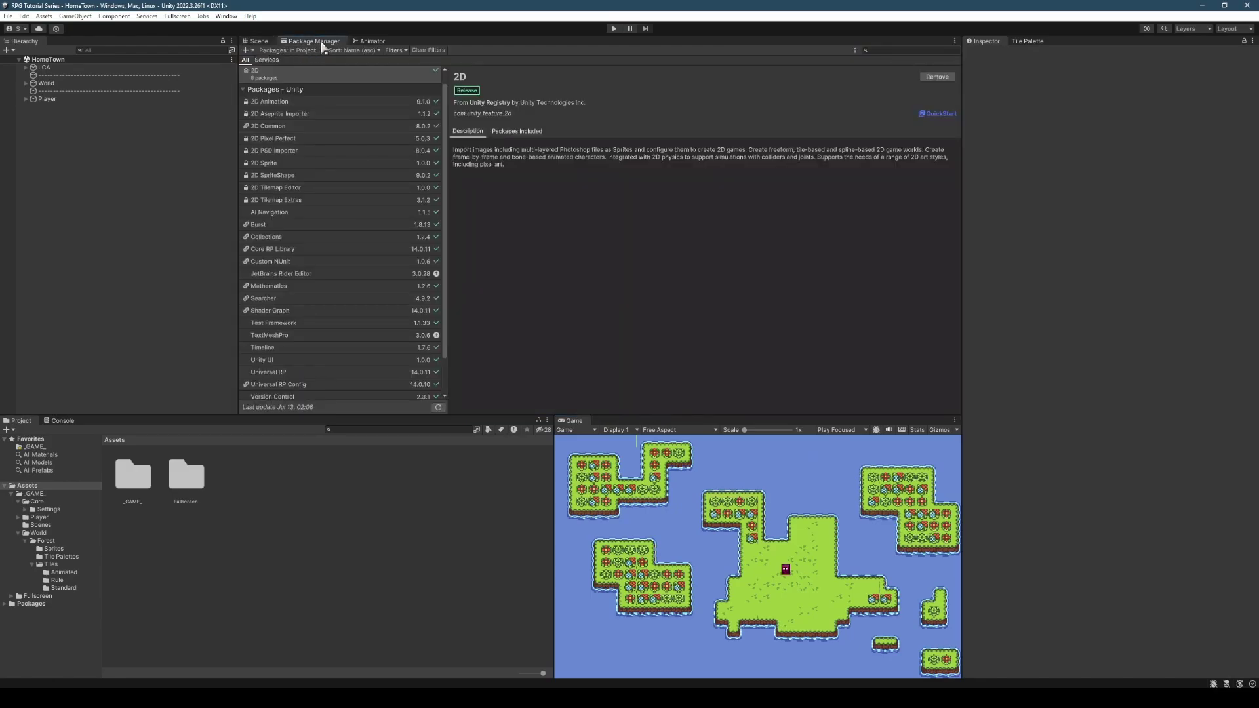
click(226, 16)
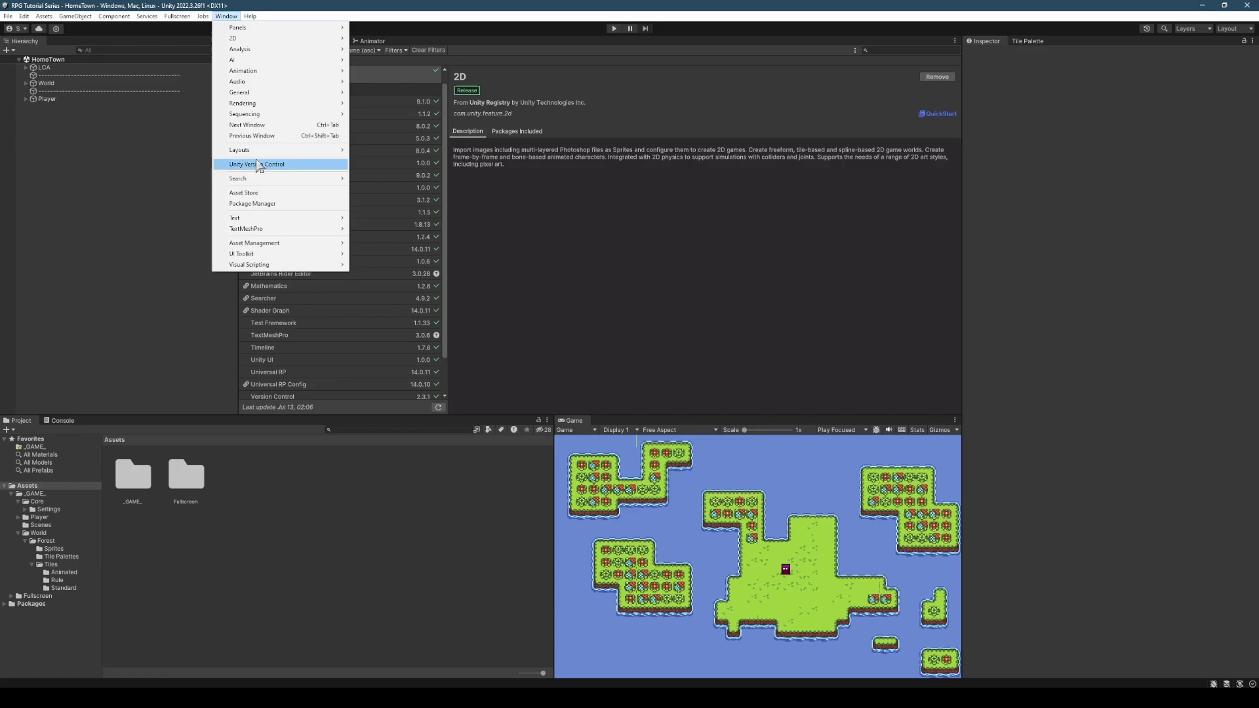
click(256, 204)
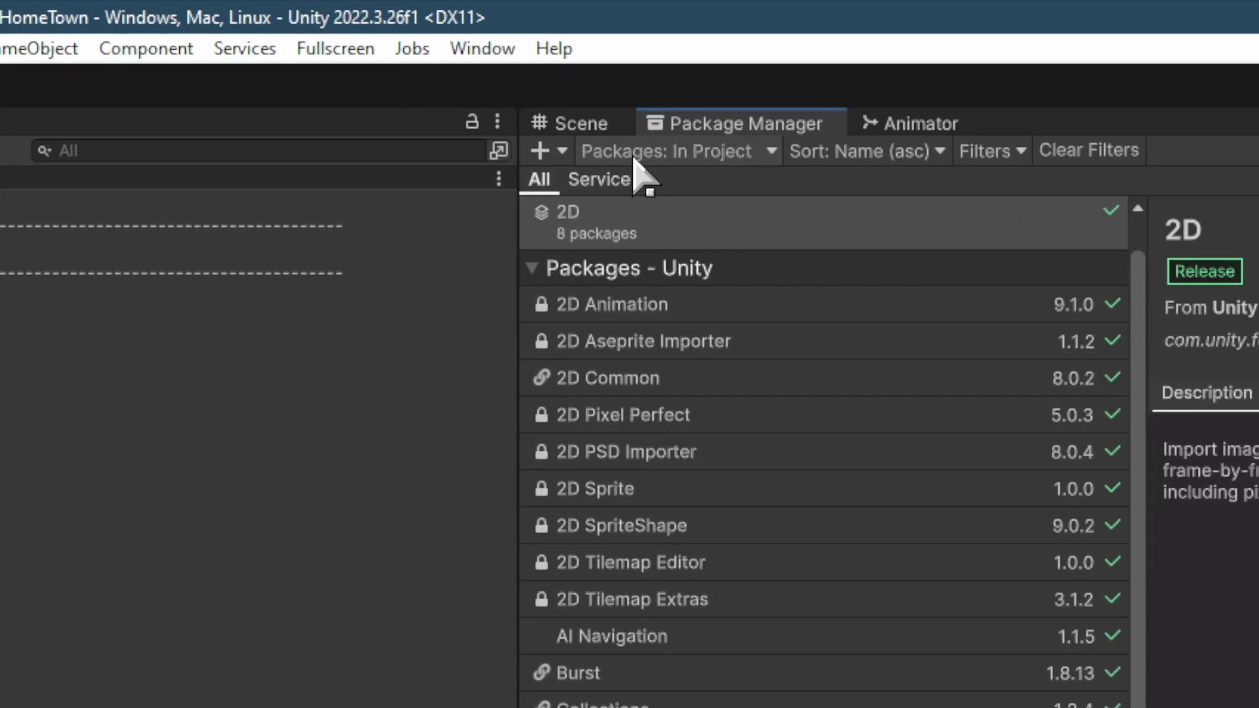
click(279, 51)
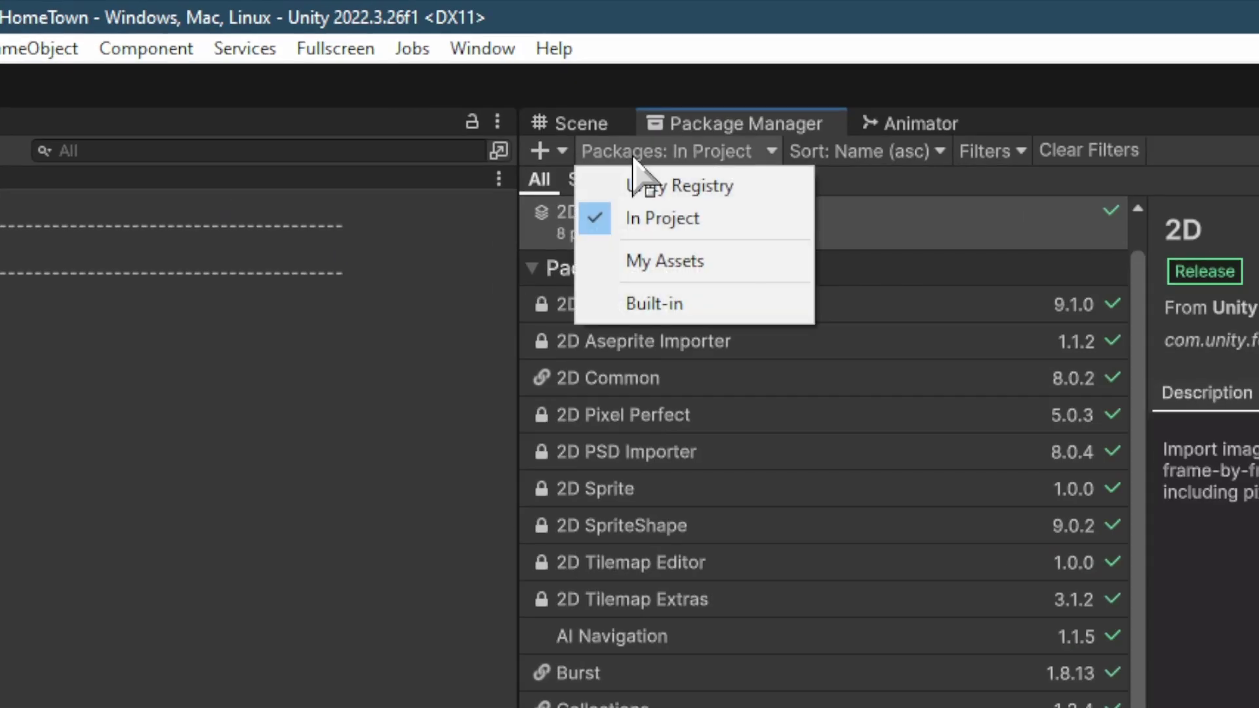
click(699, 190)
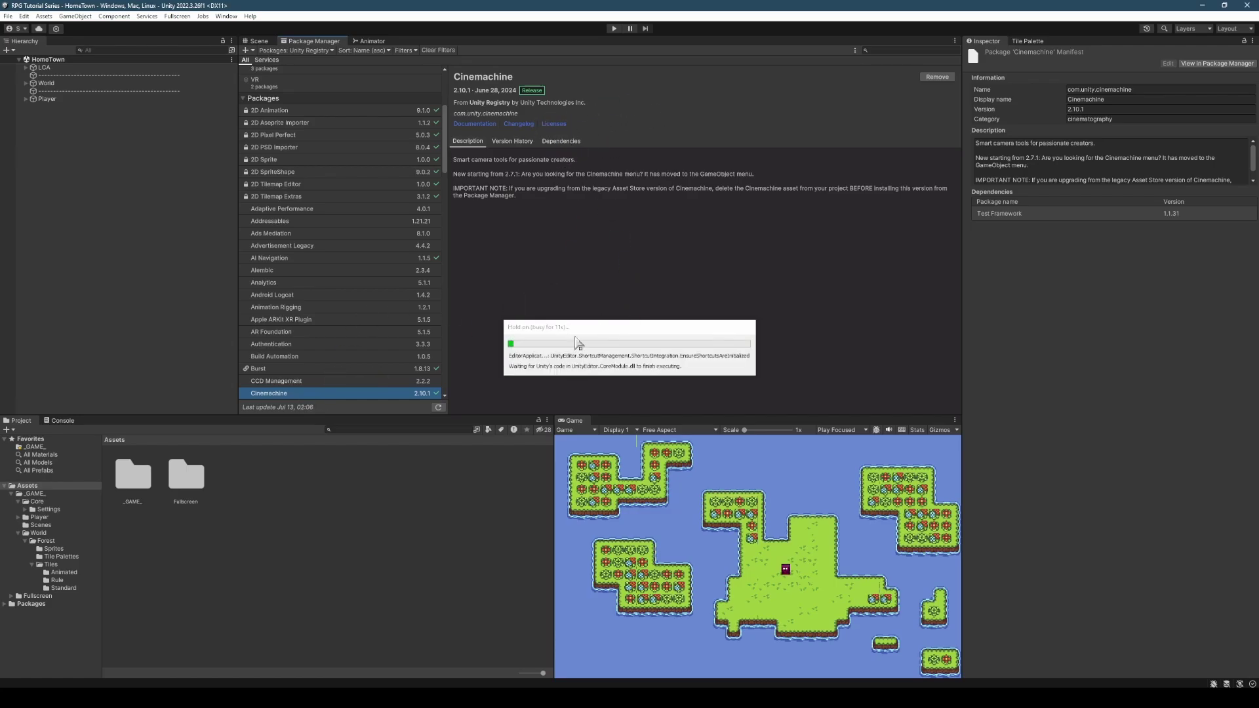
scroll(437, 209, down, 3)
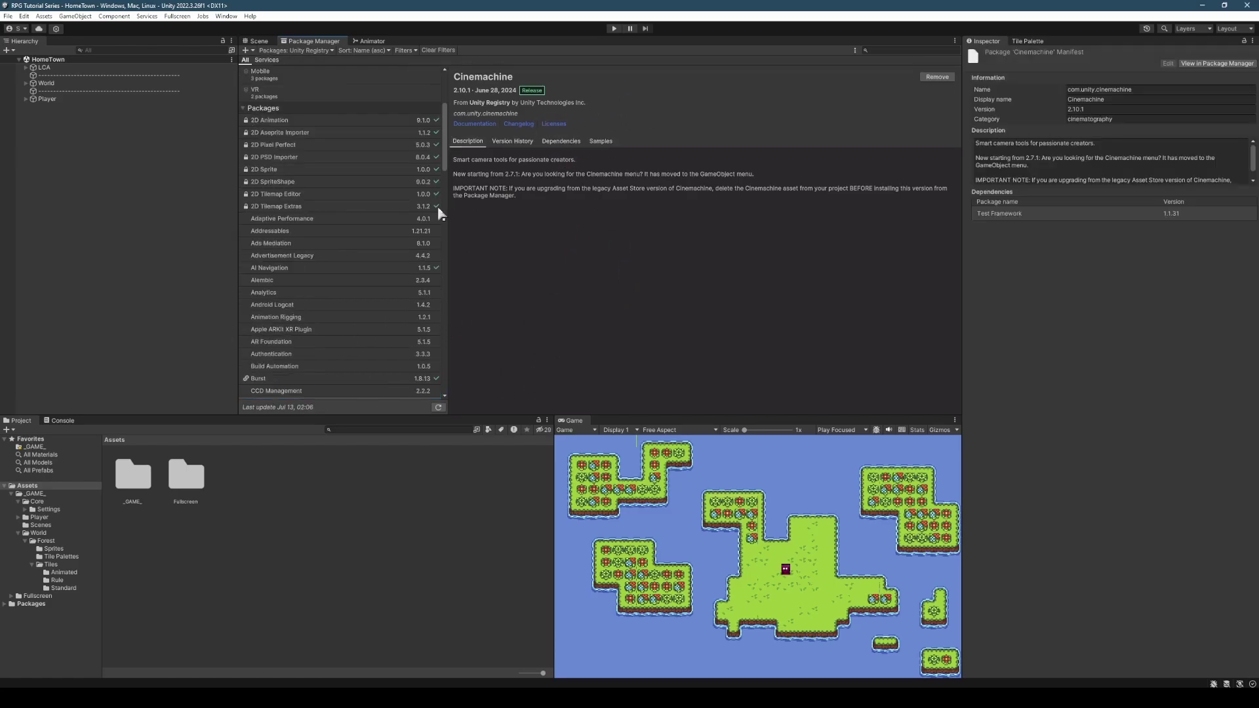
- Add a Cinemachine 2D Camera to the HomeTown scene and name it Player Cam
click(258, 42)
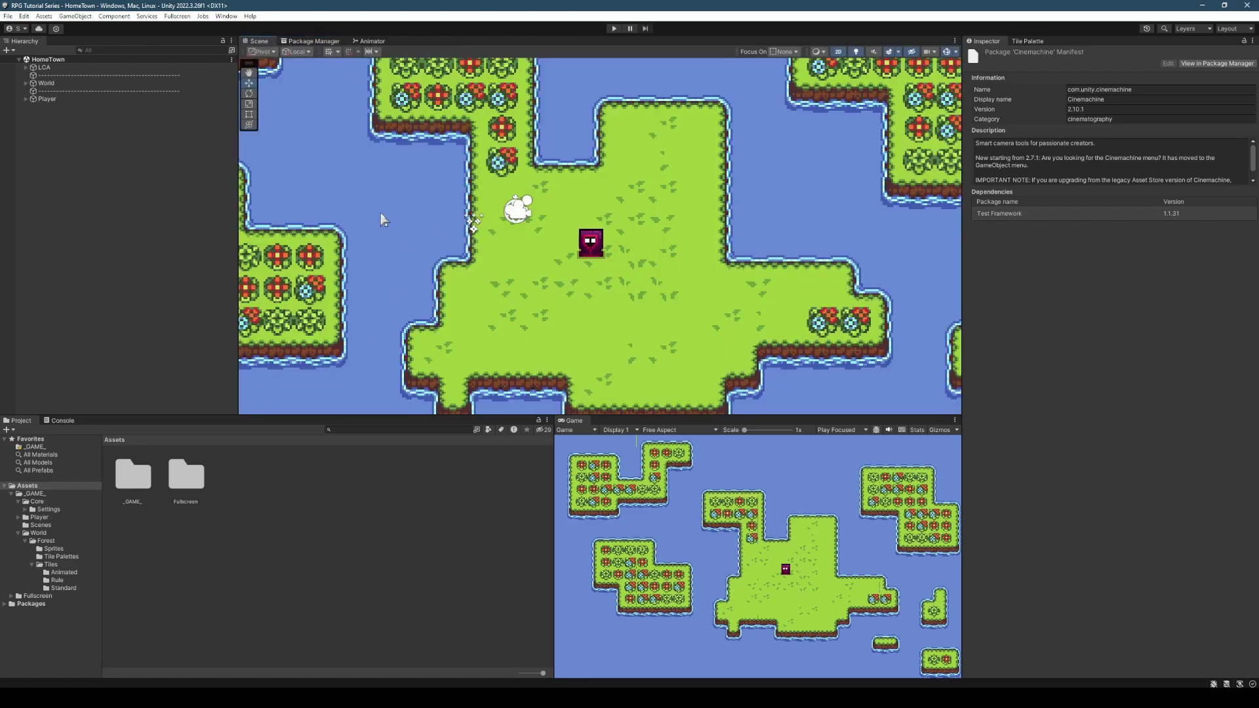
right_click(89, 130)
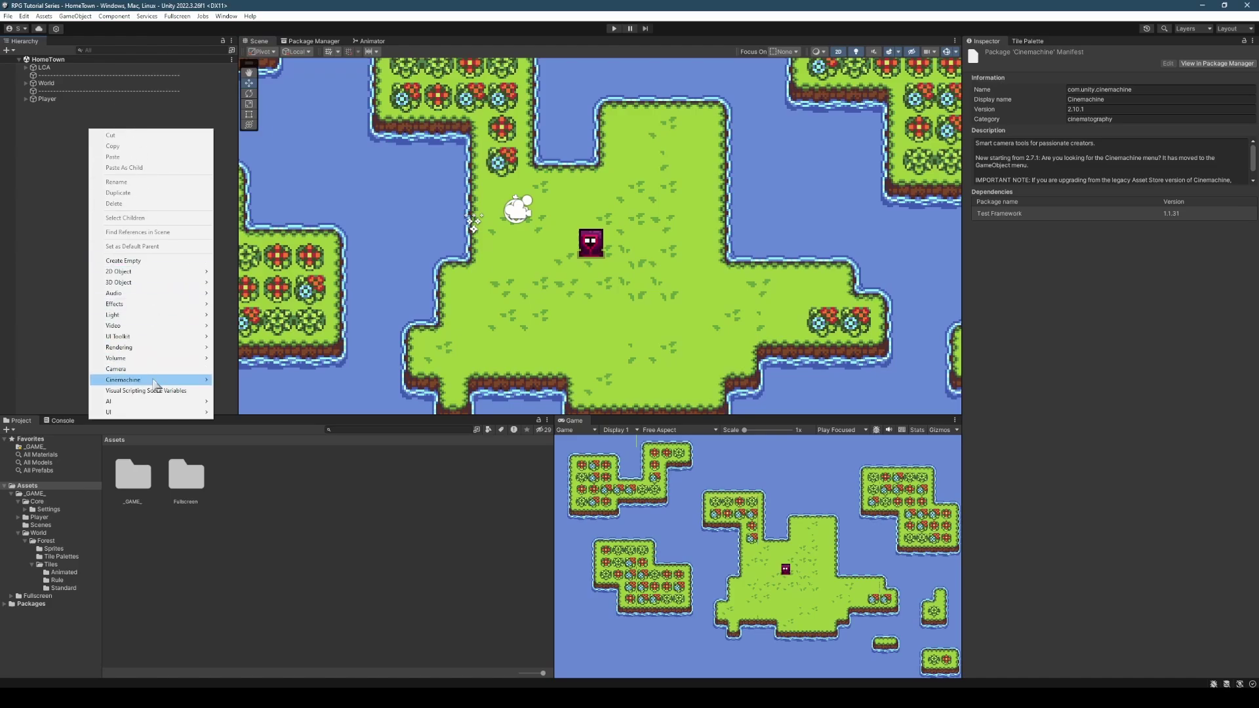
mouse_move(154, 382)
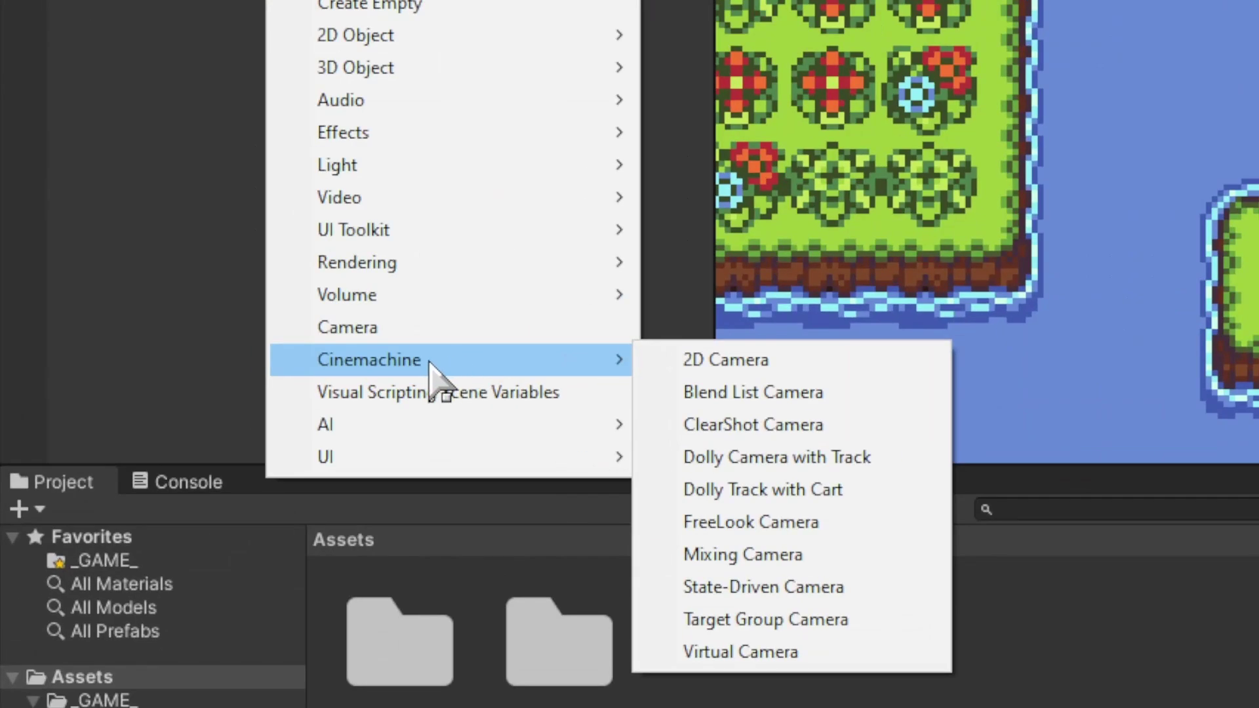
click(852, 359)
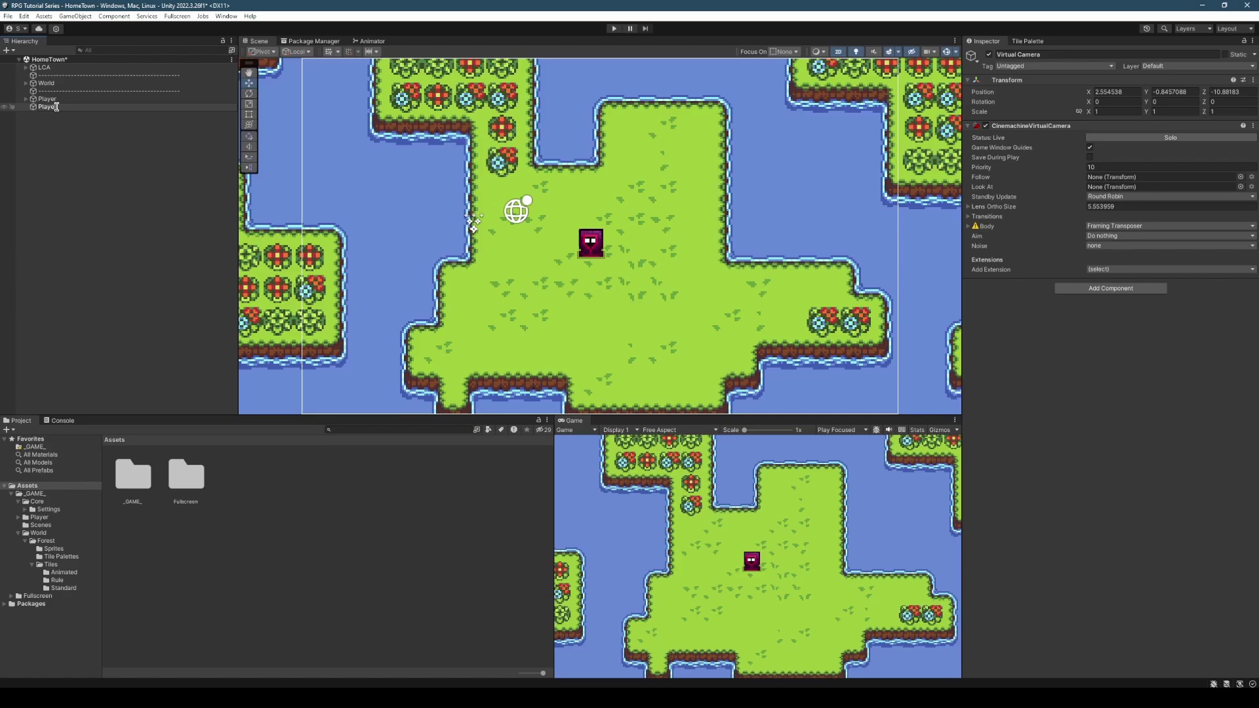
key(Return)
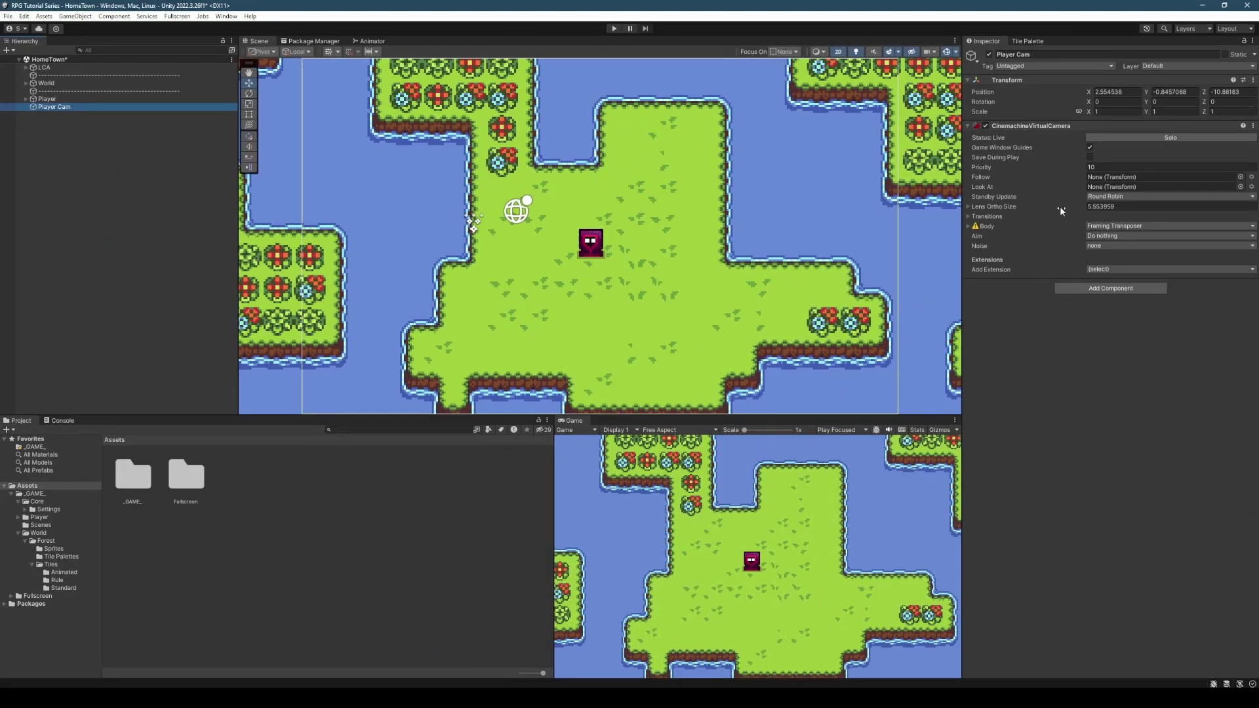
- Set the Player Cam's lens ortho size to 8 and assign the Player object as its Follow target
mouse_move(1059, 206)
mouse_down()
mouse_move(1039, 205)
mouse_move(1079, 207)
mouse_move(991, 211)
mouse_move(1069, 217)
mouse_up()
click(1112, 208)
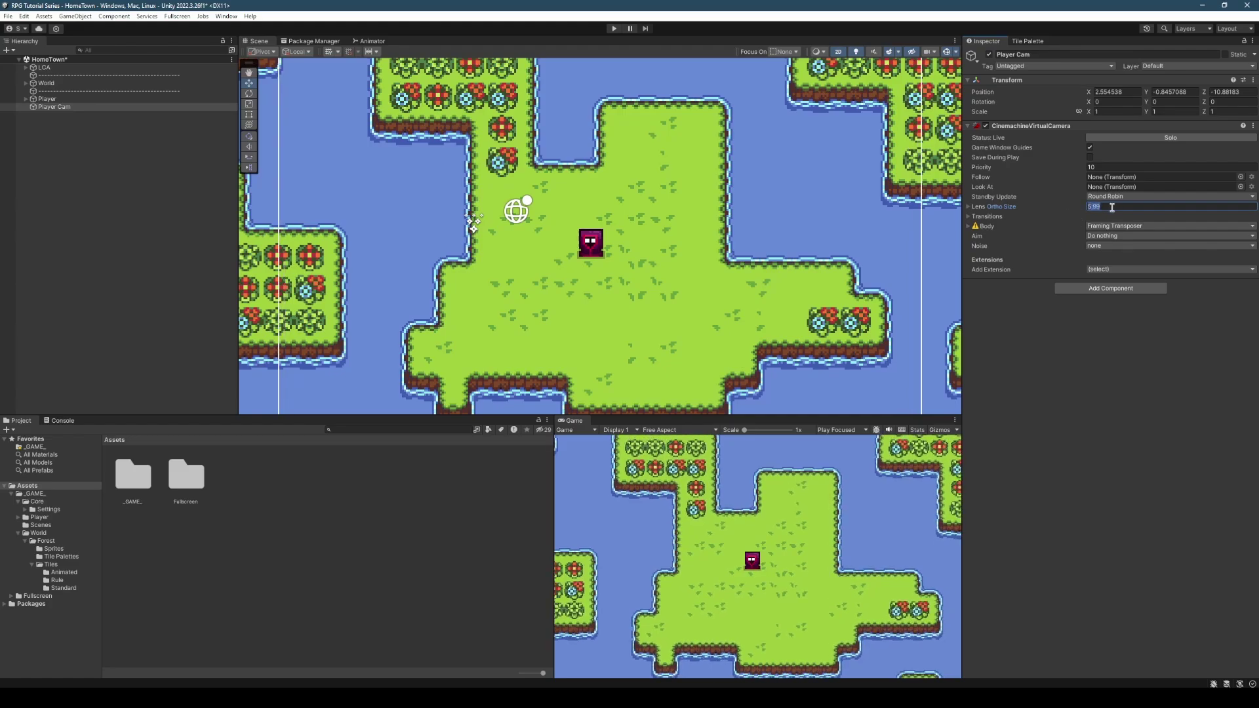
text(6)
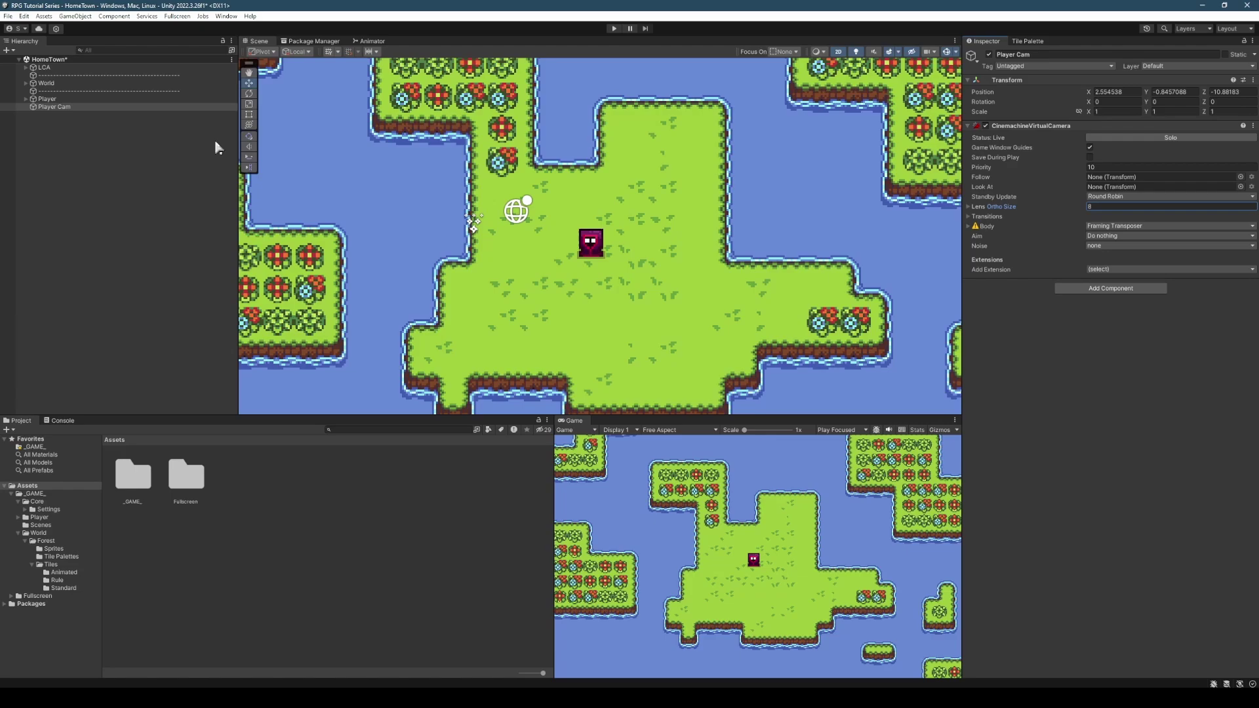
drag(47, 98, 1100, 184)
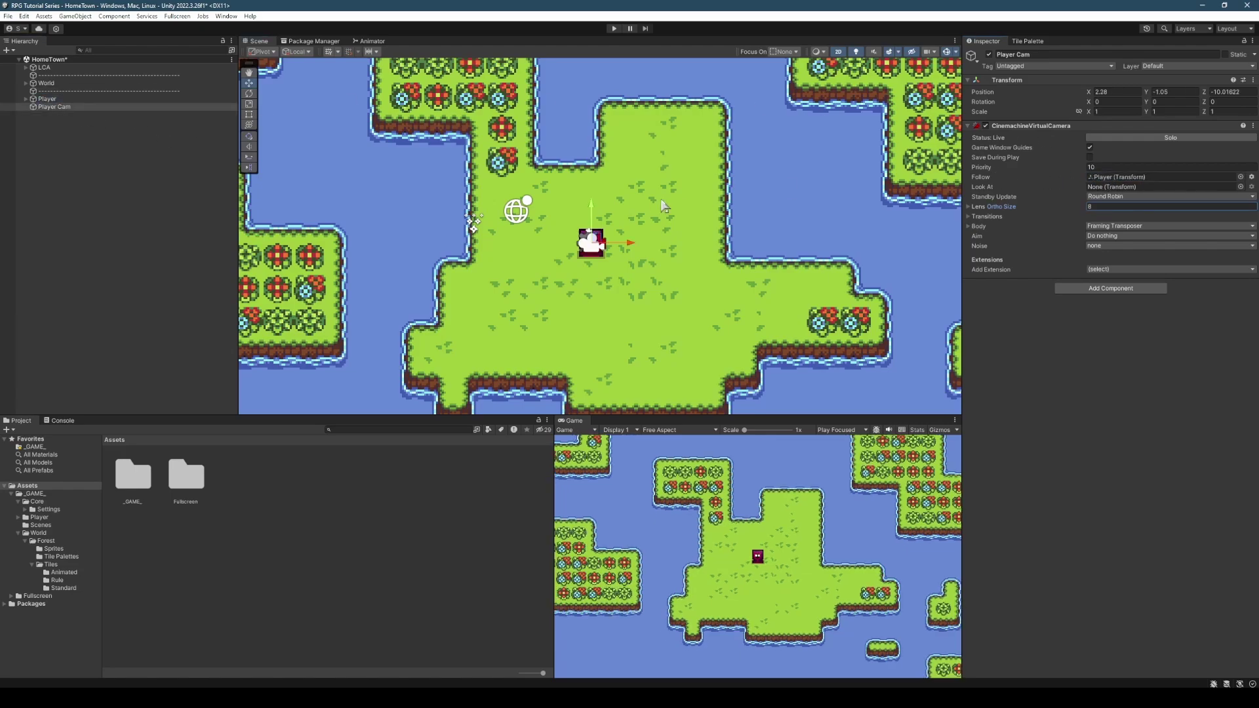
- Play-test the game in fullscreen, walking the player across the islands in all directions to examine the Player Cam's follow behaviour, and stop the test
key(F10)
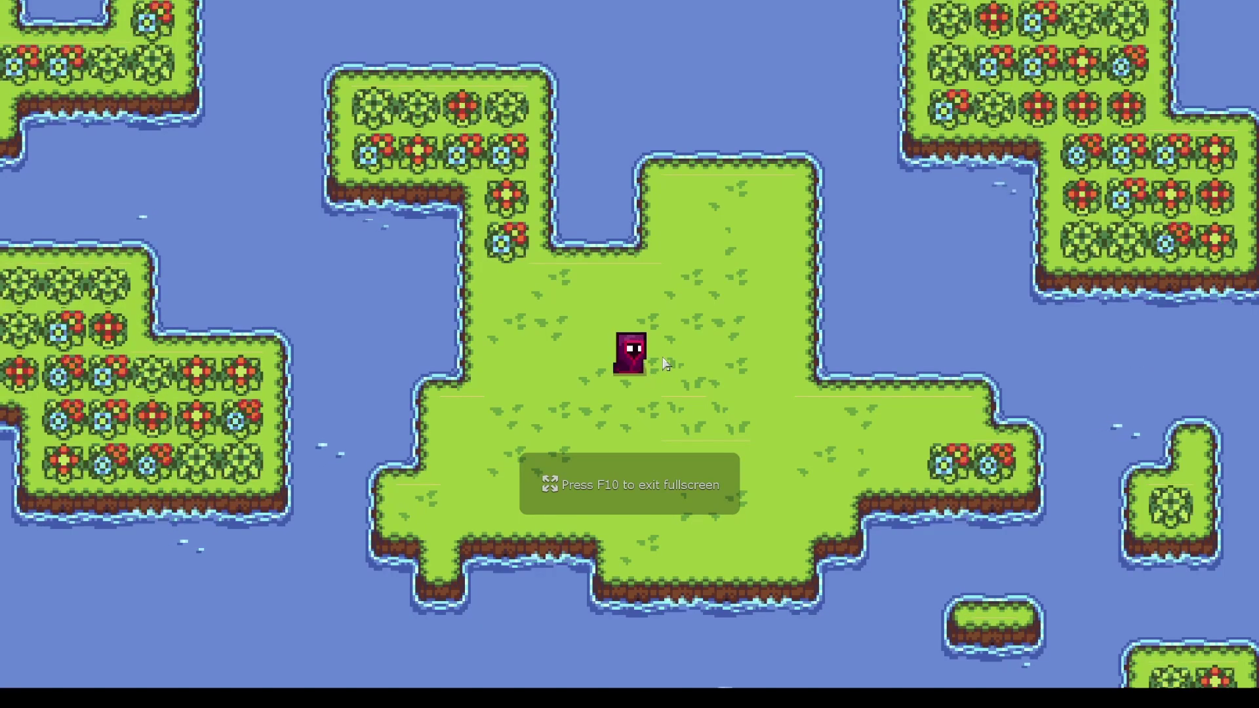
key(w)
key(d)
key(s)
key(d)
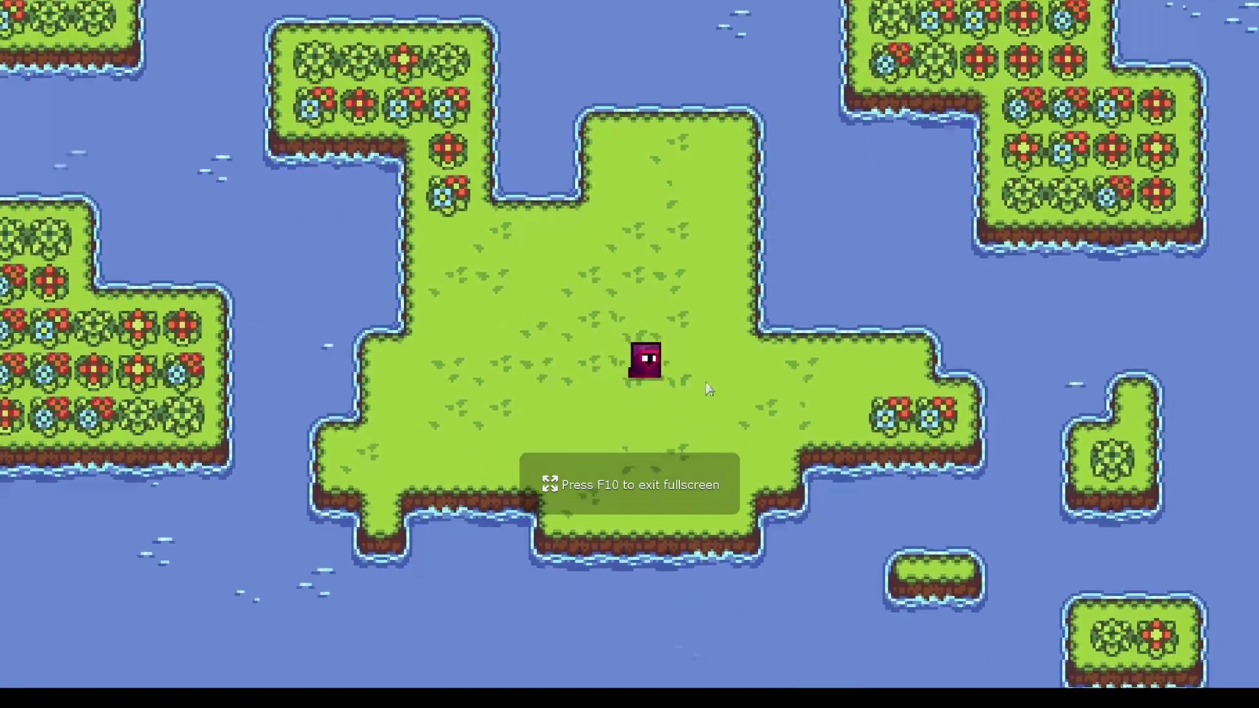
key(d)
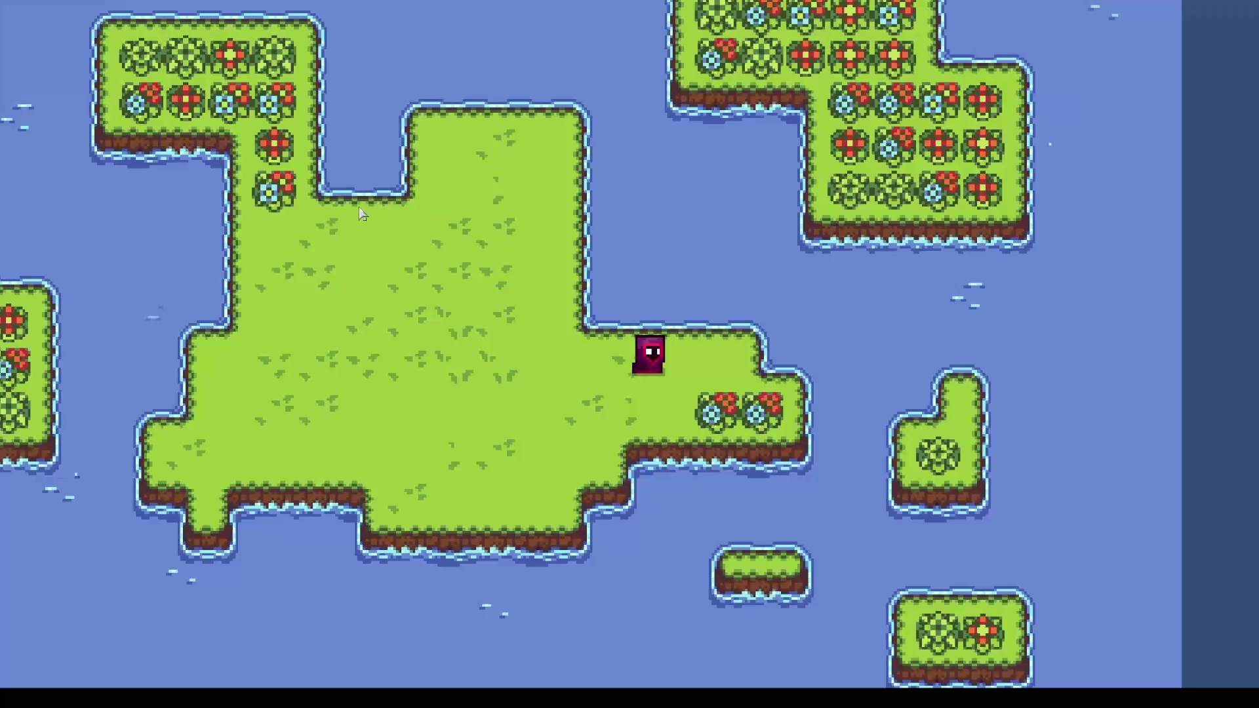
key(a)
key(d)
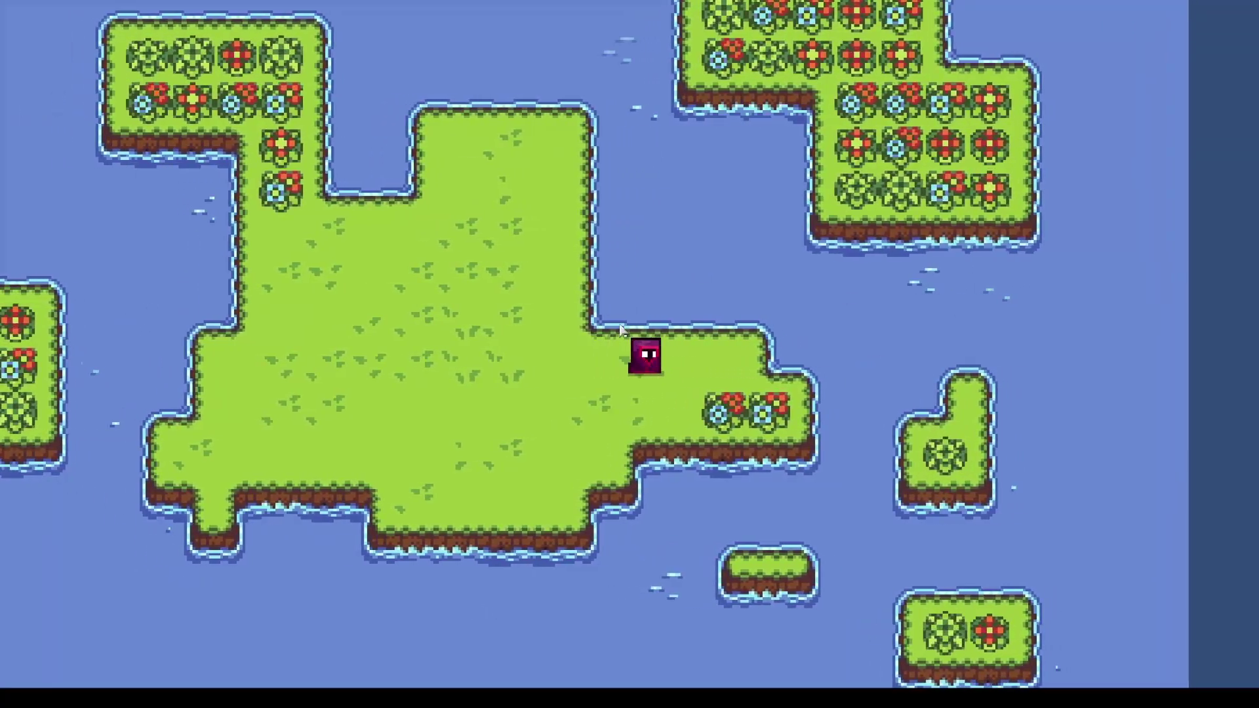
key(a)
key(d)
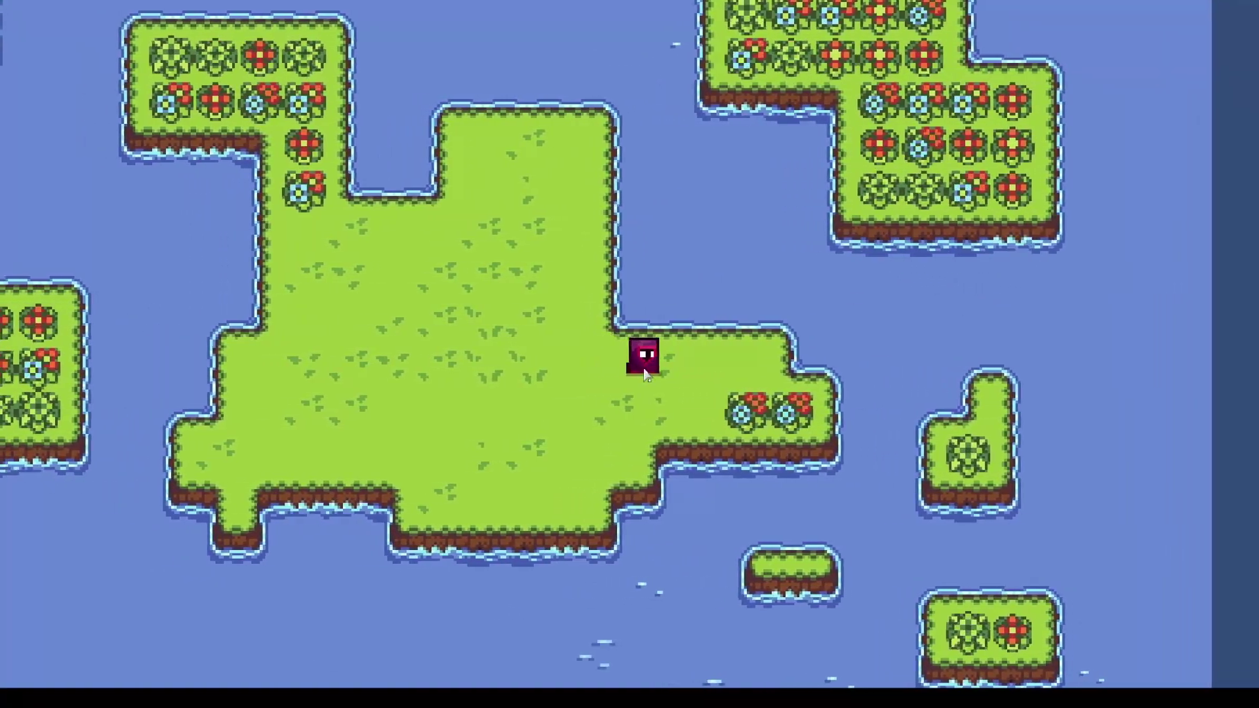
key(s)
key(w)
key(a)
key(d)
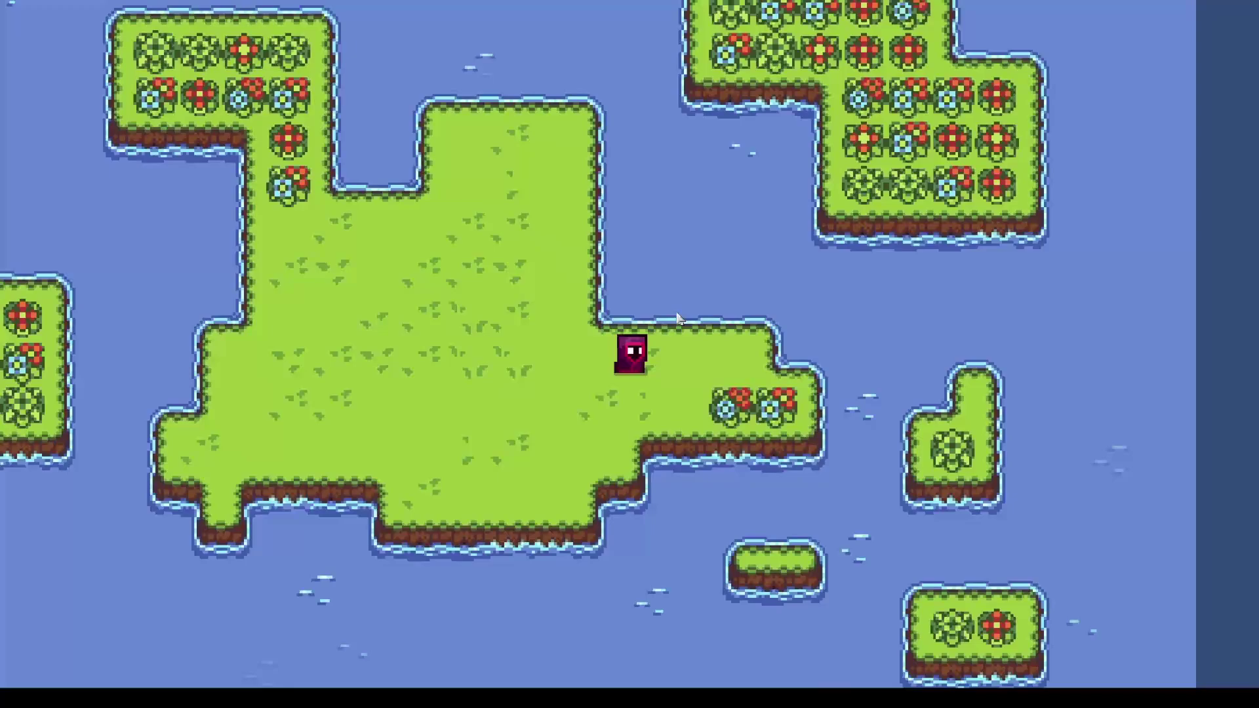
key(d)
key(w)
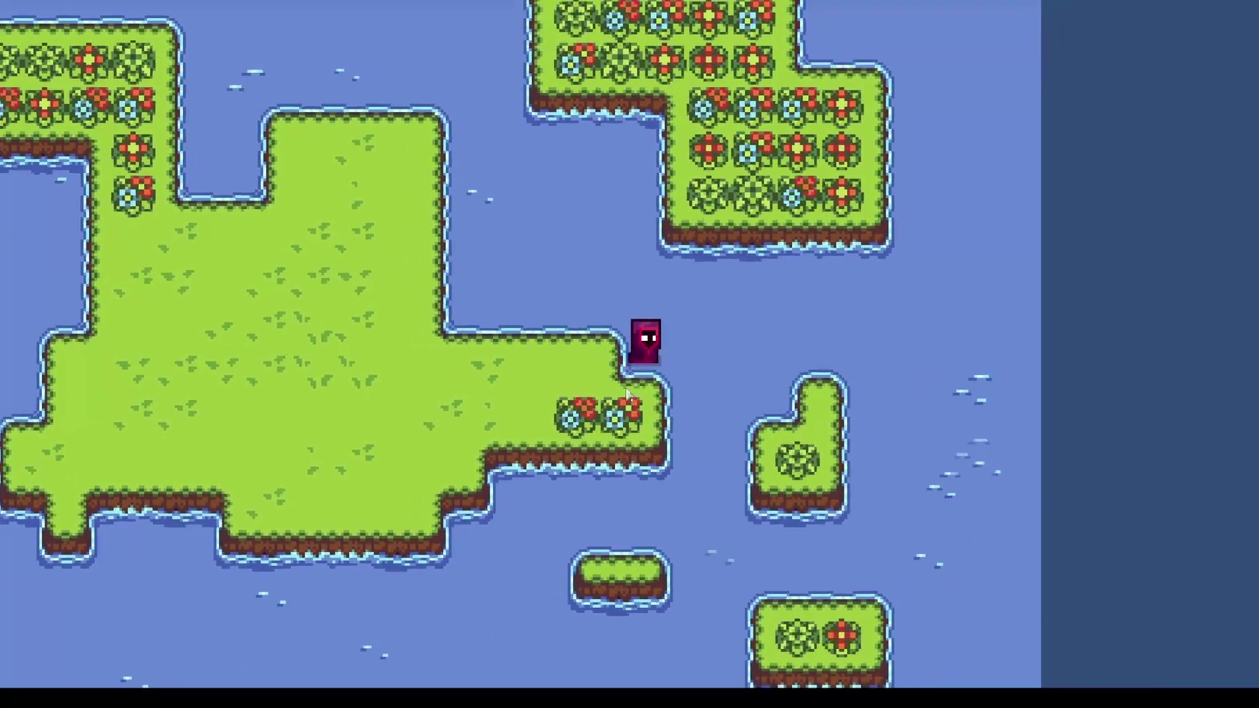
key(w)
key(d)
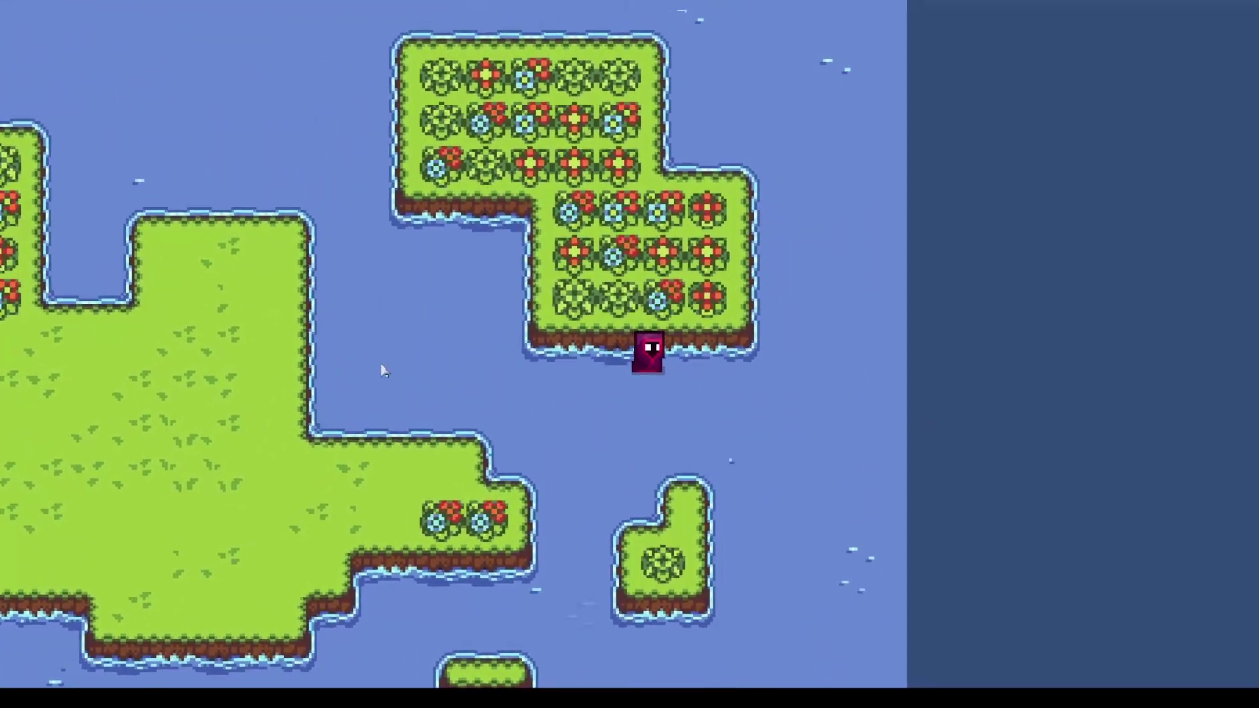
key(s)
key(a)
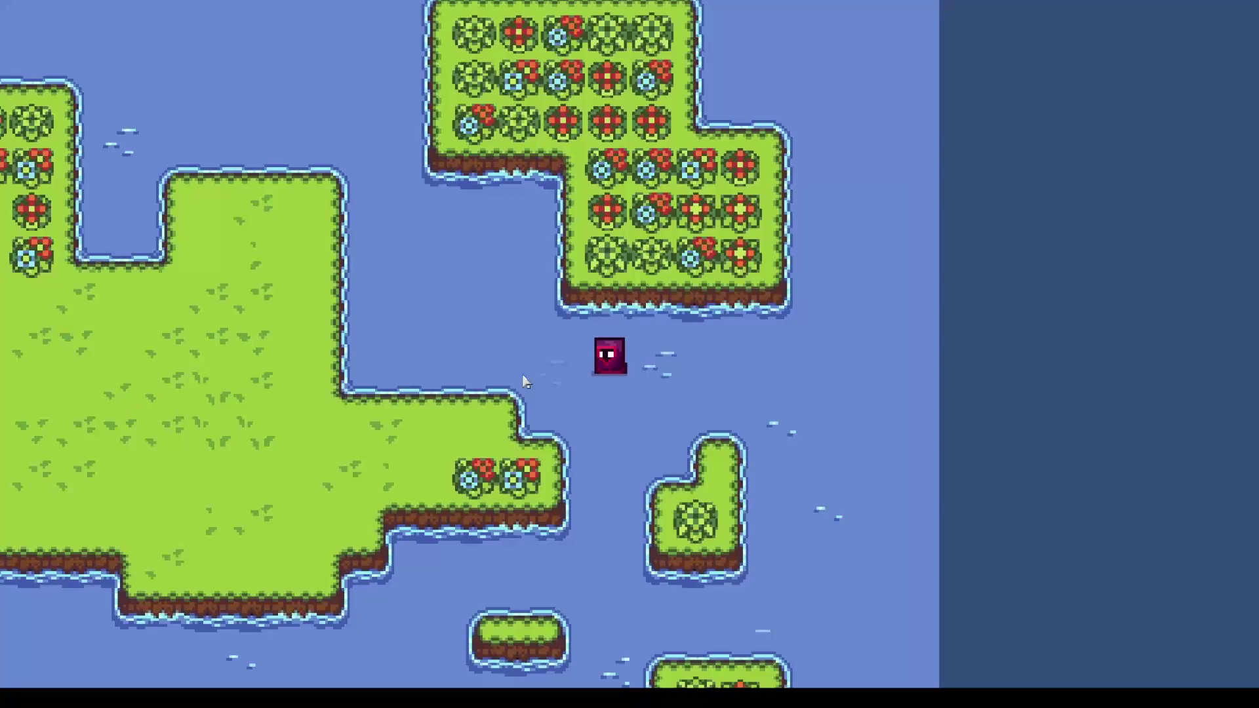
key(a)
key(w)
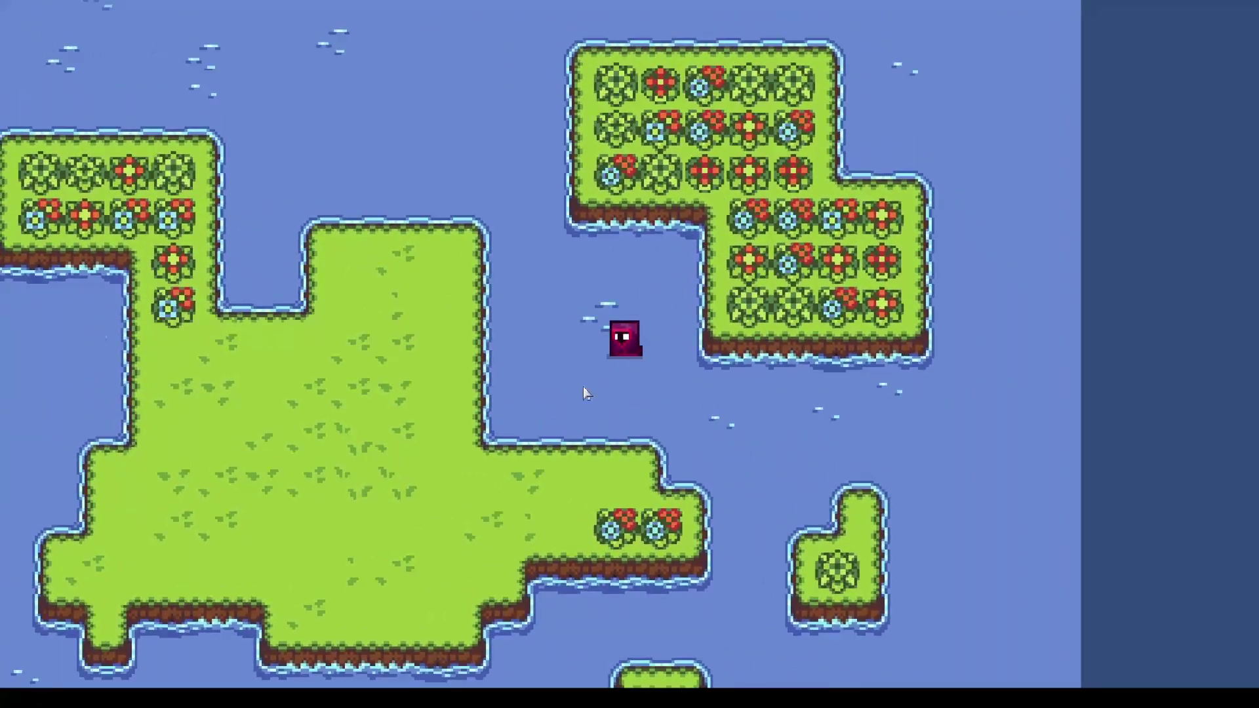
key(a)
key(d)
key(s)
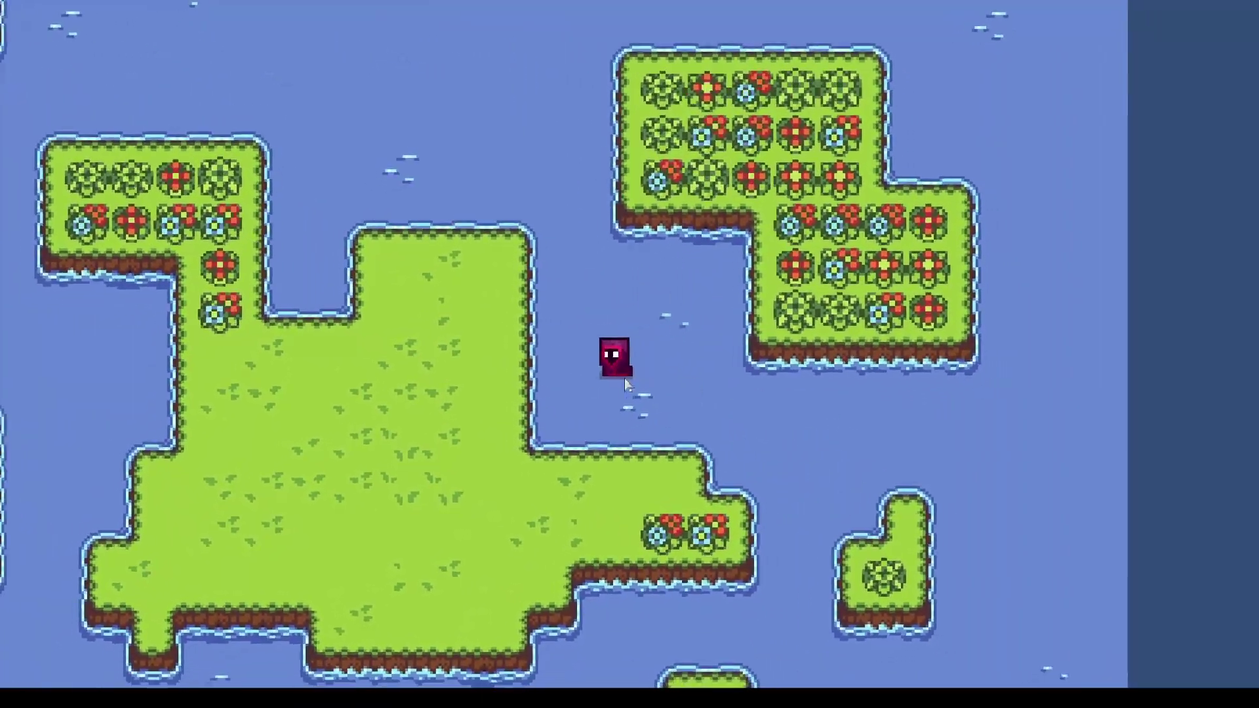
key(a)
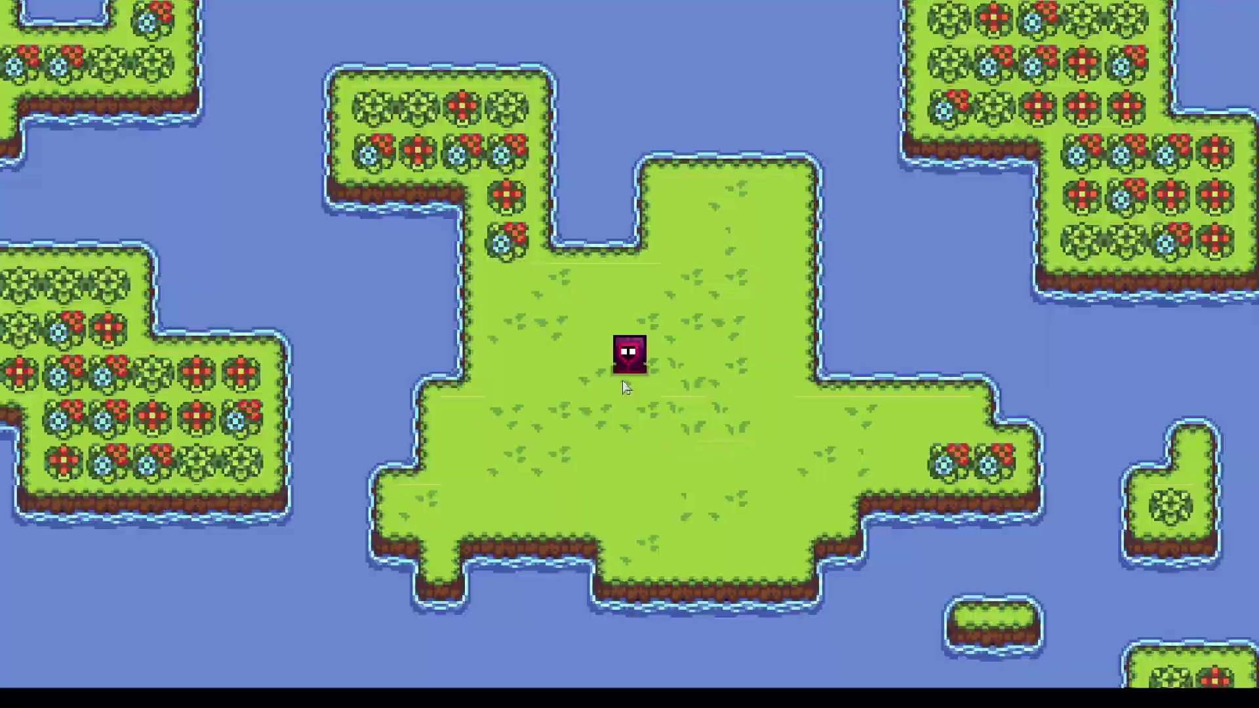
key(F11)
- Set the Player's Rigidbody 2D body type to Dynamic and its gravity scale to 0
scroll(568, 289, up, 5)
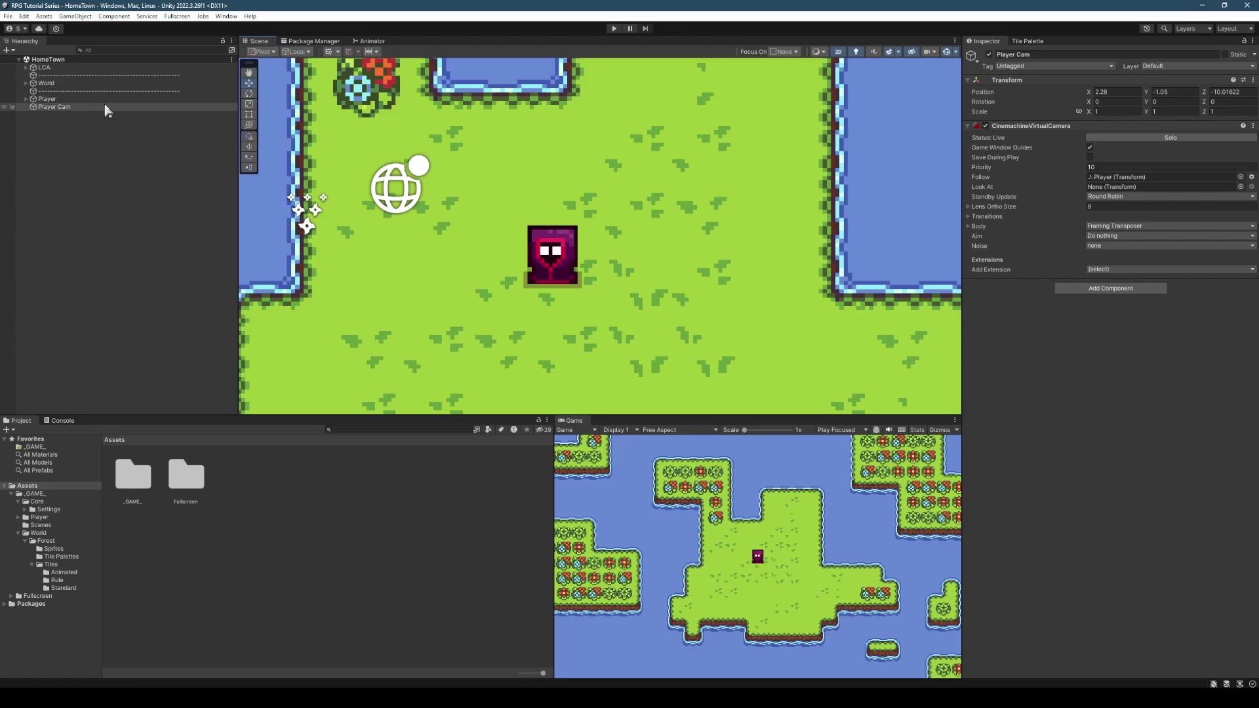
click(47, 99)
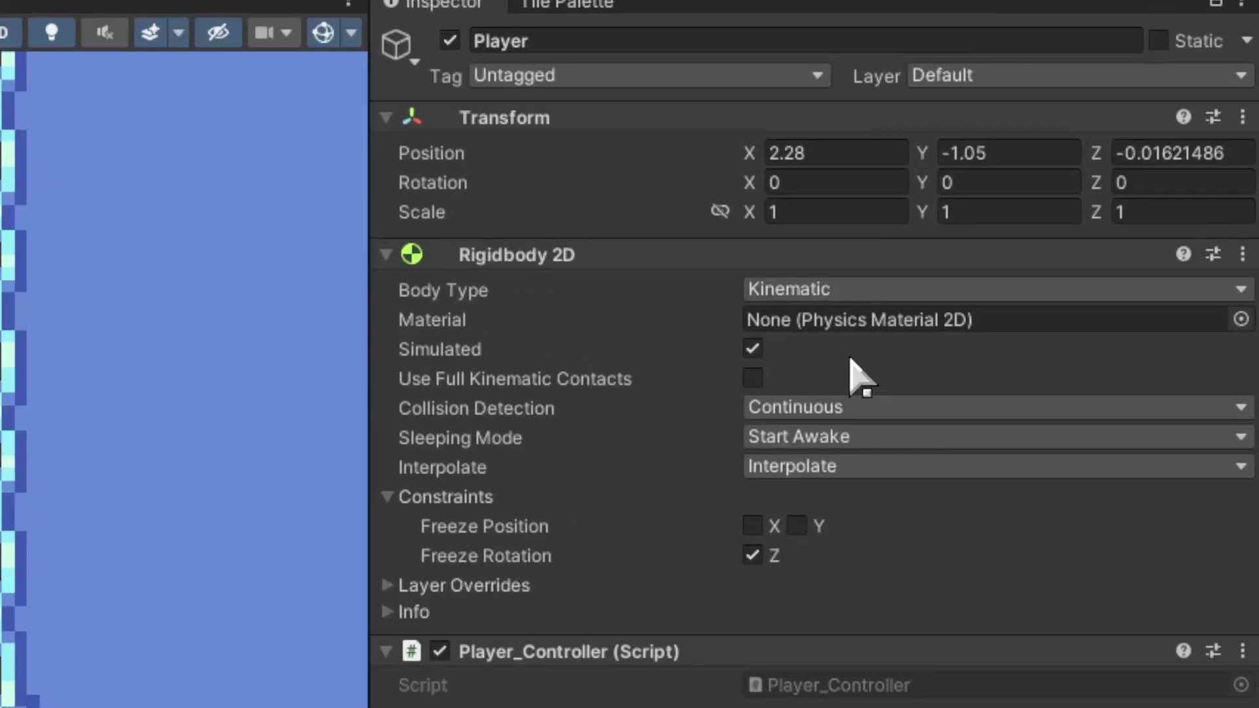
click(813, 291)
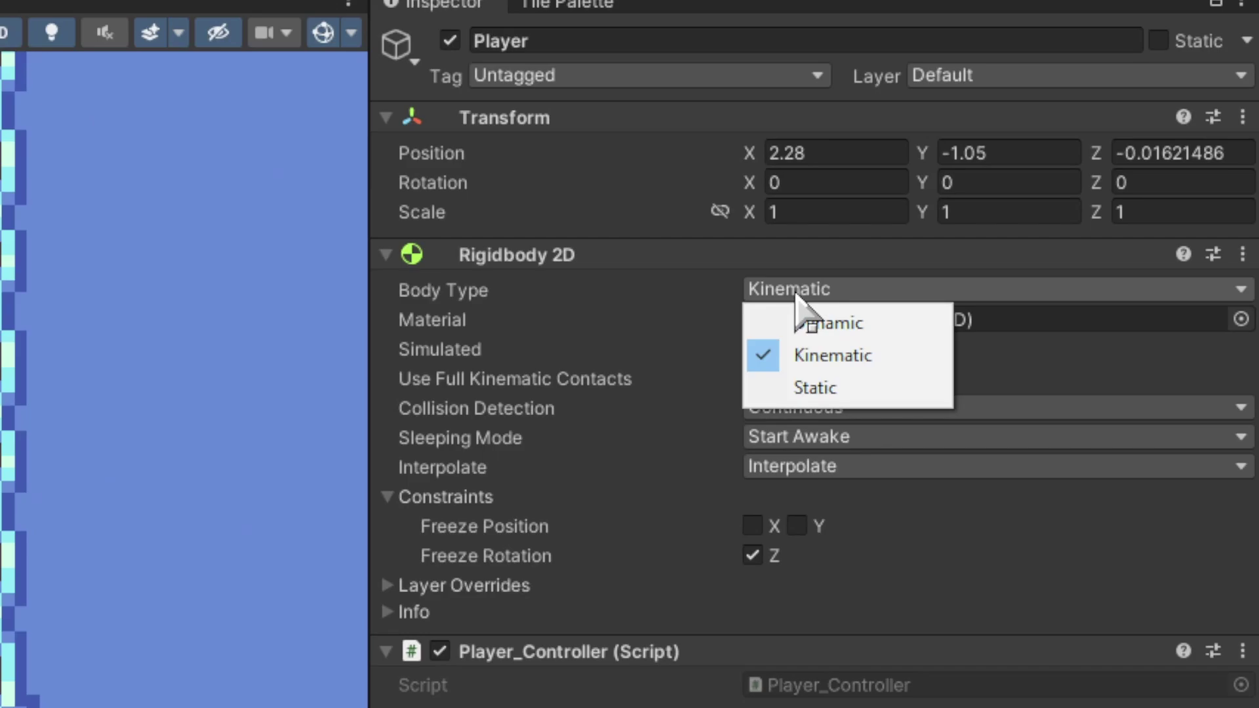
click(810, 324)
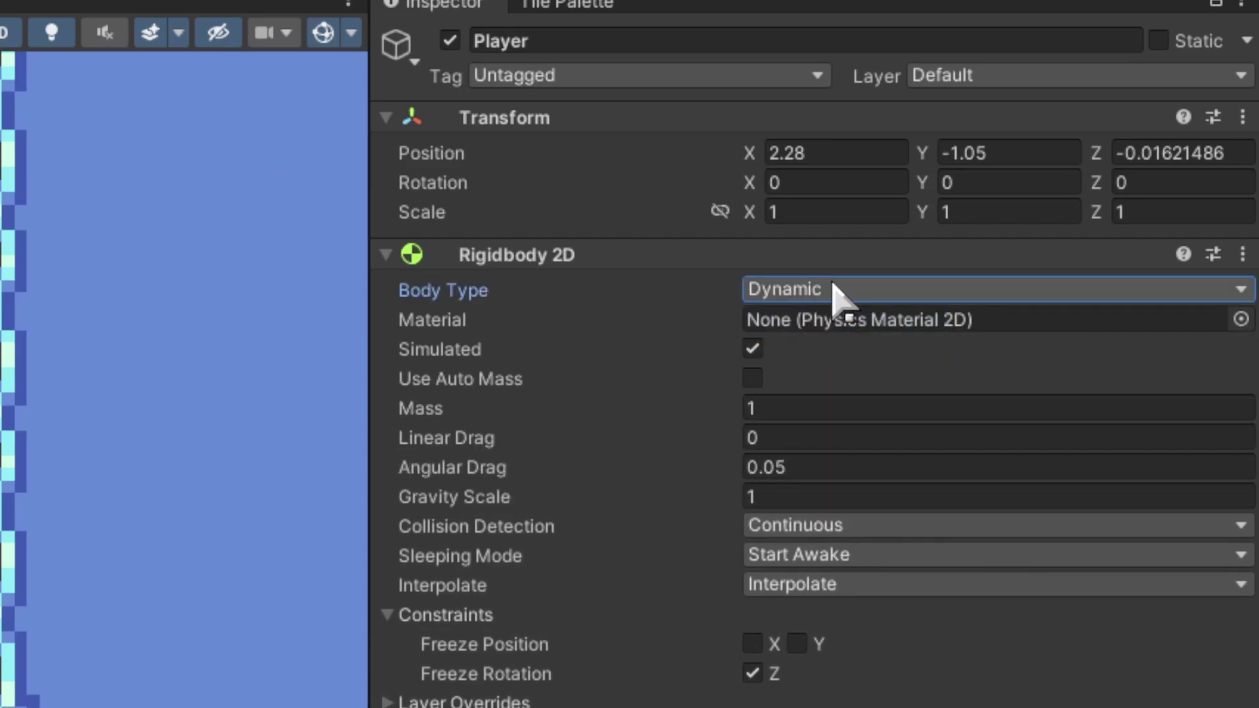
click(777, 493)
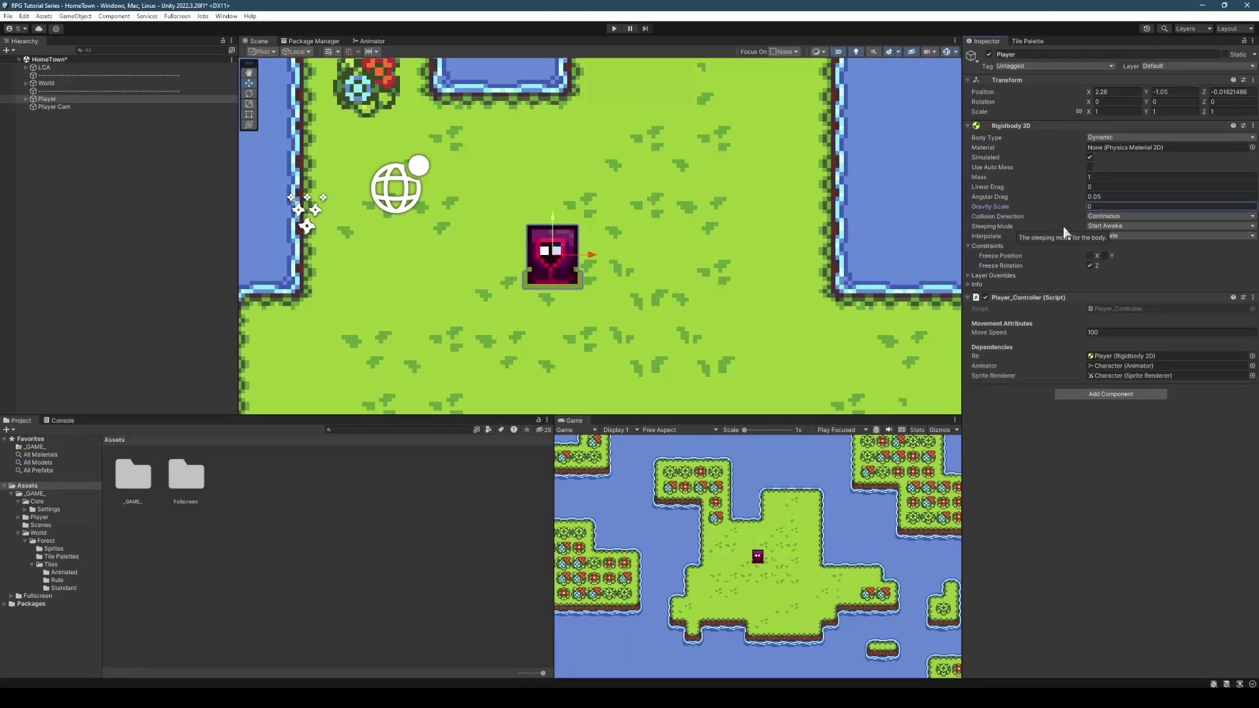
- Add a Box Collider 2D component to the Player object and check its outline around the character
click(1091, 395)
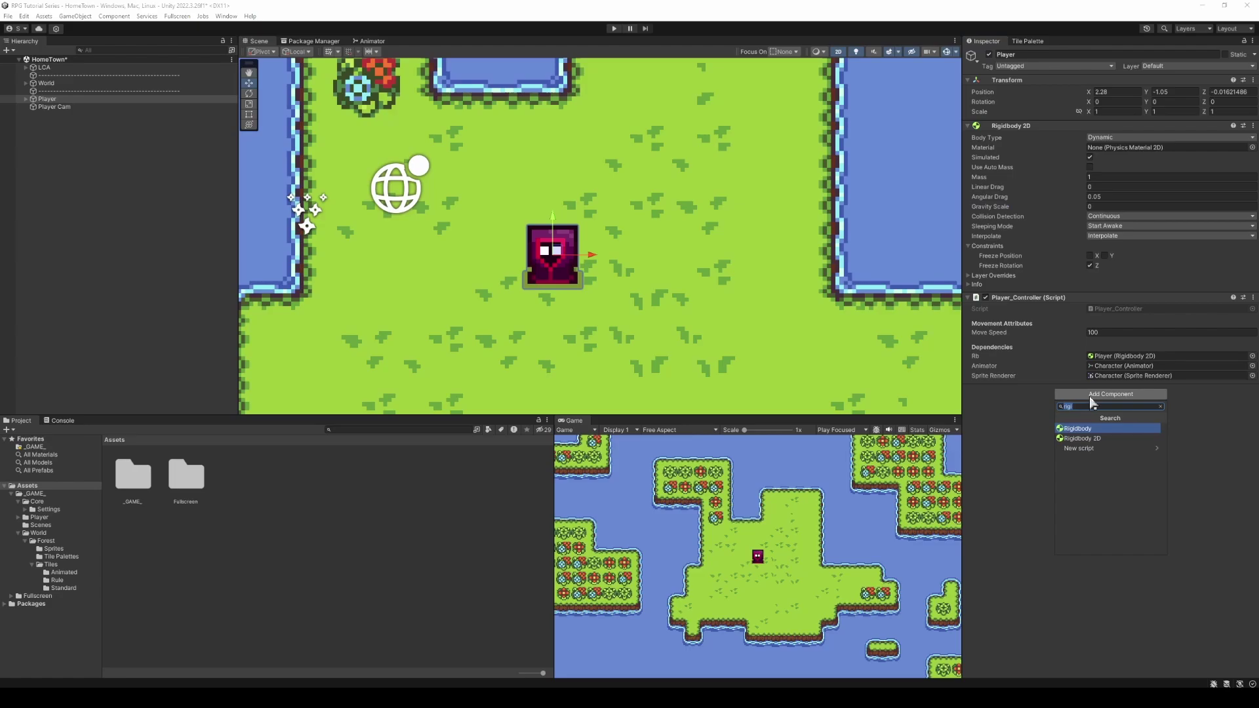
text(Coll)
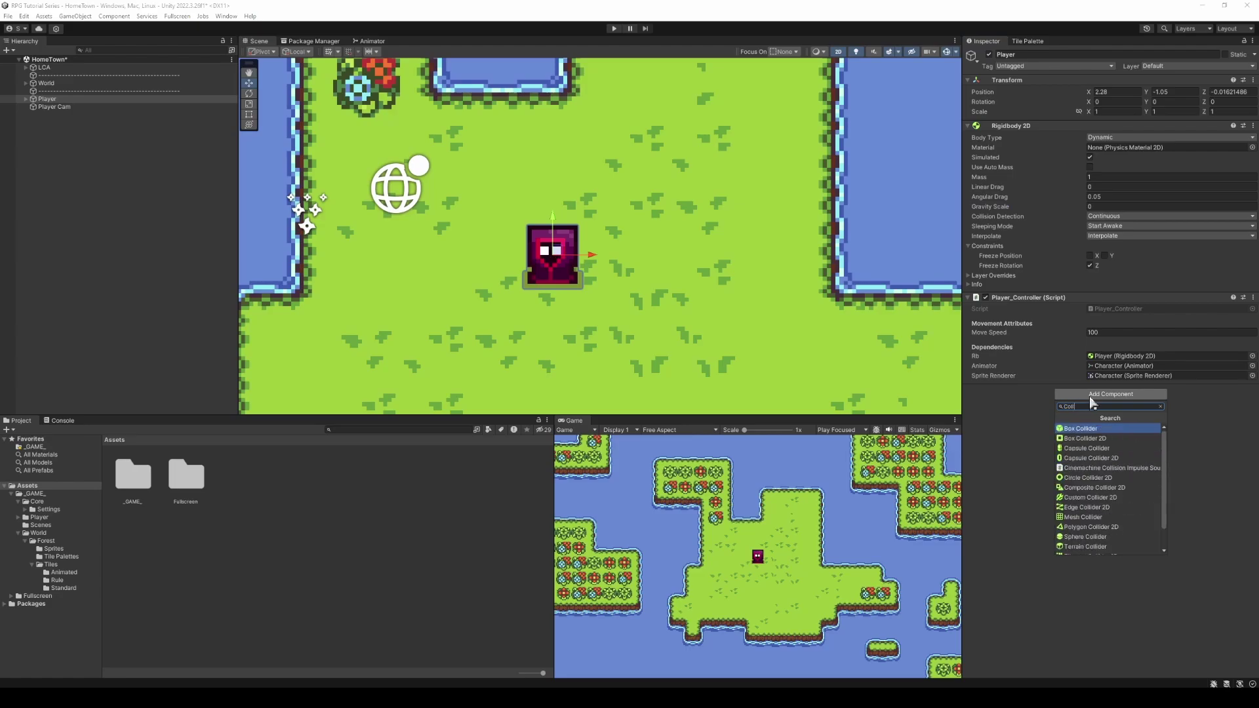
key(Down)
key(Return)
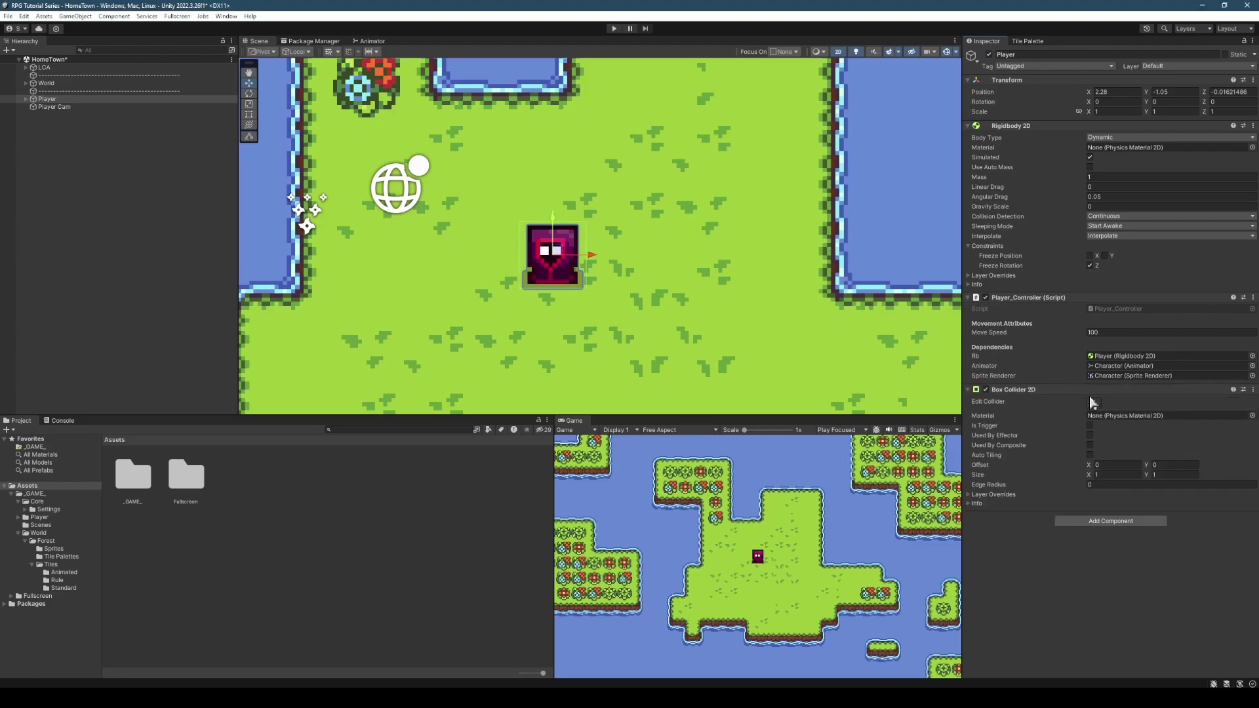
scroll(530, 223, up, 6)
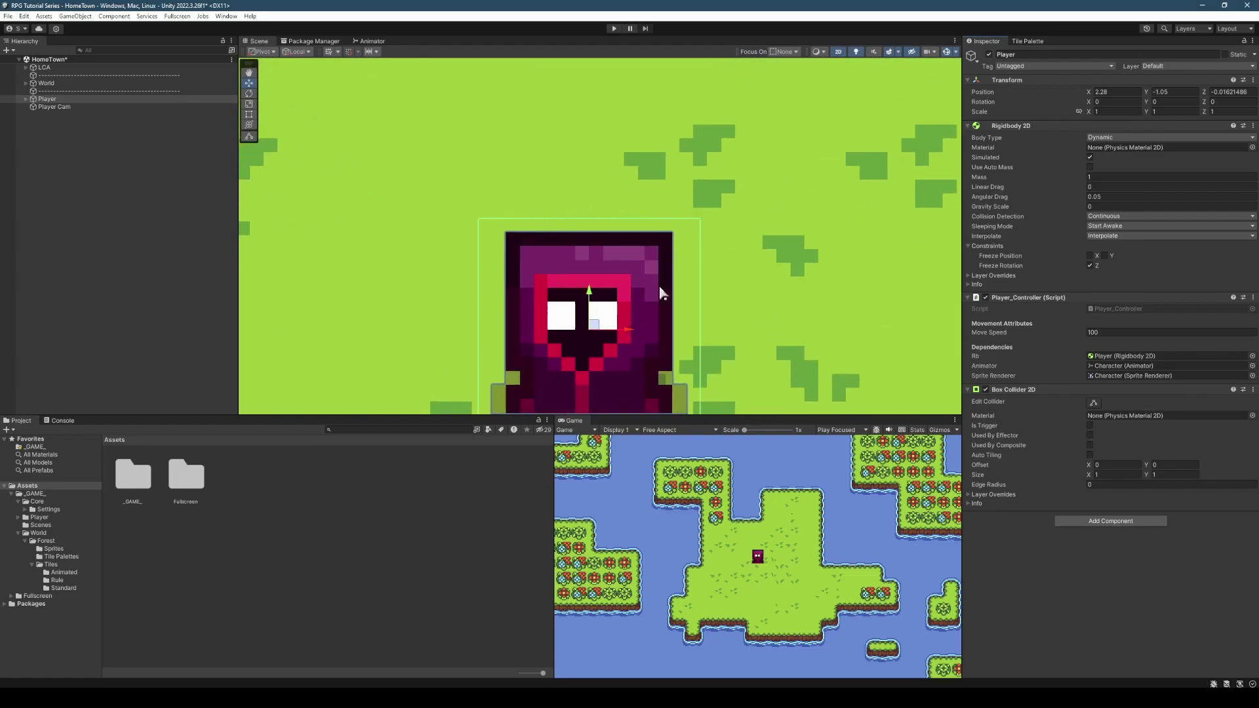
key(f)
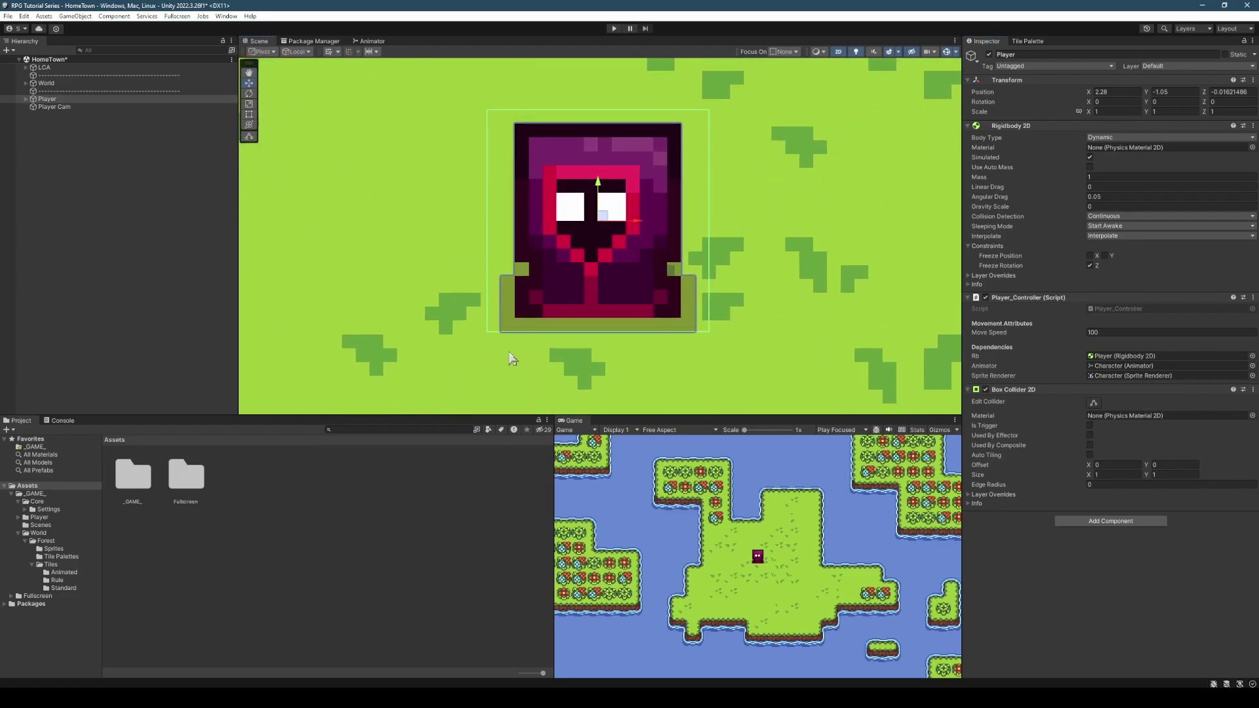
scroll(681, 226, down, 2)
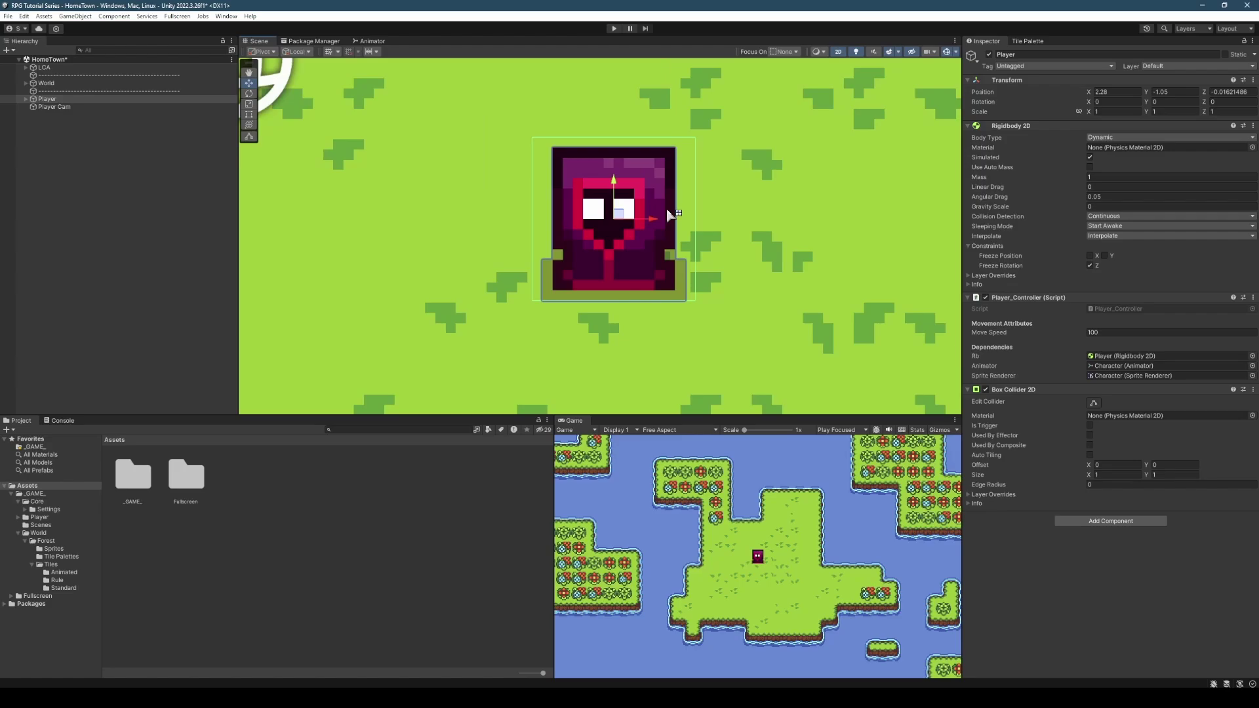
scroll(586, 144, down, 2)
middle_drag(651, 206, 628, 257)
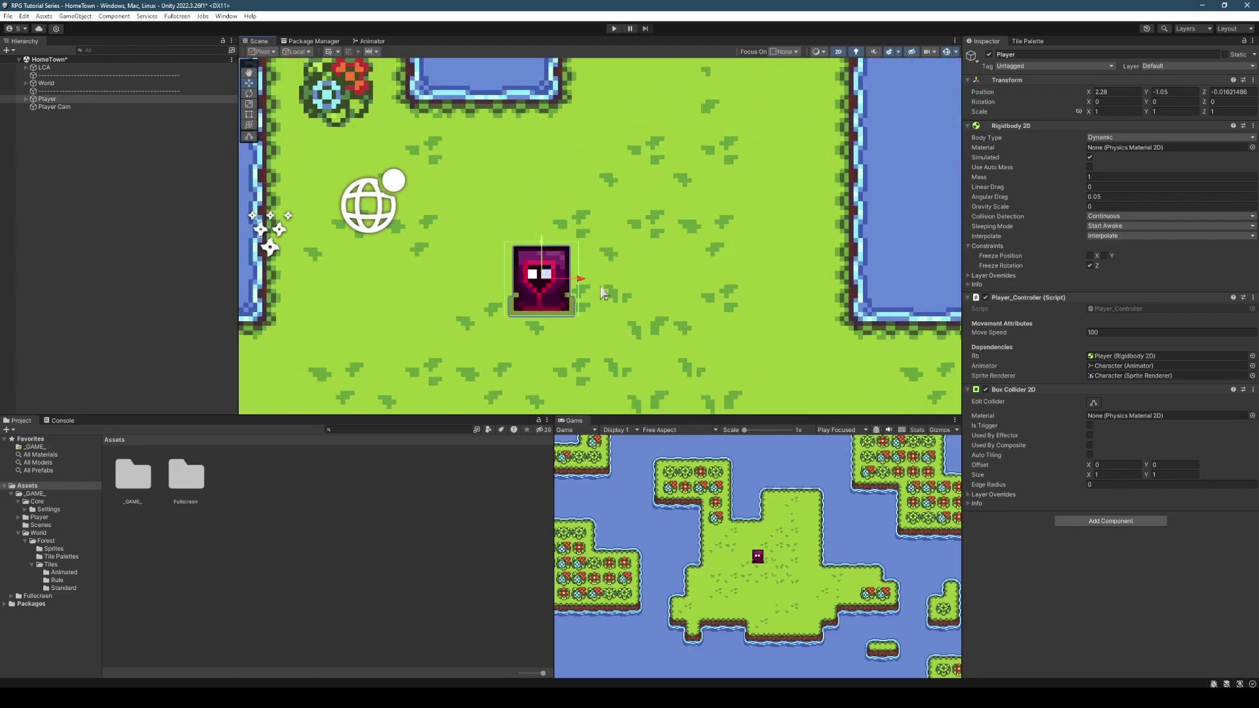
- Create a 2D Square sprite object at the root of the HomeTown scene
click(69, 179)
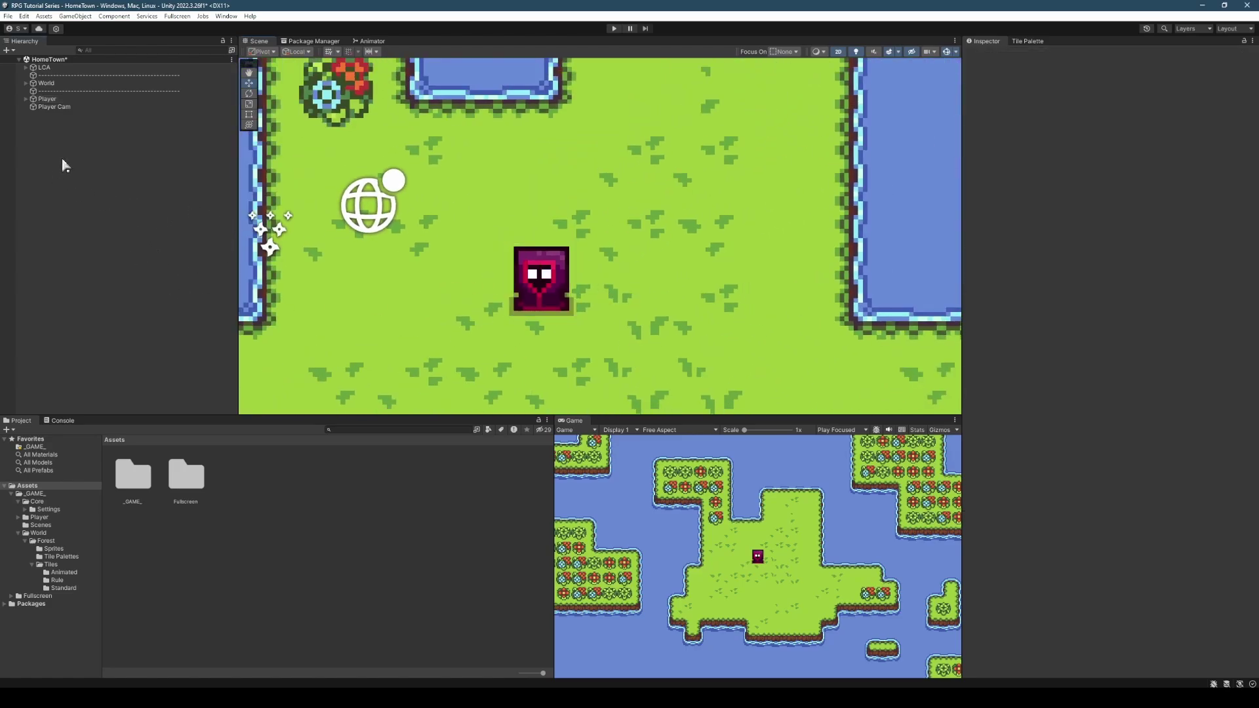
right_click(71, 148)
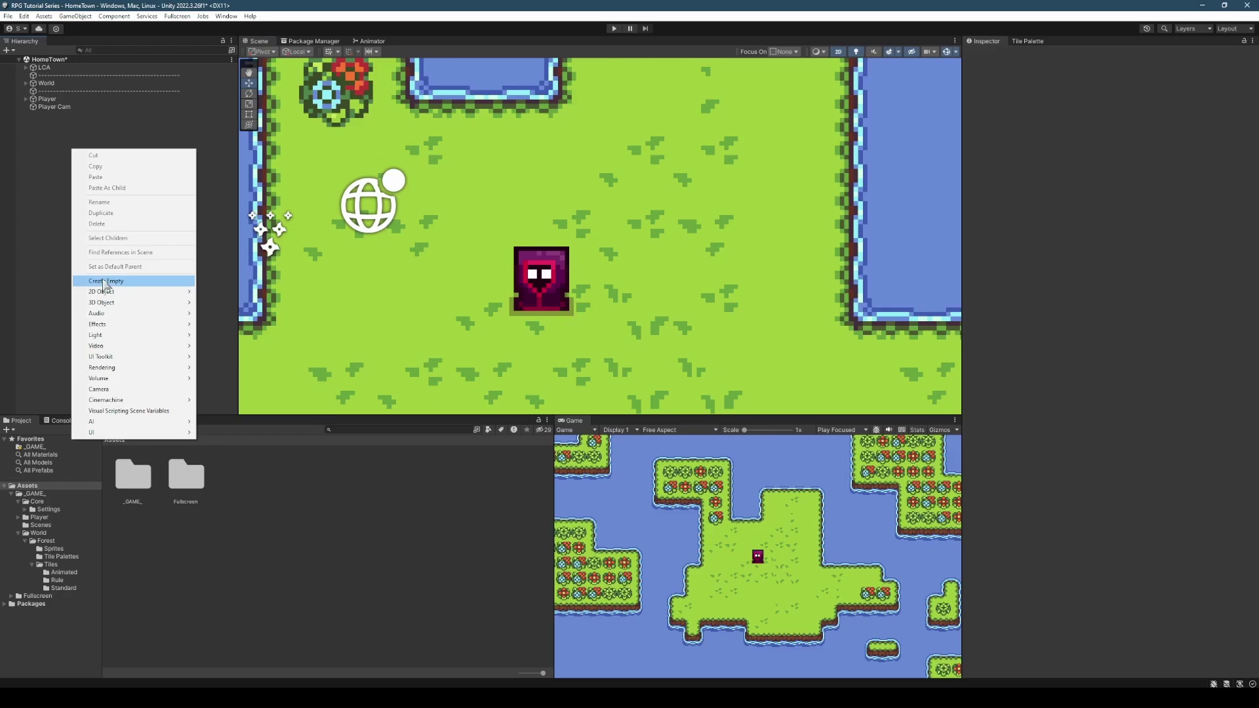
mouse_move(105, 292)
mouse_move(222, 295)
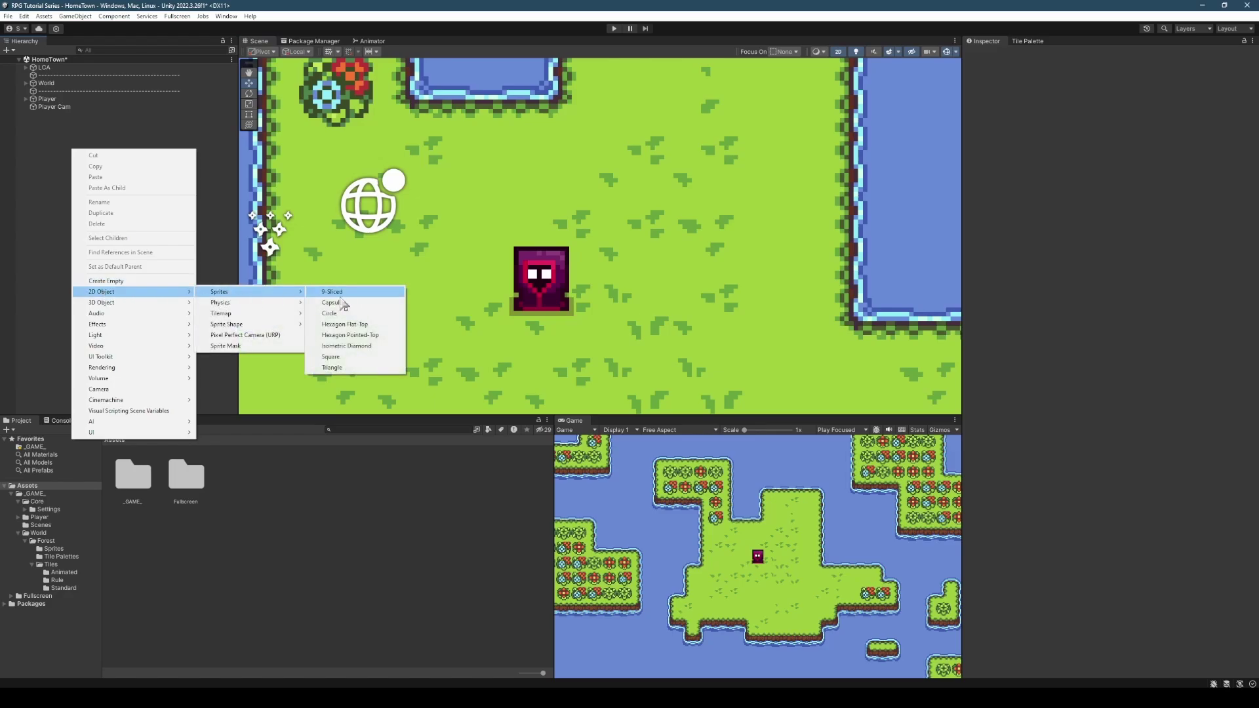
click(337, 357)
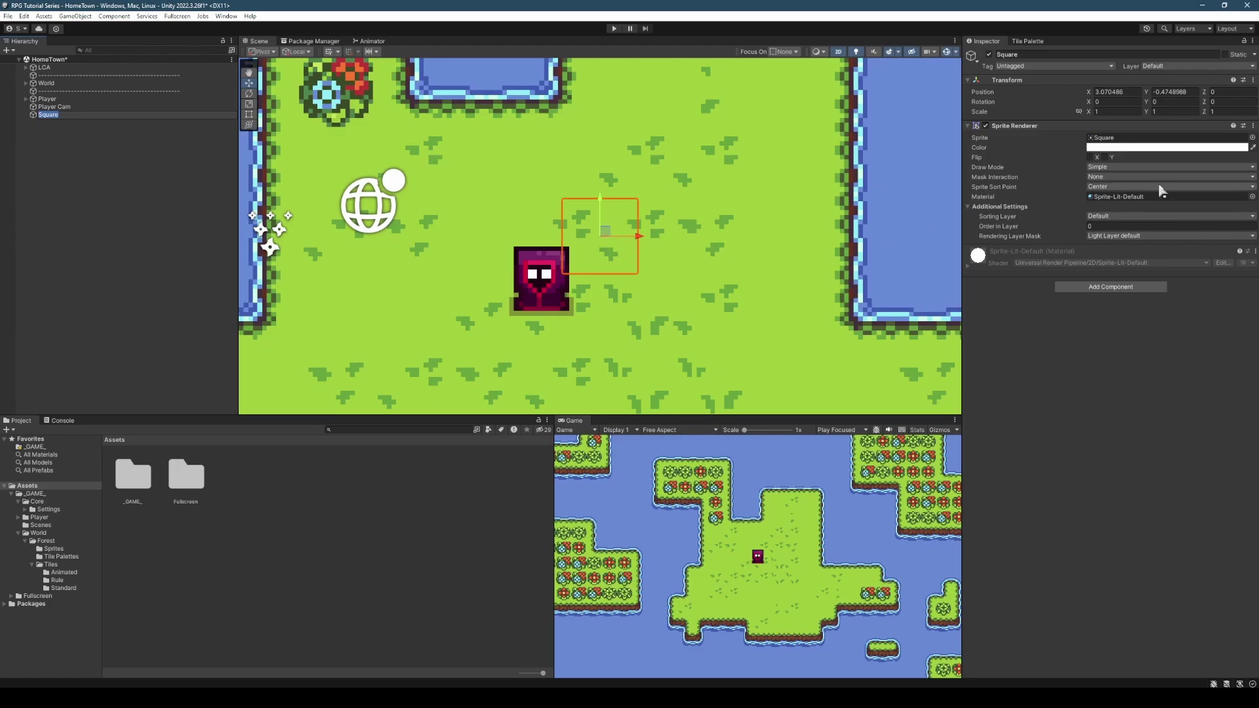
- Assign the Square to the Character sorting layer and place it beside the player at about X 4.73, Y -0.69
click(1109, 216)
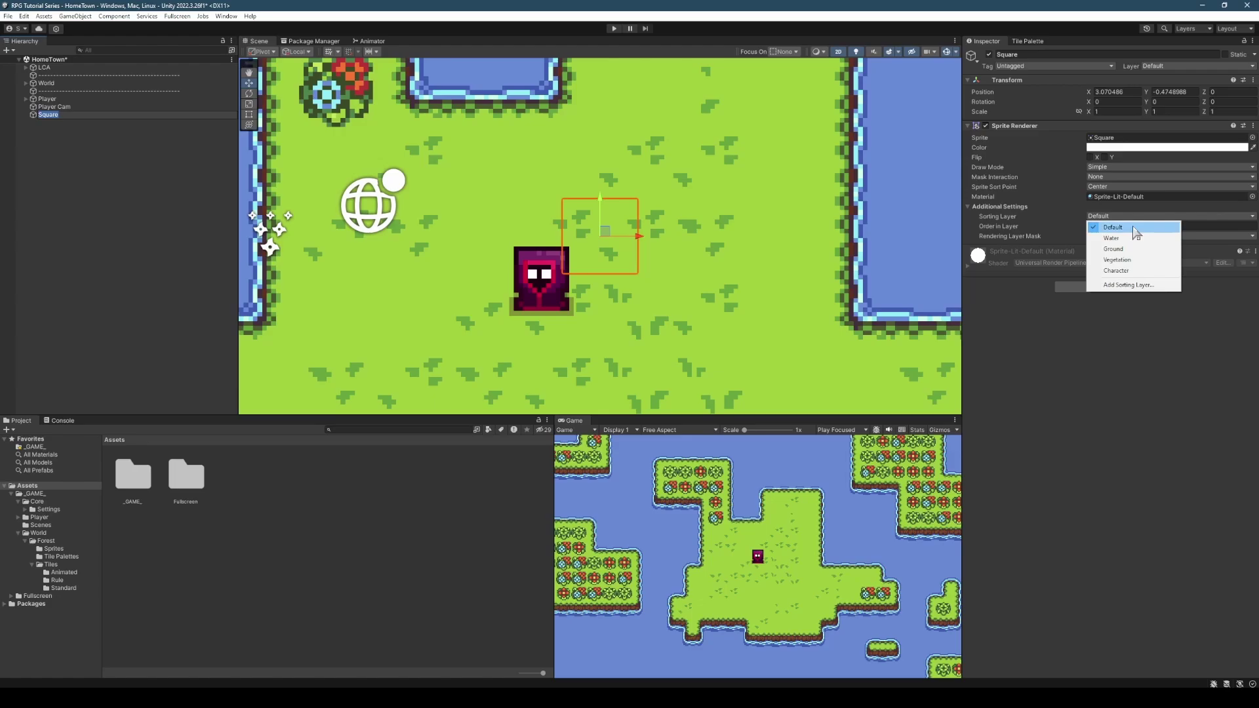
click(1113, 270)
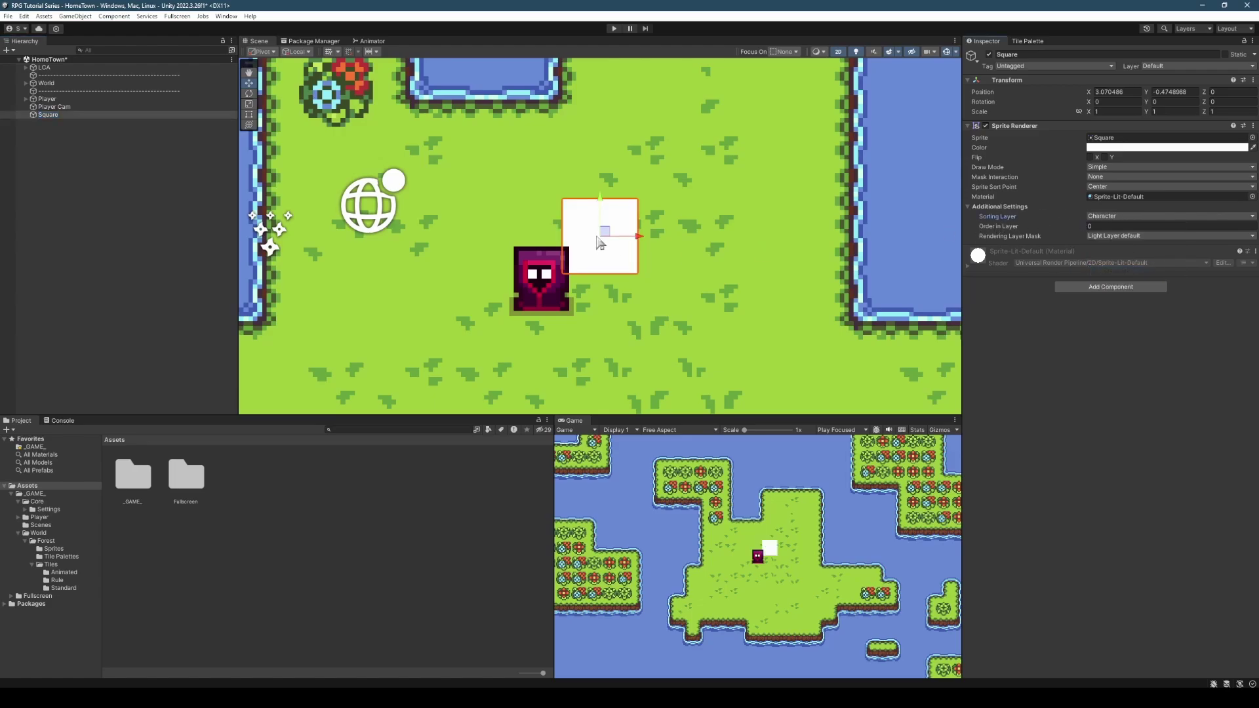
drag(604, 231, 728, 249)
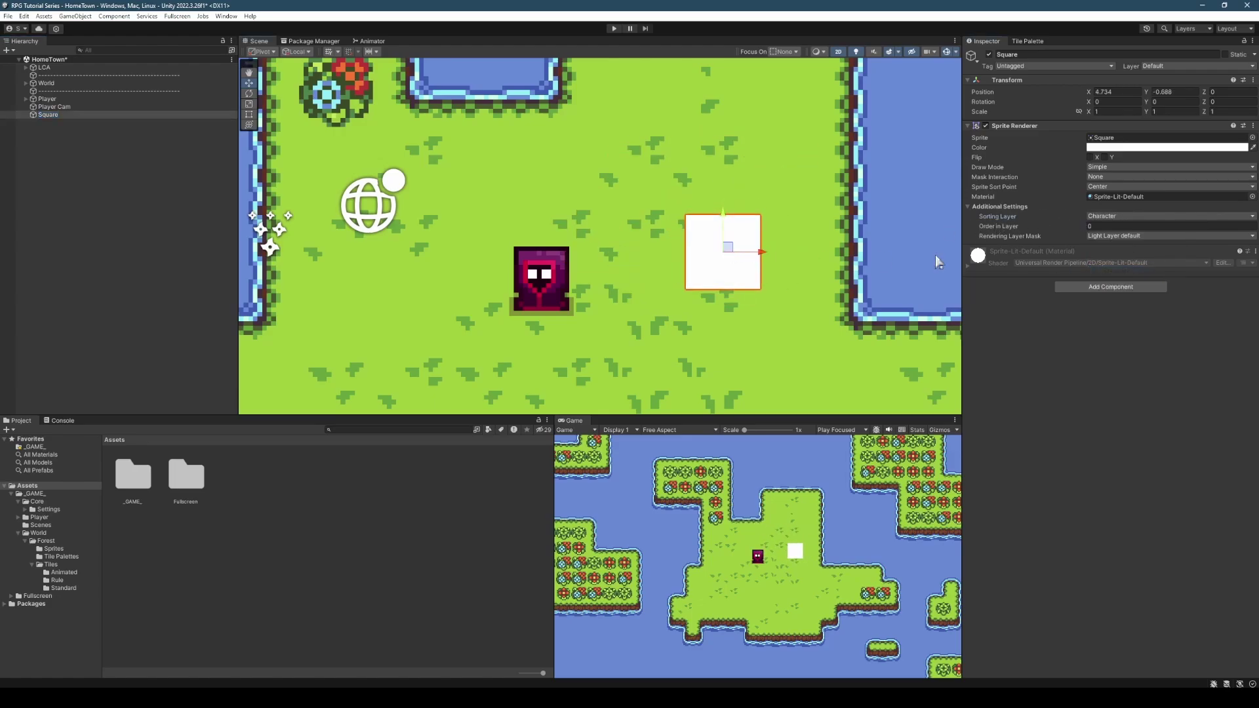
- Add Box Collider 2D and Rigidbody 2D components to the Square
click(1111, 286)
click(1079, 331)
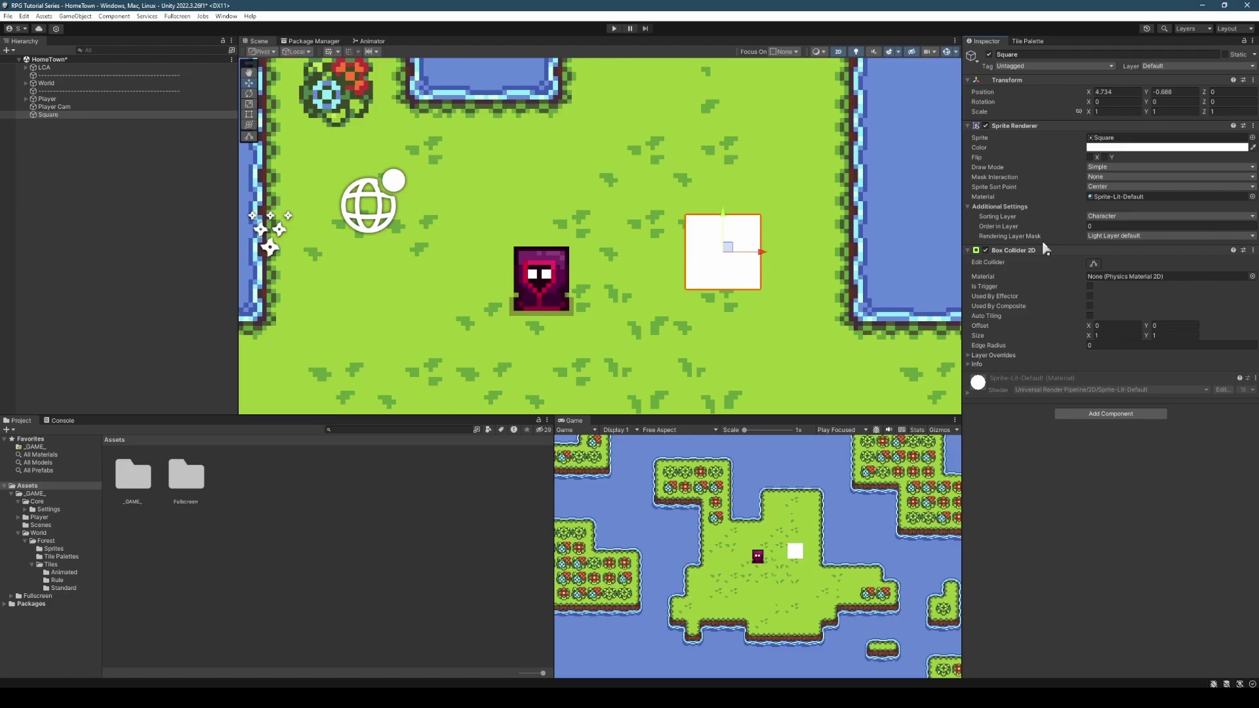
click(1110, 414)
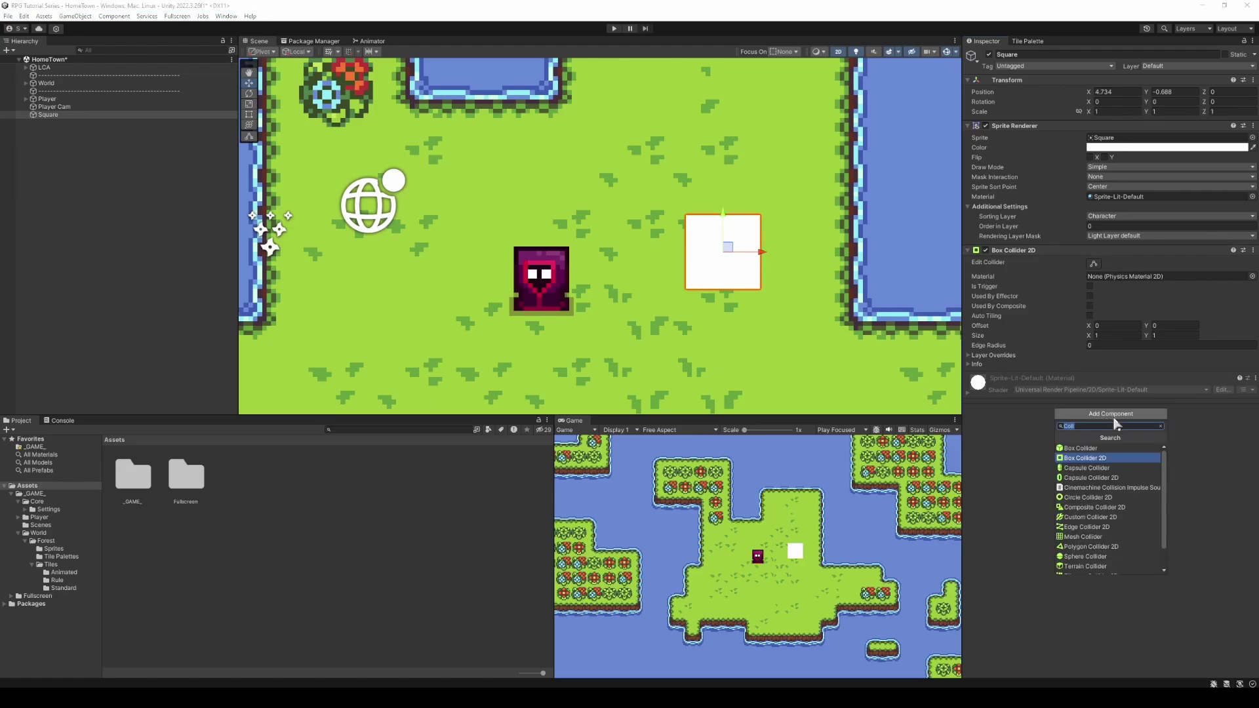
text(Rigi)
key(Return)
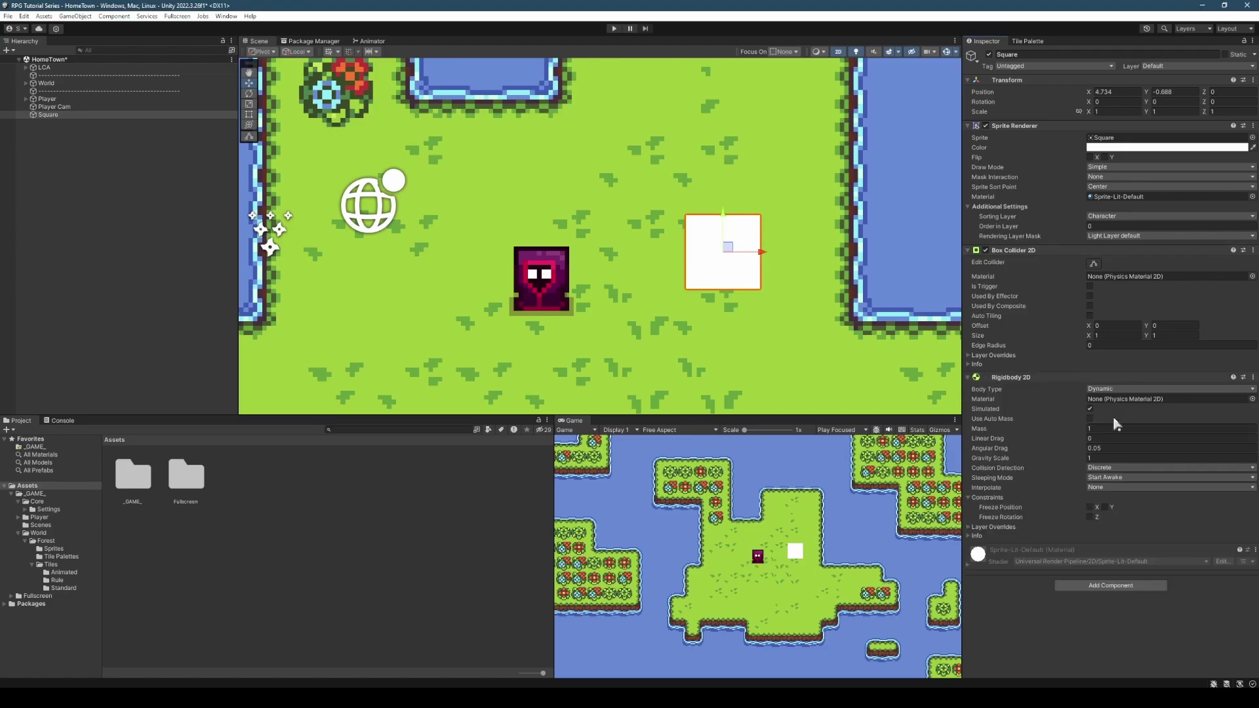
- Edit the gravity scale of the Square's Rigidbody 2D and freeze its rotation on Z
click(1102, 459)
click(1089, 518)
- Playtest the scene in fullscreen, walking the player around and into the white square from several sides to check collisions, and stop play mode
key(F10)
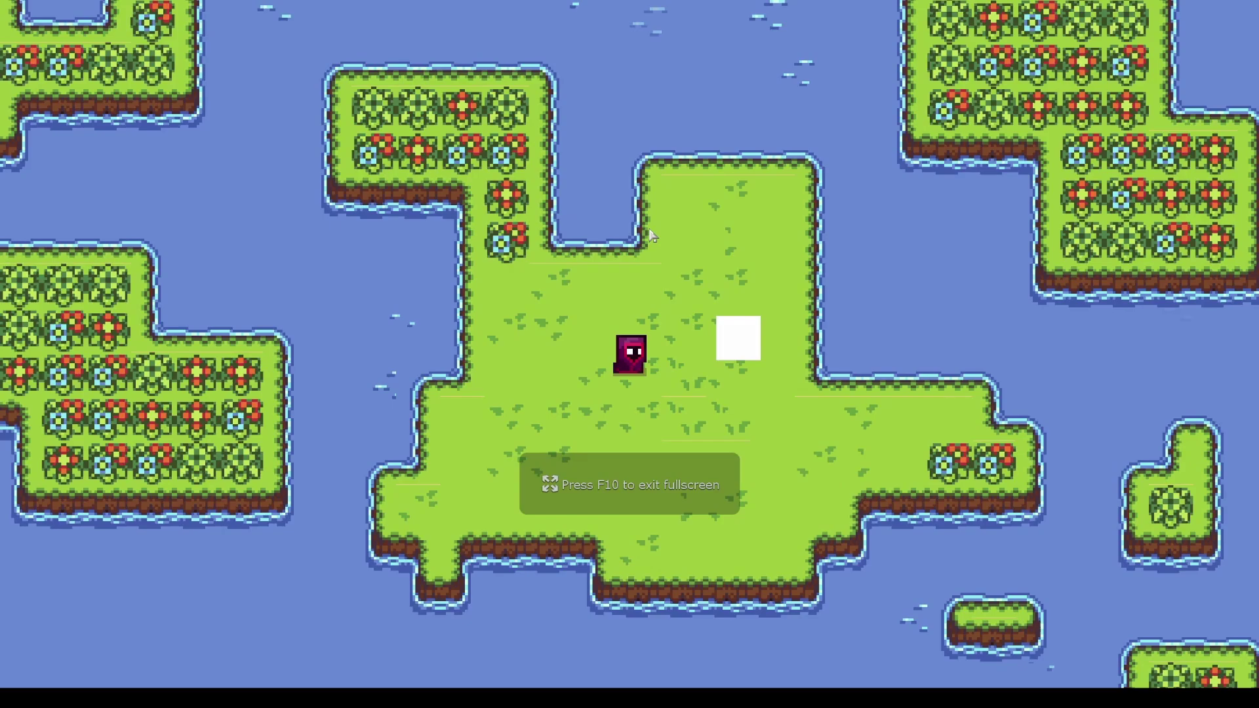
key(d)
key(w)
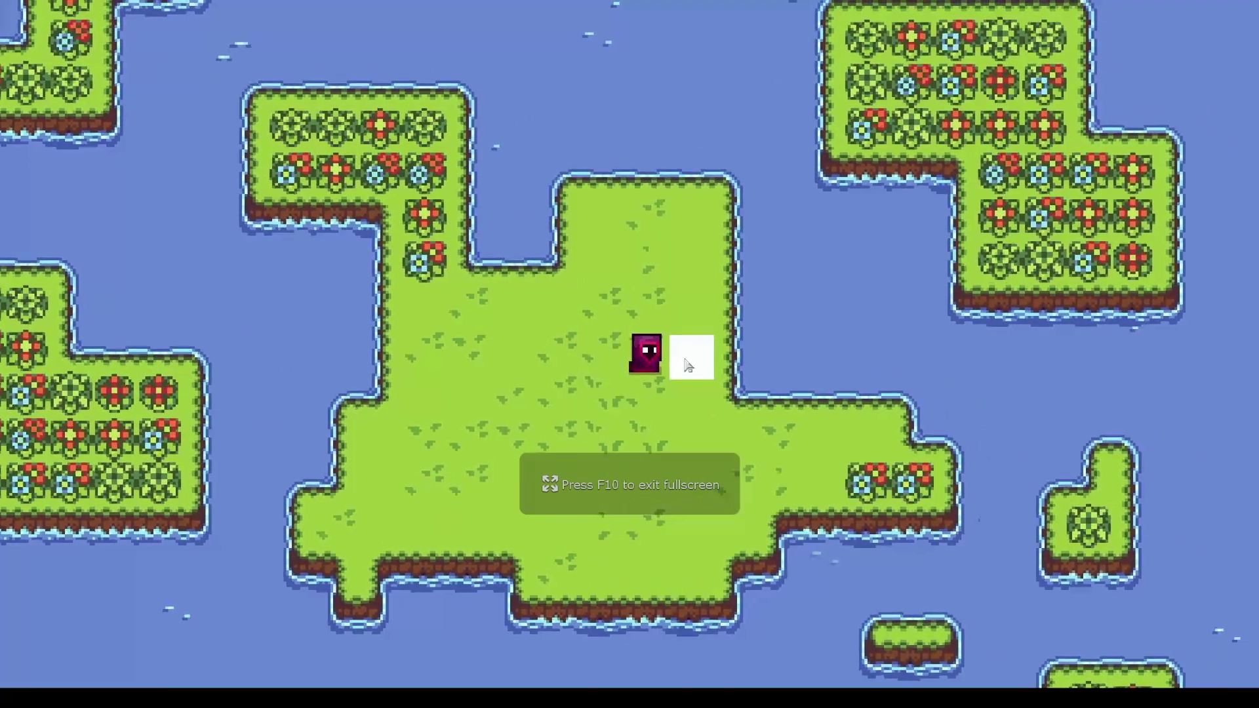
key(w)
key(d)
key(s)
key(a)
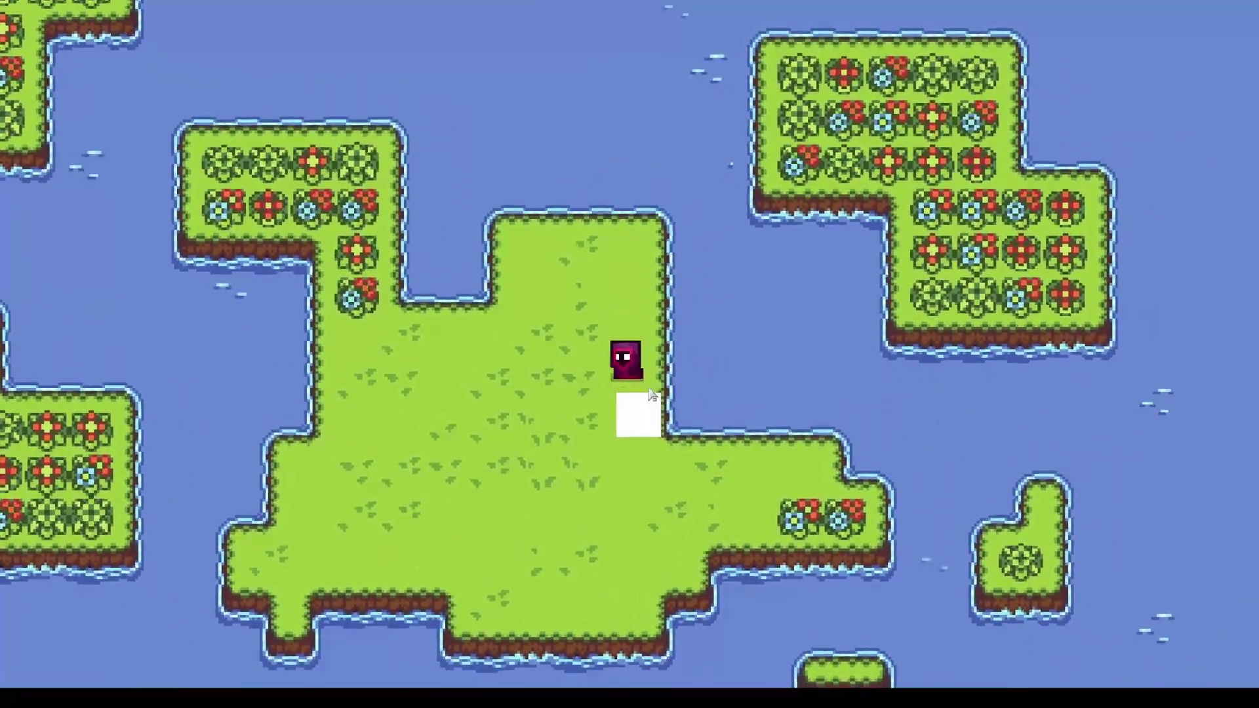
key(s)
key(d)
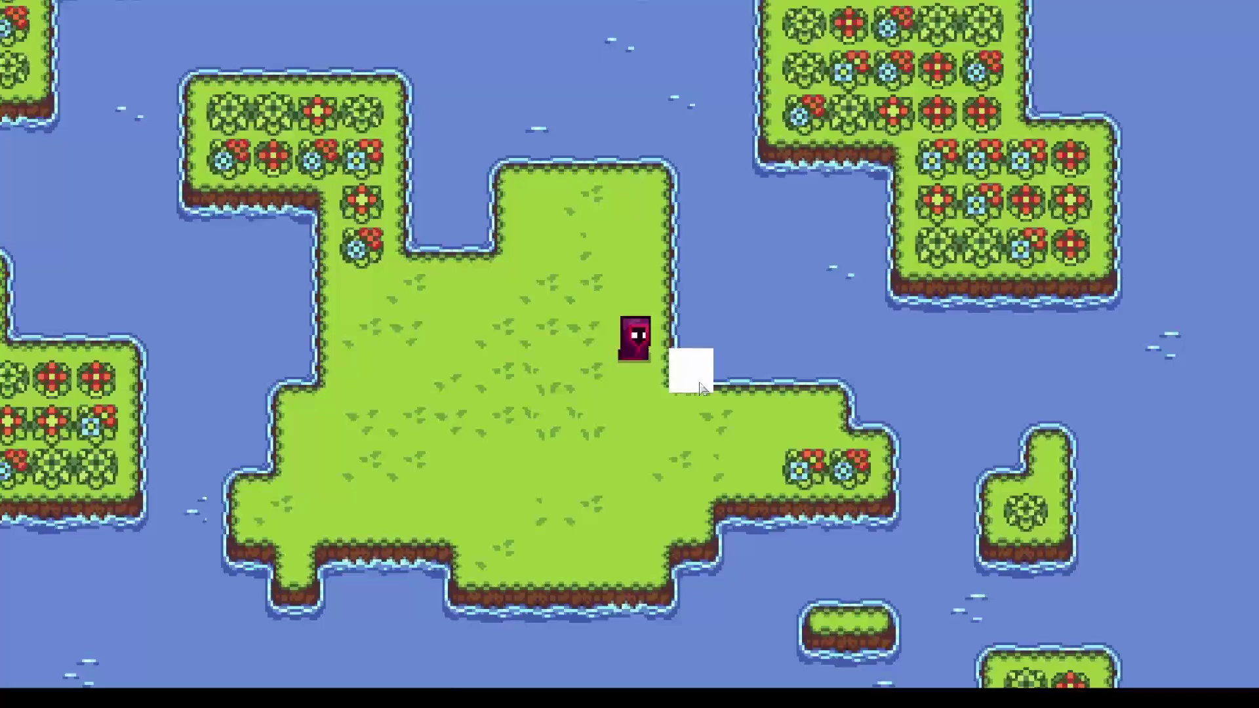
key(s)
key(d)
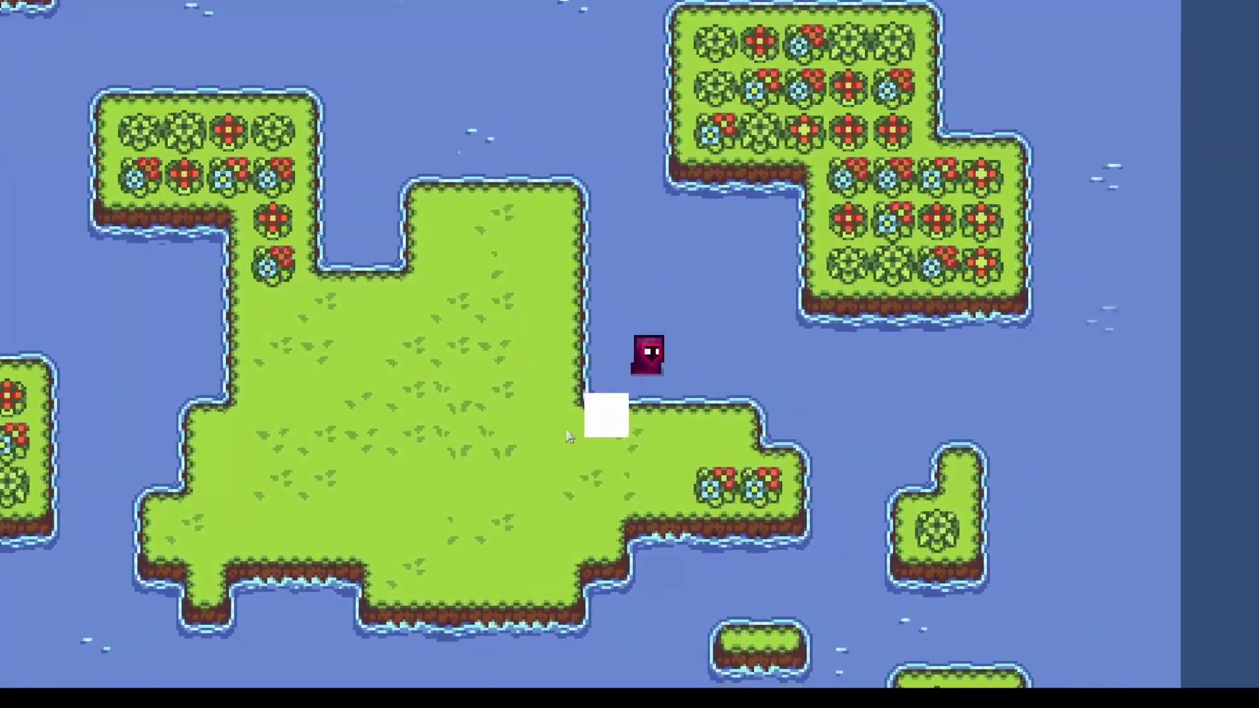
key(a)
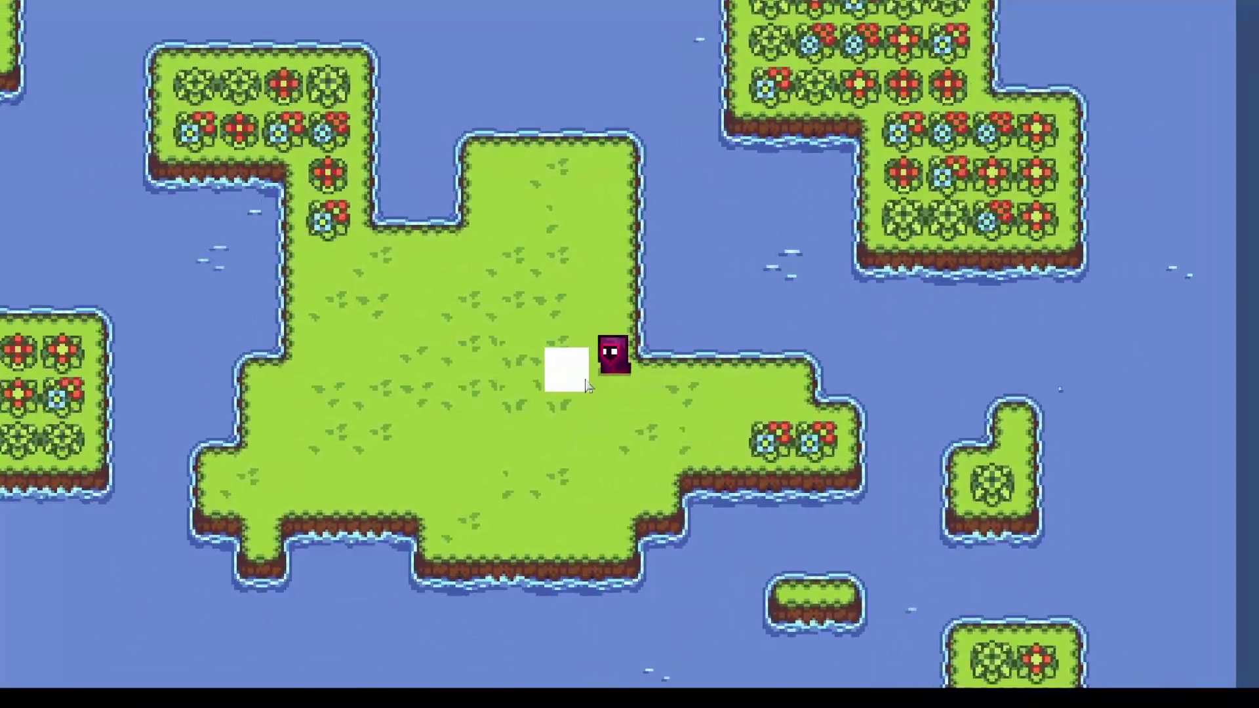
key(s)
key(a)
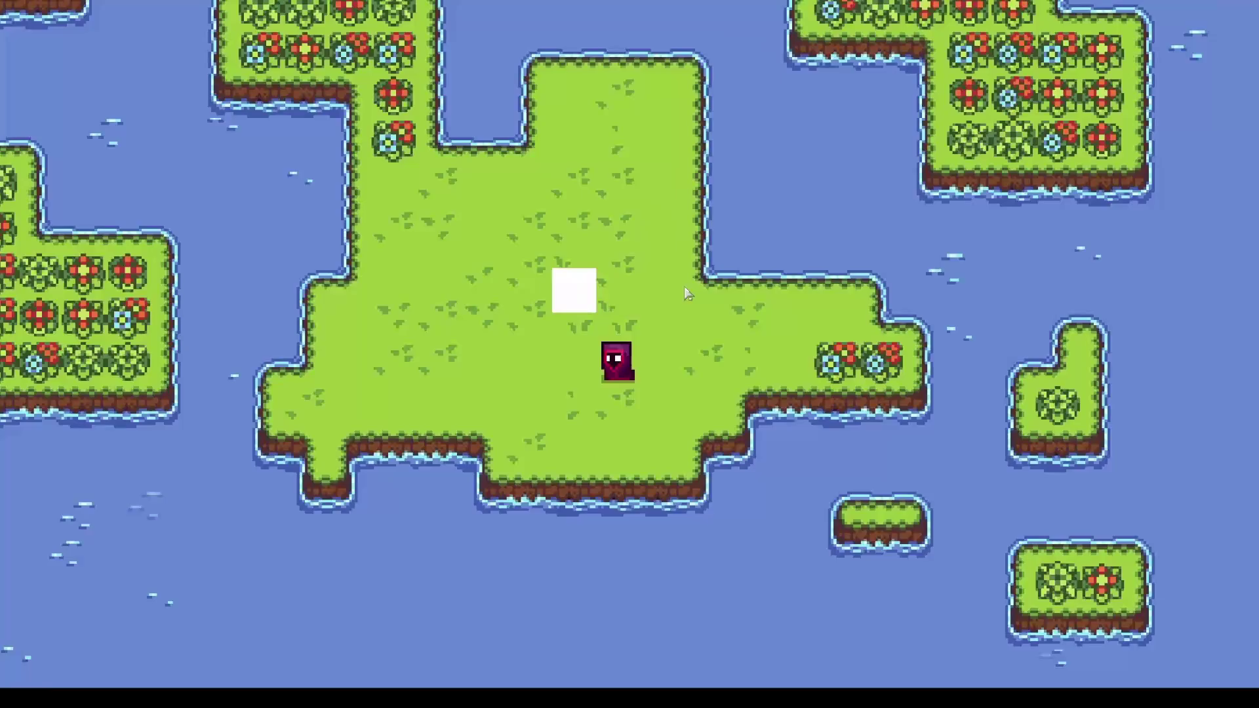
key(a)
key(w)
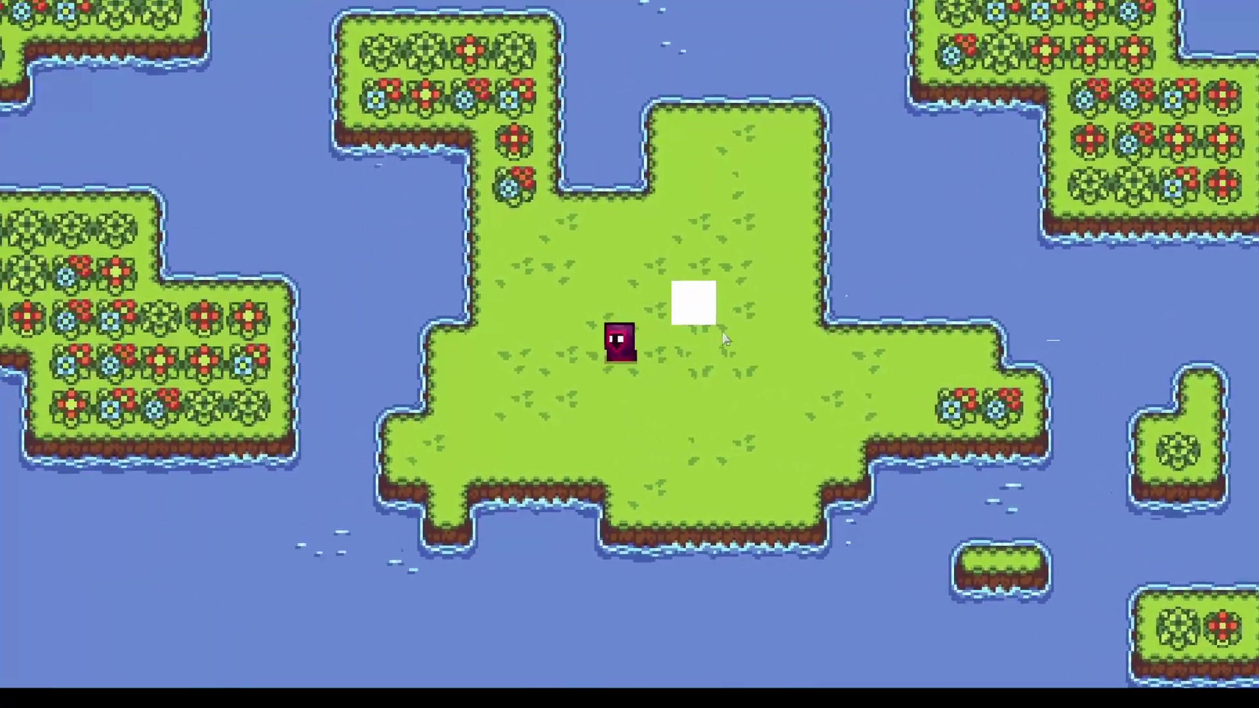
key(d)
key(w)
key(s)
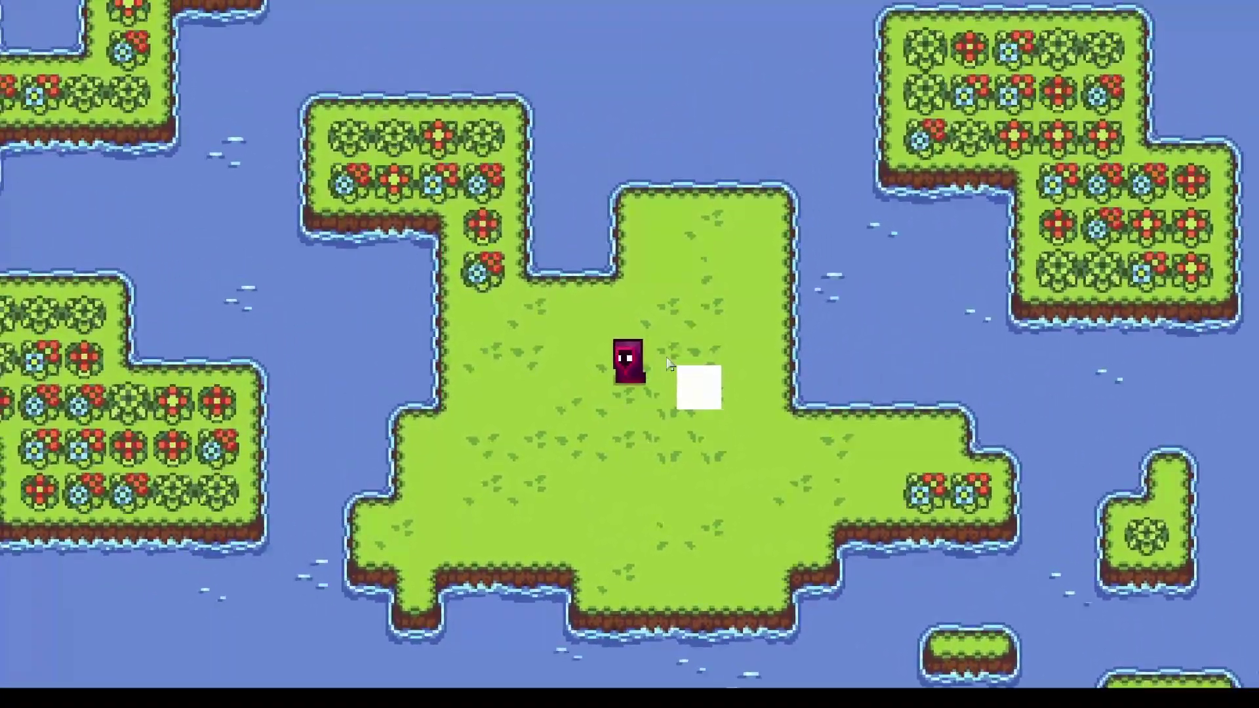
key(d)
key(s)
key(w)
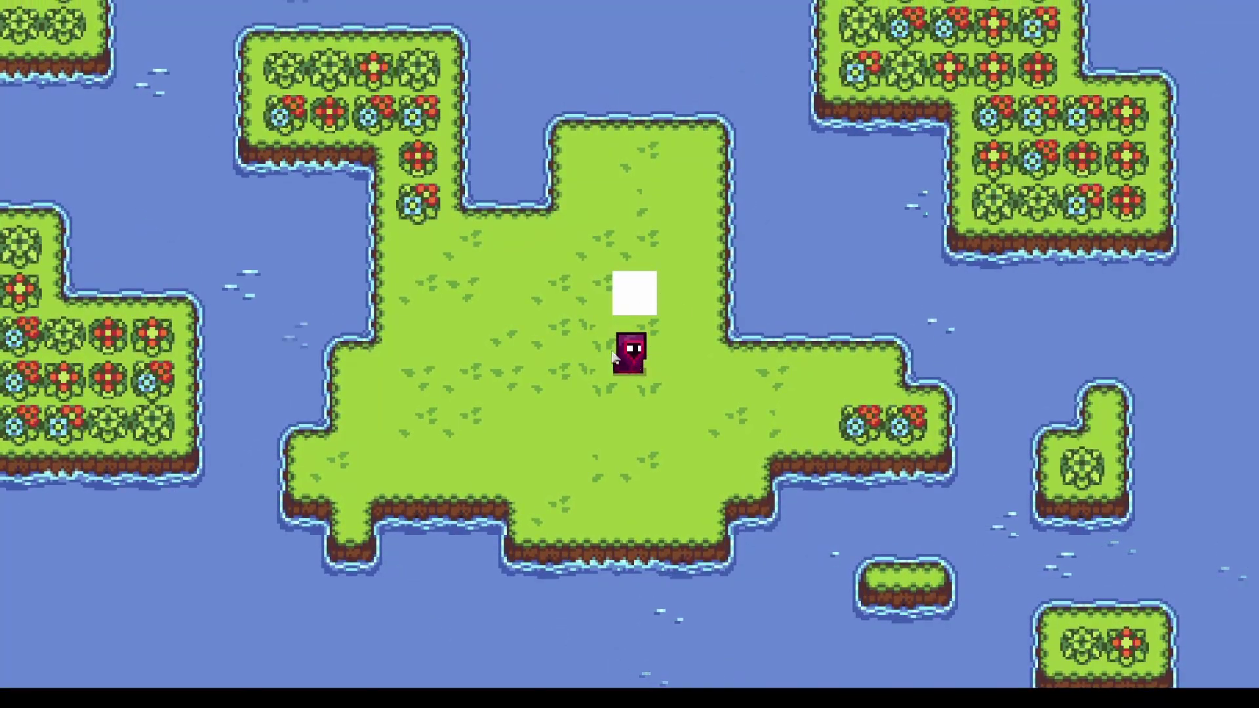
key(w)
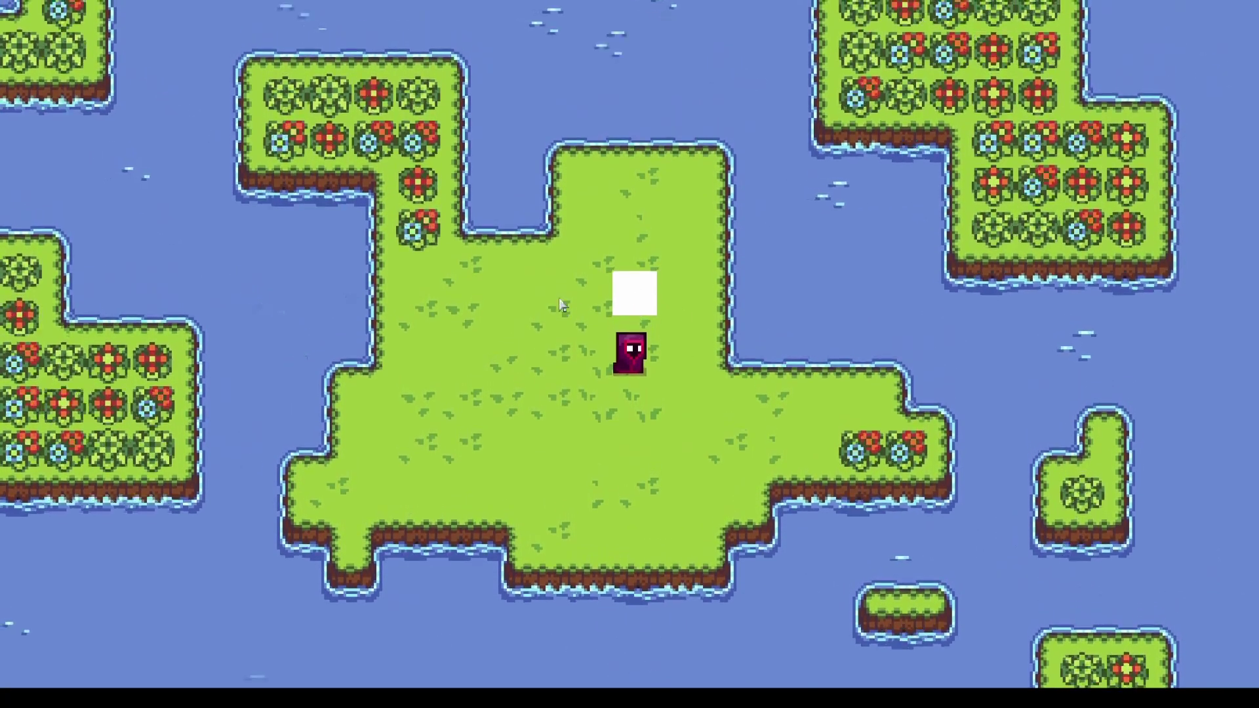
key(ctrl+p)
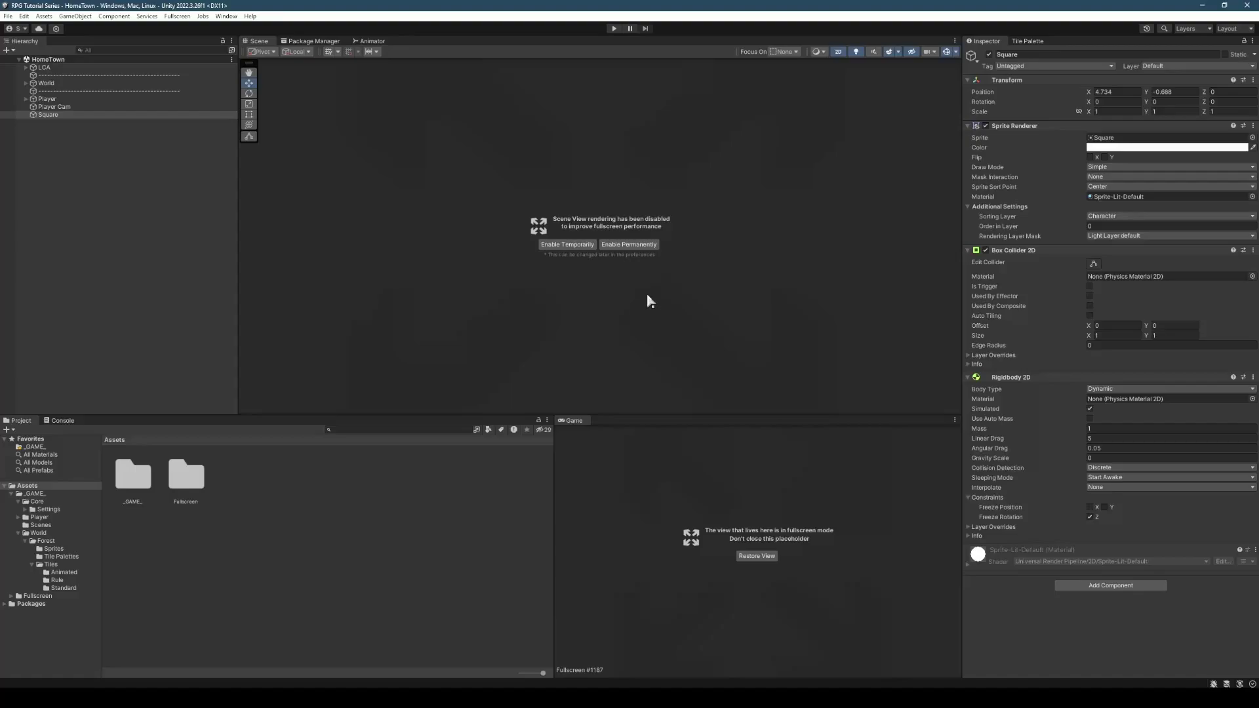
- Shrink the Player's Box Collider 2D to the character's feet, about 0.74 wide and 0.18 high with a Y offset of about -0.34
scroll(524, 278, up, 6)
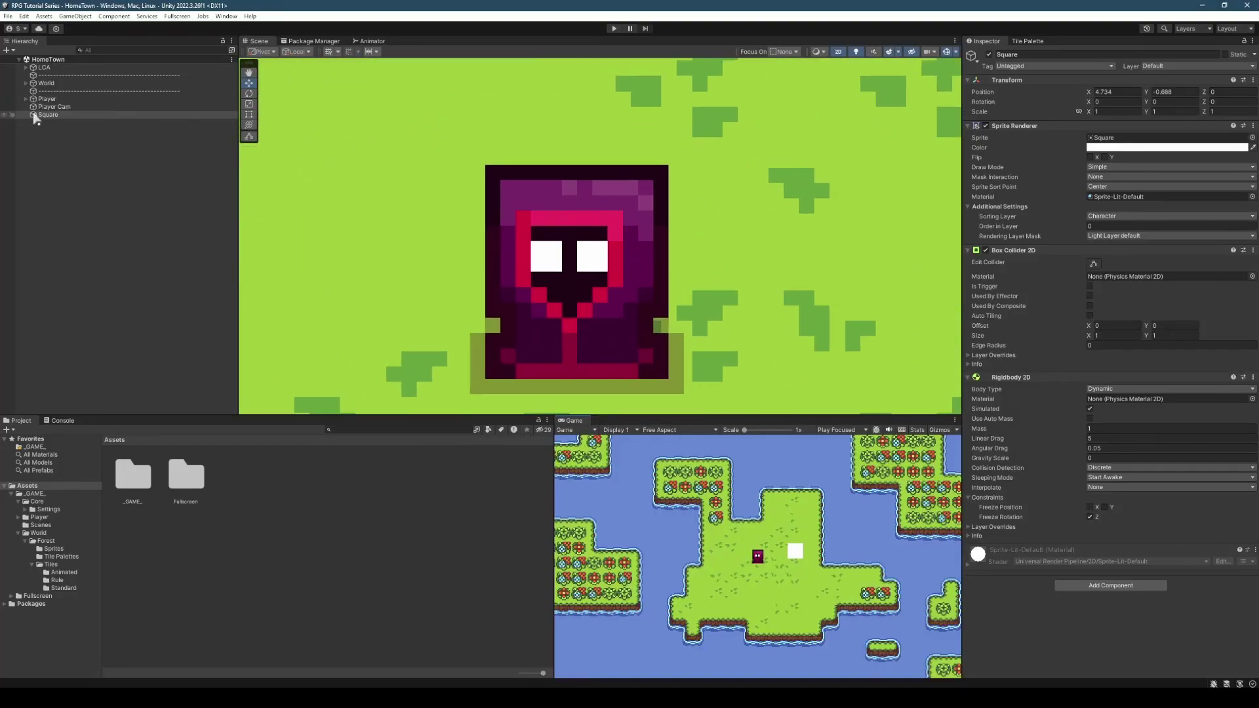
click(47, 99)
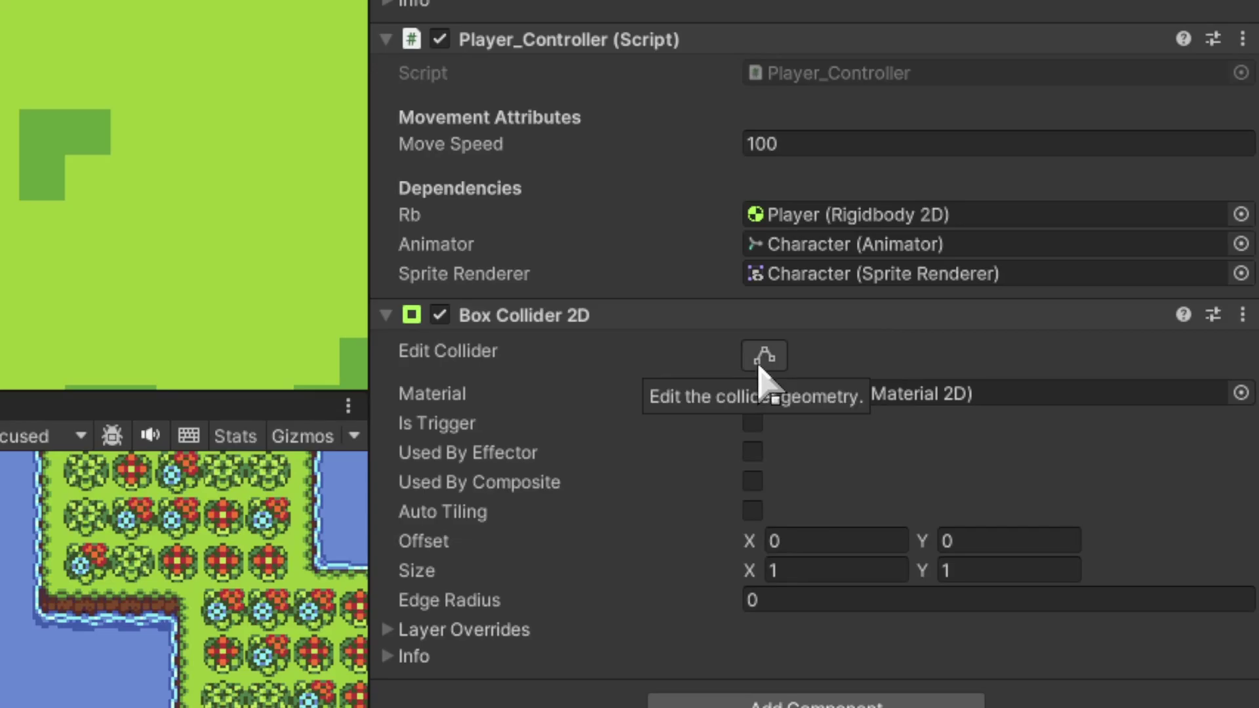
click(764, 357)
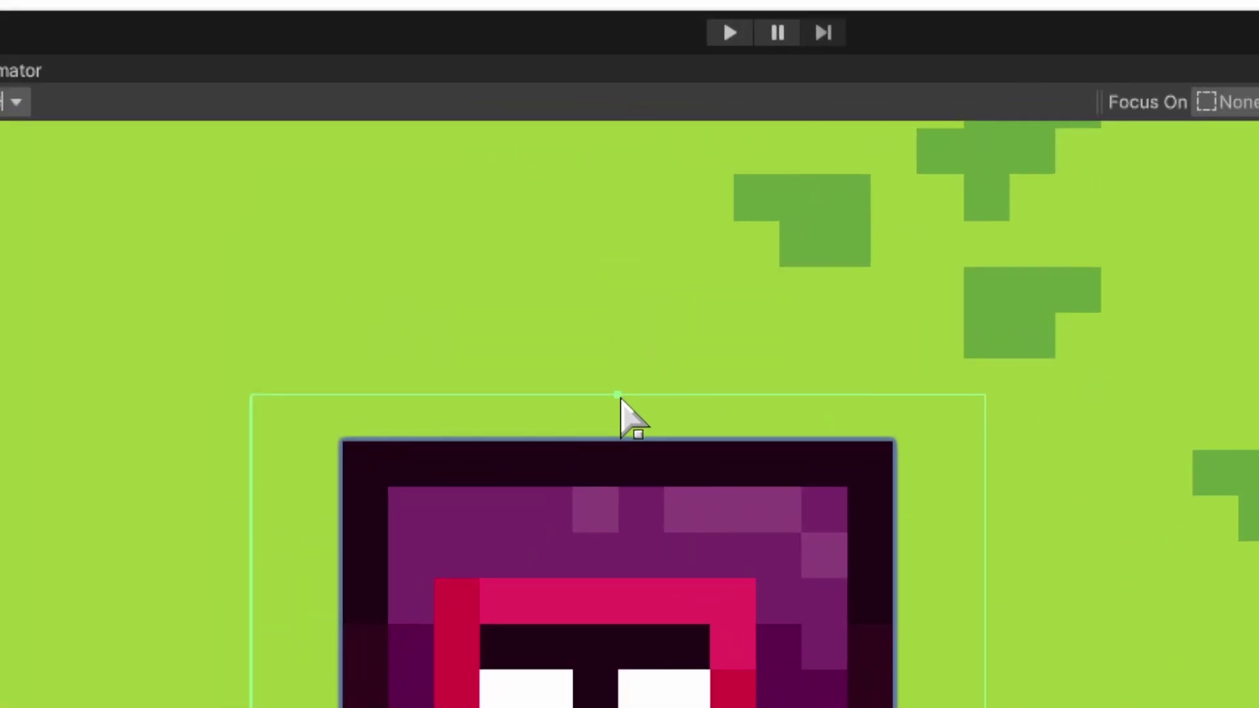
drag(619, 397, 642, 628)
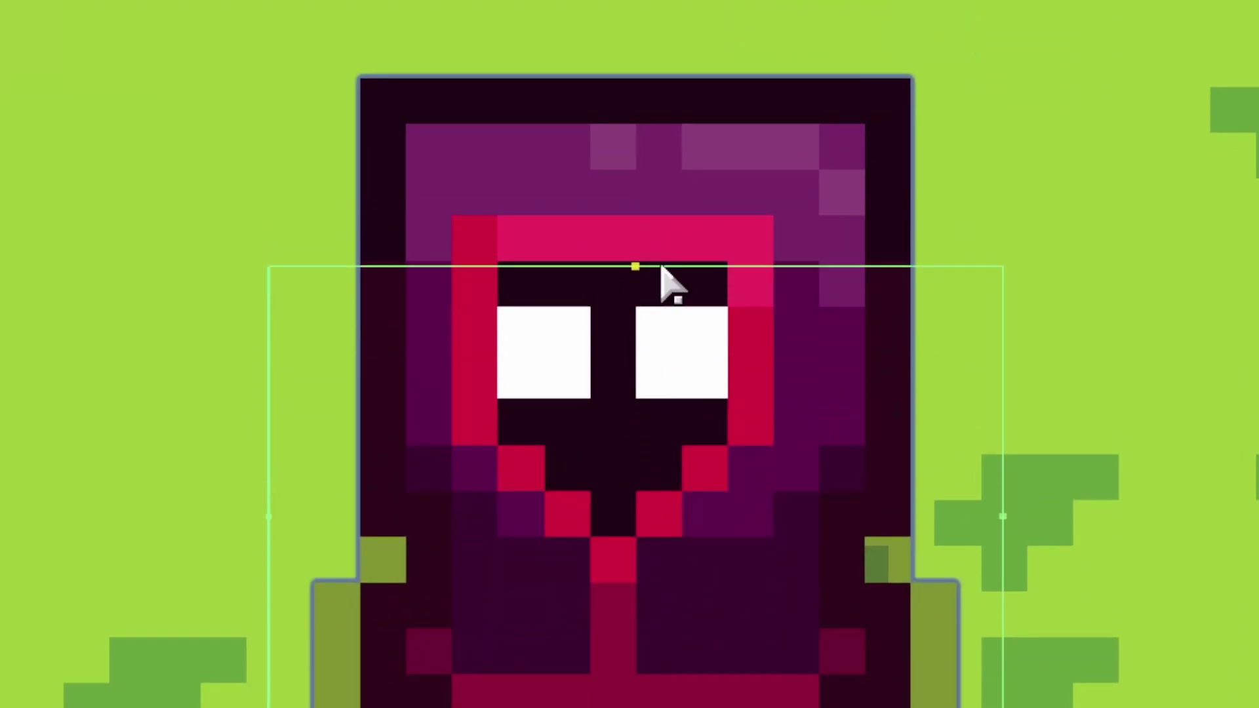
drag(663, 268, 677, 270)
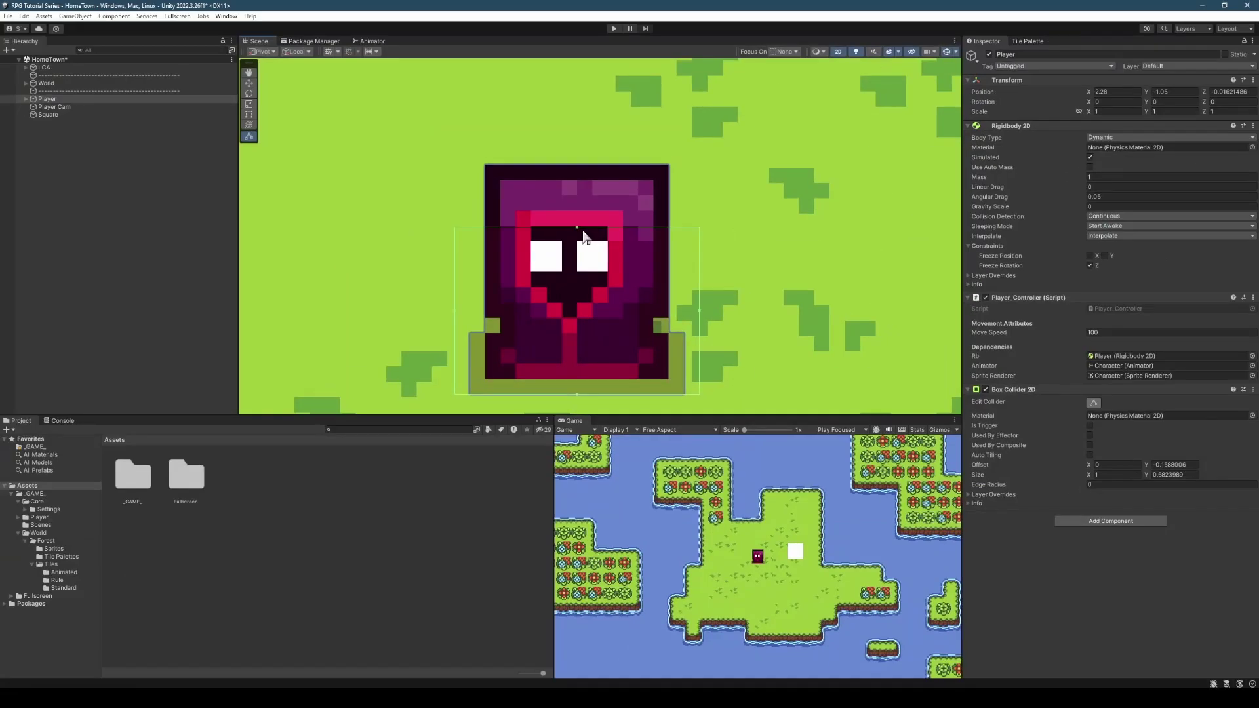
drag(577, 228, 579, 340)
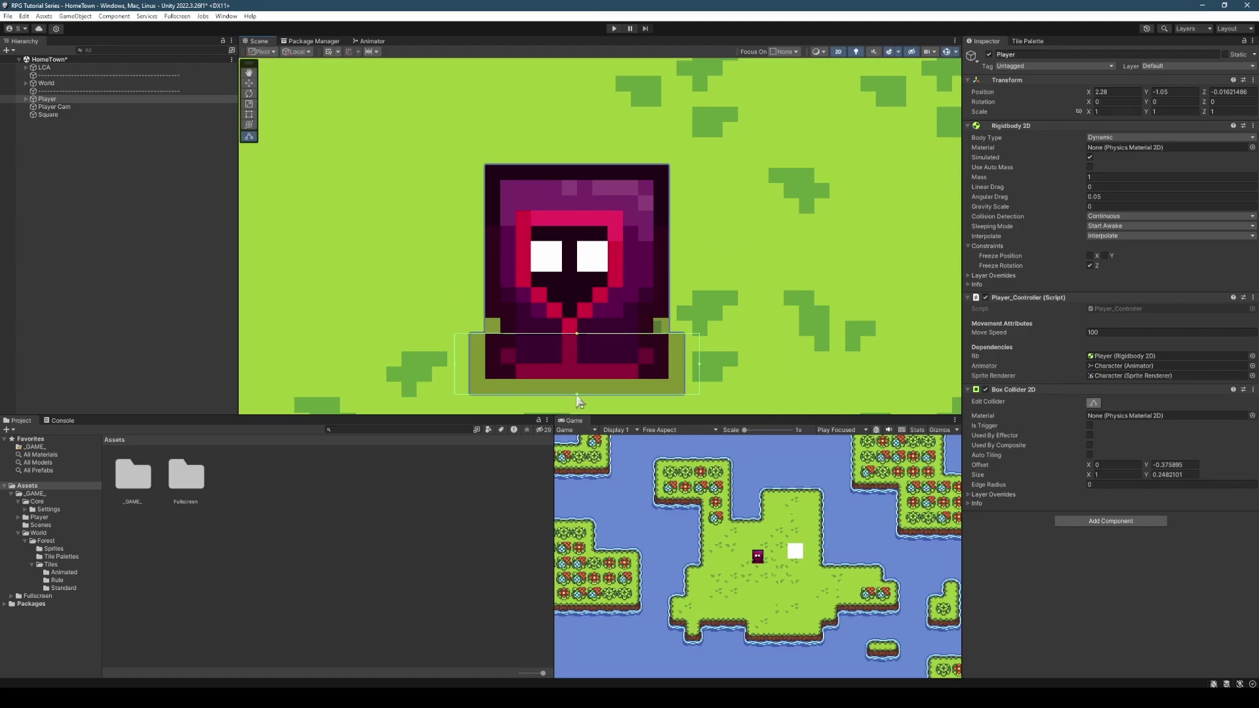
drag(577, 394, 583, 379)
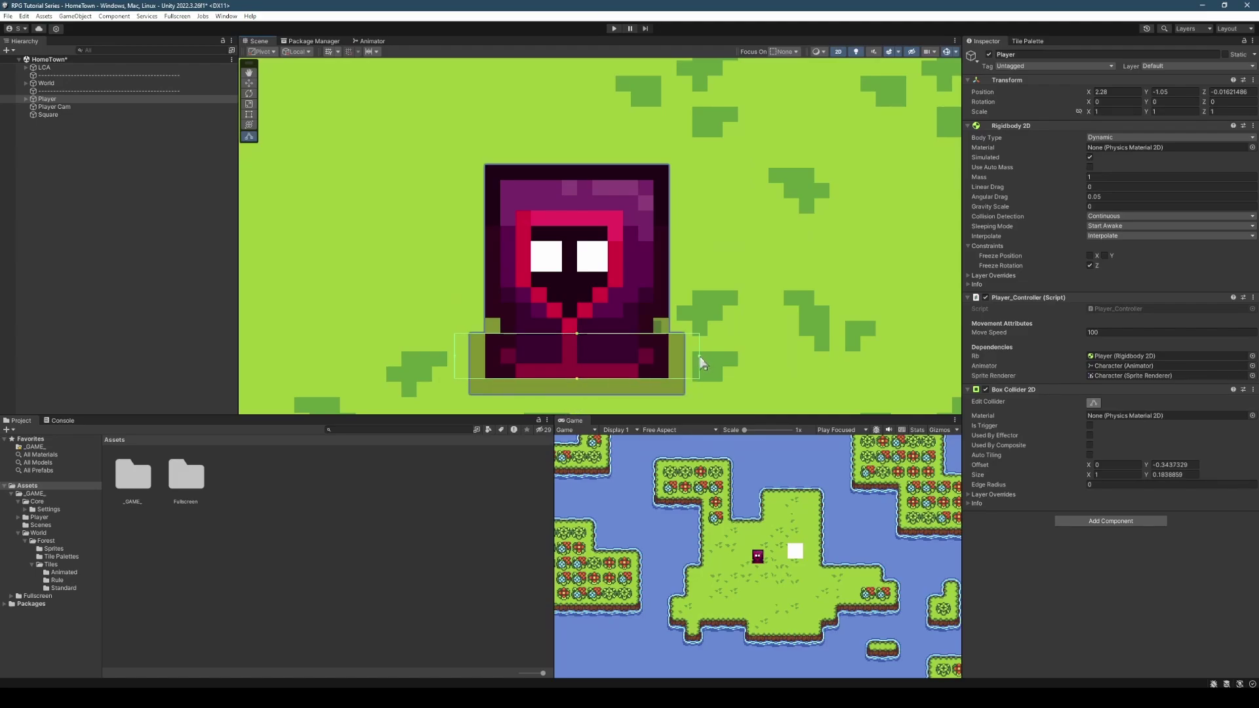
alt+drag(700, 360, 670, 365)
middle_drag(563, 347, 606, 328)
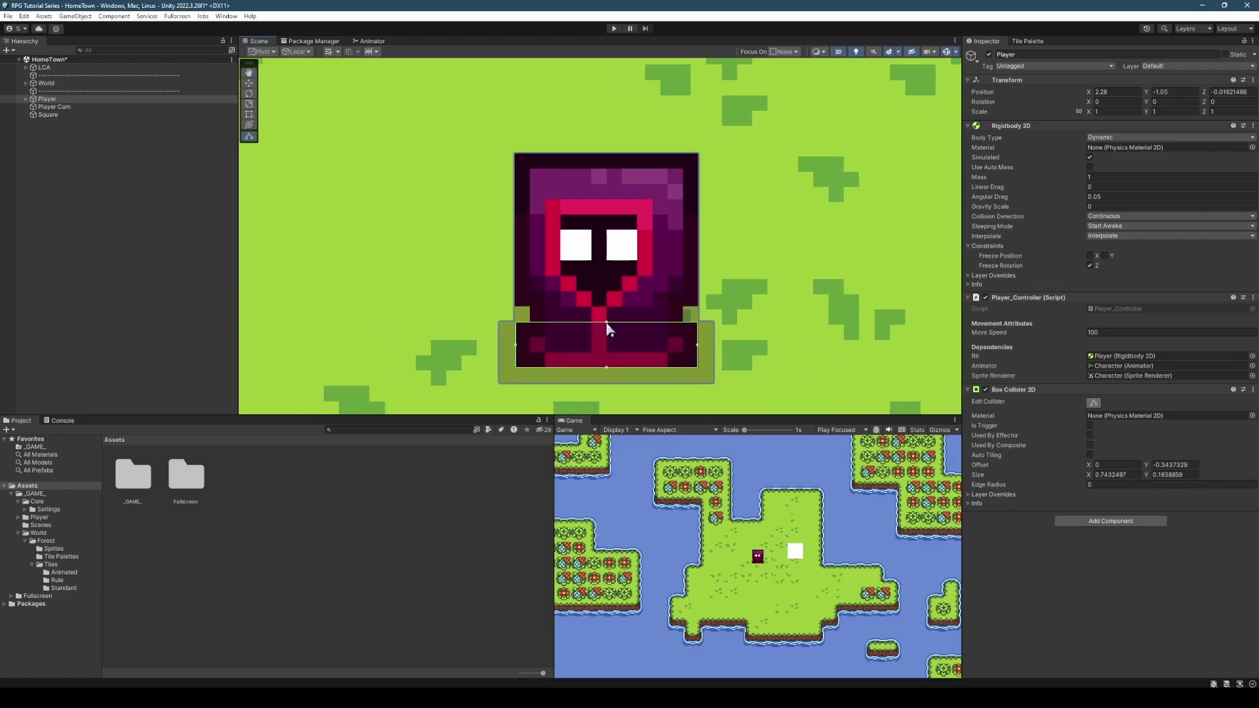
scroll(629, 328, down, 4)
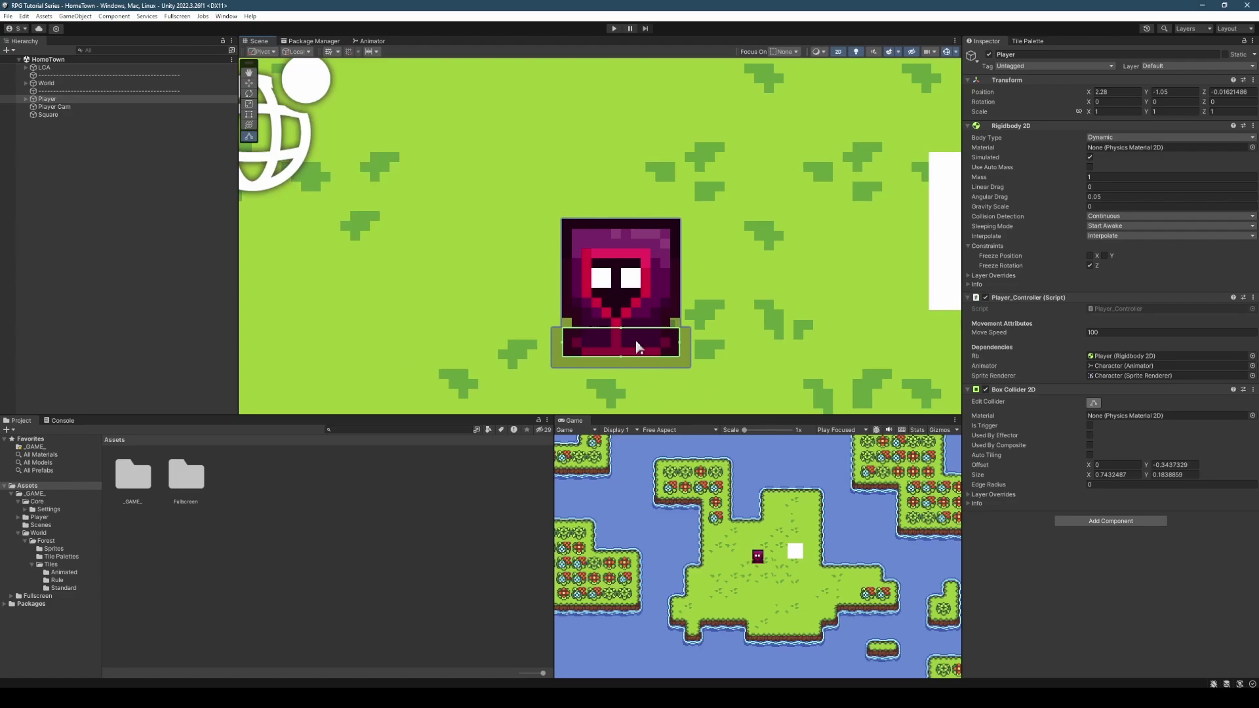
- Playtest in fullscreen again, moving the player against and around the square to check the feet-sized collider, and end the test
key(F10)
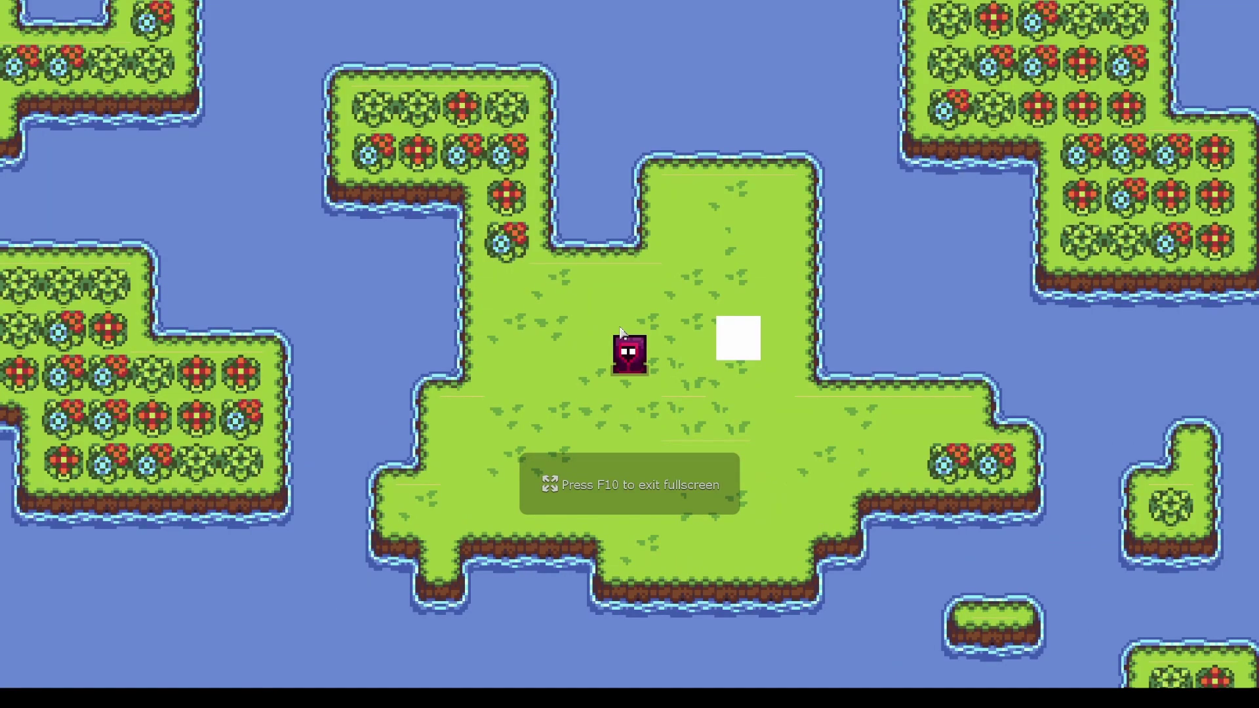
key(d)
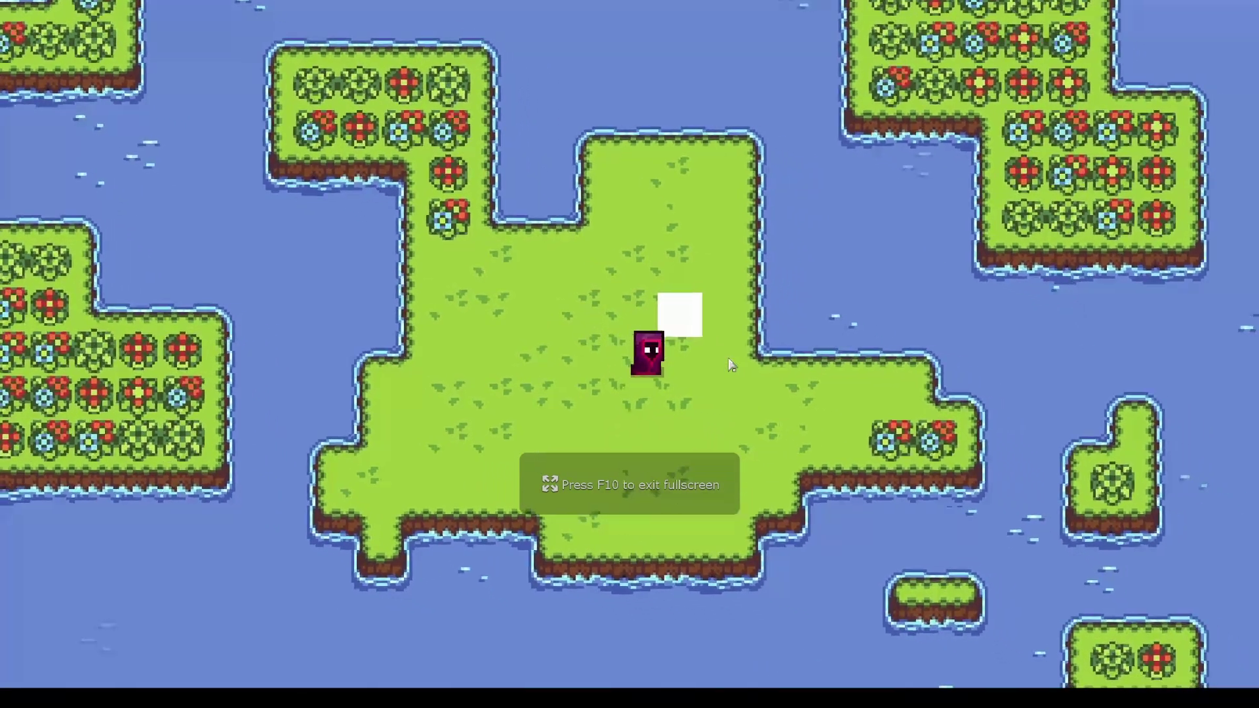
key(w)
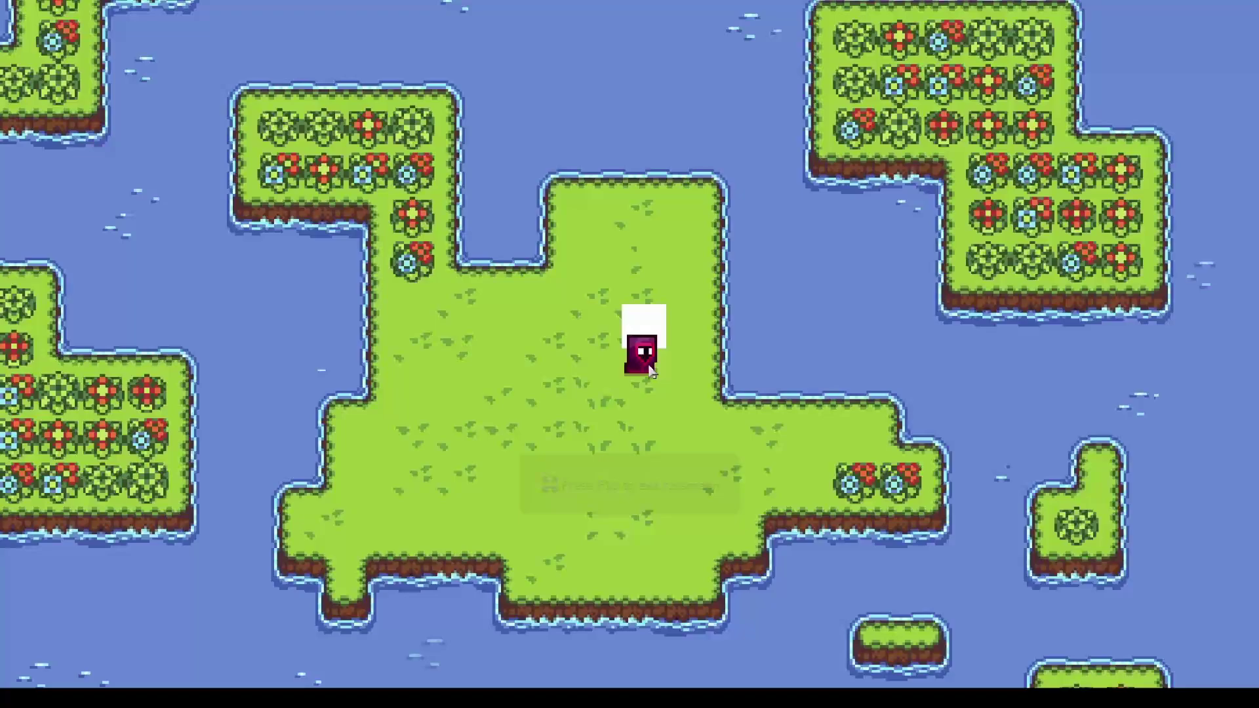
key(a)
key(w)
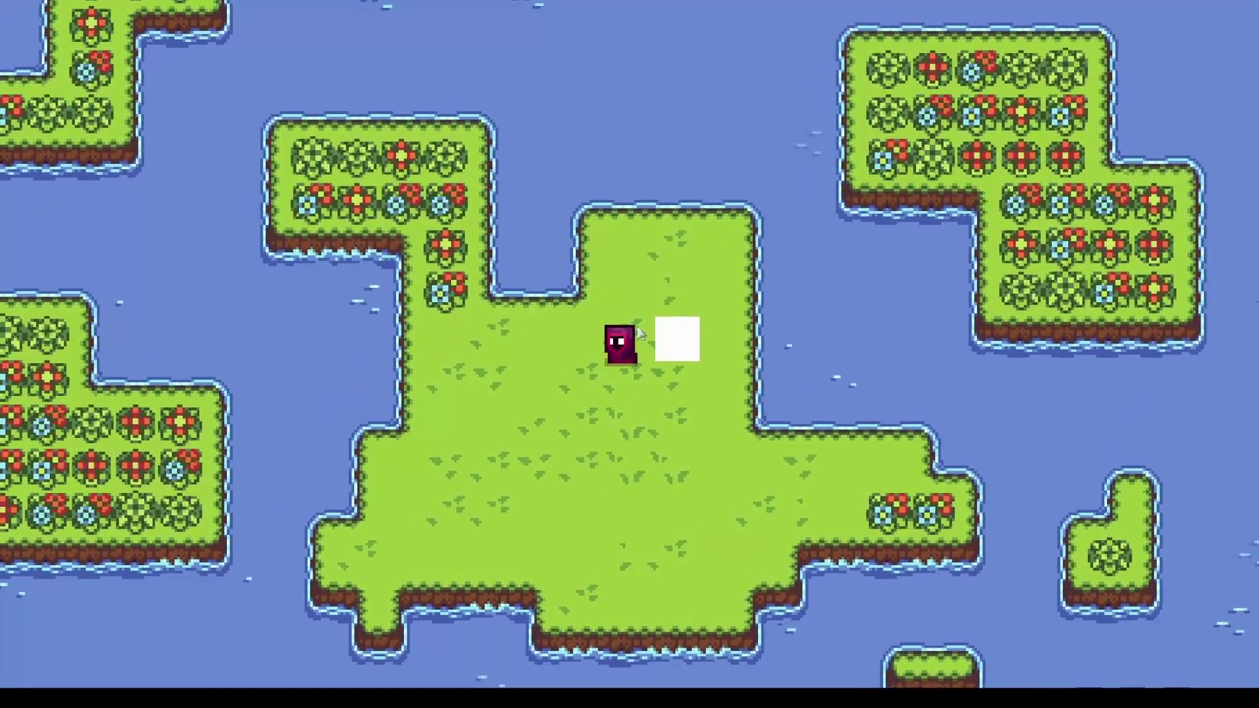
key(d)
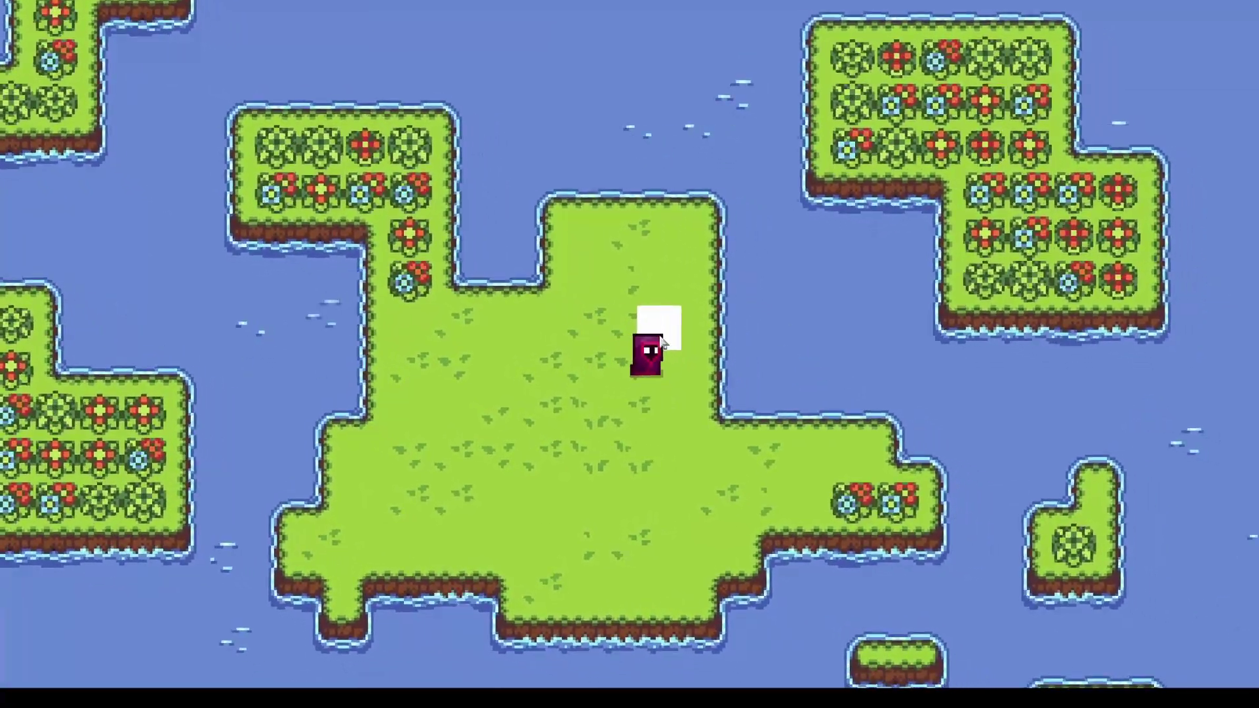
key(w)
key(a)
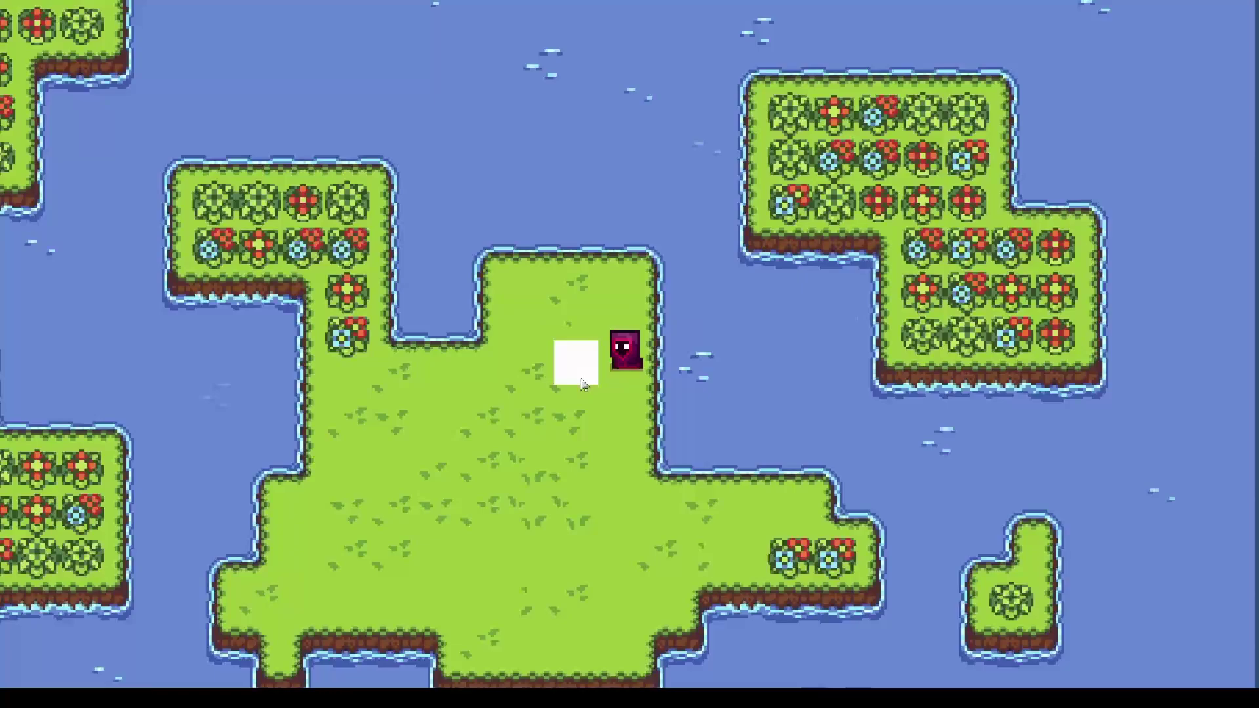
key(s)
key(a)
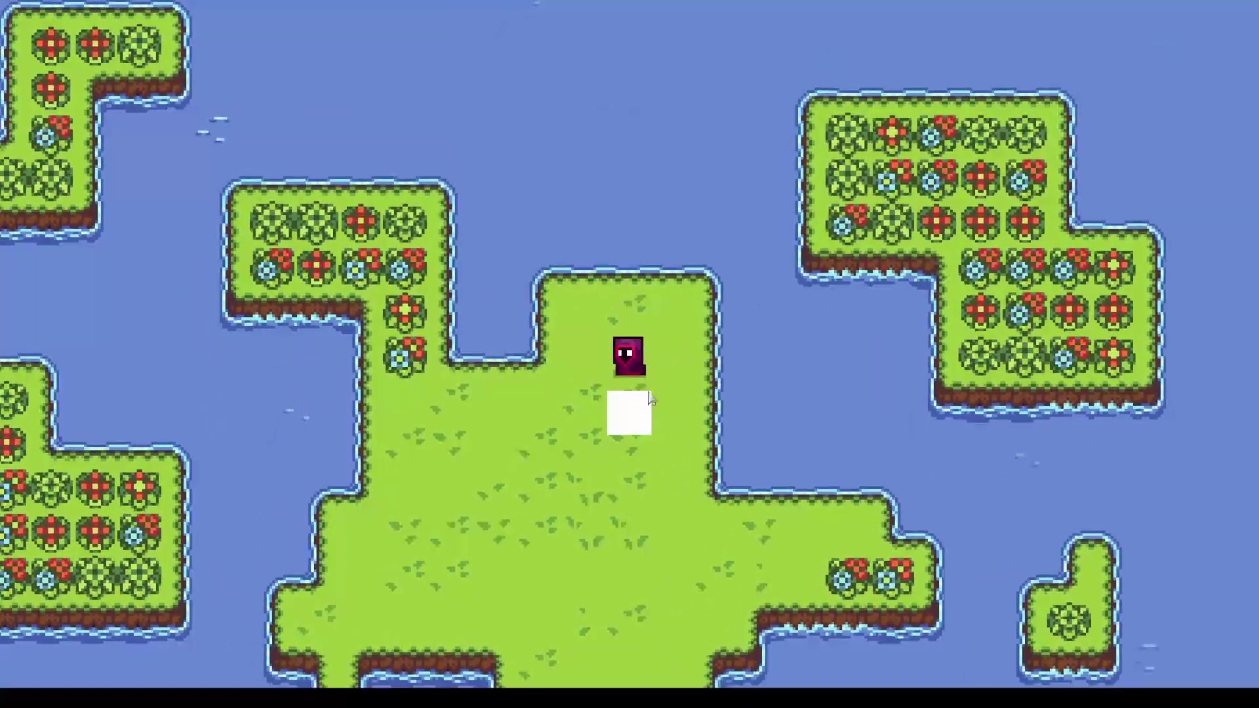
key(s)
key(a)
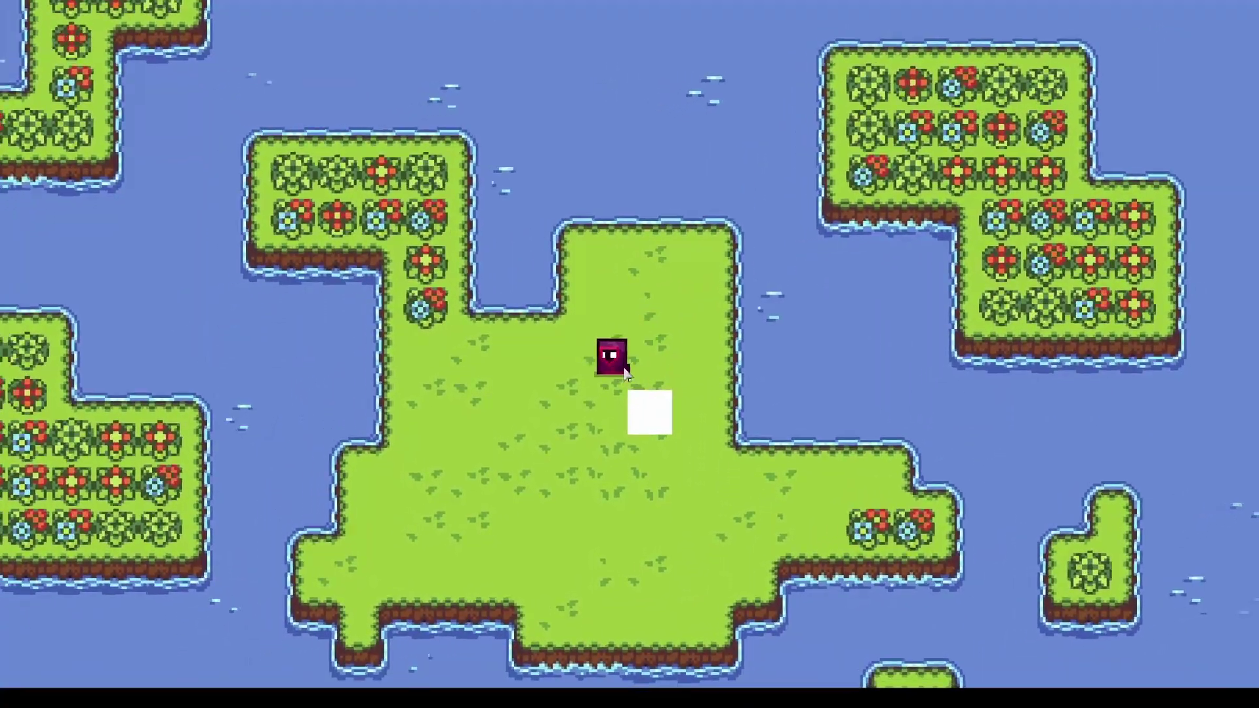
key(d)
key(s)
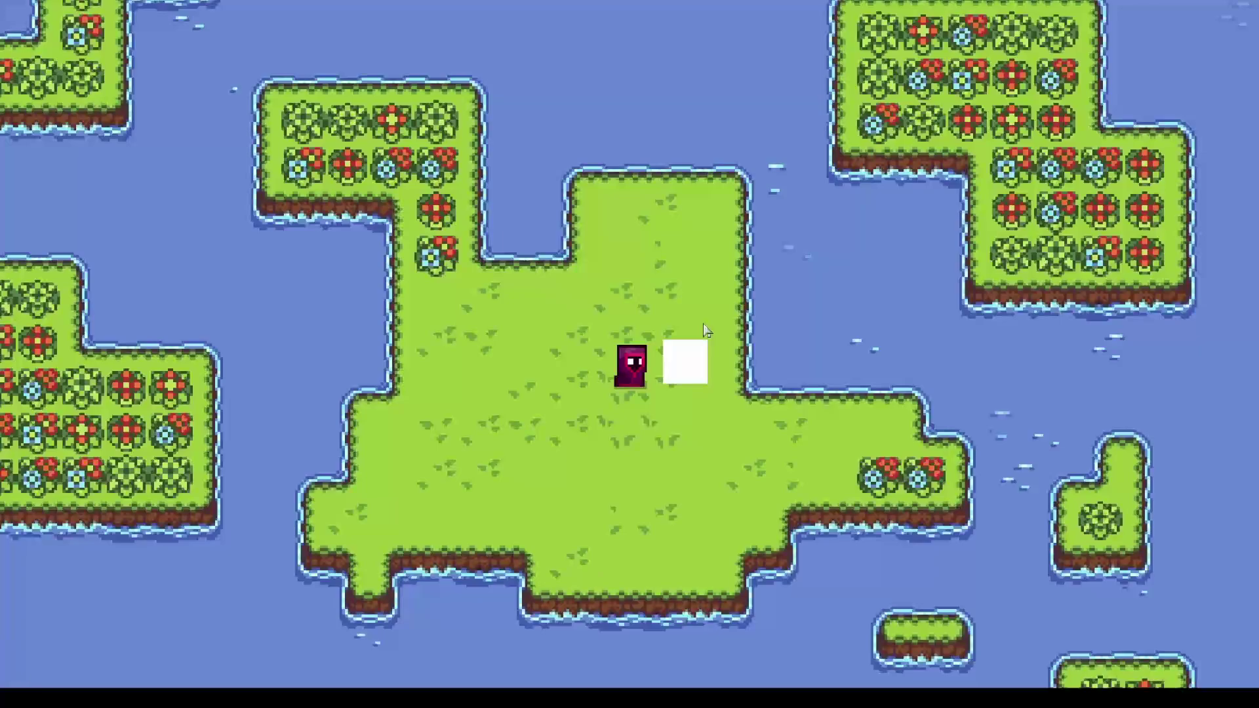
key(w)
key(a)
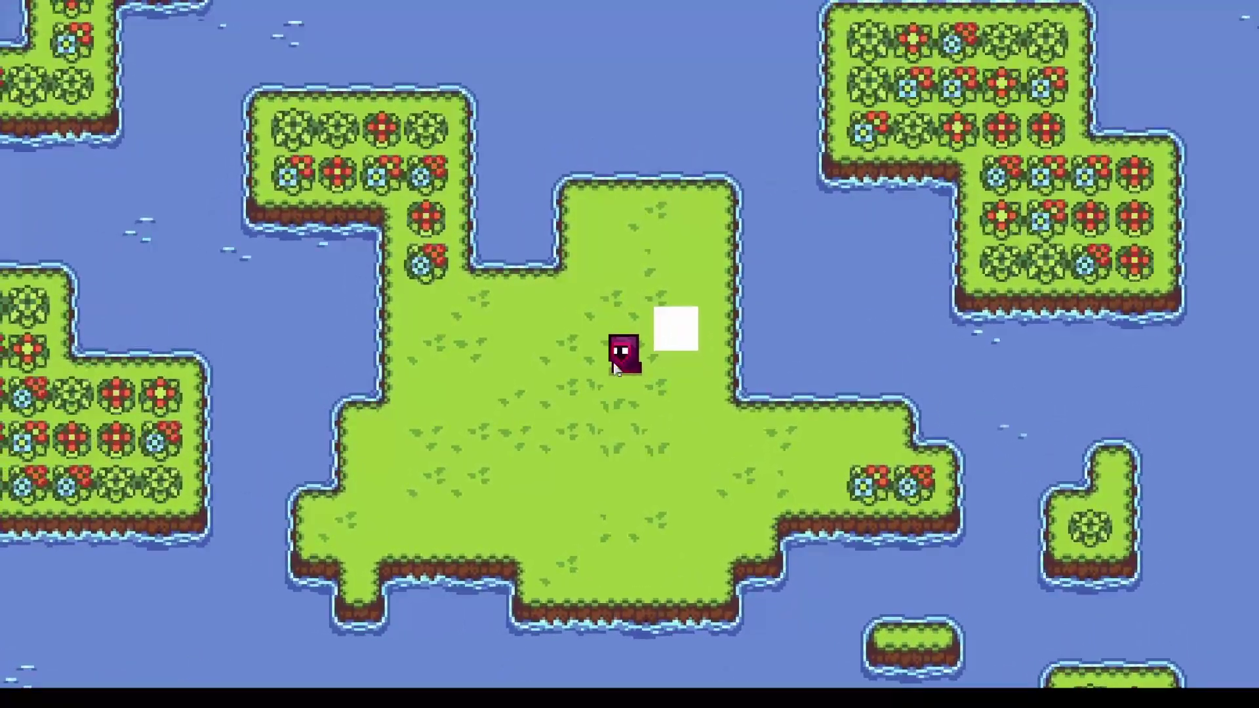
key(ctrl+p)
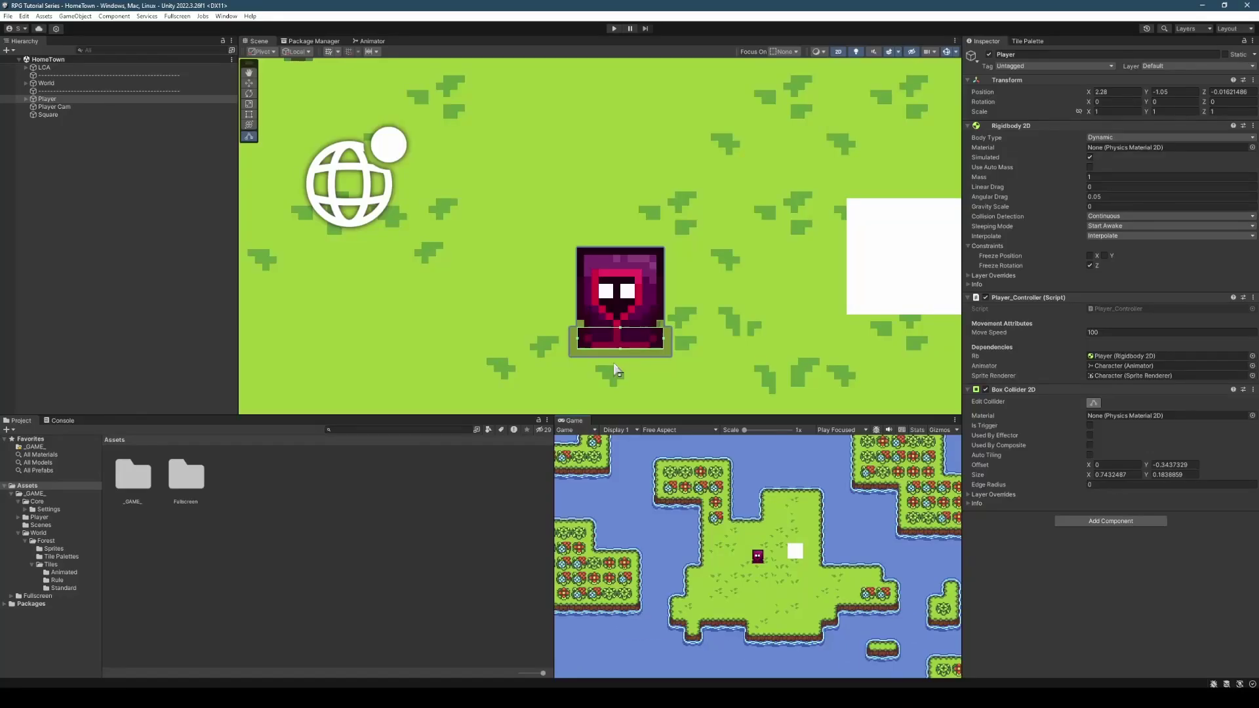
key(F10)
key(F10)
scroll(643, 295, down, 12)
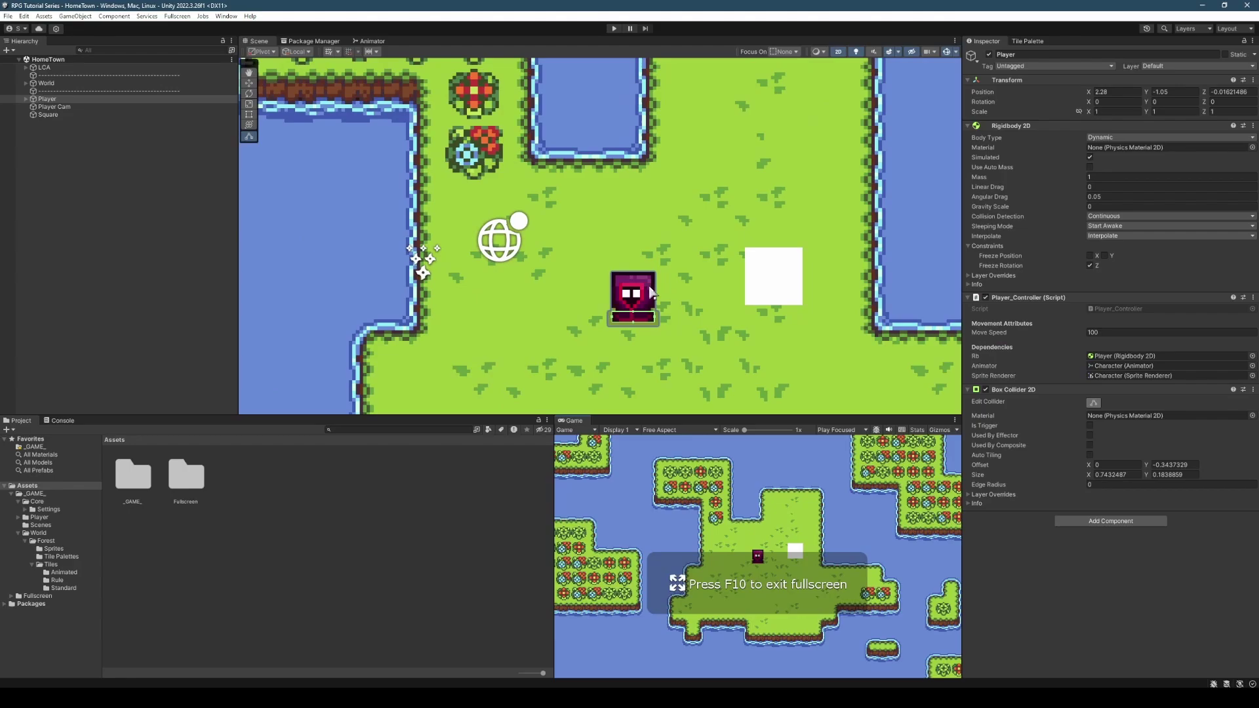
middle_drag(721, 157, 562, 292)
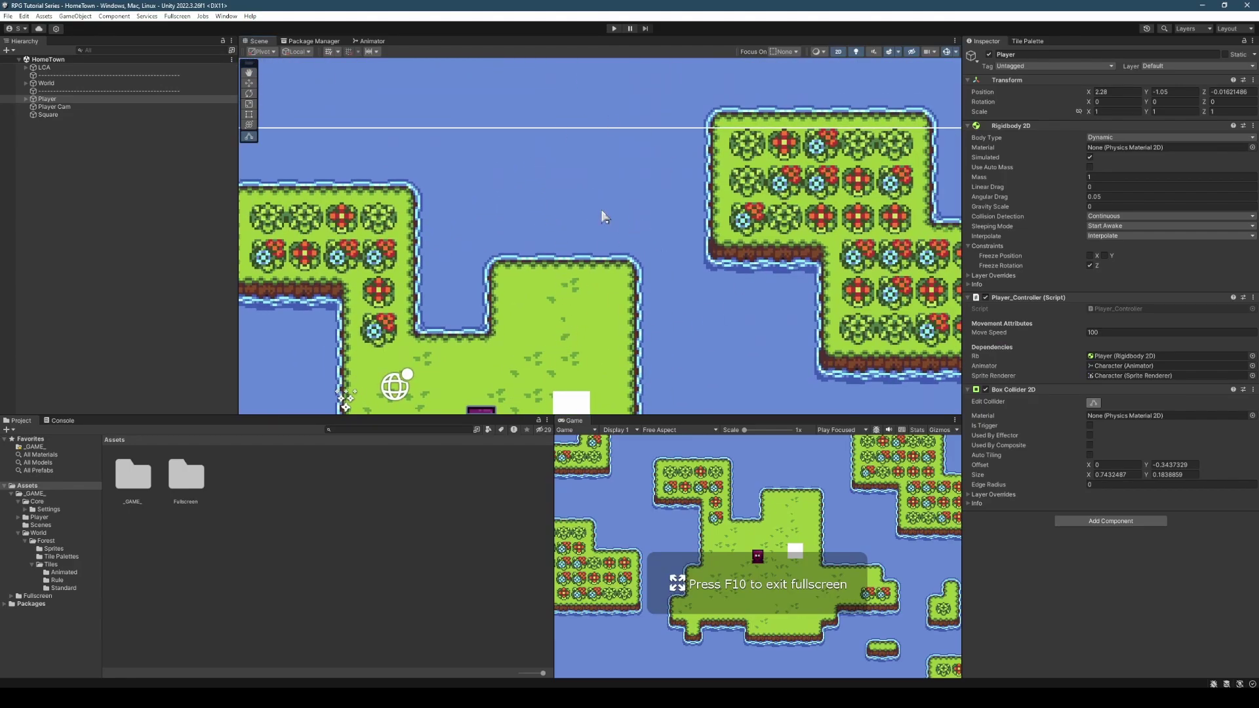
scroll(643, 160, down, 3)
middle_drag(540, 251, 568, 220)
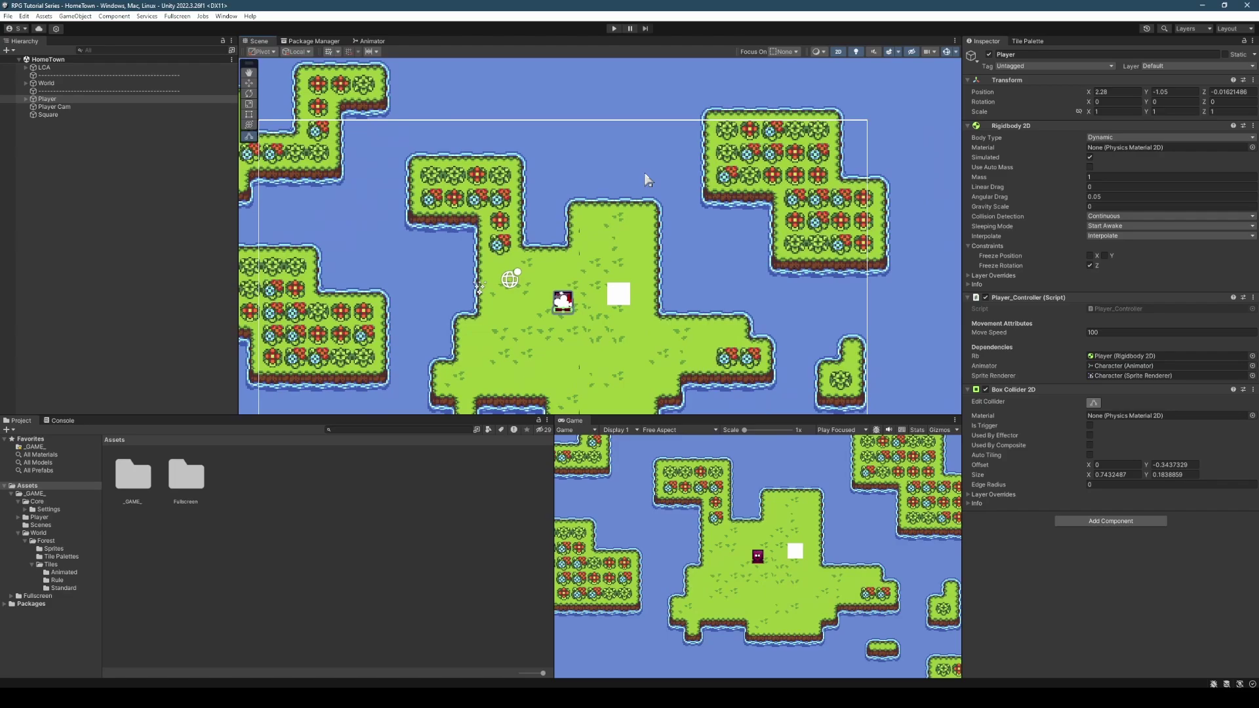
- Add a Tilemap Collider 2D component to the Ground tilemap inside World's Grid
click(25, 83)
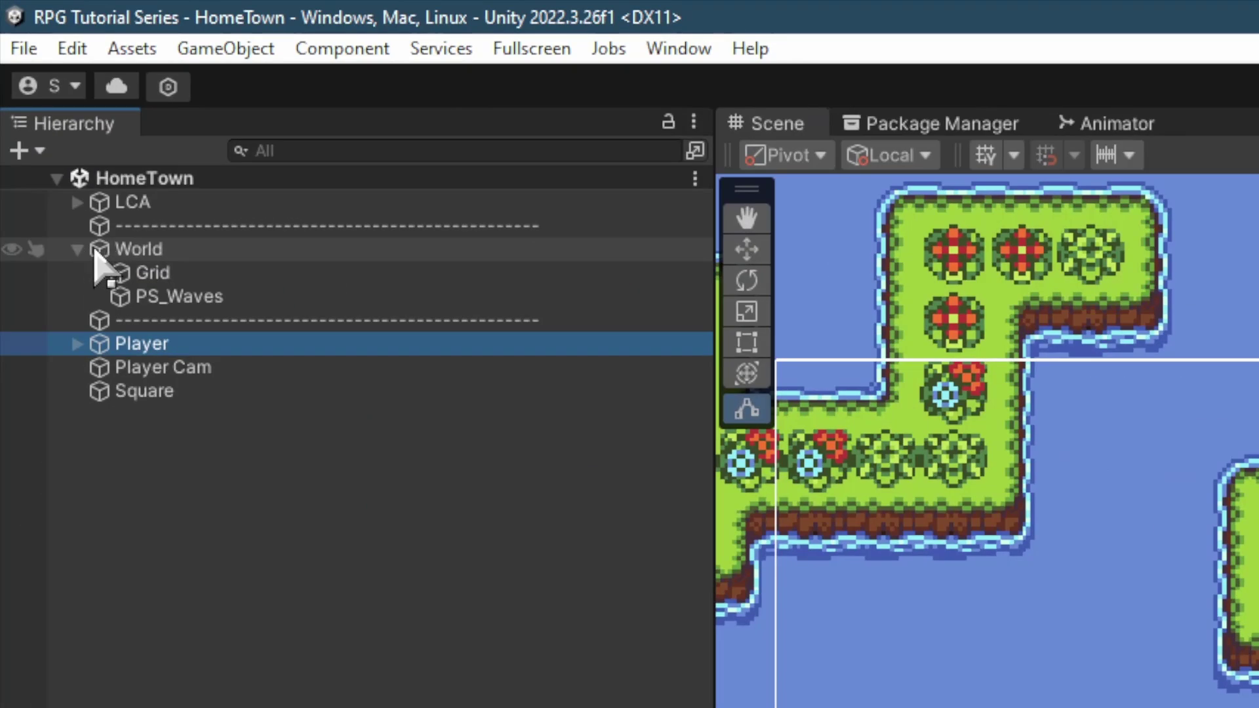
click(98, 274)
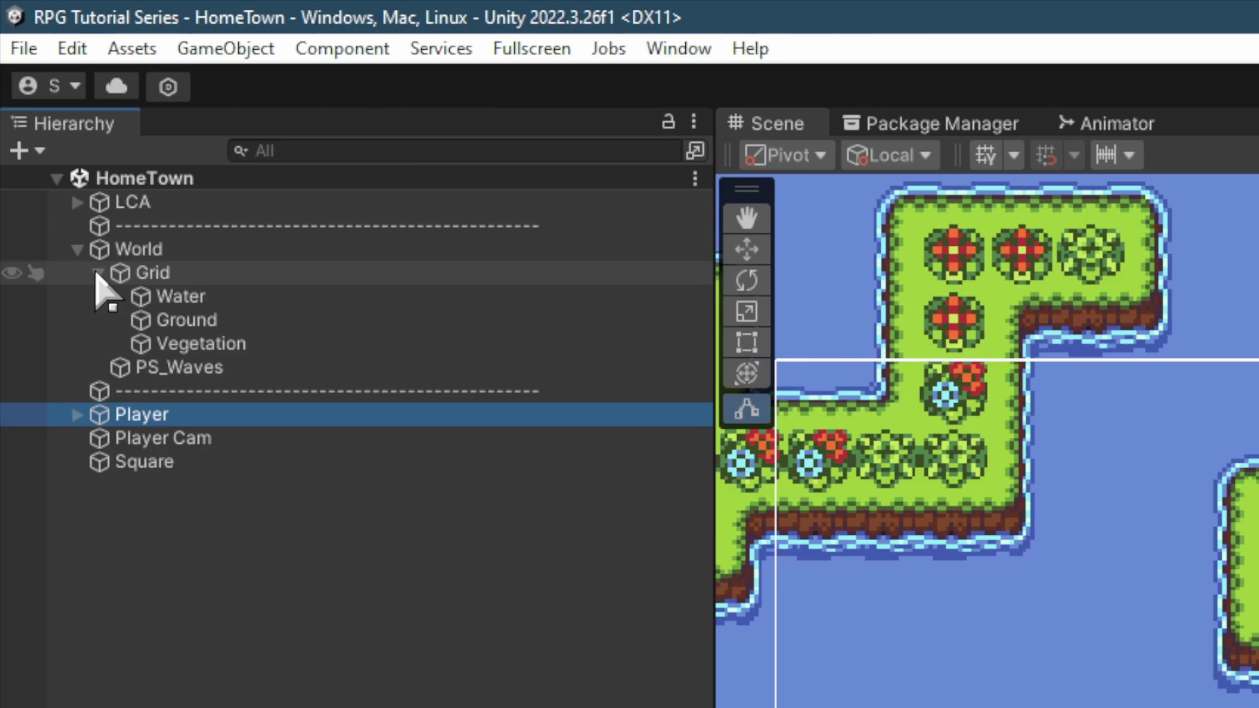
click(177, 321)
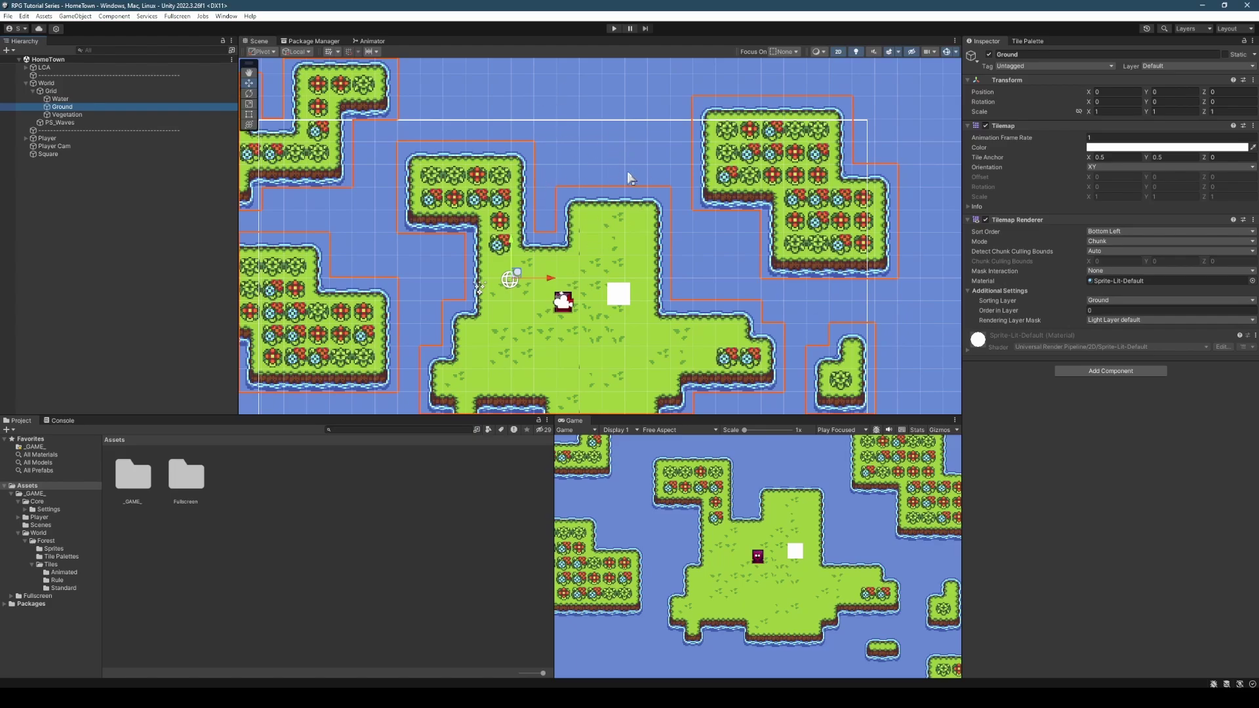
click(1100, 371)
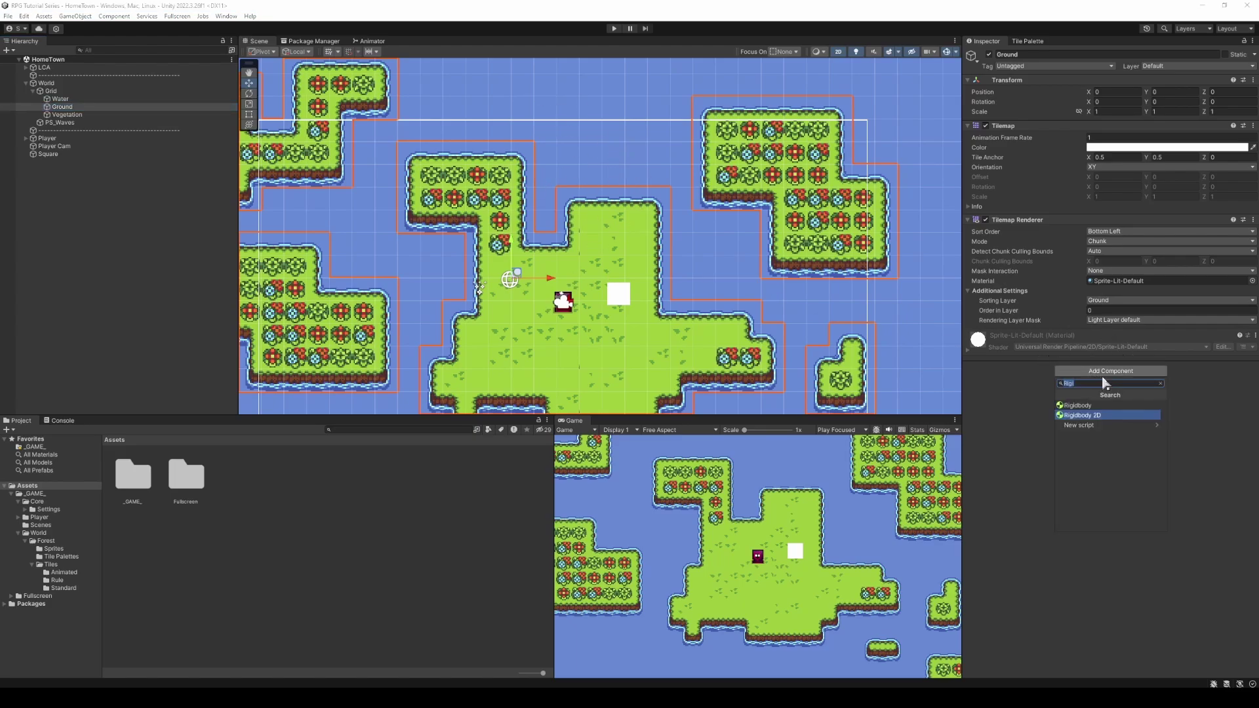
text(Tile)
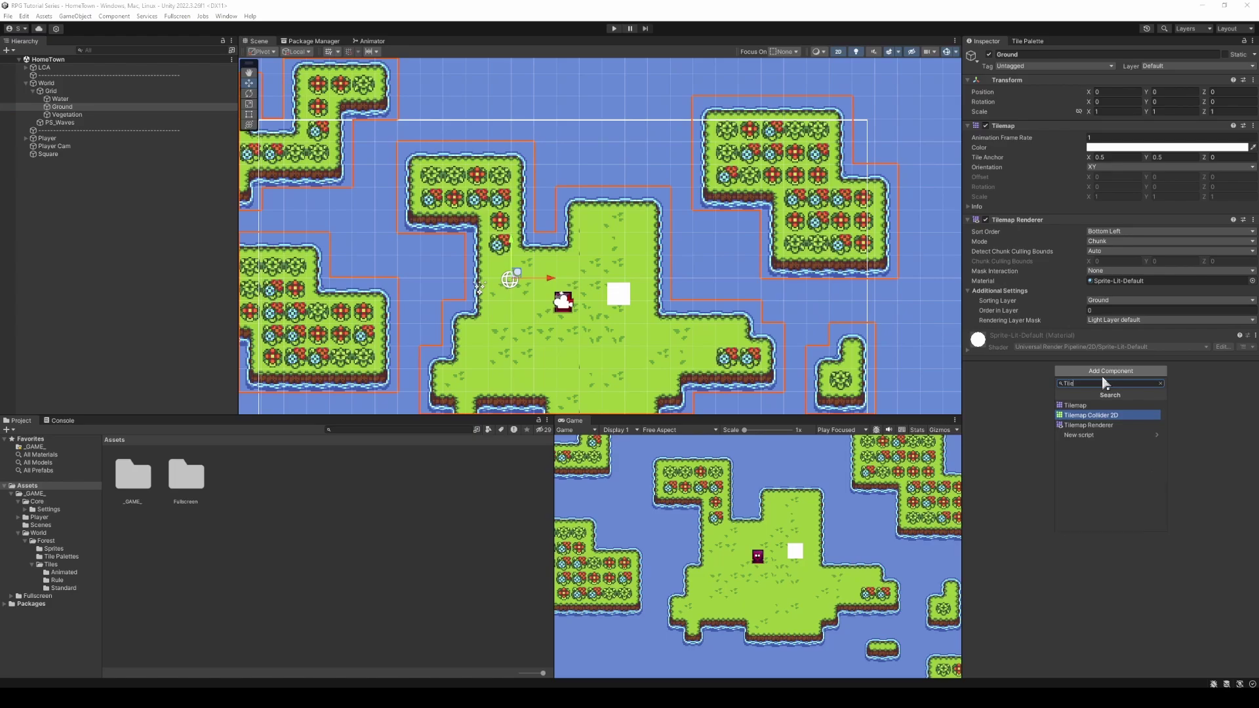
key(Return)
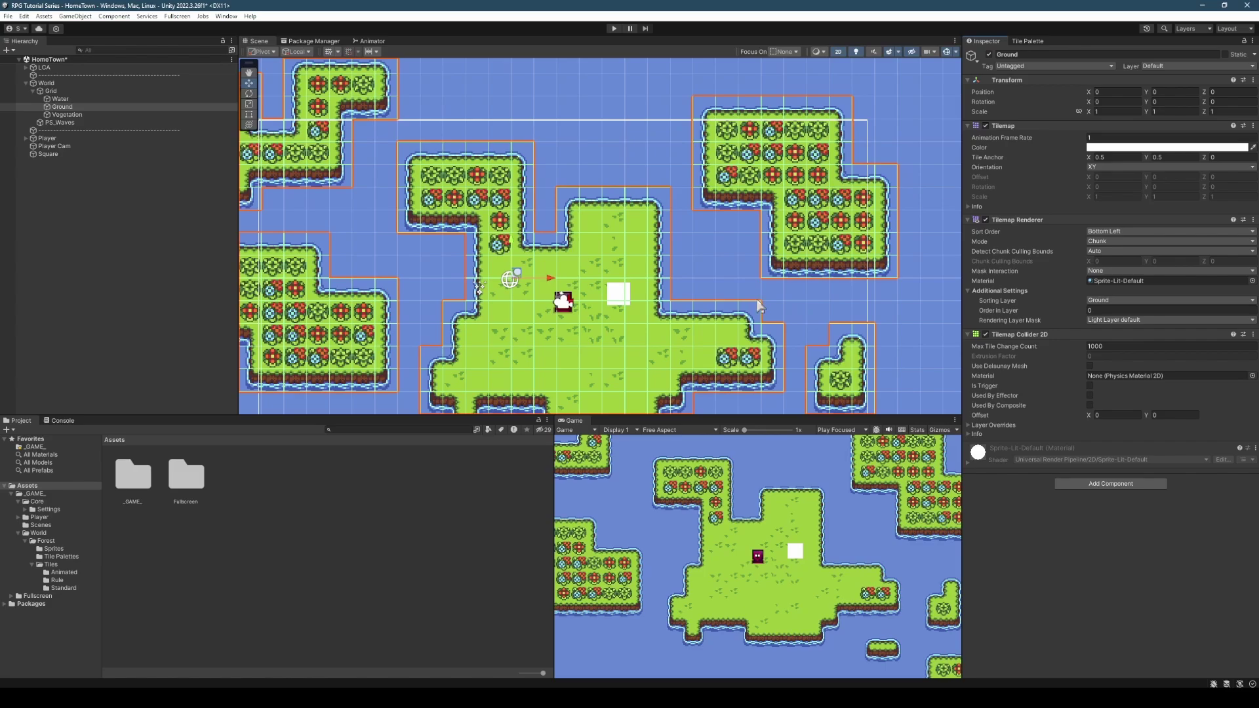
- Add a Composite Collider 2D to the Ground tilemap and set its Rigidbody 2D body type to Static
click(1104, 484)
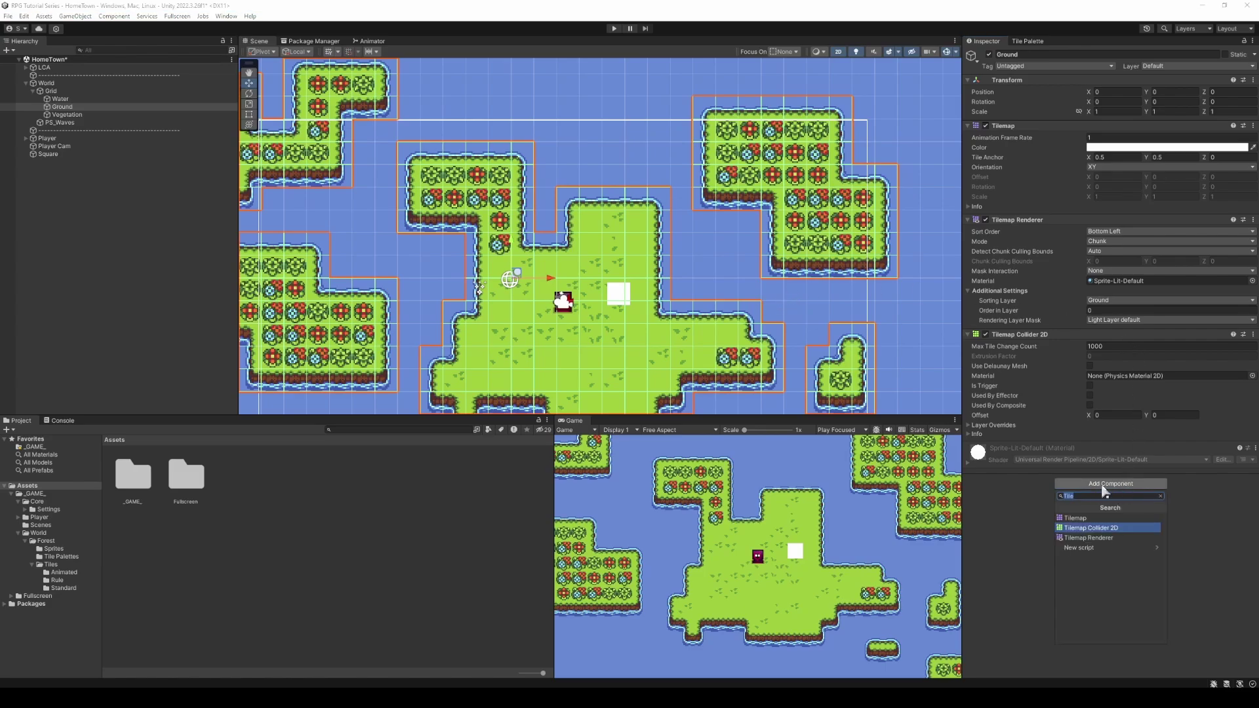
text(Com)
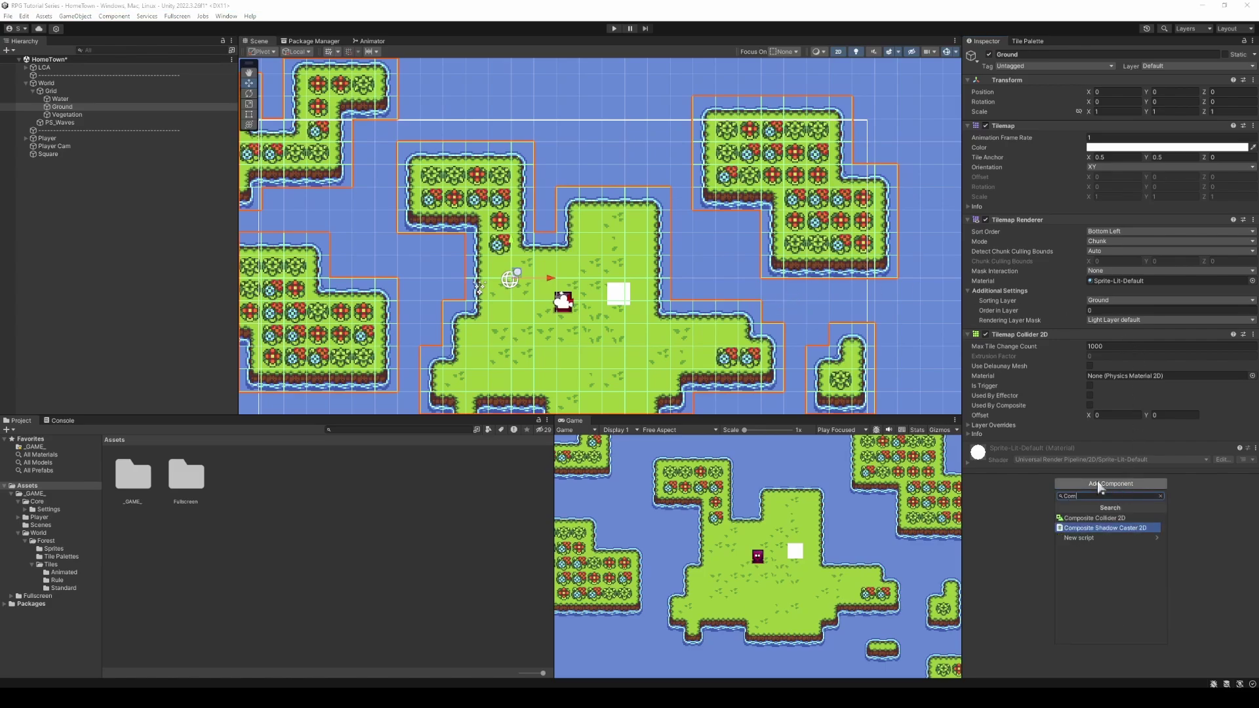
key(Return)
scroll(1049, 466, down, 4)
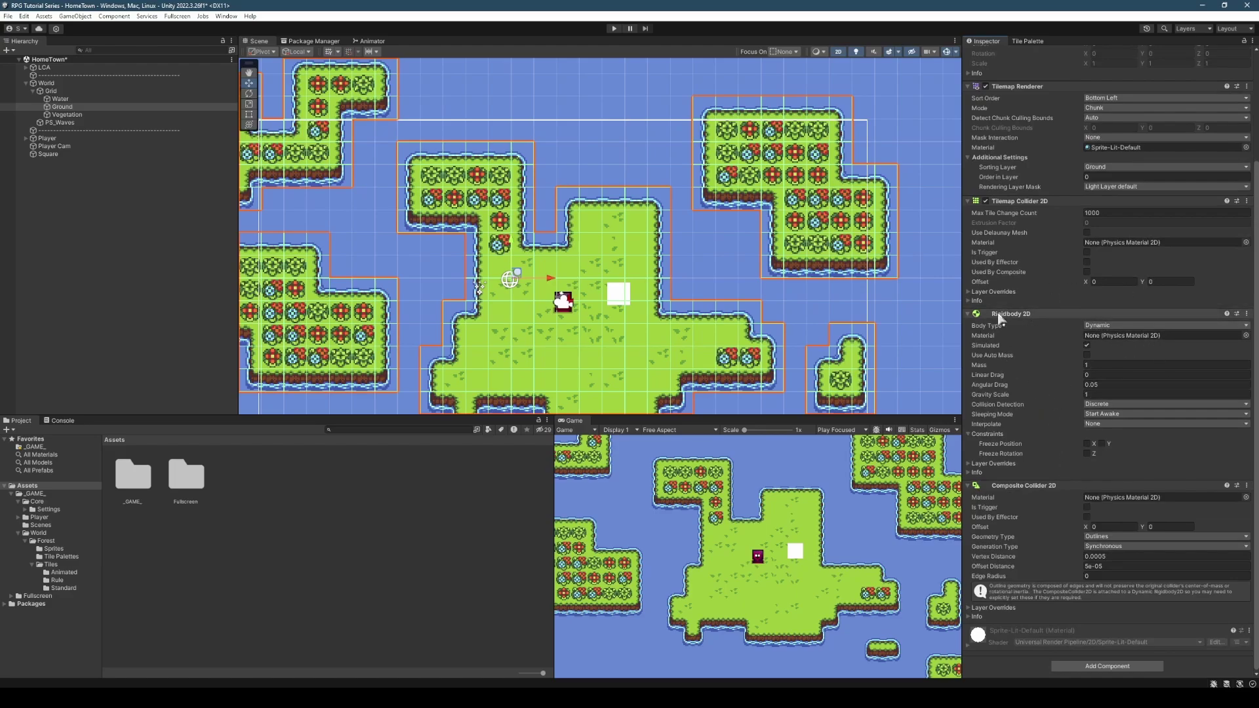
click(1112, 325)
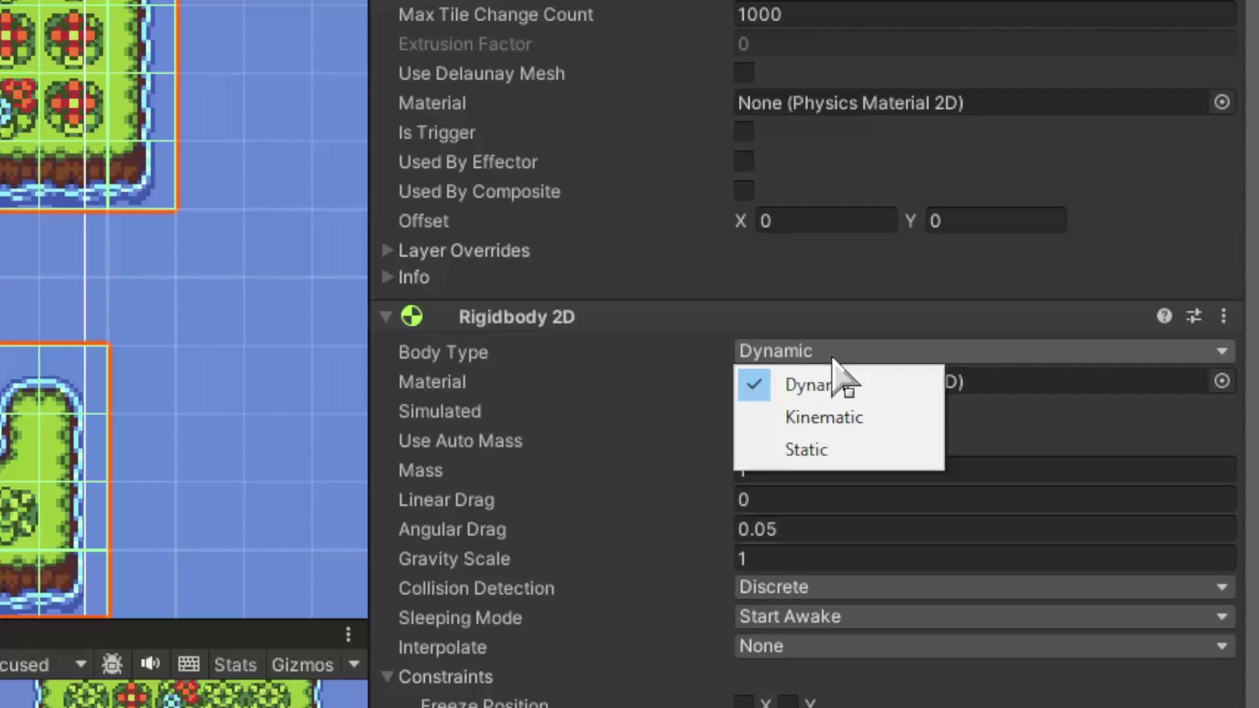
click(1108, 359)
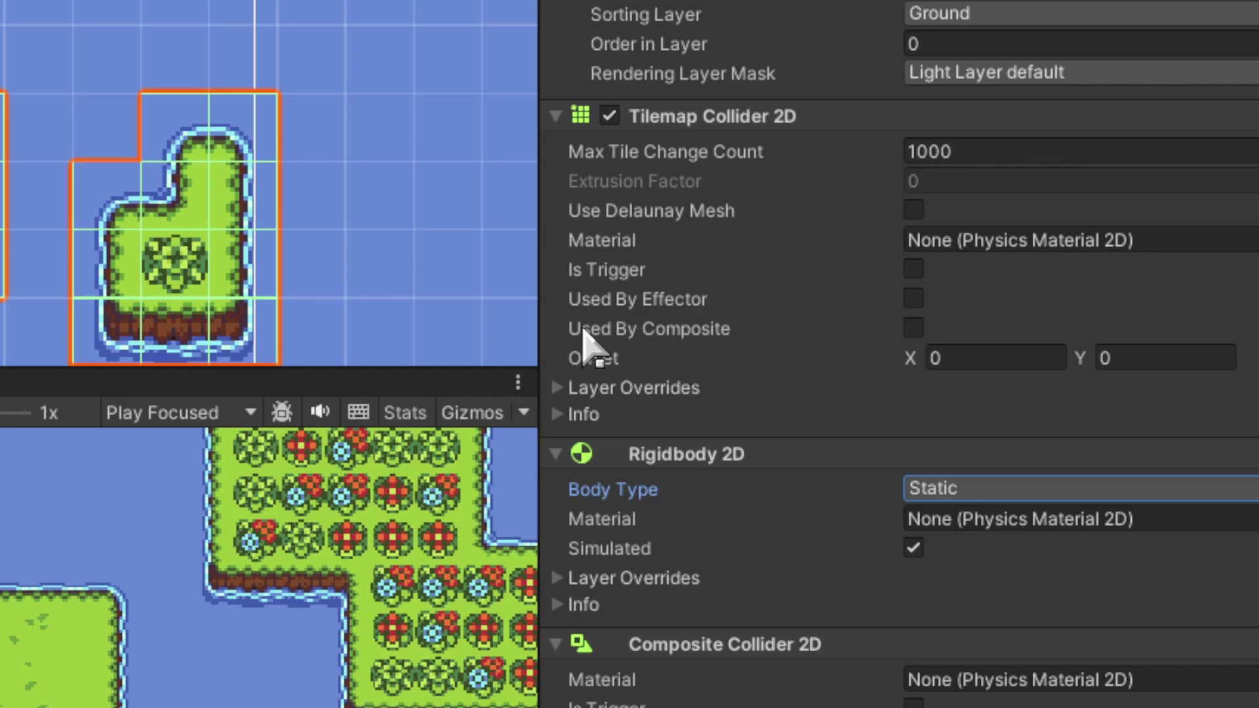
- Enable Used By Composite on the Ground's Tilemap Collider 2D, undoing and re-enabling it once to compare the collider outlines
mouse_move(704, 331)
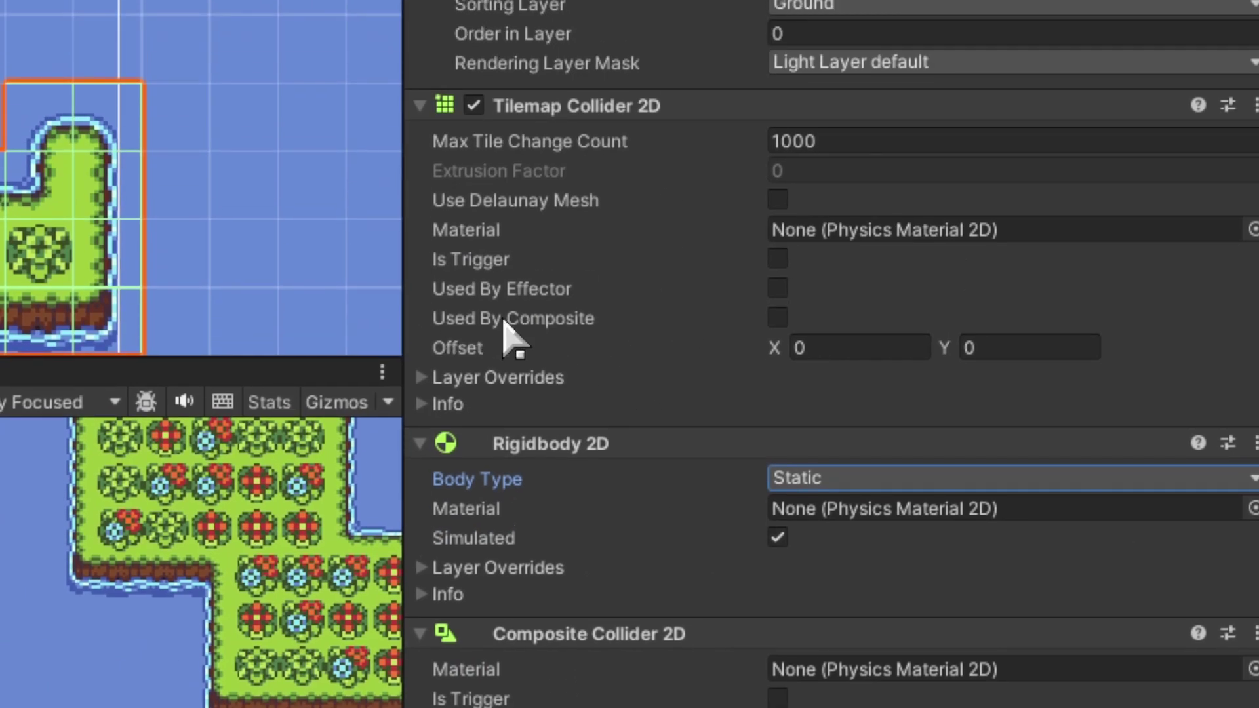
click(778, 318)
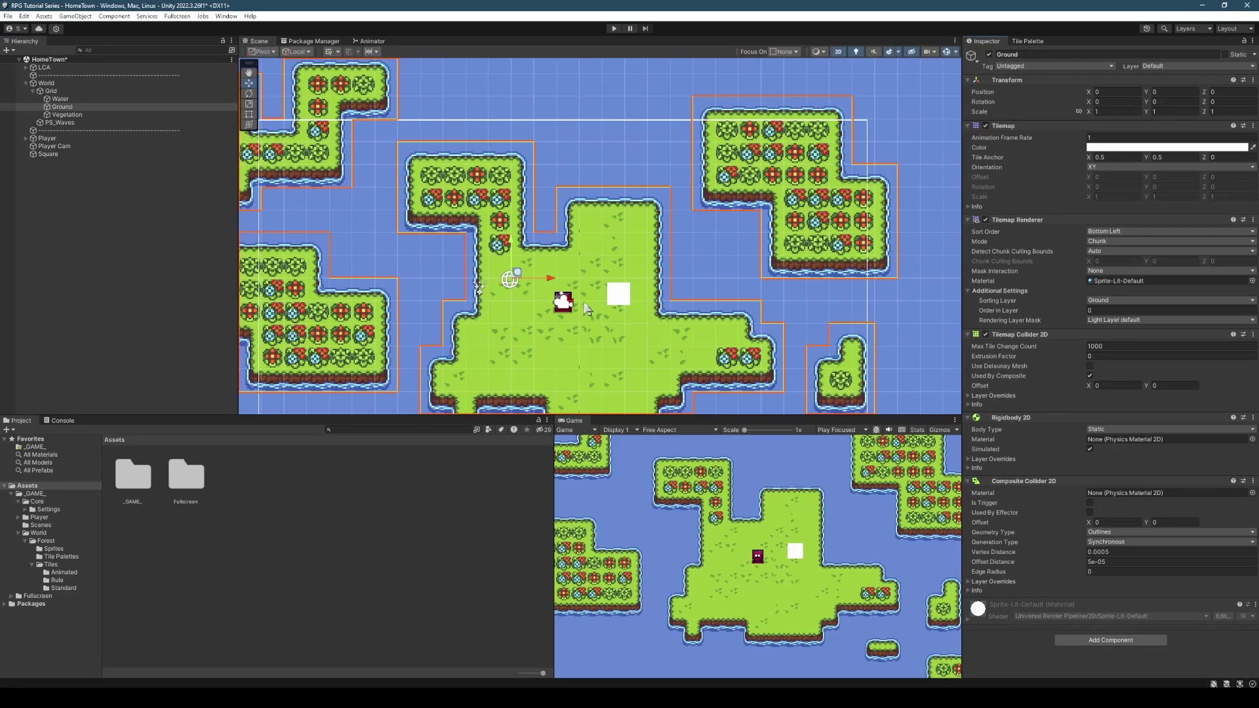
key(ctrl+z)
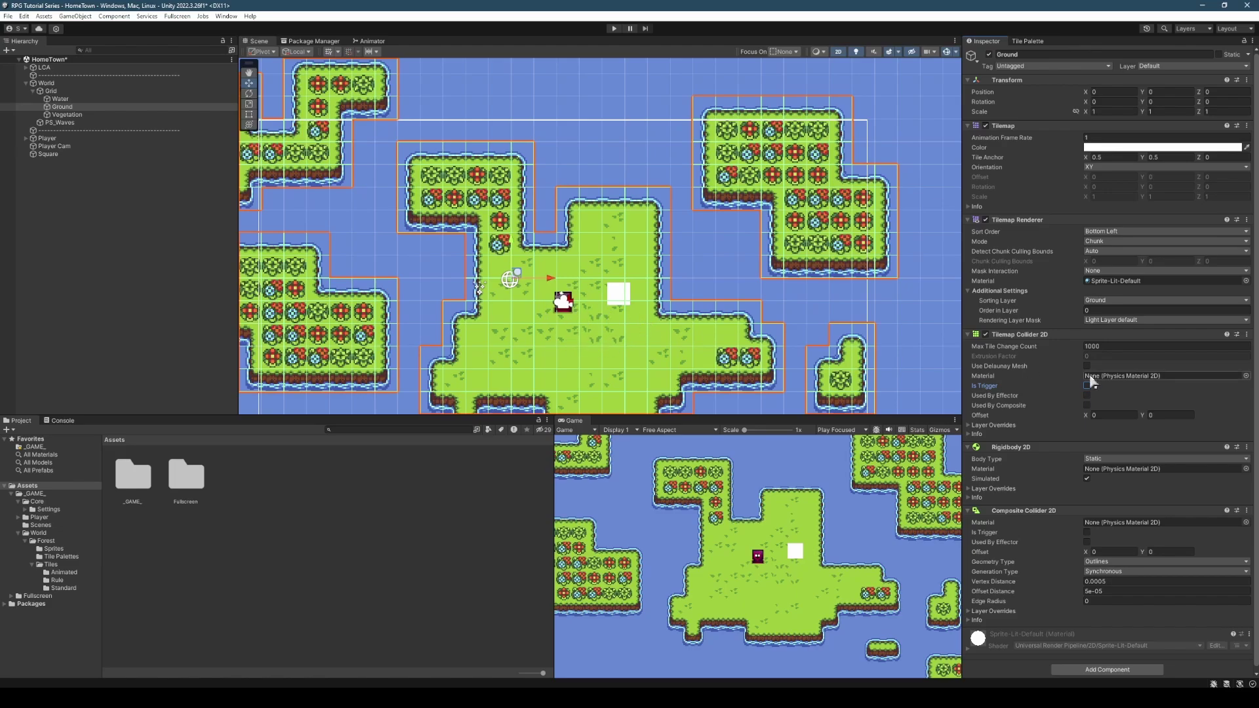
click(1086, 405)
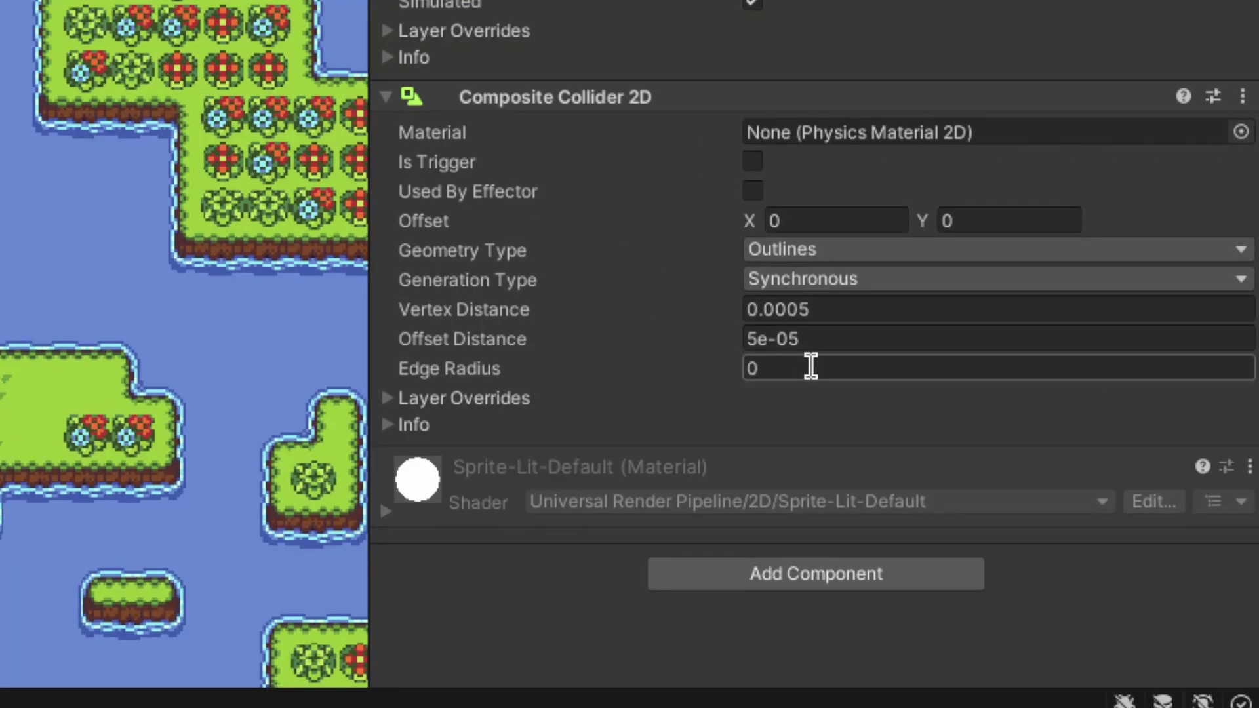
- Set the Ground's Composite Collider 2D edge radius to 0.1 and examine the collider outline around the islands
click(810, 367)
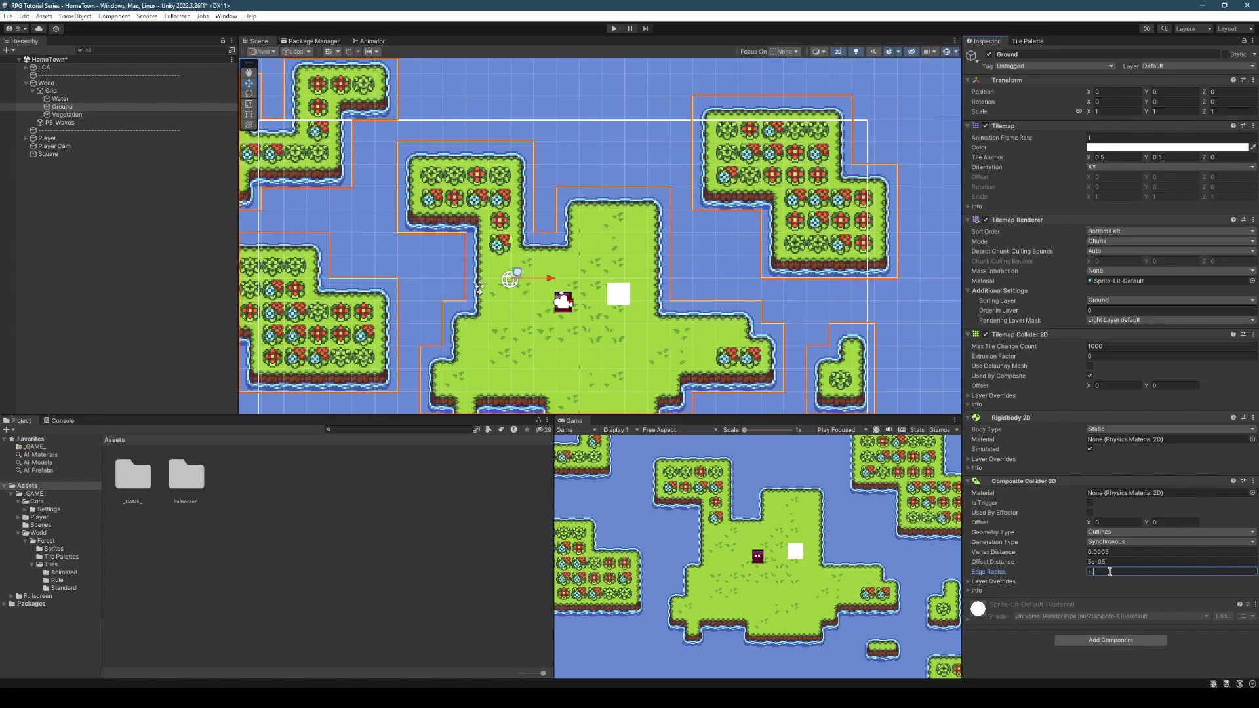
text(0.1)
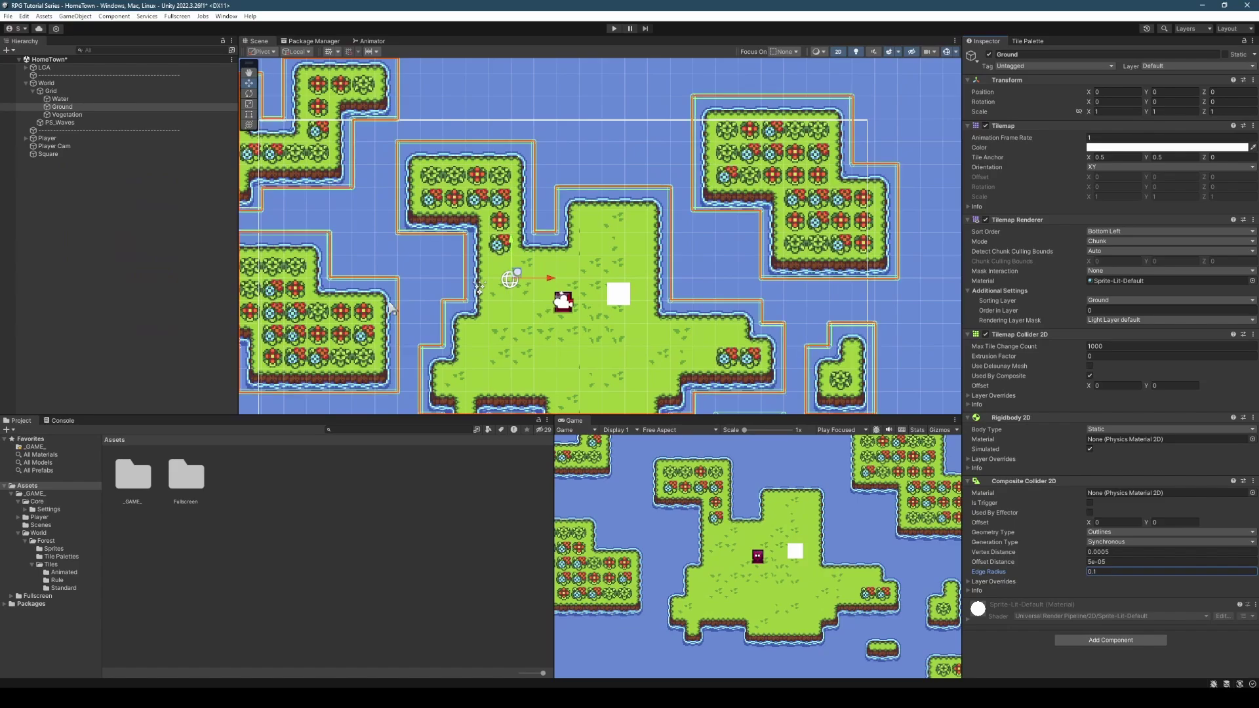
scroll(734, 277, up, 6)
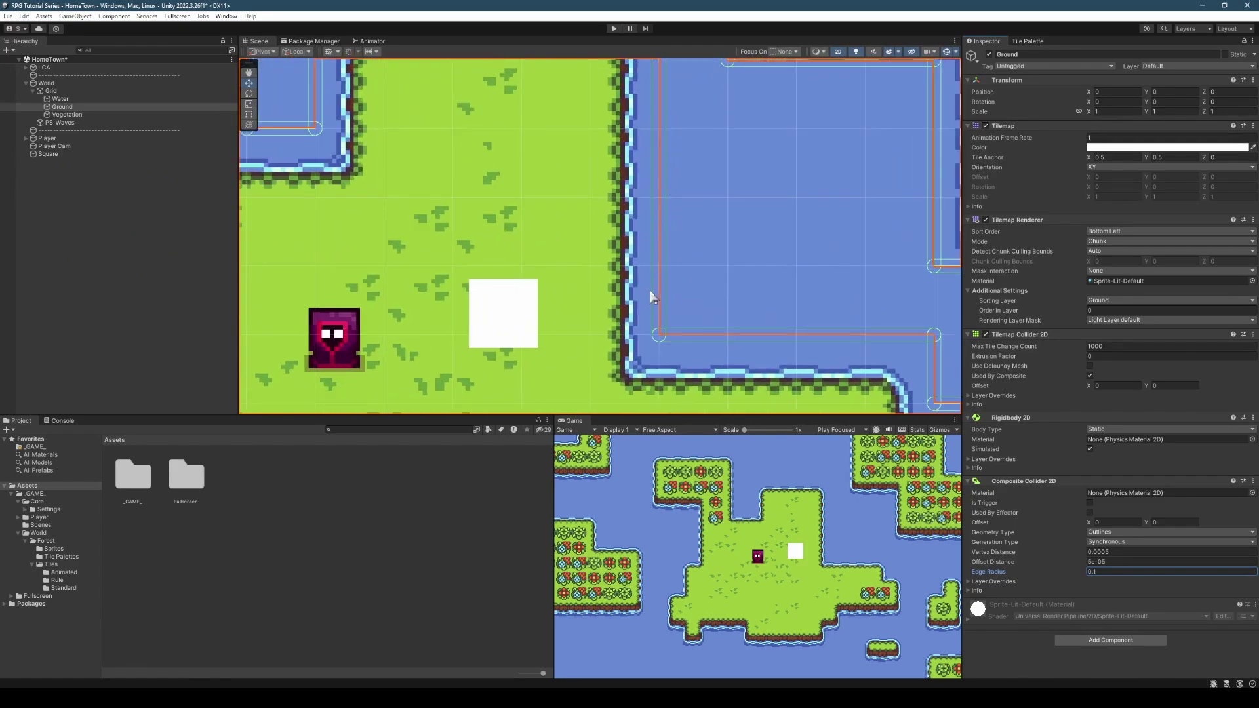
scroll(797, 322, down, 3)
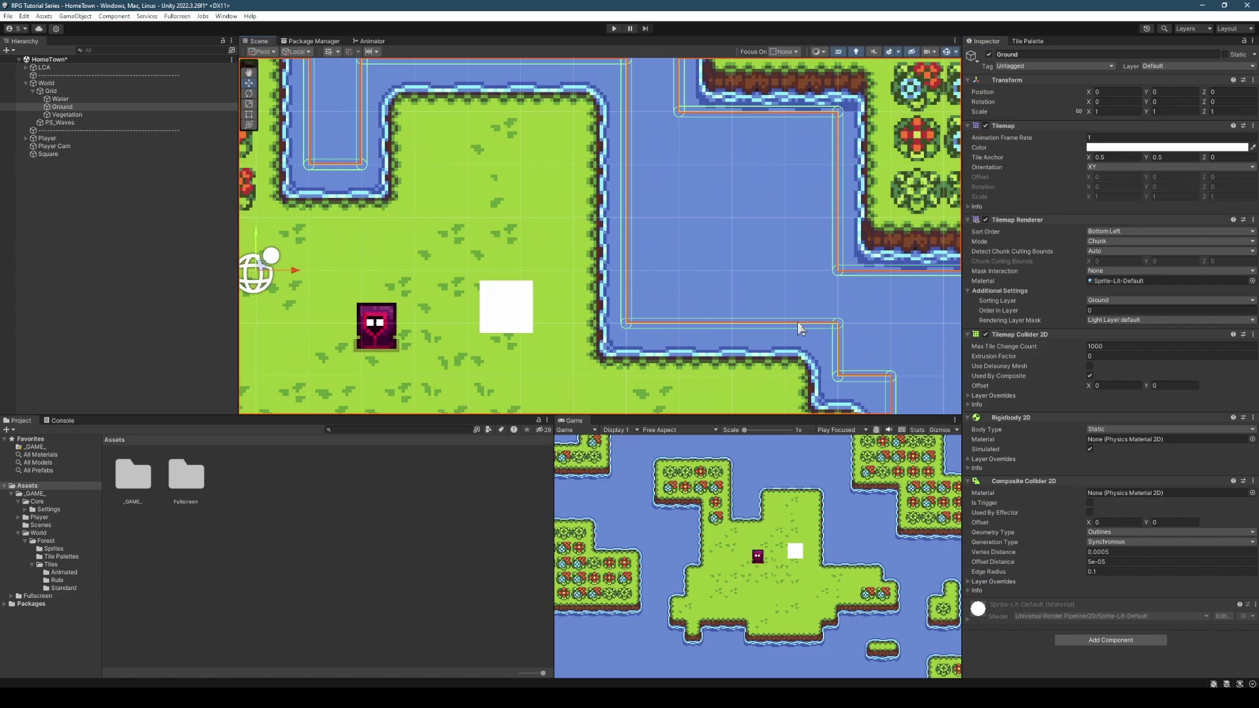
middle_drag(645, 208, 667, 293)
scroll(686, 215, down, 6)
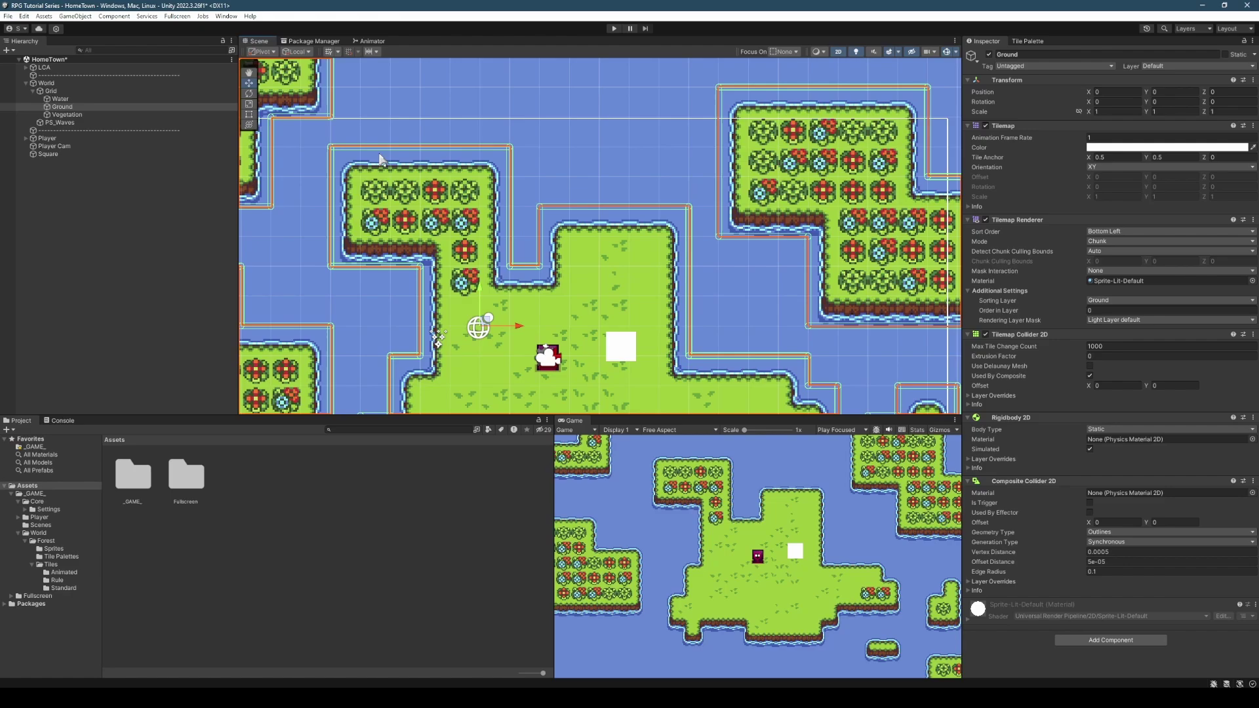
scroll(580, 247, down, 3)
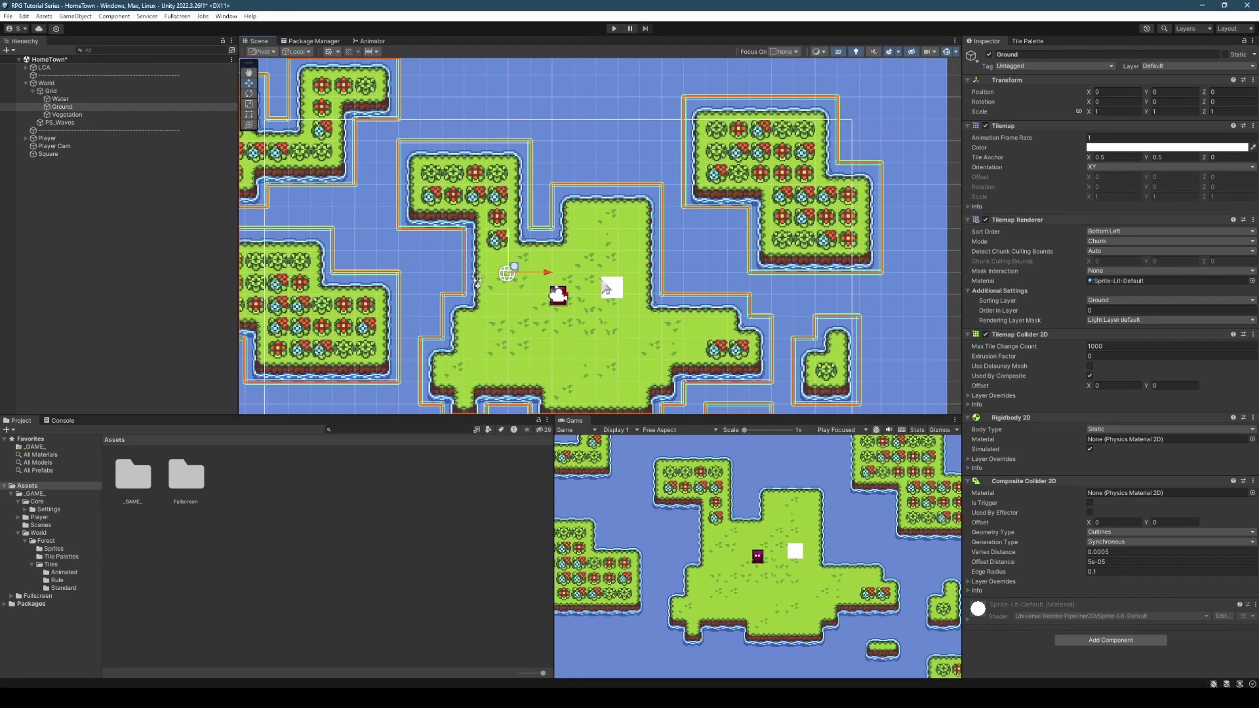
- Playtest in fullscreen, walking the player against the island's north and east shores and the white square, and stop play mode
key(F10)
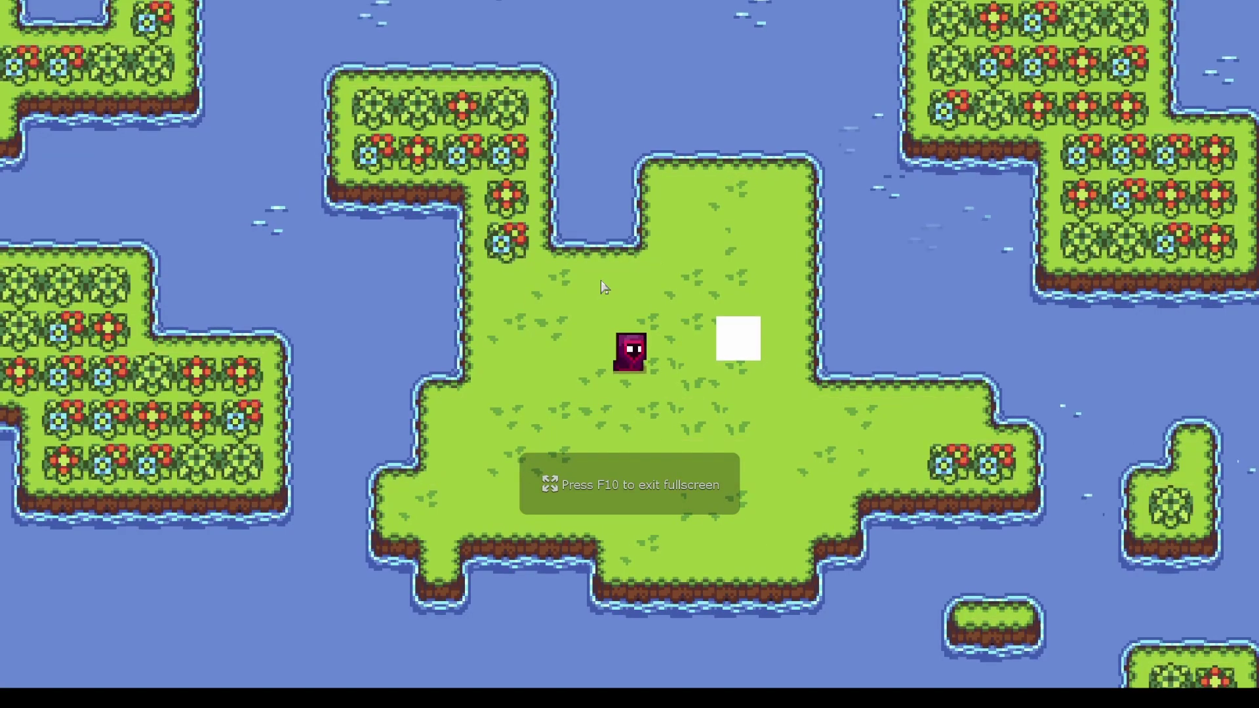
key(Up)
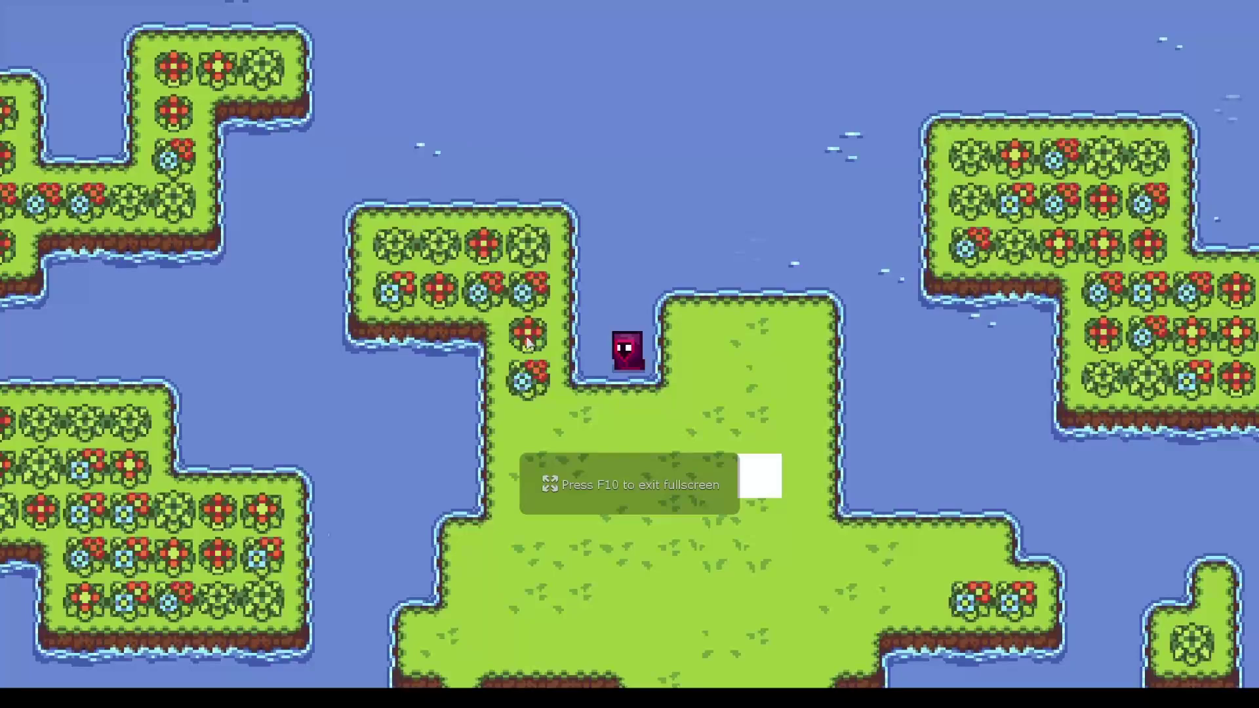
key(d)
key(a)
key(Up)
key(Right)
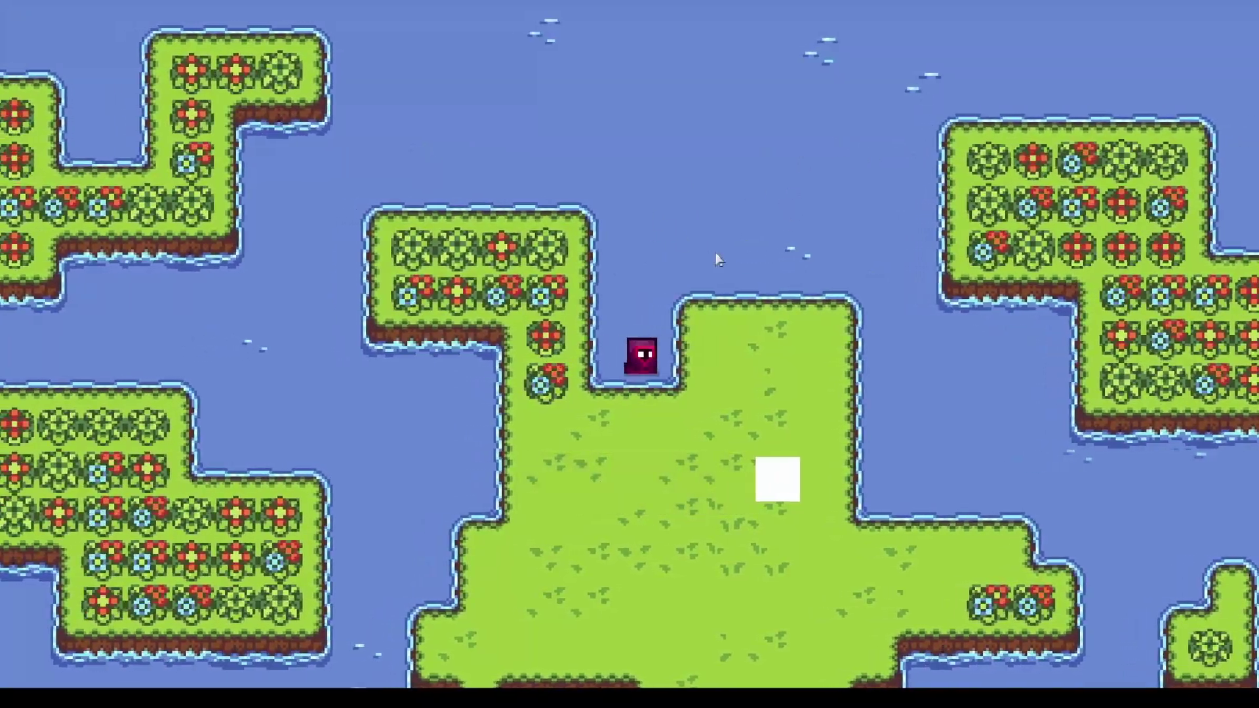
key(Right)
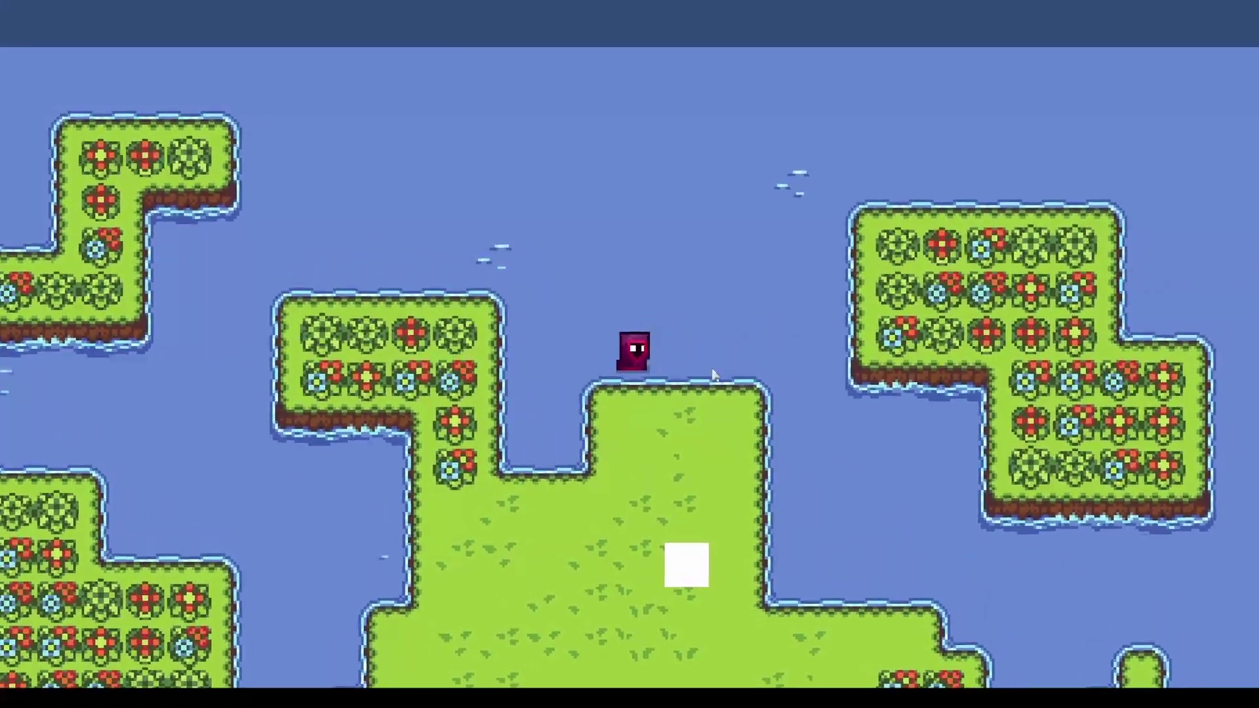
key(Down)
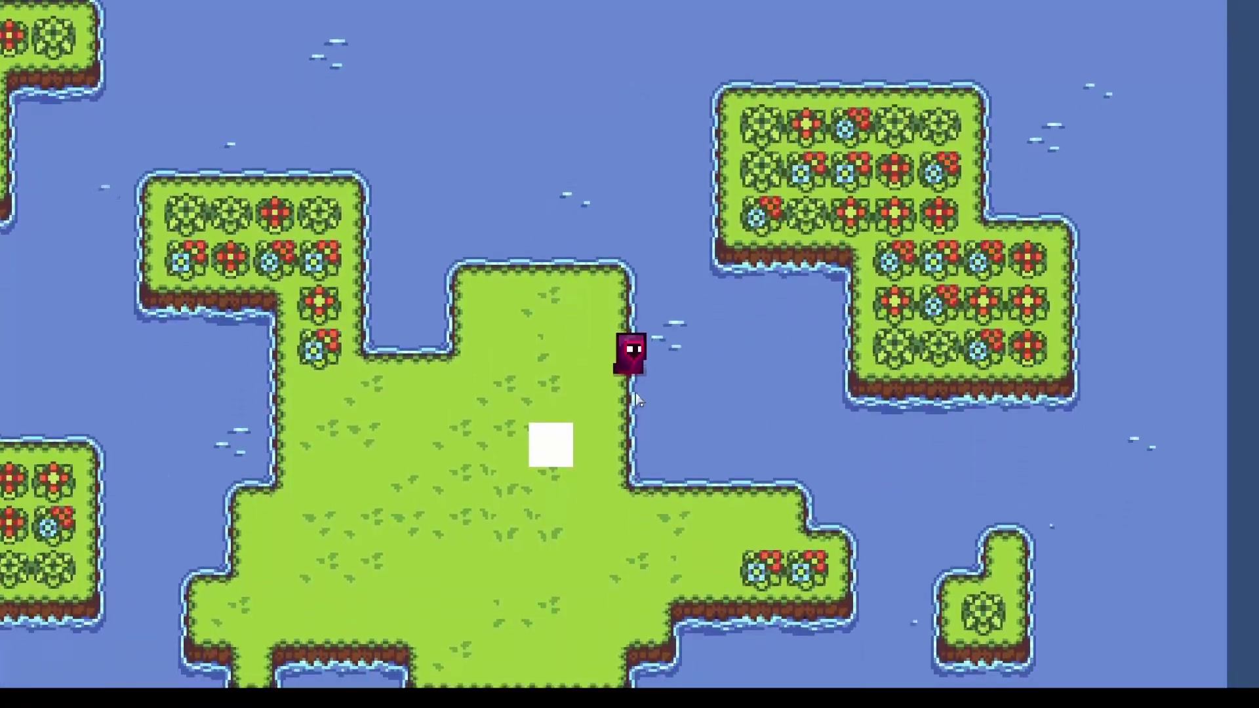
key(Down)
key(Down)
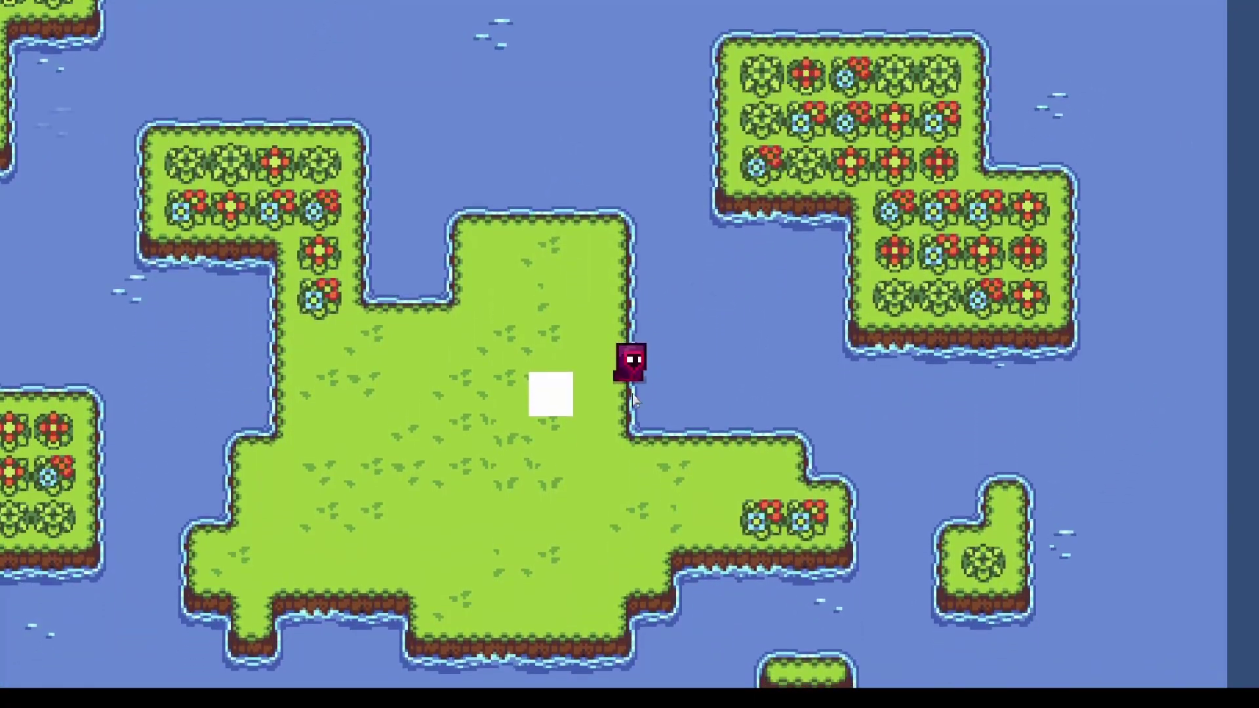
key(Left)
key(Right)
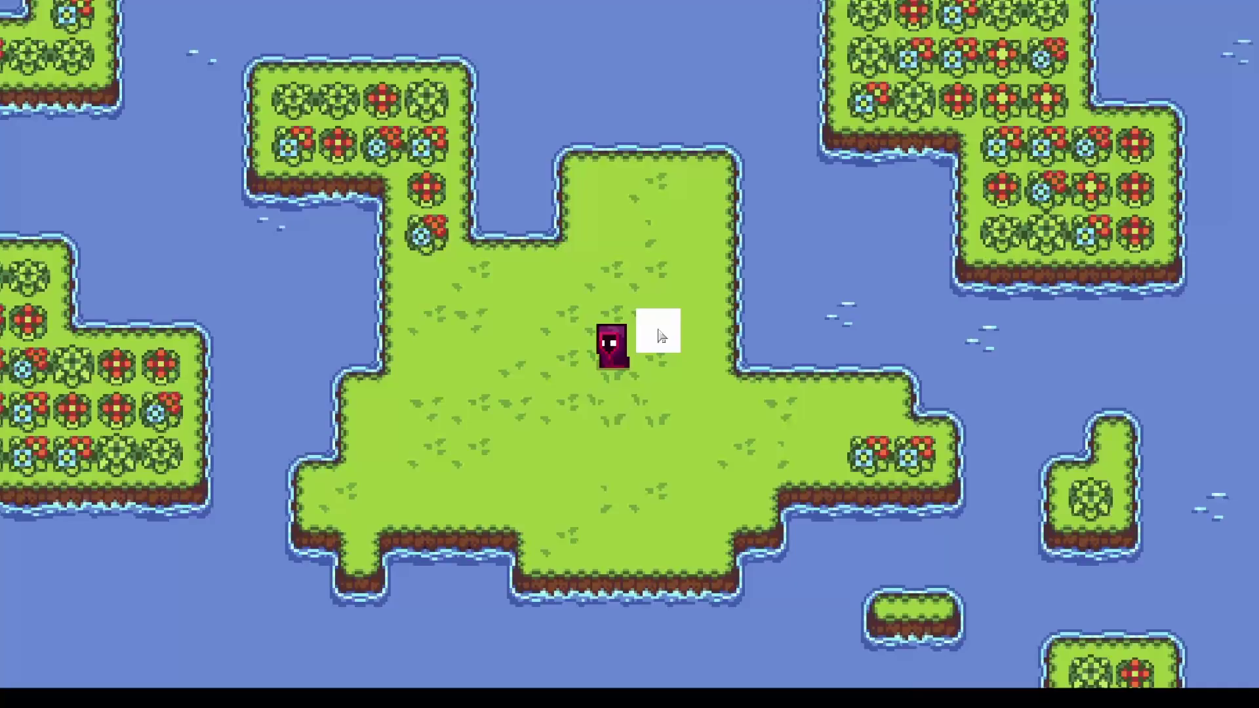
key(Left)
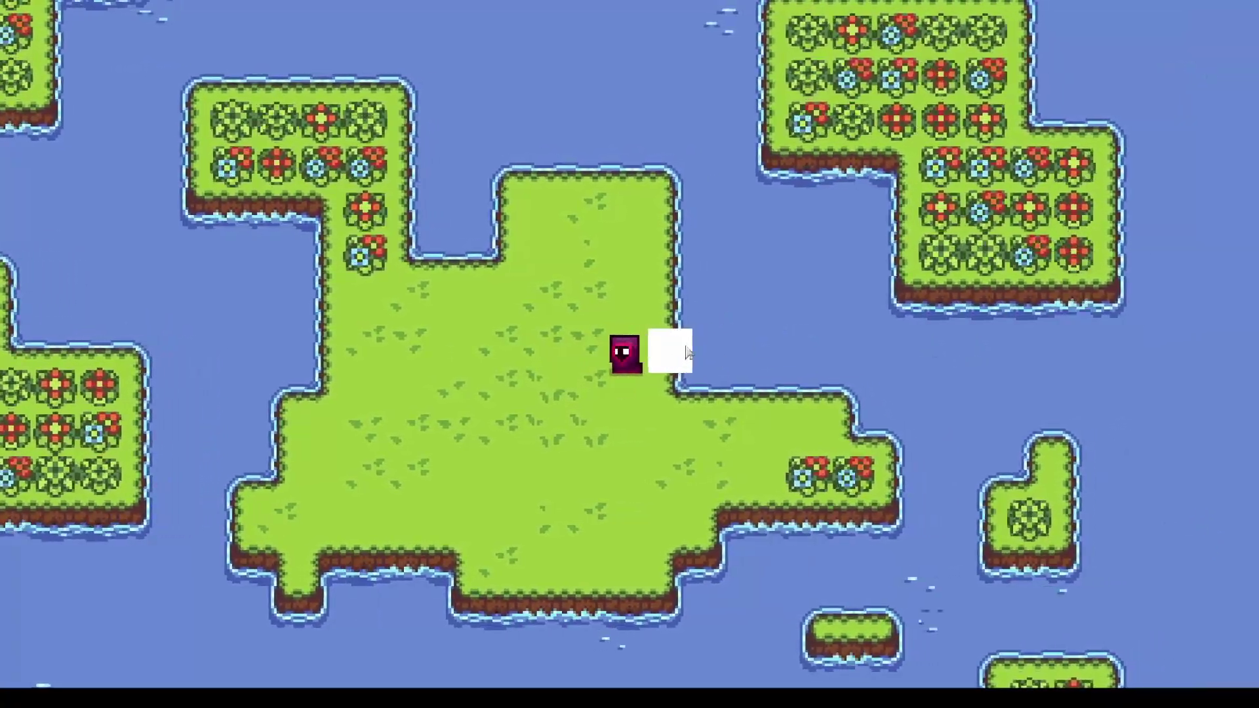
key(Up)
key(F10)
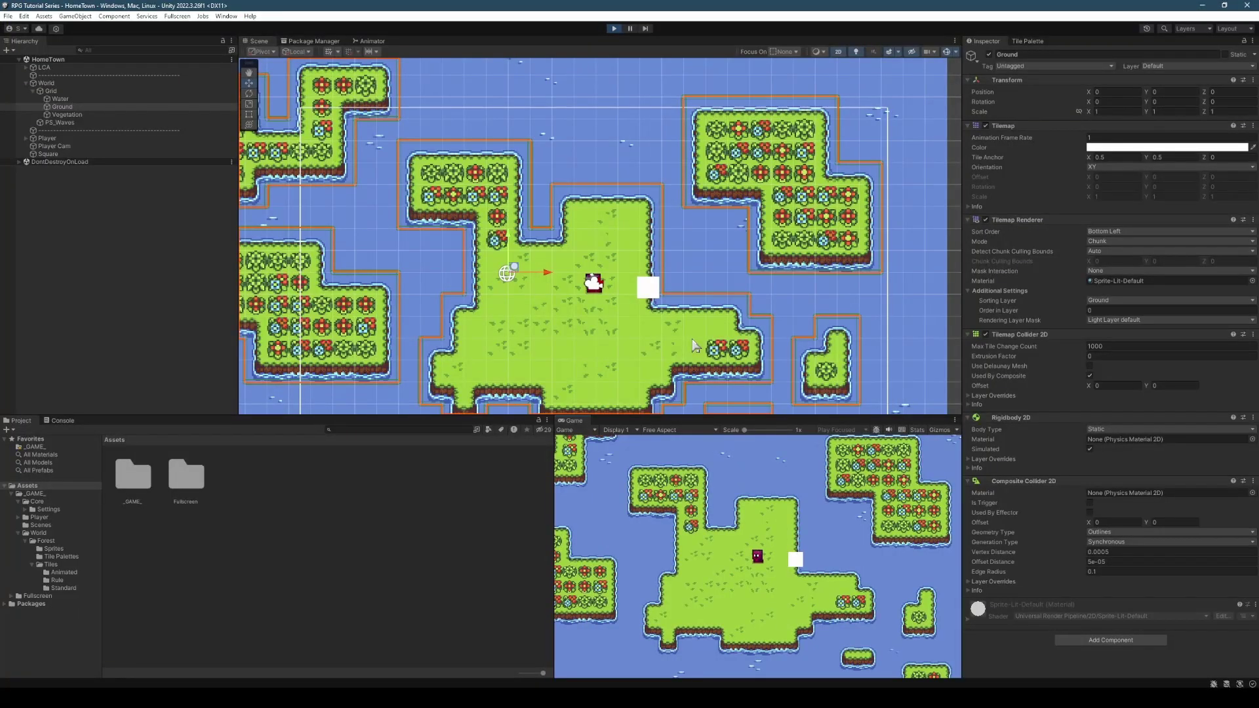
key(ctrl+p)
- Examine the gap between the Ground collider outline and the main island's east shore
scroll(682, 255, up, 5)
scroll(681, 256, up, 6)
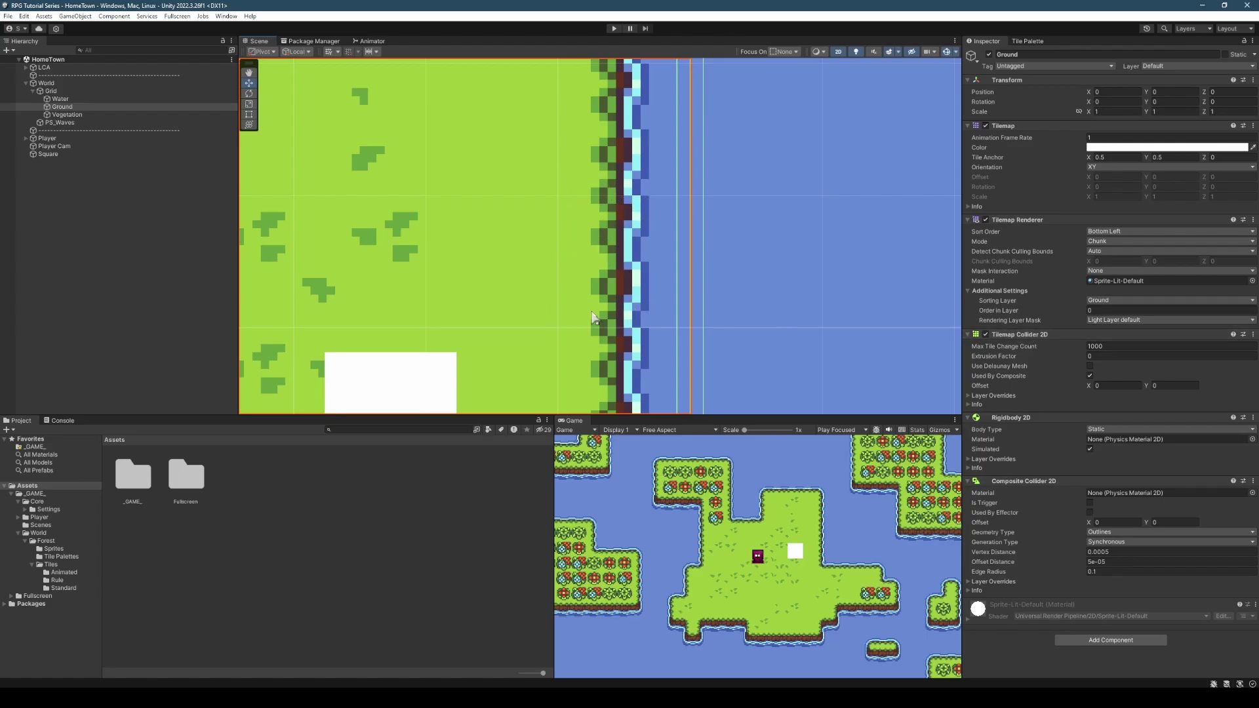
scroll(610, 226, down, 2)
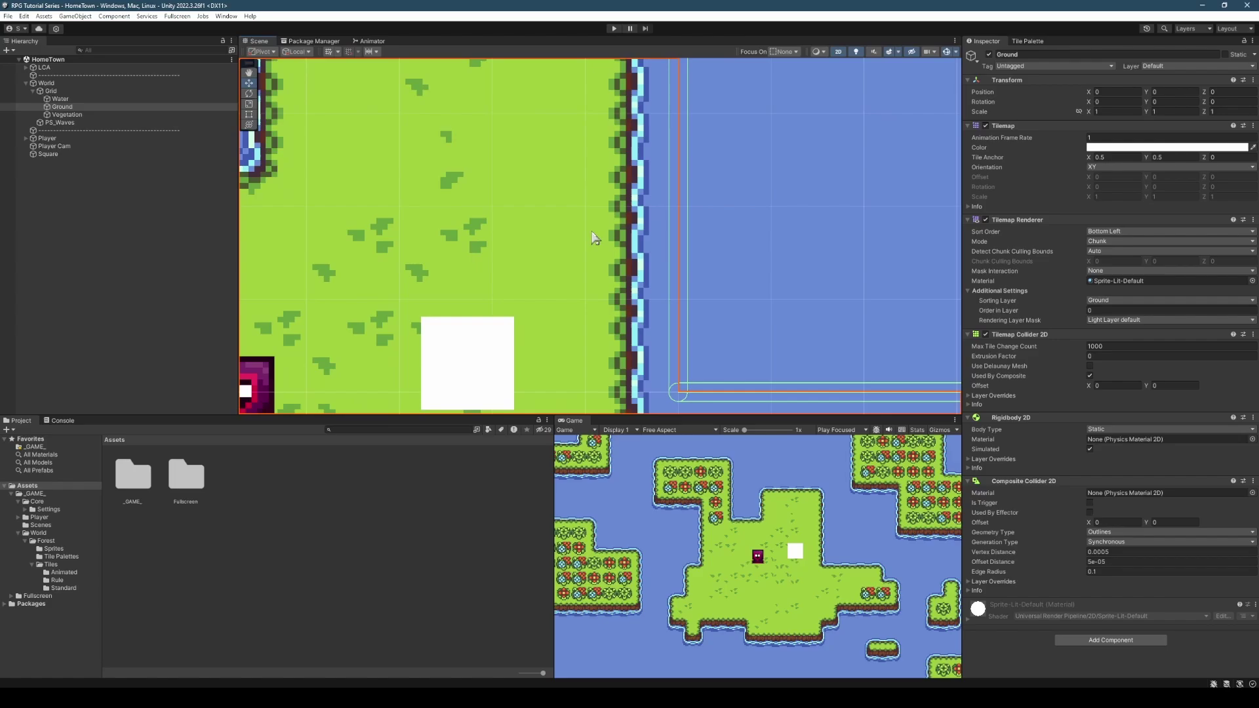
scroll(593, 237, down, 3)
middle_drag(584, 260, 658, 254)
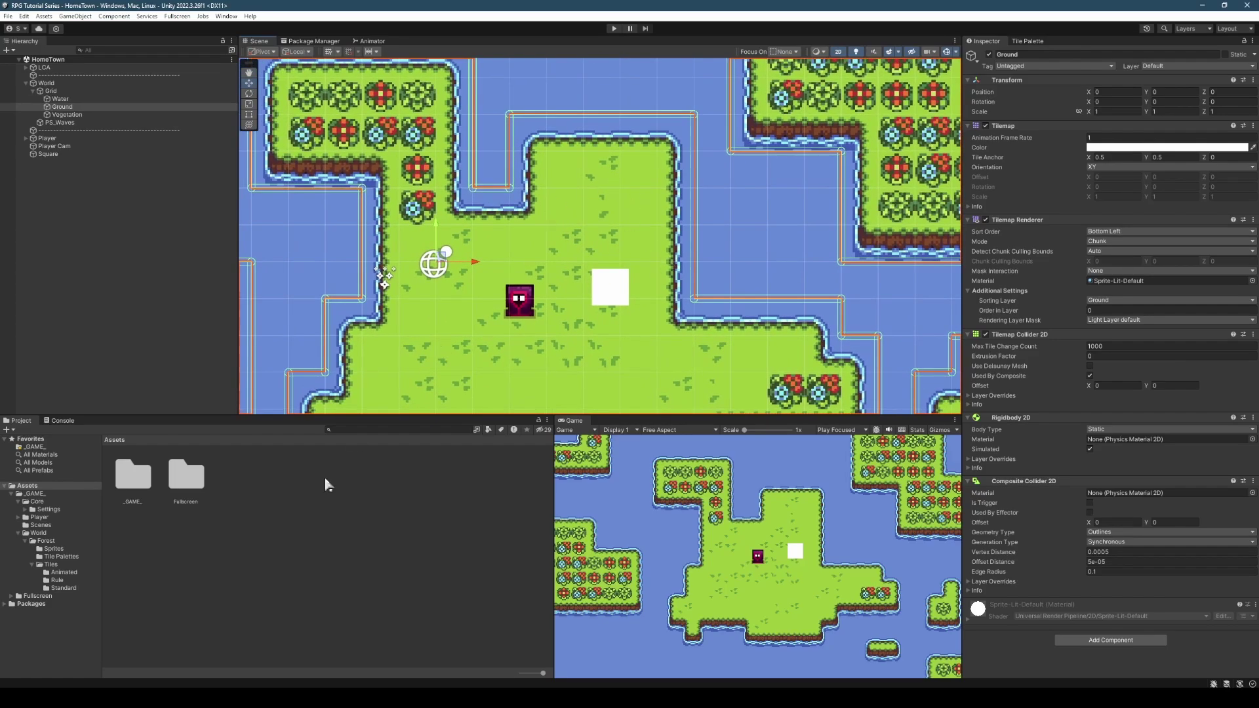
- Open the topDown_baseTiles sprite sheet from _GAME_/World/Forest/Sprites in the Sprite Editor's Custom Physics Shape mode
double_click(130, 486)
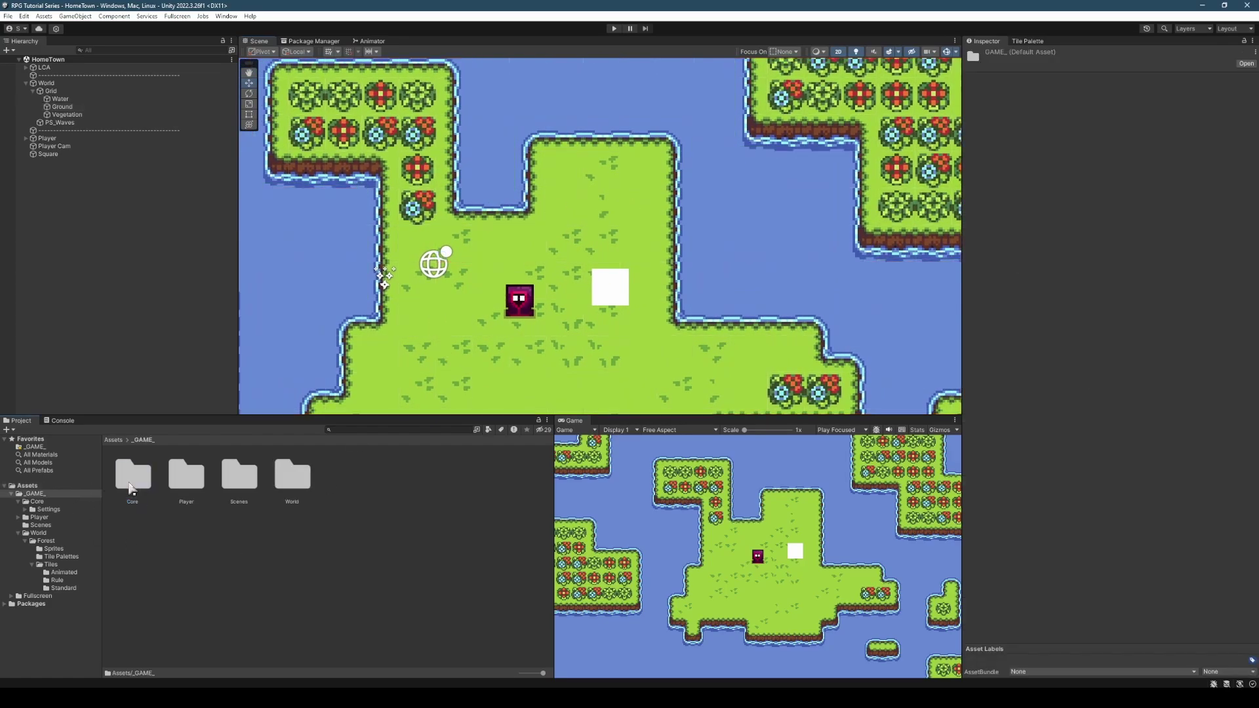
double_click(283, 489)
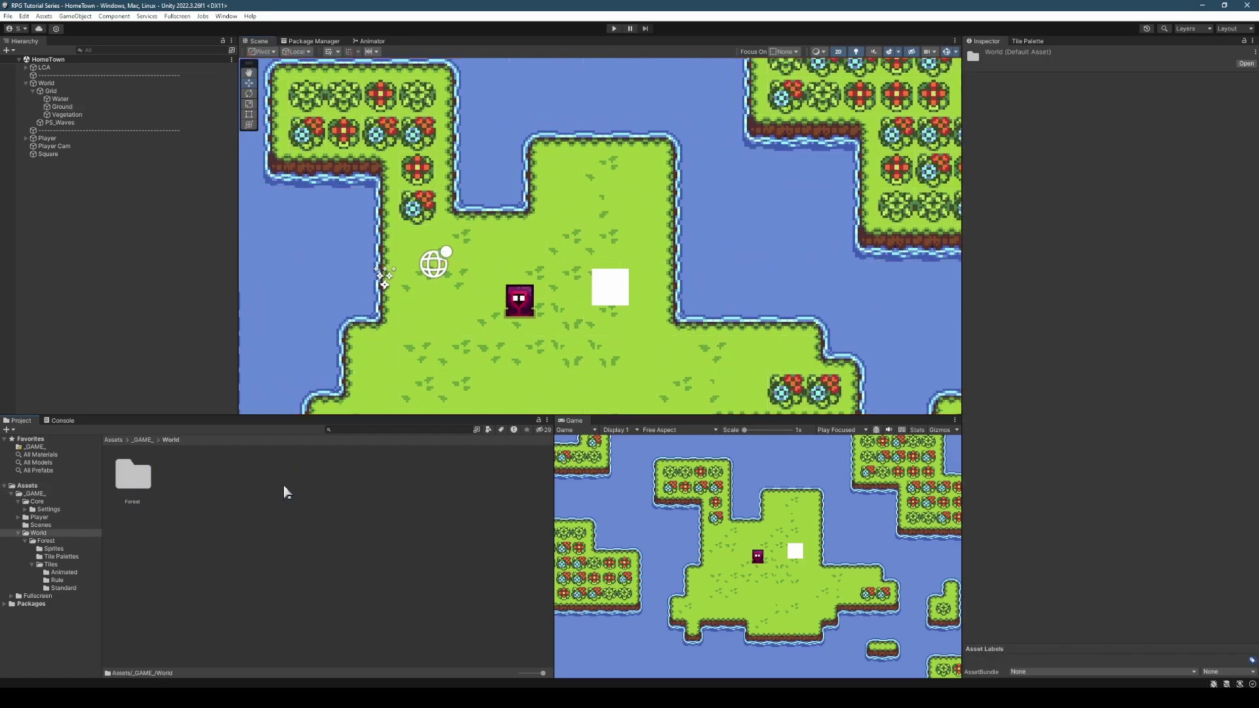
double_click(131, 475)
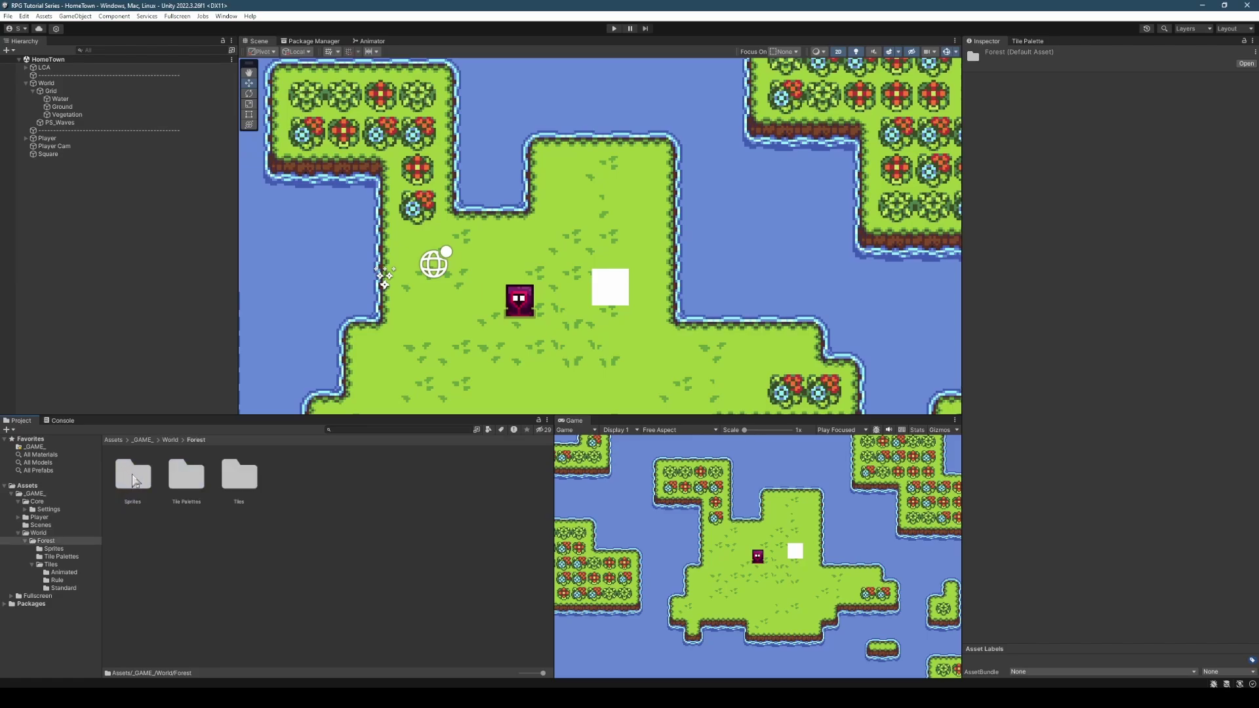
double_click(133, 476)
click(135, 470)
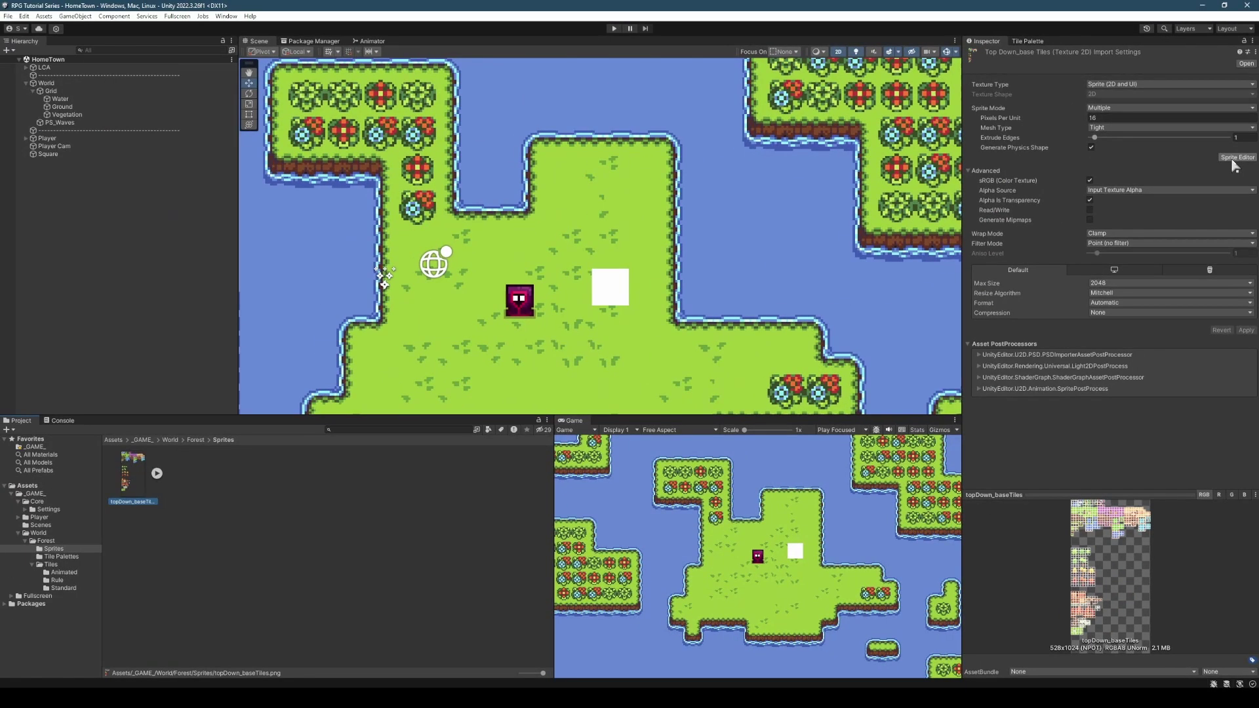
click(1180, 354)
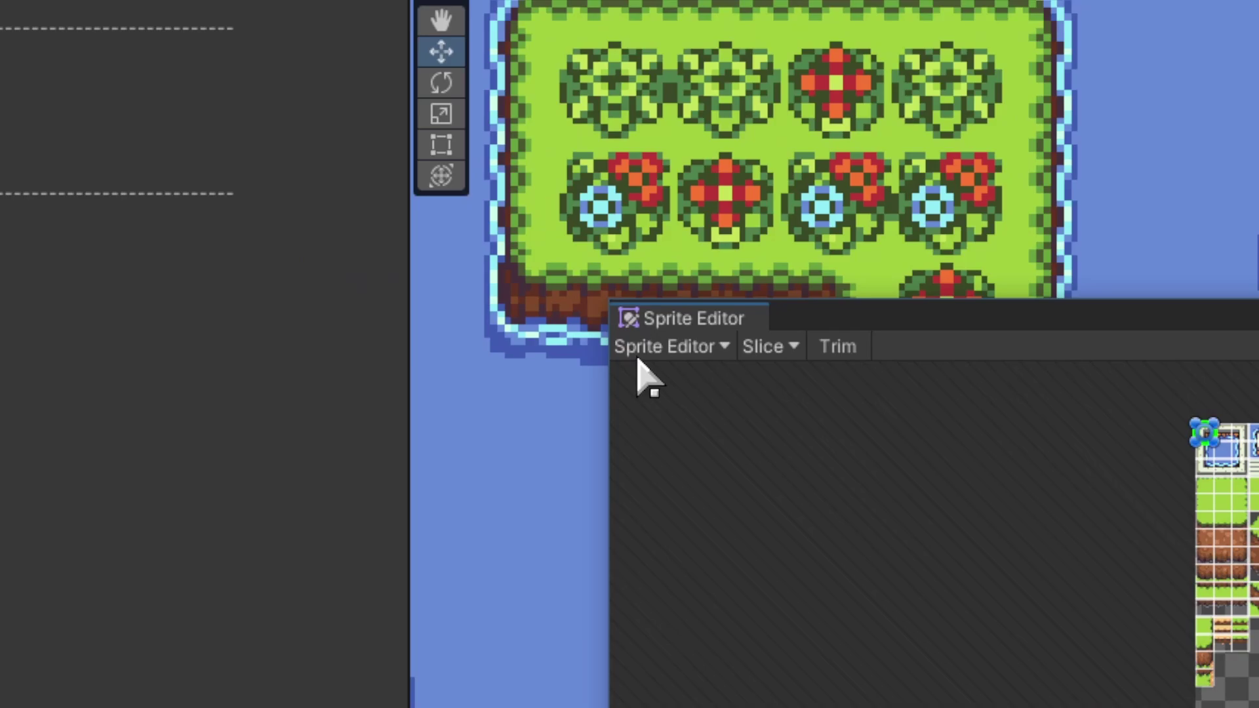
click(654, 350)
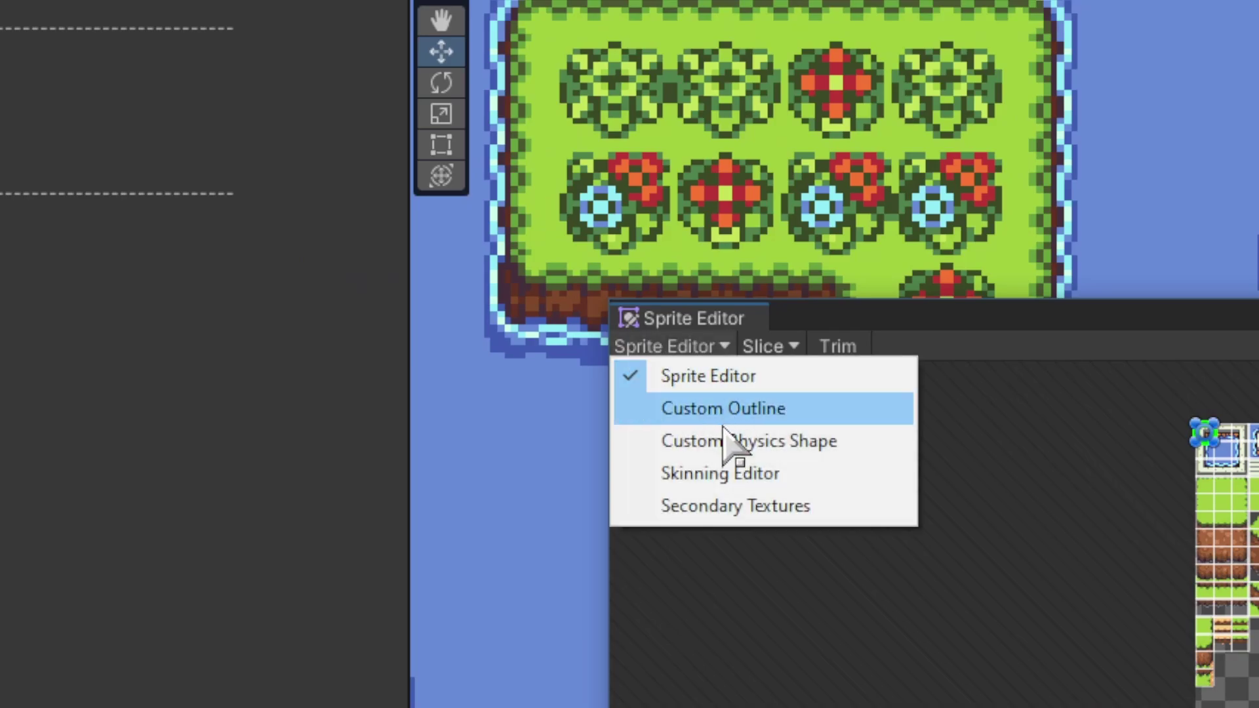
click(769, 447)
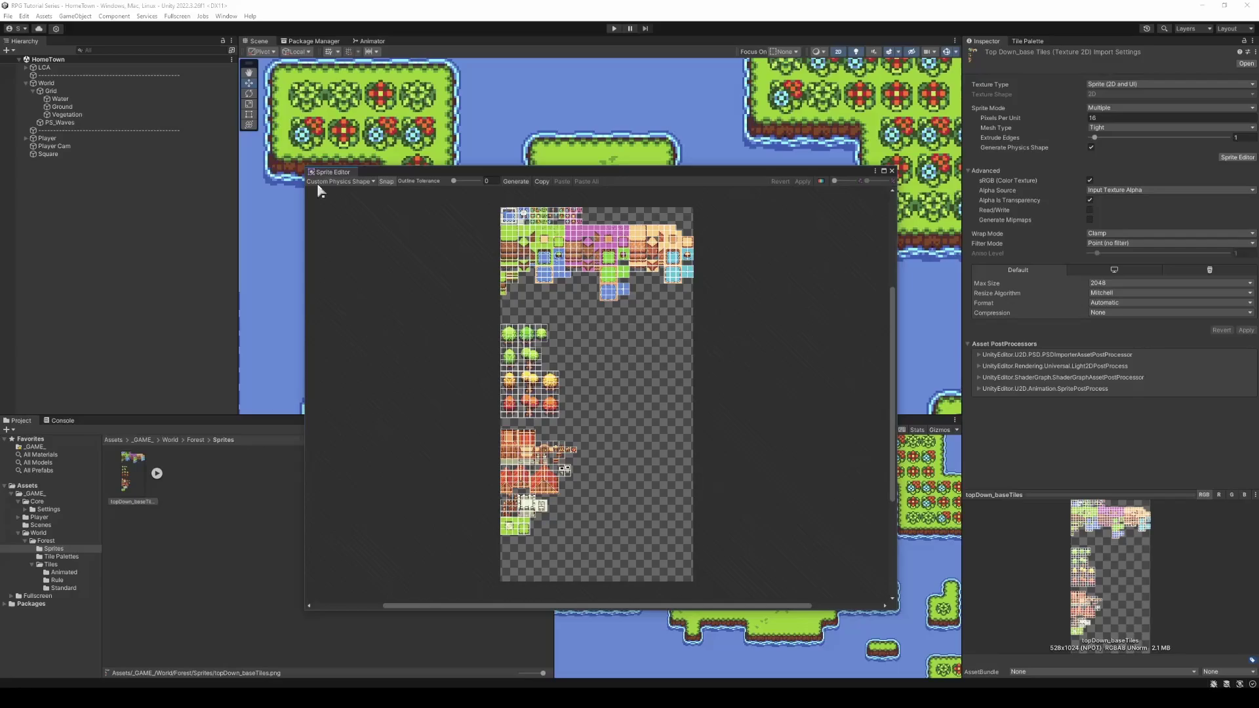
- Draw a custom physics shape over the grassy half of the west-bank tile of the grass-edged pond
scroll(564, 265, up, 10)
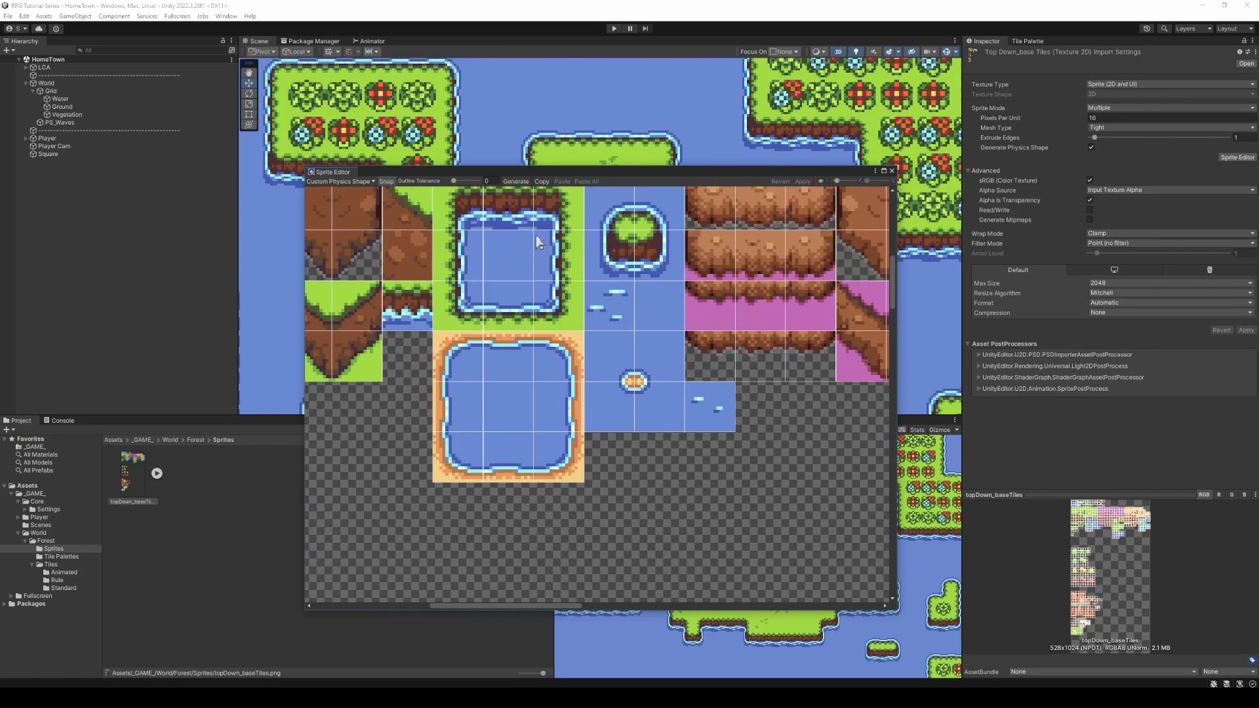
scroll(554, 325, down, 4)
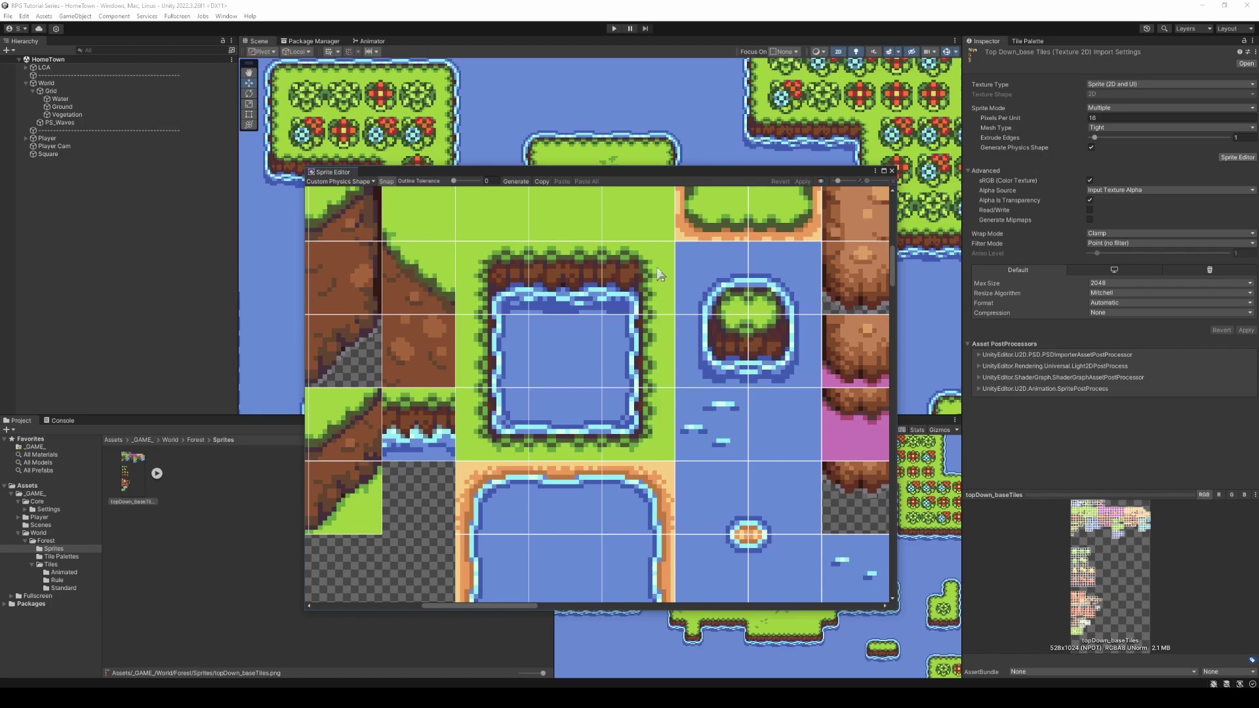
scroll(549, 341, up, 4)
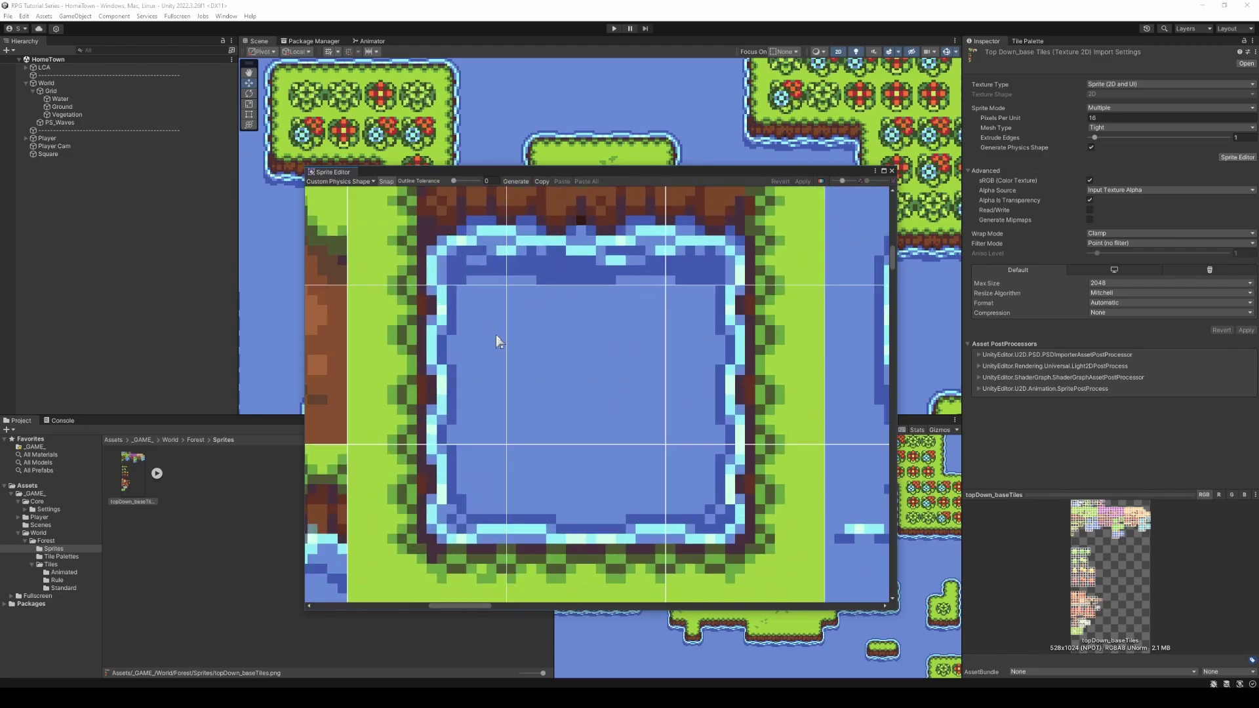
scroll(596, 330, up, 2)
click(553, 348)
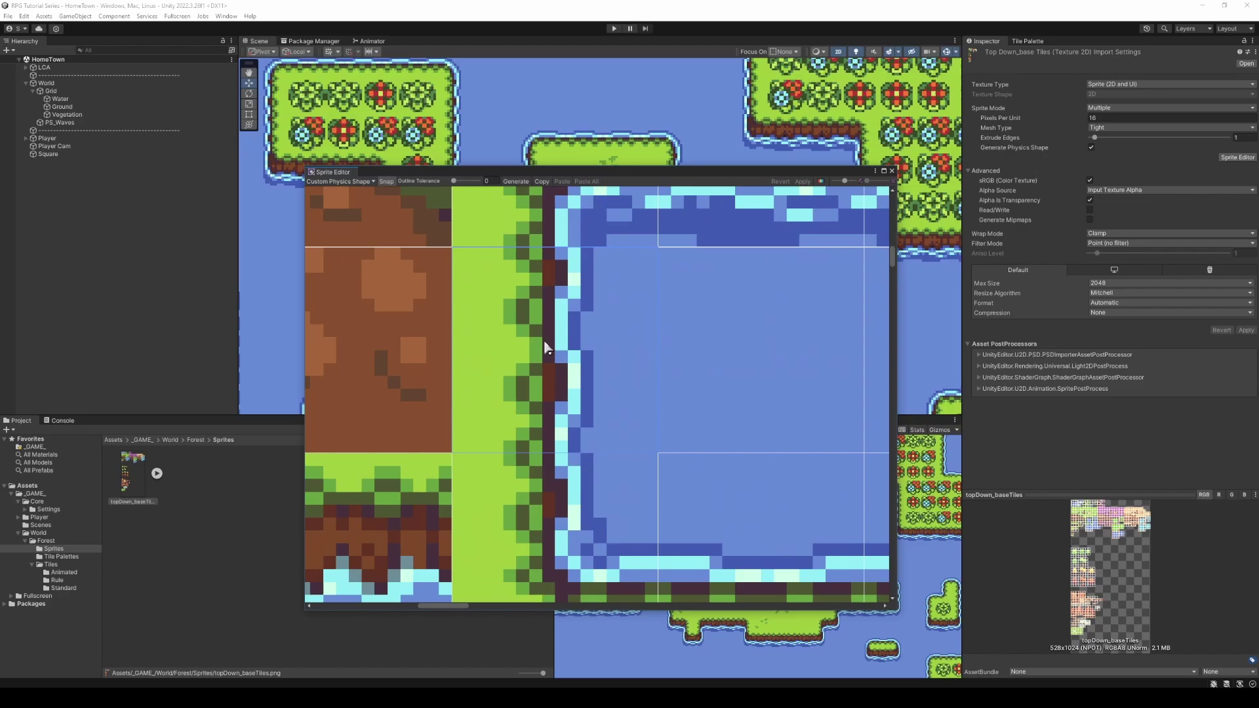
scroll(485, 321, up, 7)
scroll(556, 339, down, 5)
middle_drag(599, 335, 589, 342)
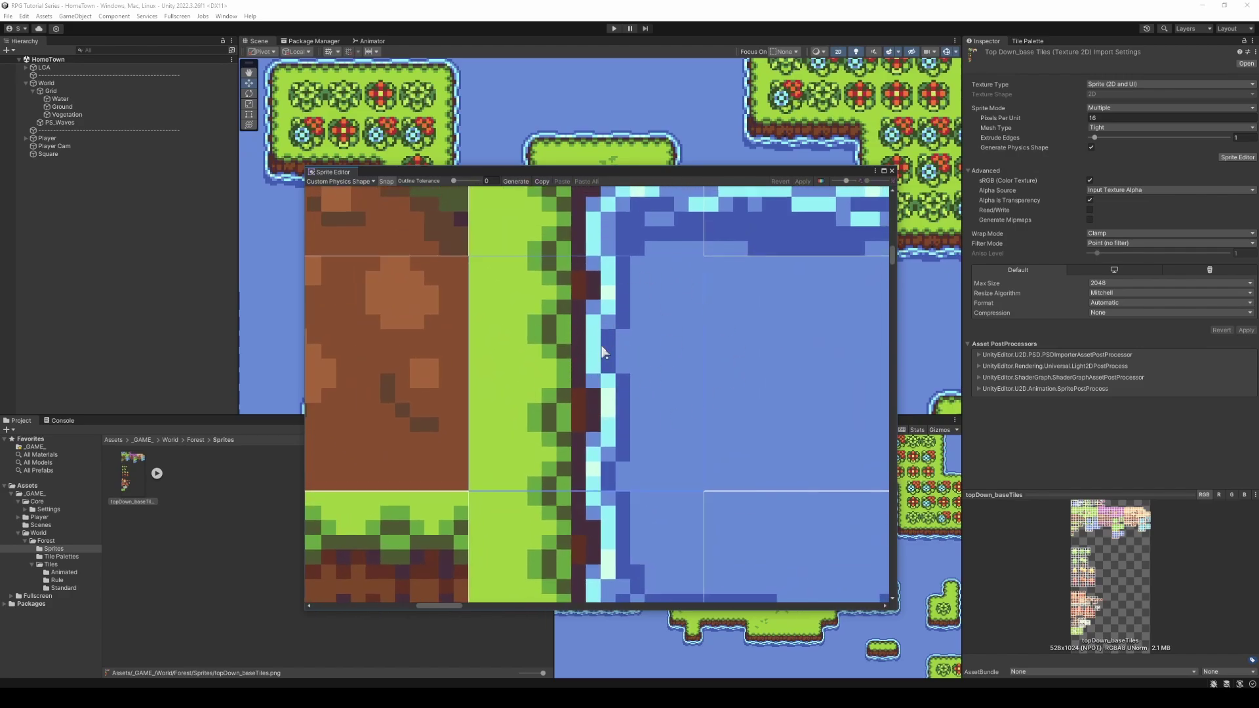
drag(586, 265, 476, 493)
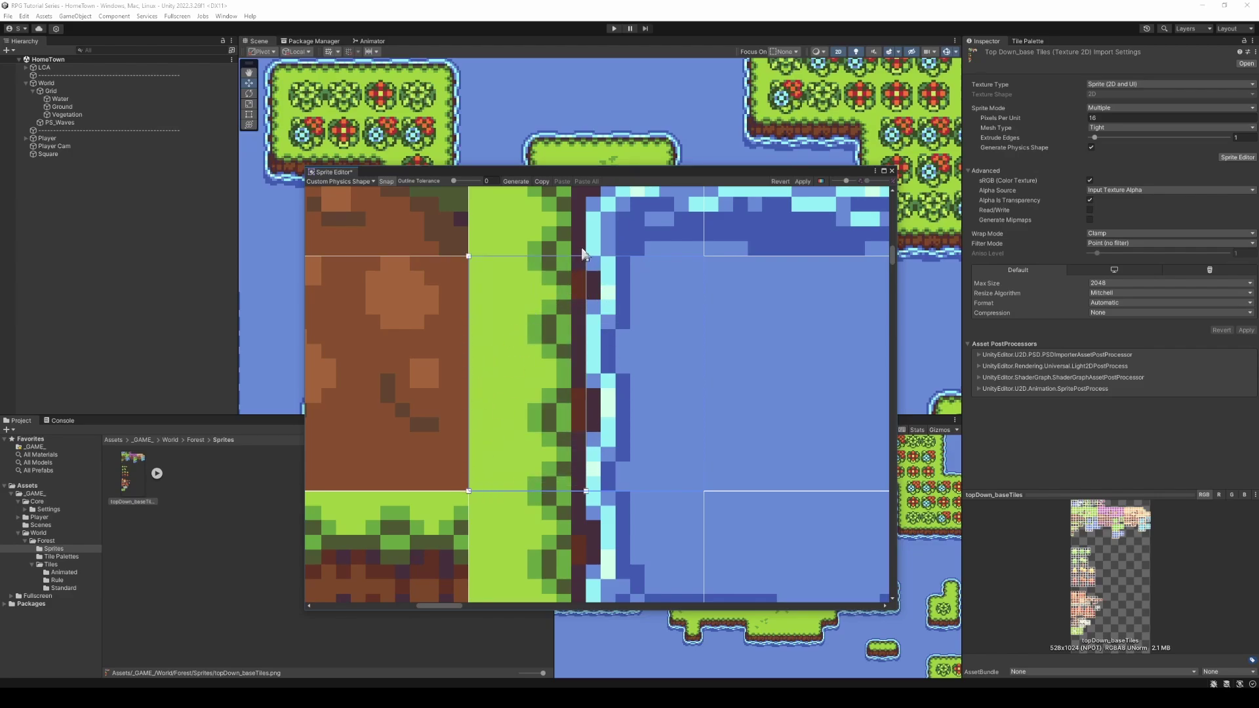
- Move the physics shape's two water-side corner points so its edge follows the boundary between grass and dark bank
drag(588, 259, 659, 359)
drag(586, 491, 674, 417)
drag(660, 360, 572, 262)
drag(674, 418, 571, 491)
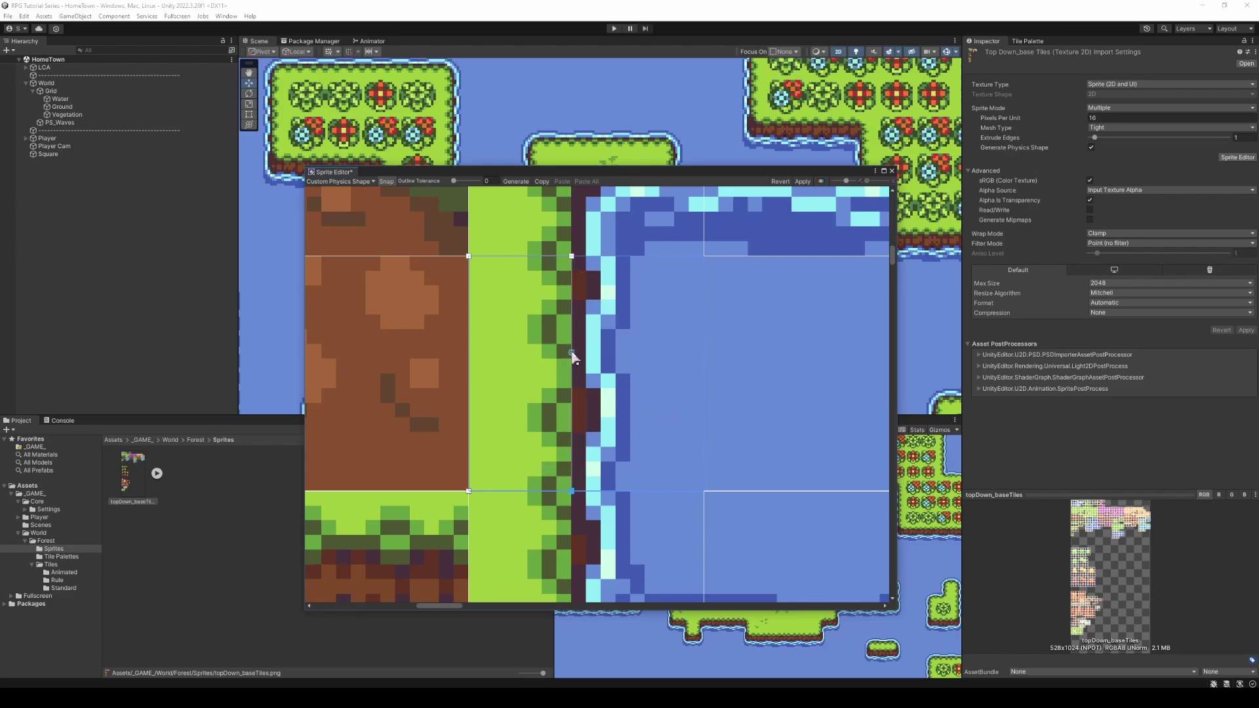
- Add an extra point on the water-side edge of the physics shape, pull it outward, and delete it
drag(571, 354, 674, 387)
click(674, 389)
key(Delete)
- Apply the custom physics shape to the sprite sheet and close the Sprite Editor
click(804, 183)
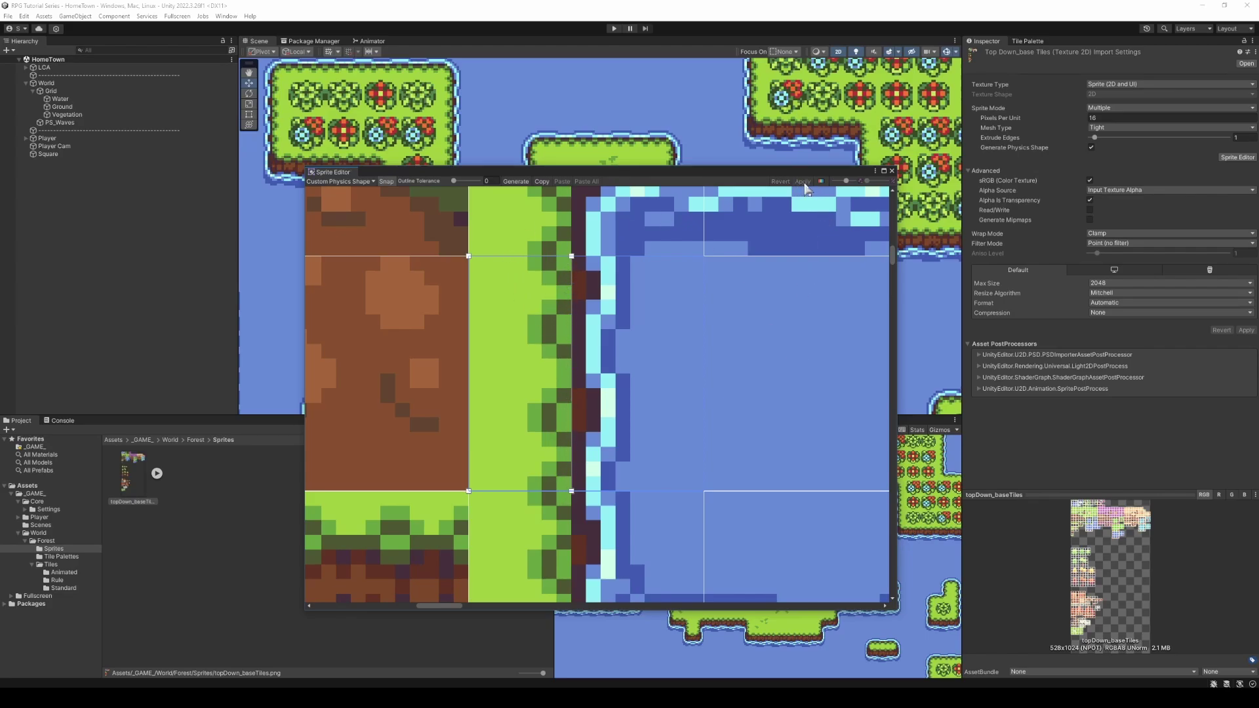
click(892, 171)
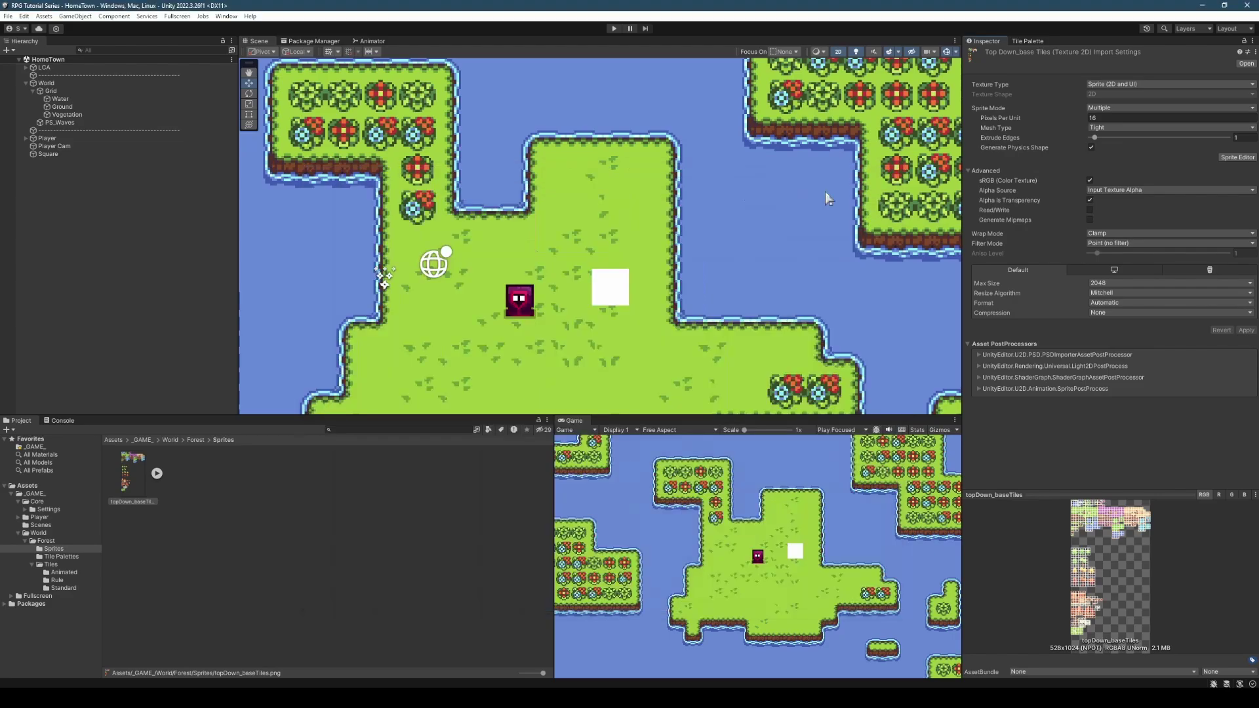
- Disable and re-enable the Ground's Tilemap Collider 2D to refresh its collider outline
click(53, 107)
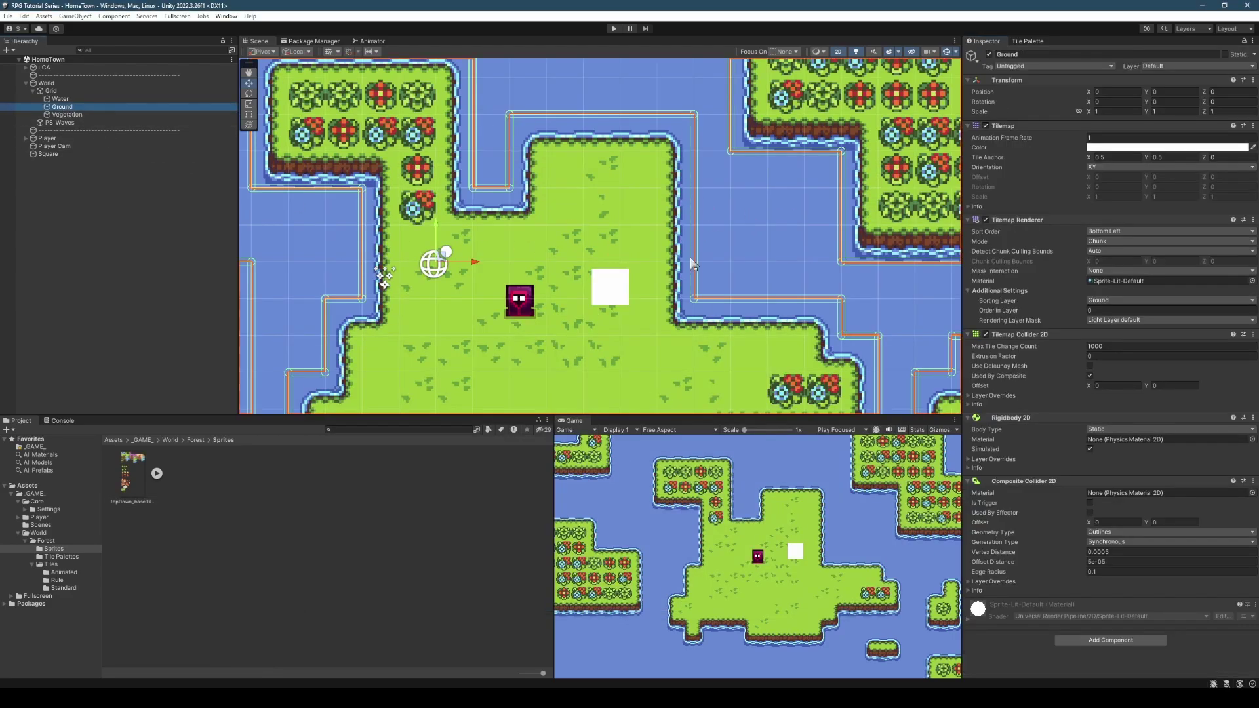
scroll(679, 130, up, 5)
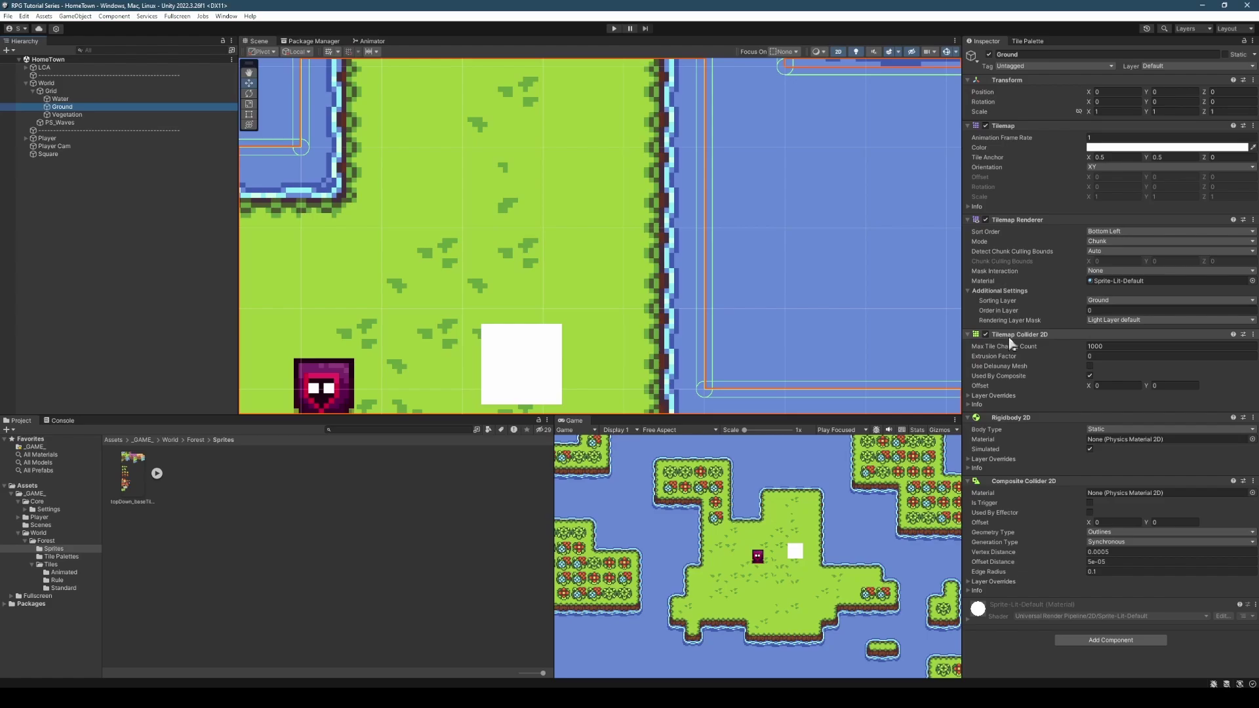
click(986, 334)
click(986, 334)
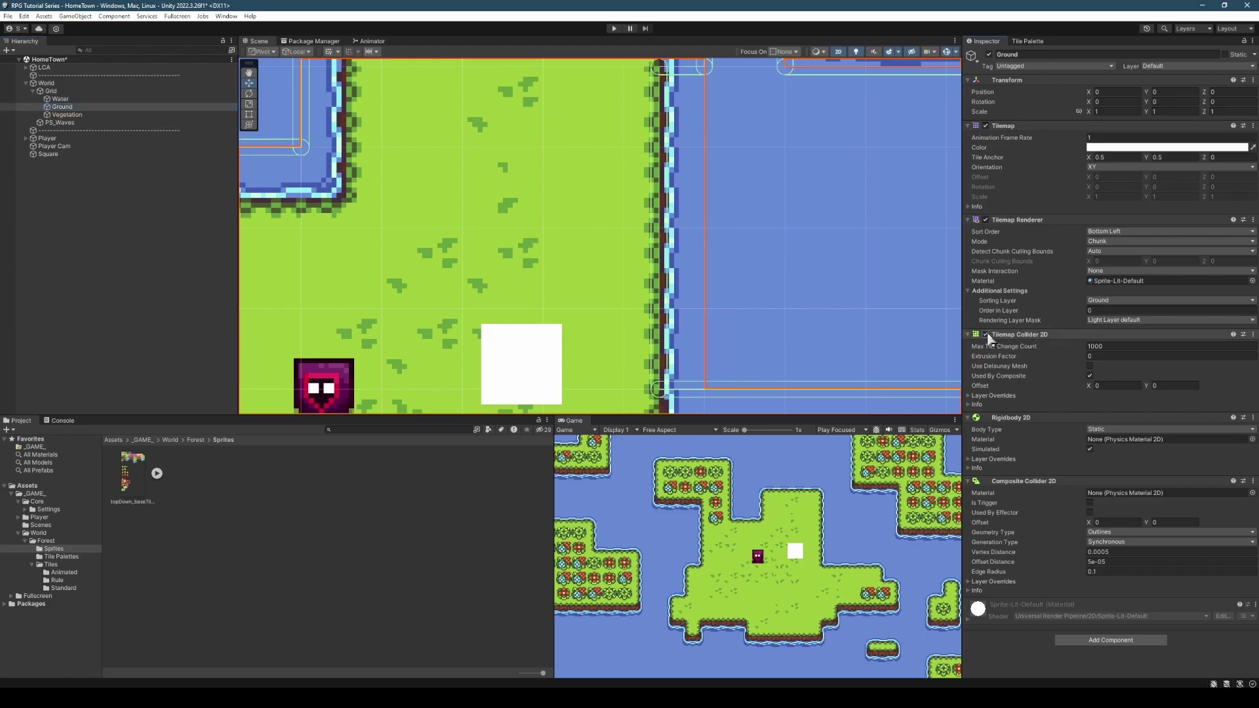
scroll(667, 152, down, 5)
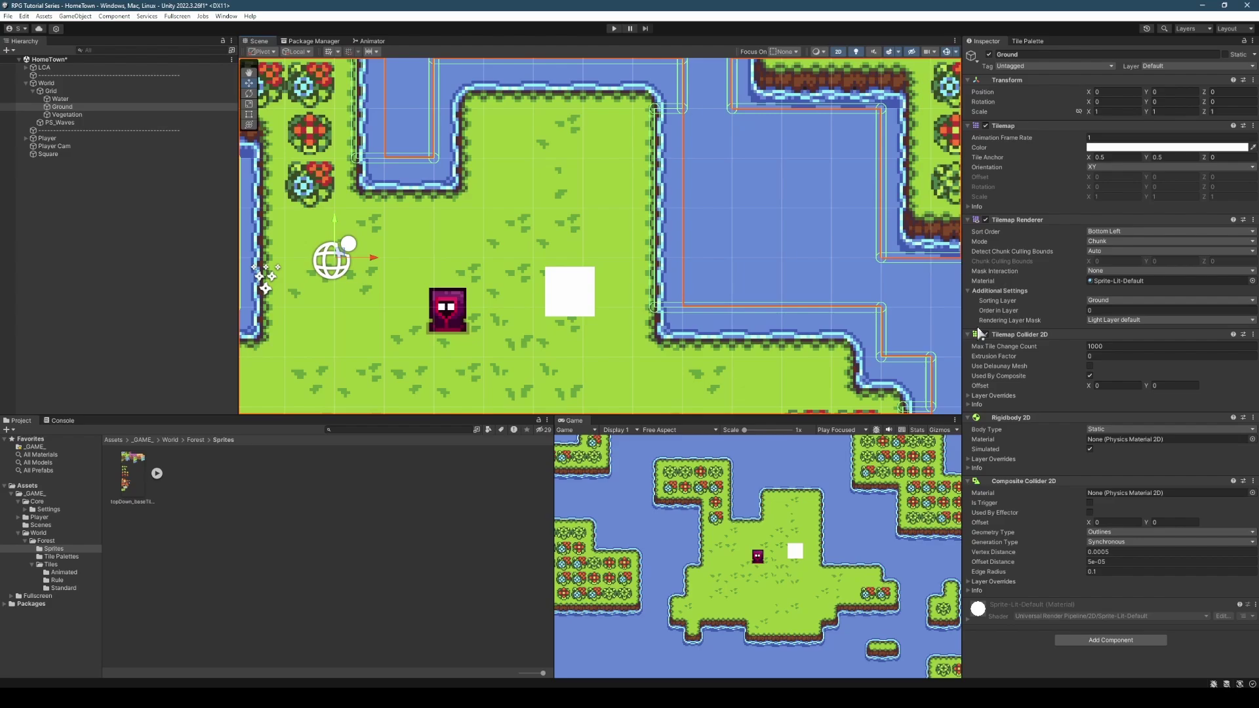
- Reset the Ground's Tilemap Collider 2D and enable Used By Composite on it again
right_click(1019, 335)
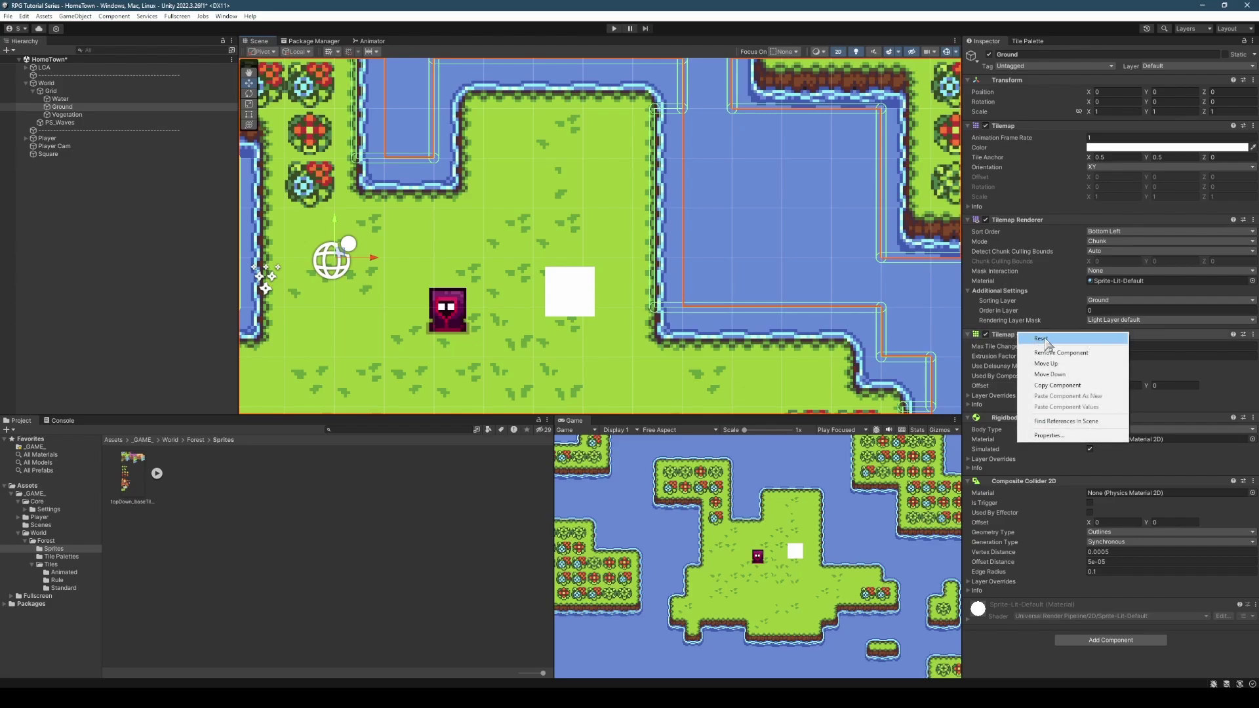
click(1045, 340)
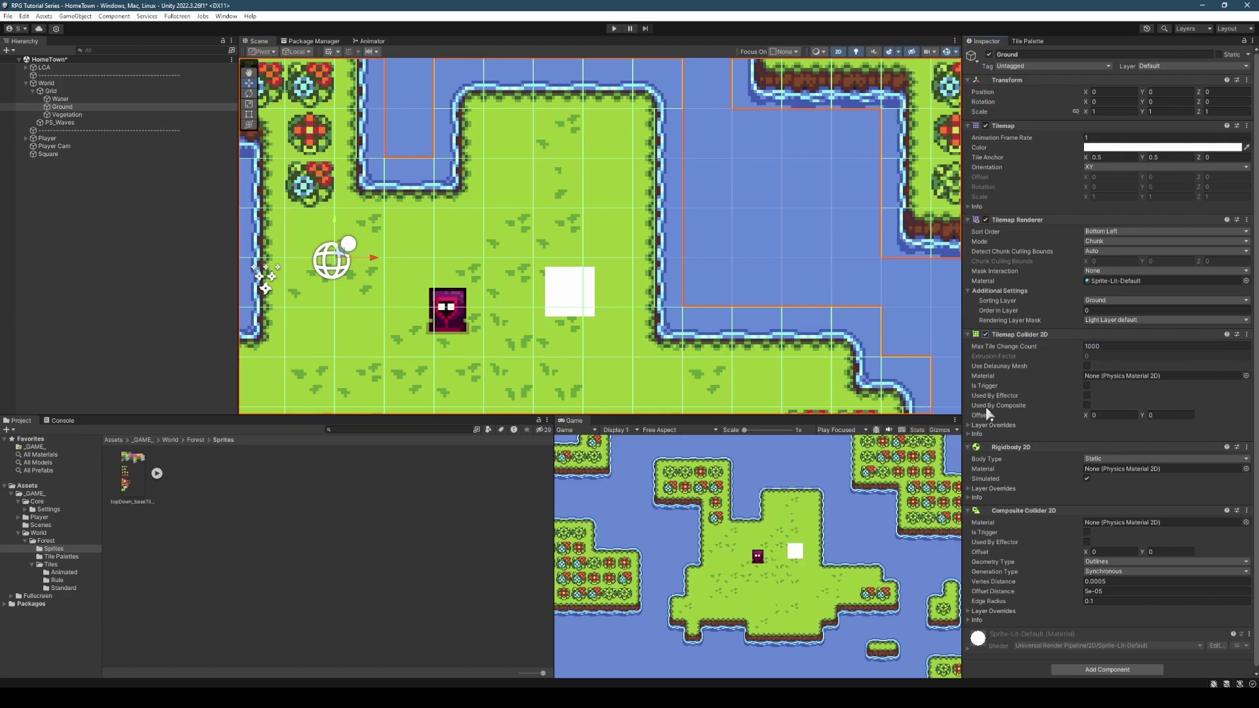
click(1087, 405)
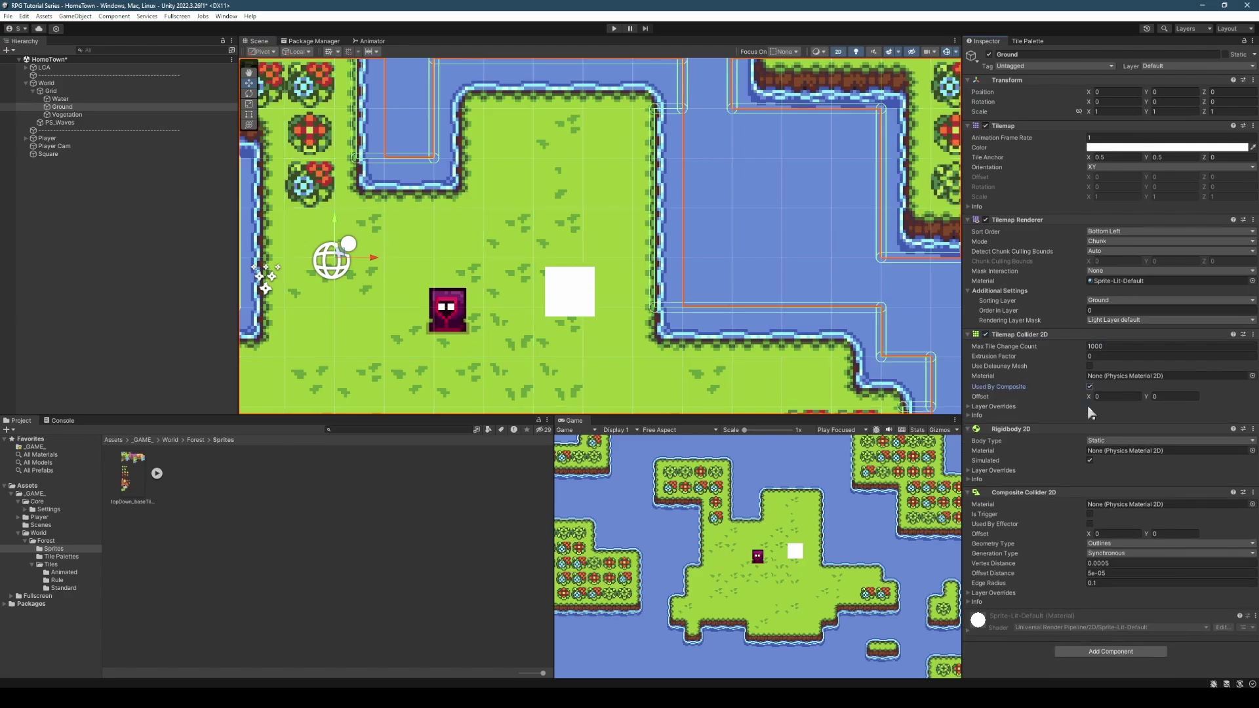
- Examine the collider outlines along the east shores of the main island and the neighbouring islands
scroll(688, 172, down, 3)
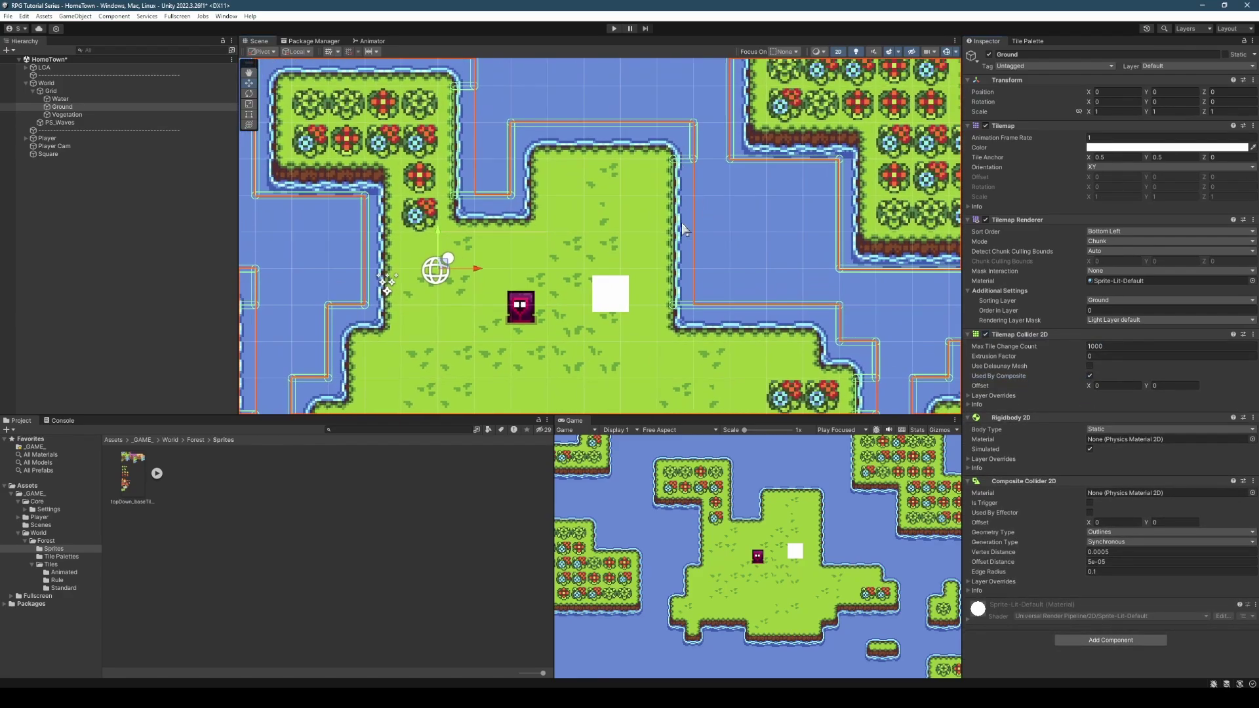
scroll(673, 254, up, 6)
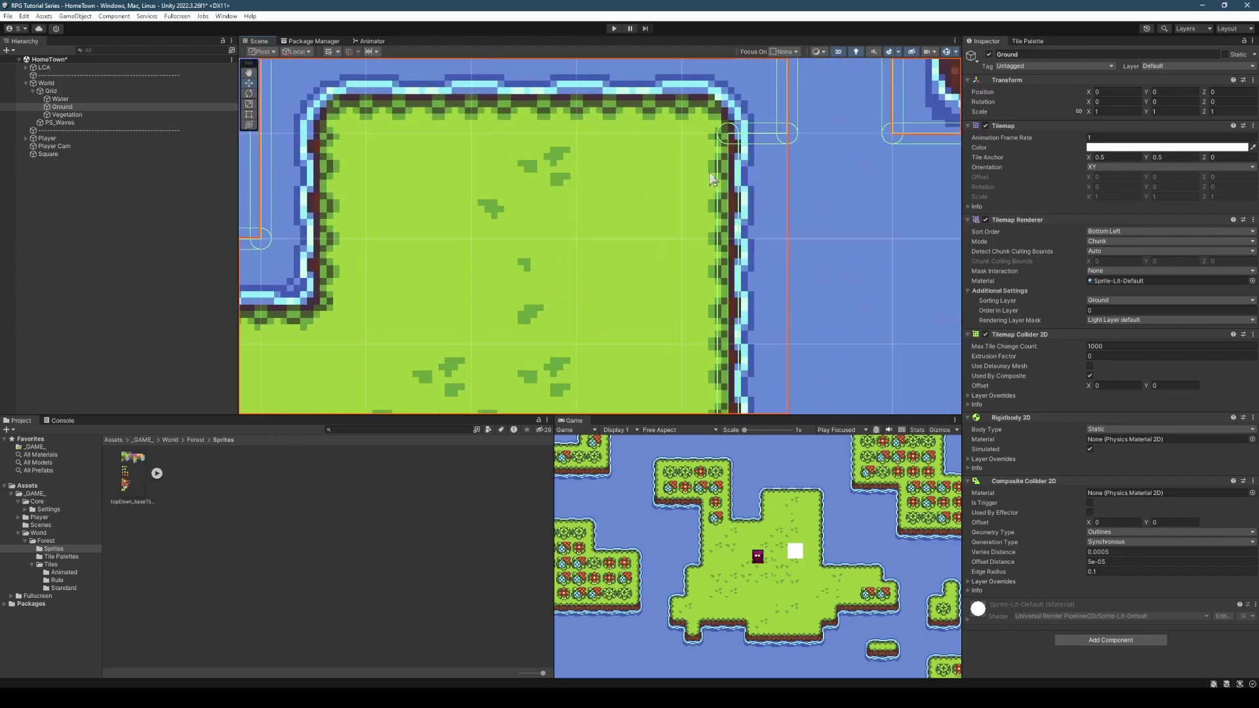
scroll(786, 164, down, 3)
middle_drag(897, 165, 469, 326)
scroll(469, 325, down, 3)
scroll(737, 252, down, 1)
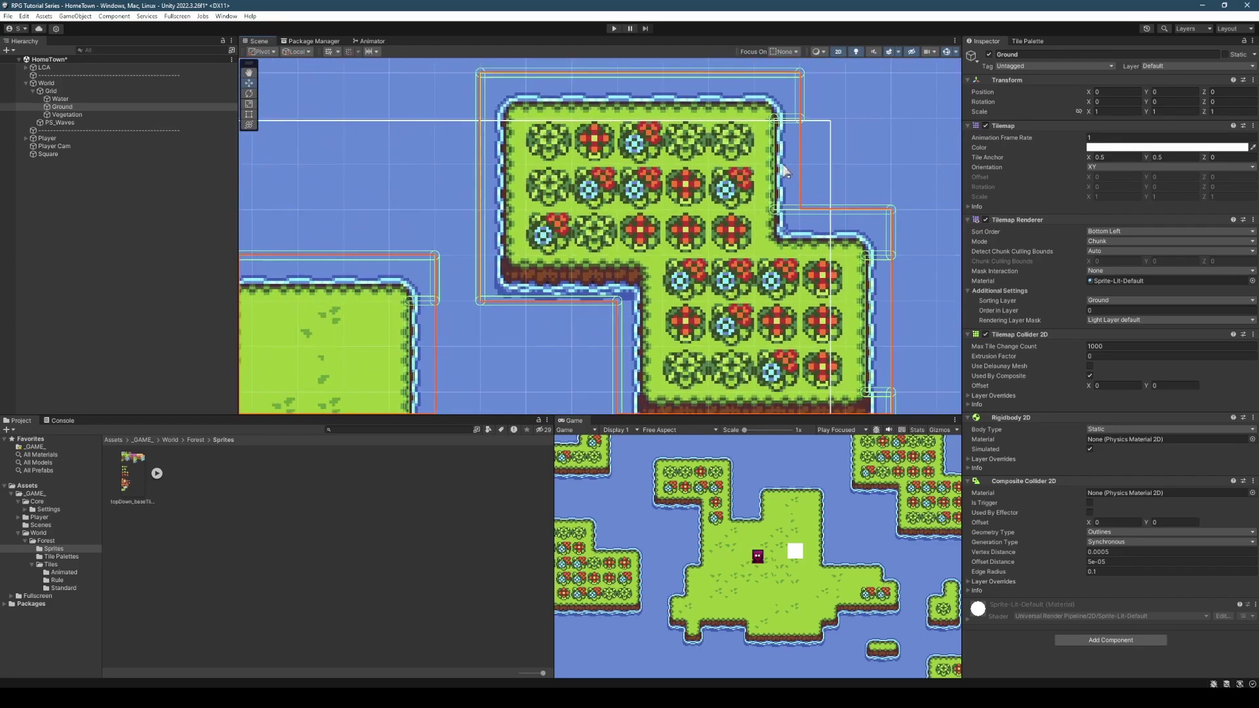
middle_drag(778, 129, 763, 178)
scroll(839, 274, down, 3)
middle_drag(848, 289, 775, 188)
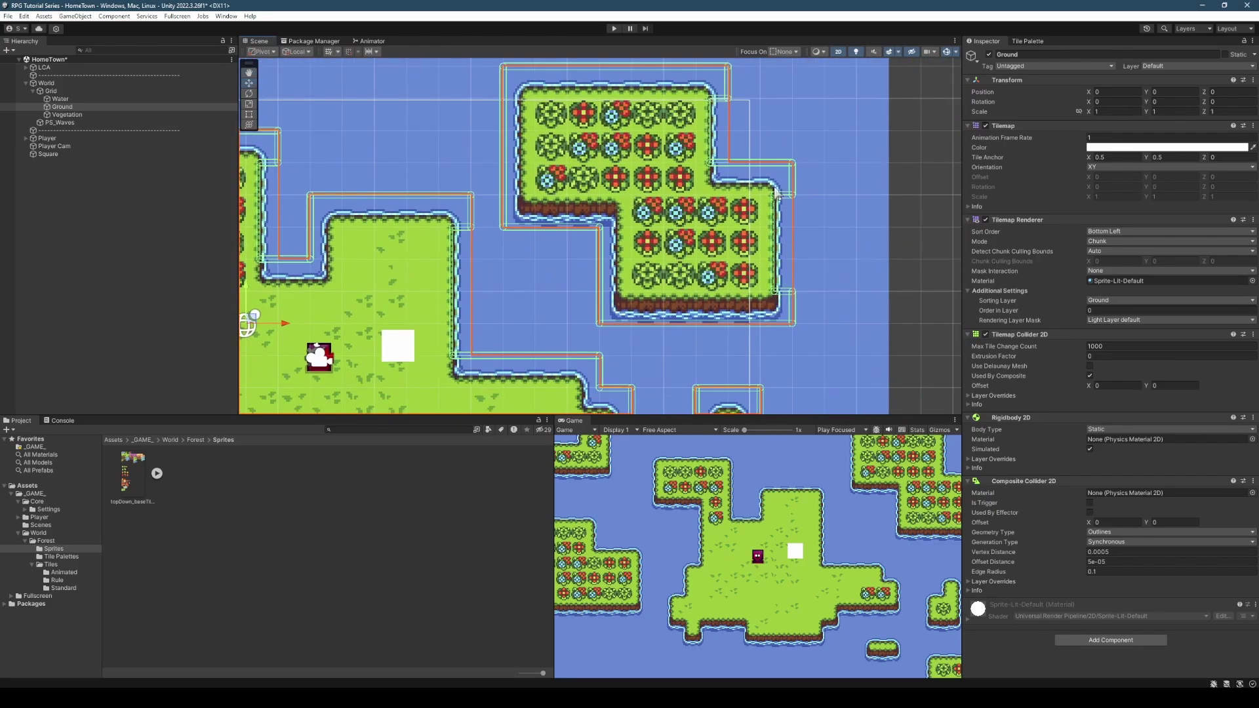
middle_drag(759, 316, 756, 184)
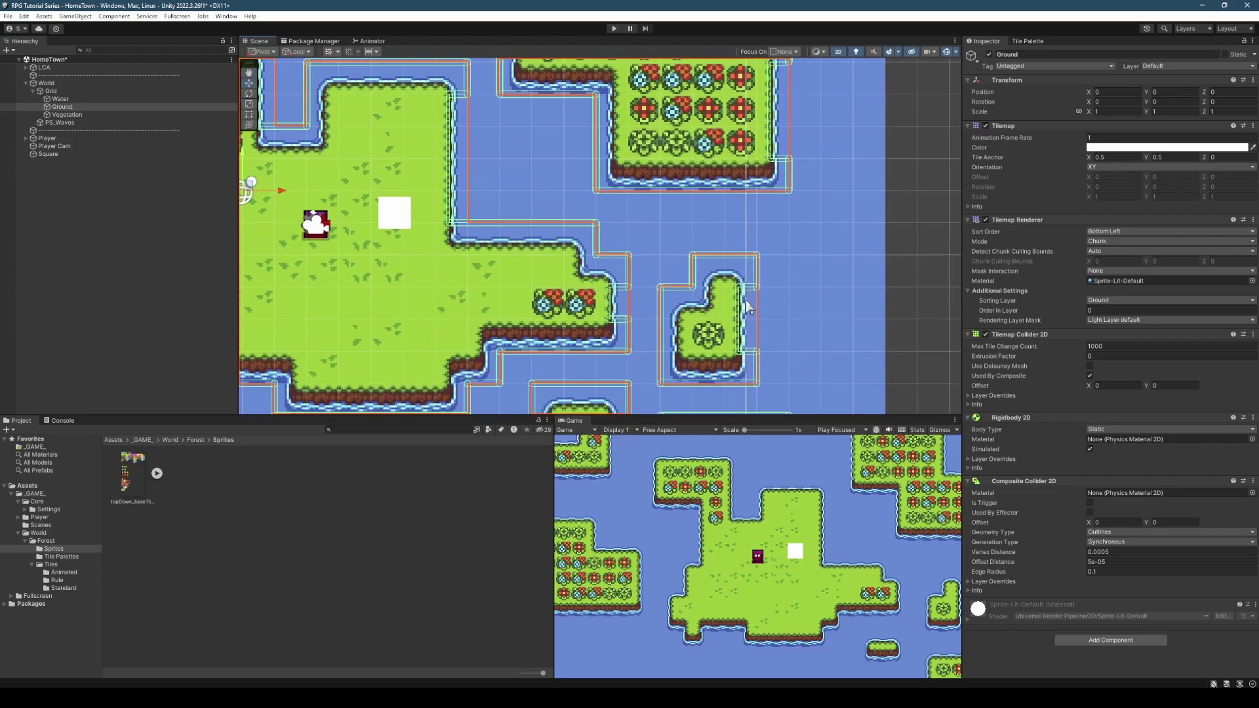
scroll(747, 307, up, 2)
scroll(676, 205, up, 5)
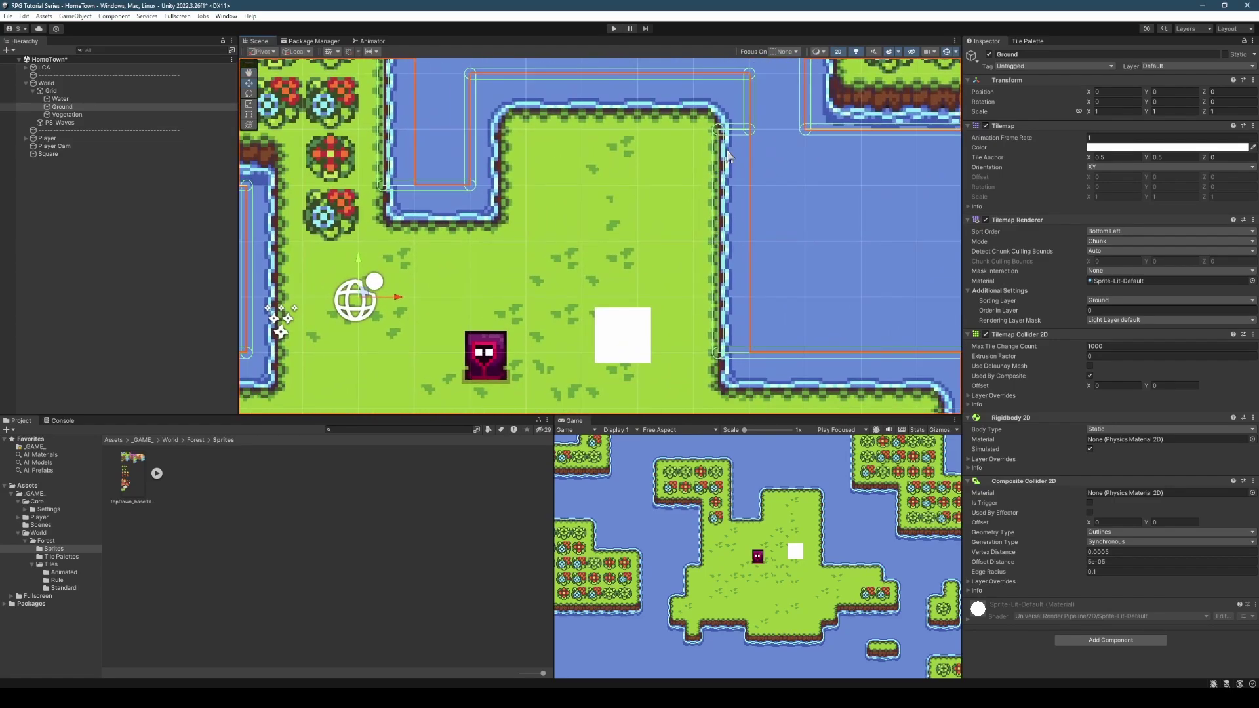
scroll(727, 155, up, 3)
middle_drag(724, 320, 726, 248)
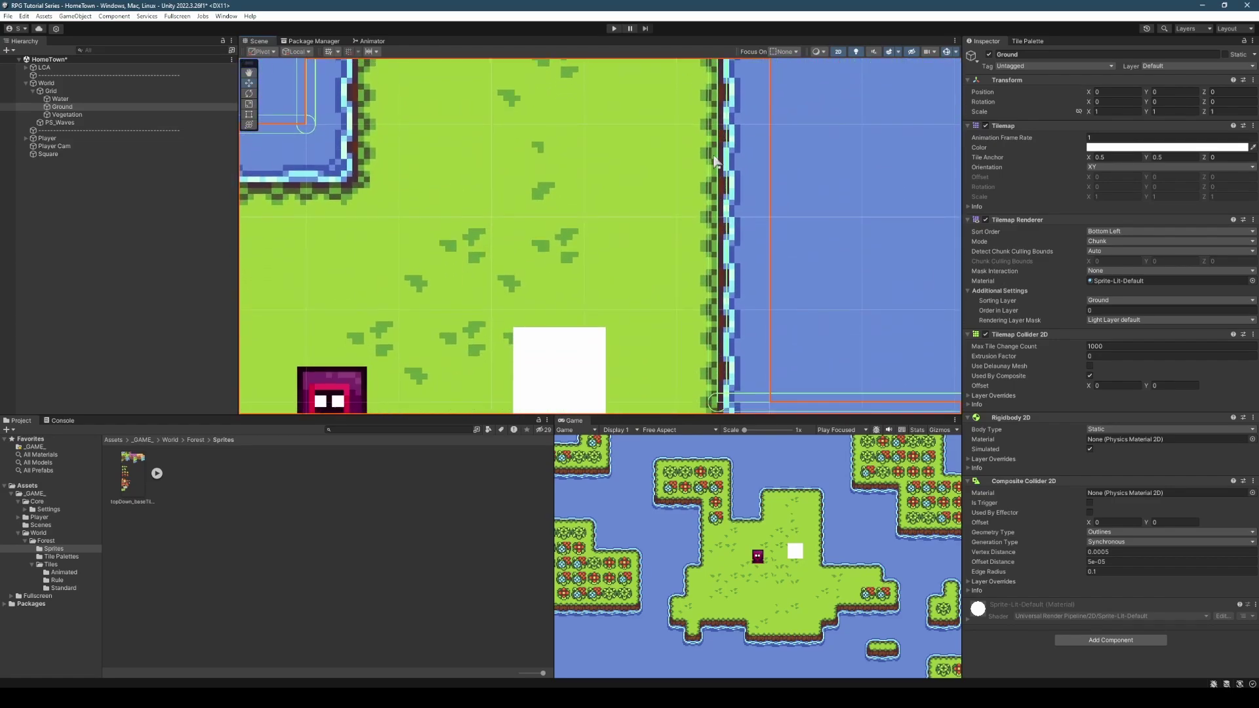
scroll(721, 275, down, 2)
middle_drag(745, 82, 729, 85)
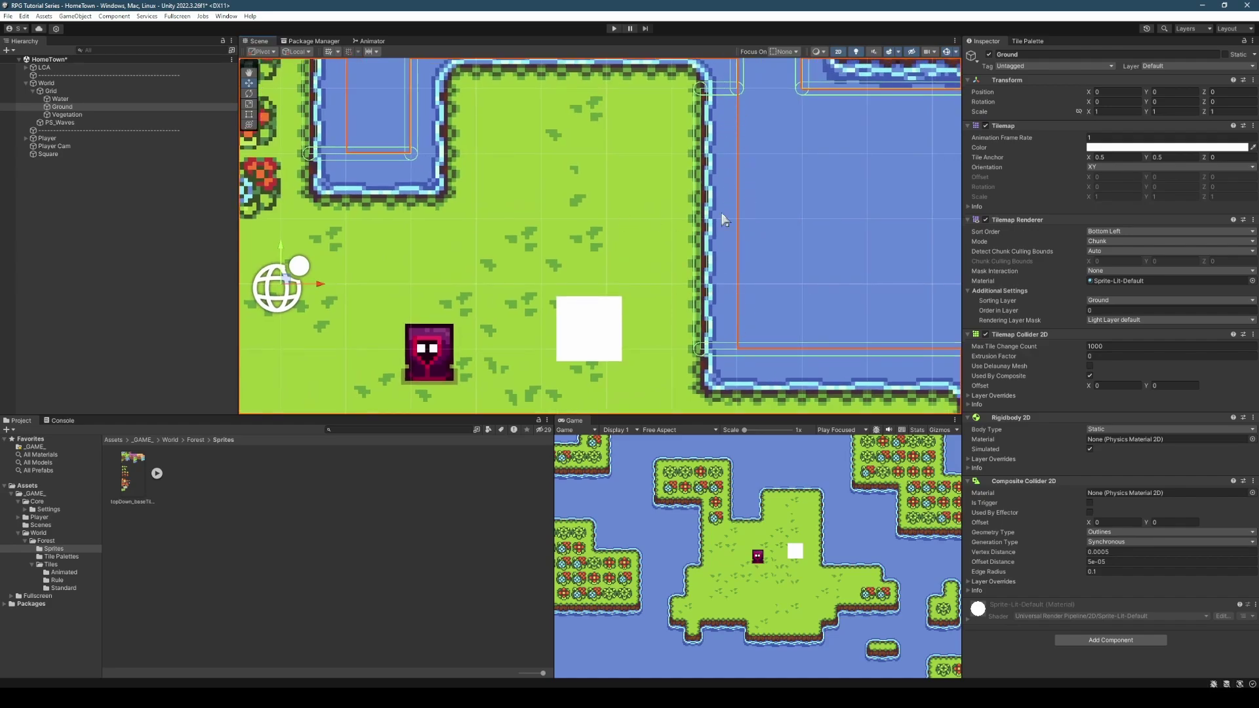
- Save the scene, start play mode and push the white square east to the shore with the player character
middle_drag(722, 214, 739, 217)
key(ctrl+s)
key(ctrl+p)
key(d)
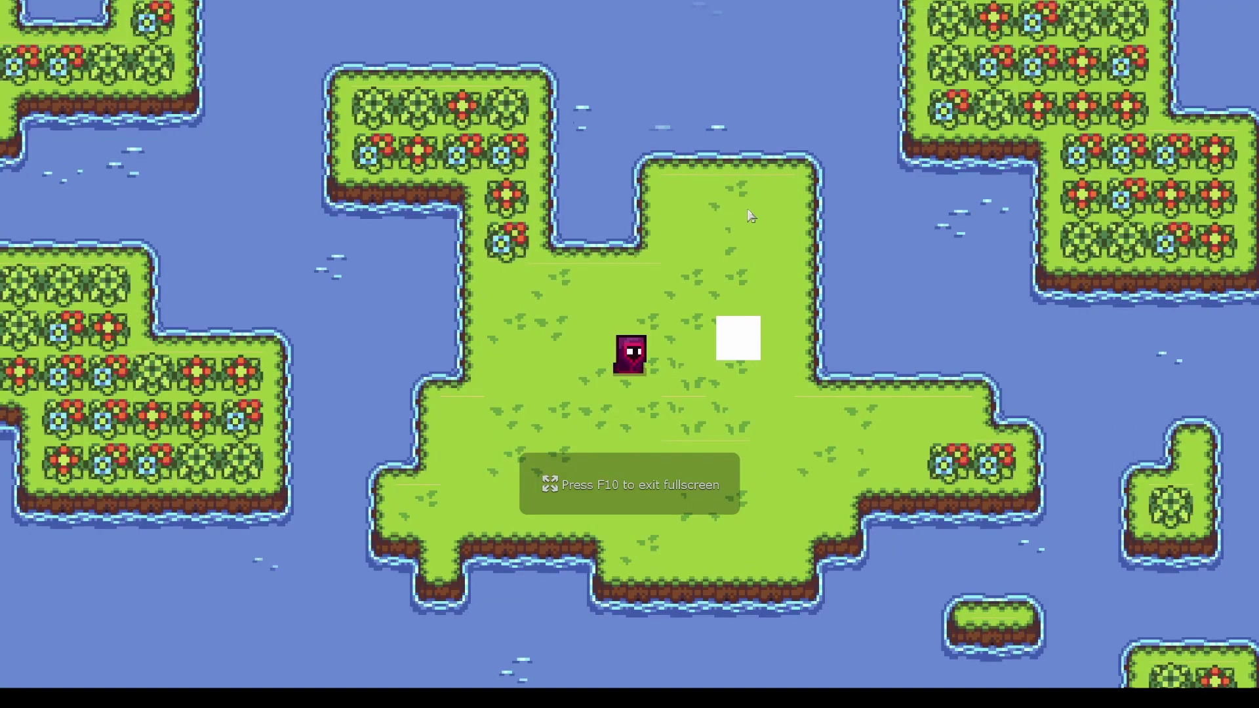
key(d)
key(w)
key(d)
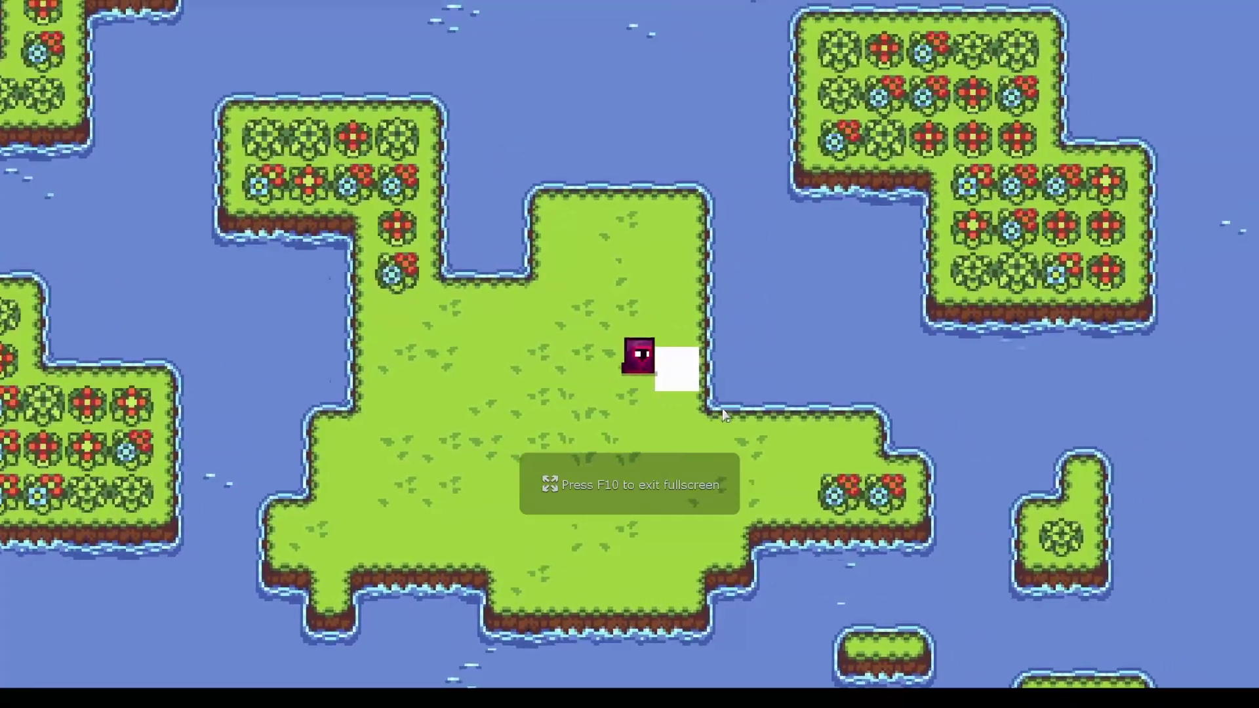
- Walk the player up the east shore to the north shore to test the collisions, then stop play mode and leave the fullscreen view
key(w)
key(d)
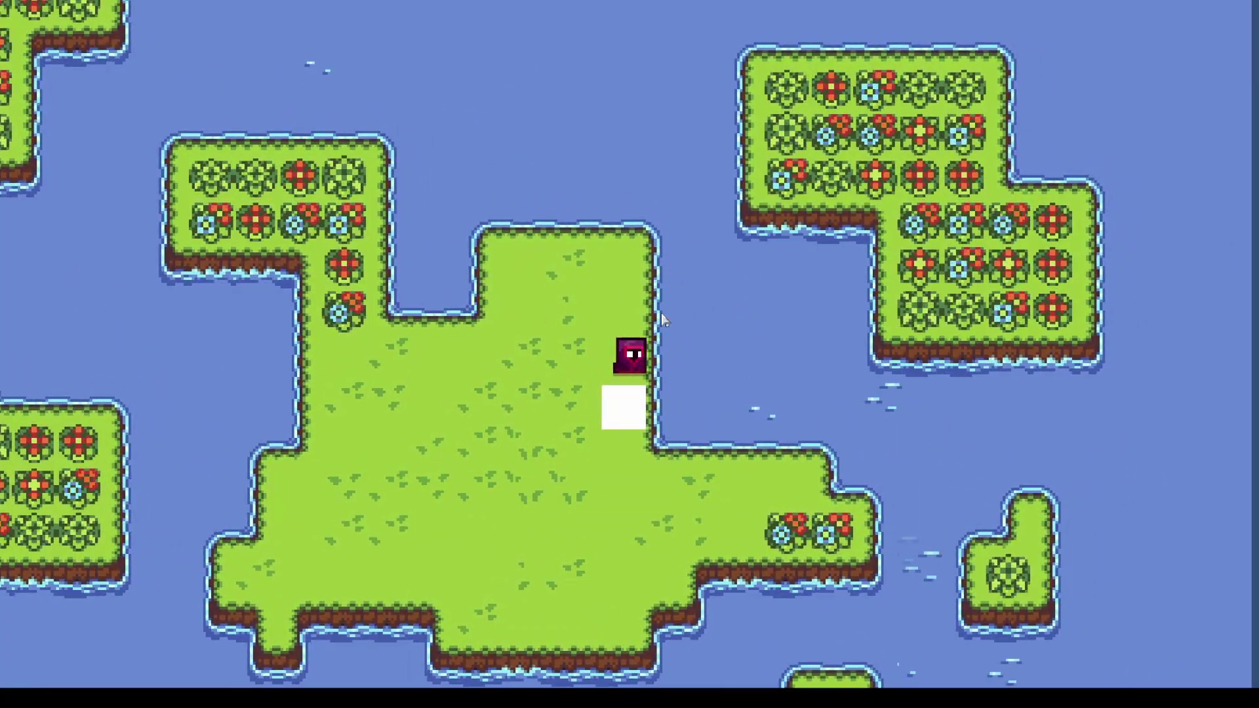
key(w)
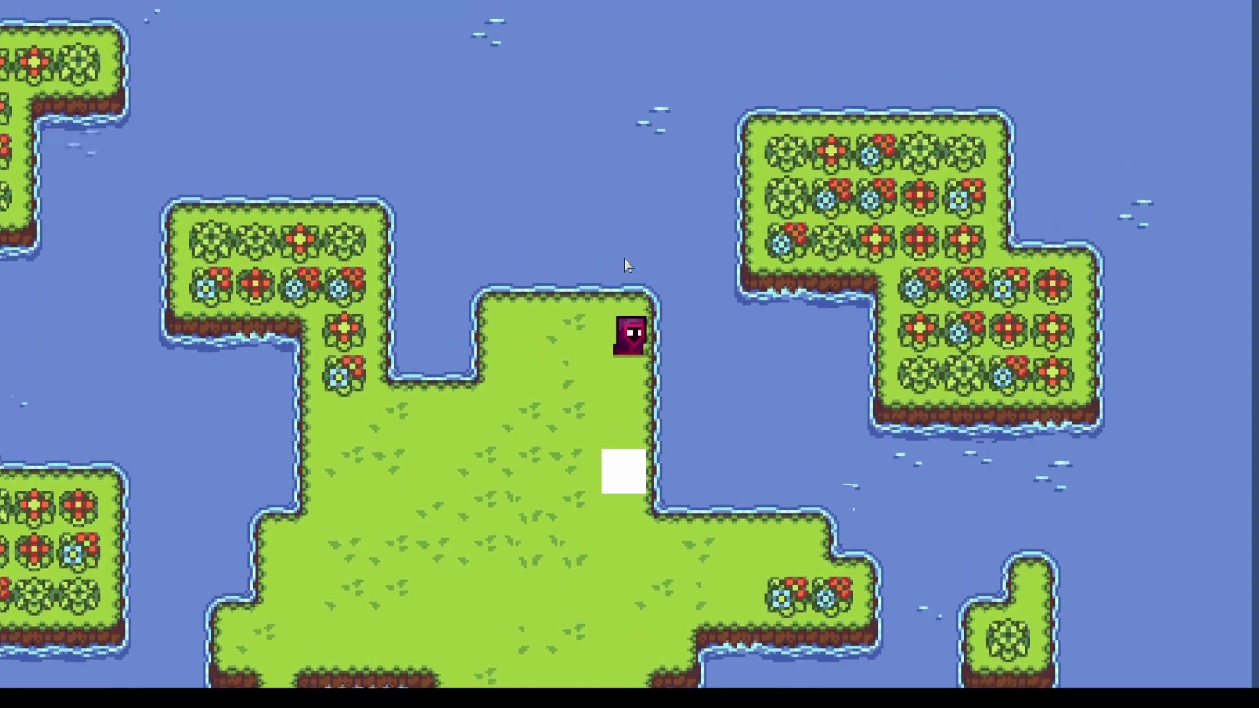
key(w)
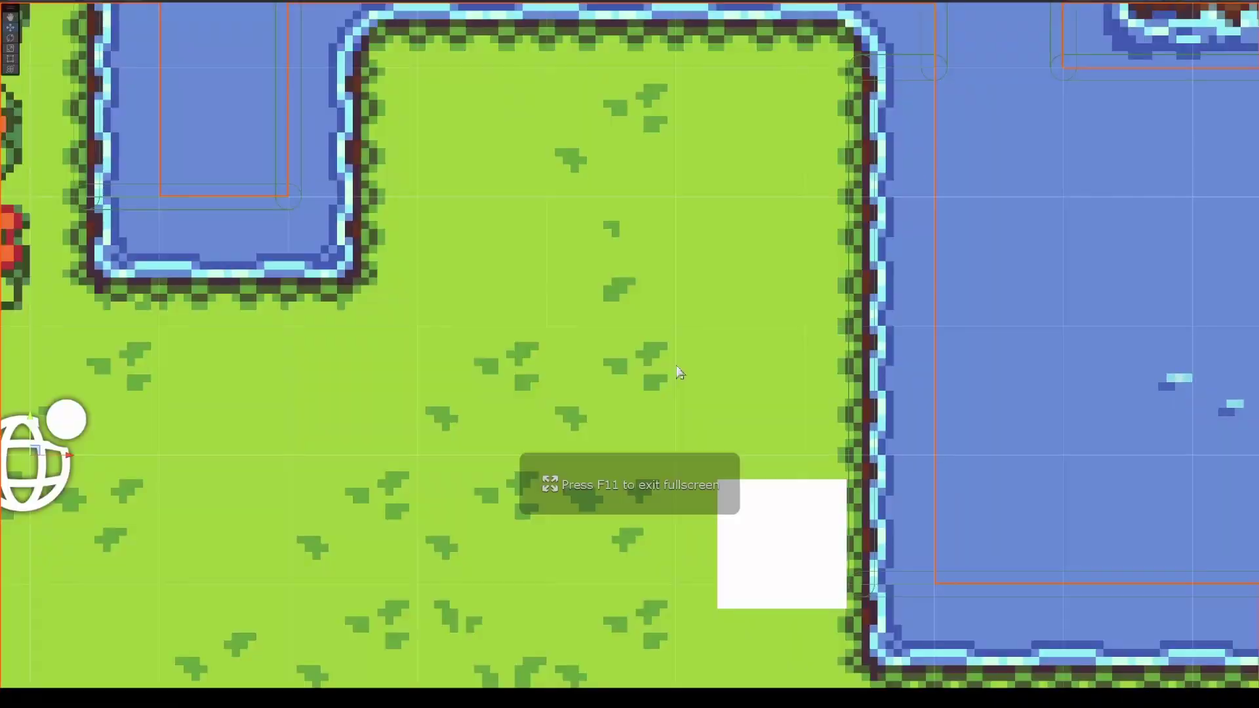
key(ctrl+p)
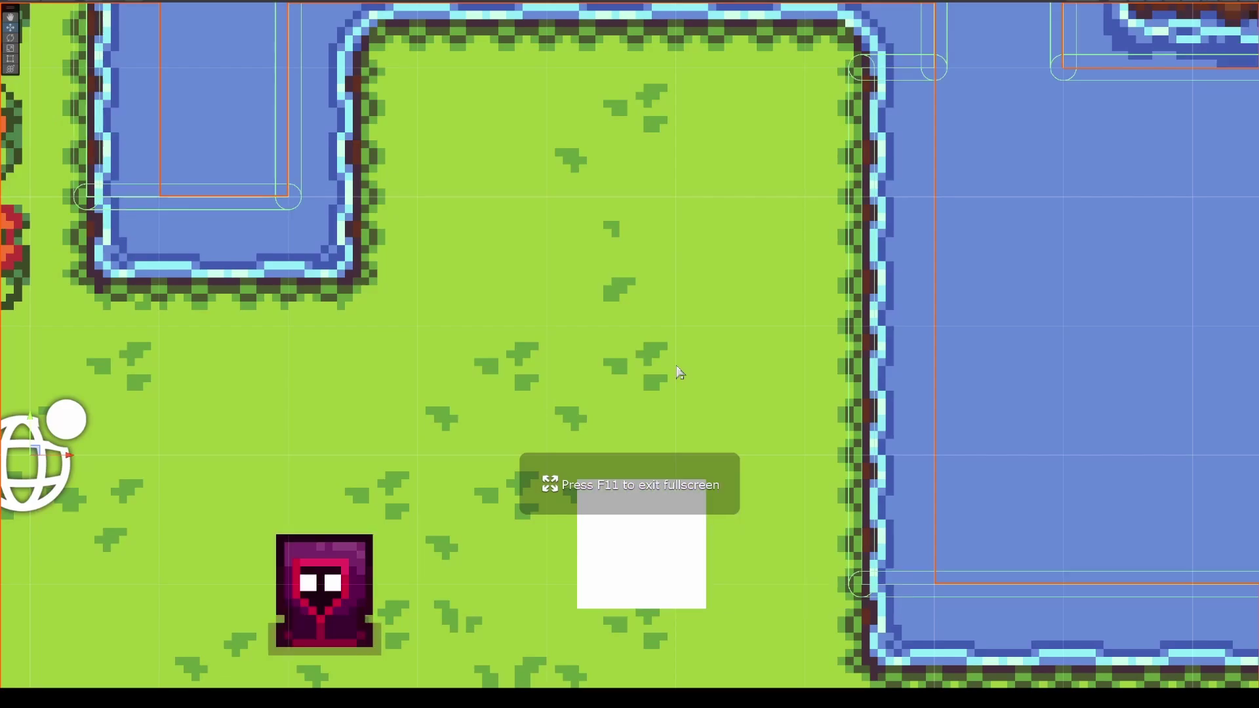
scroll(678, 373, down, 10)
key(F10)
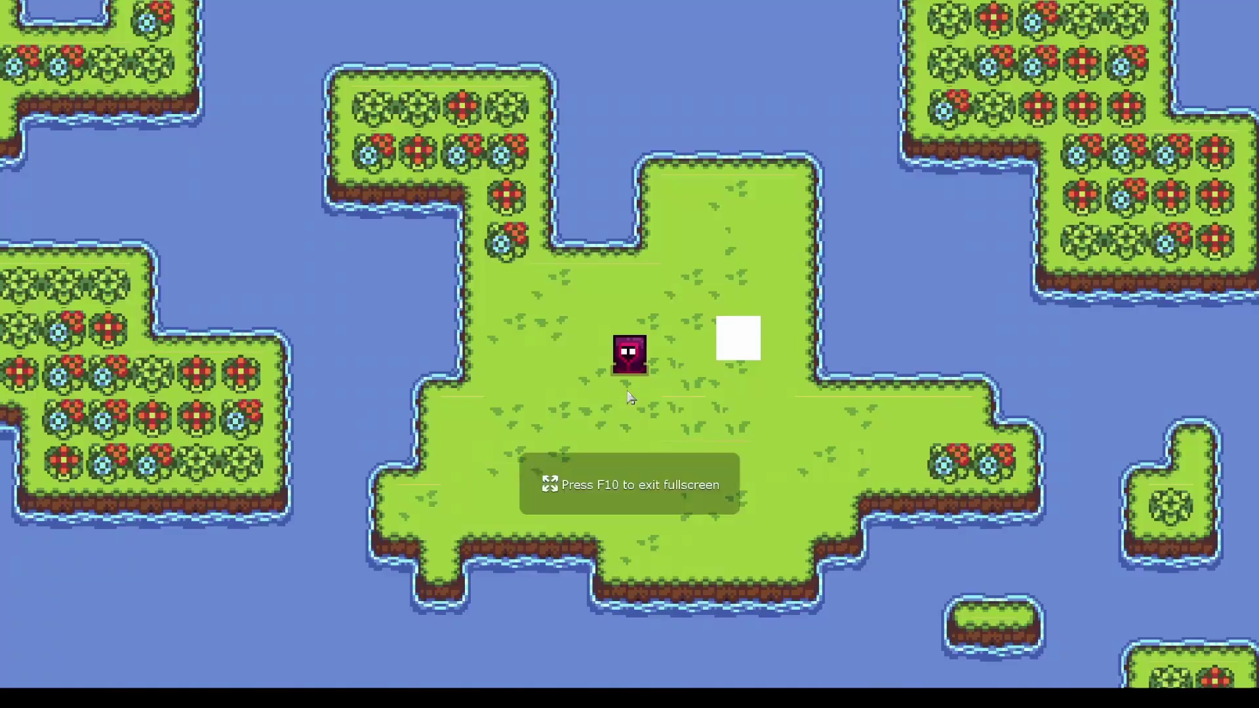
key(F10)
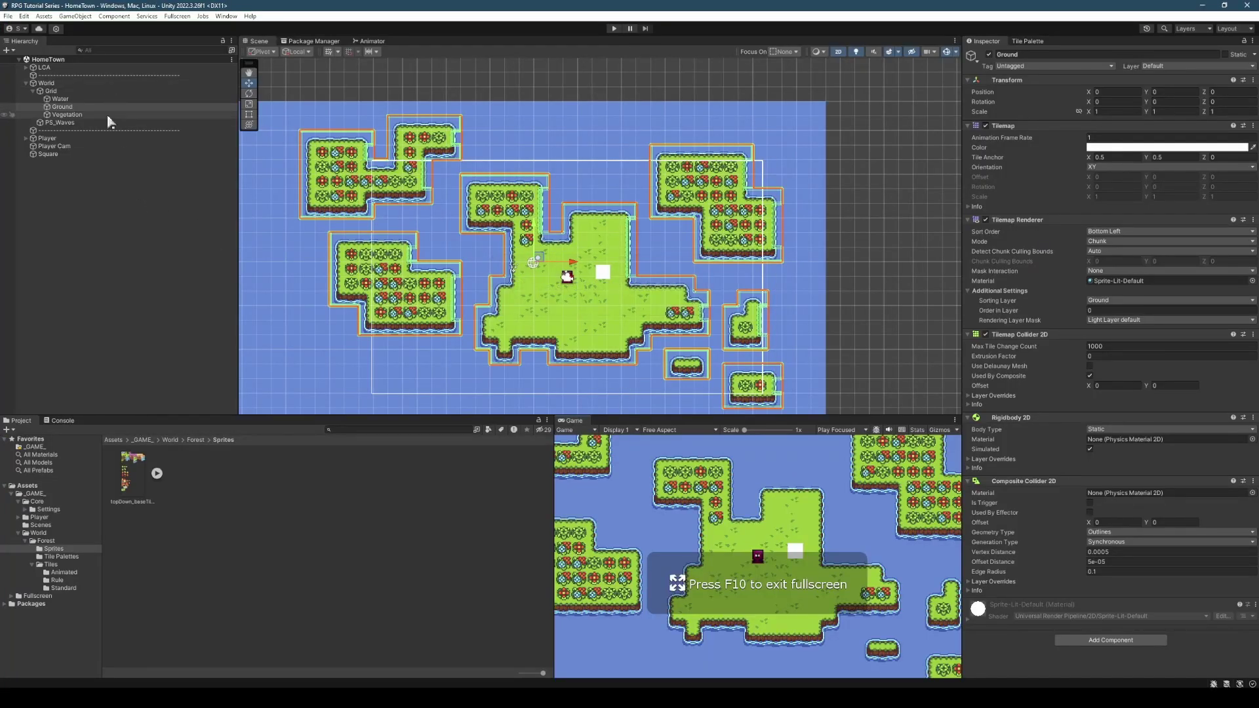
- Open the topDown_baseTiles sprite sheet in the Sprite Editor and switch it to Custom Physics Shape editing
click(126, 483)
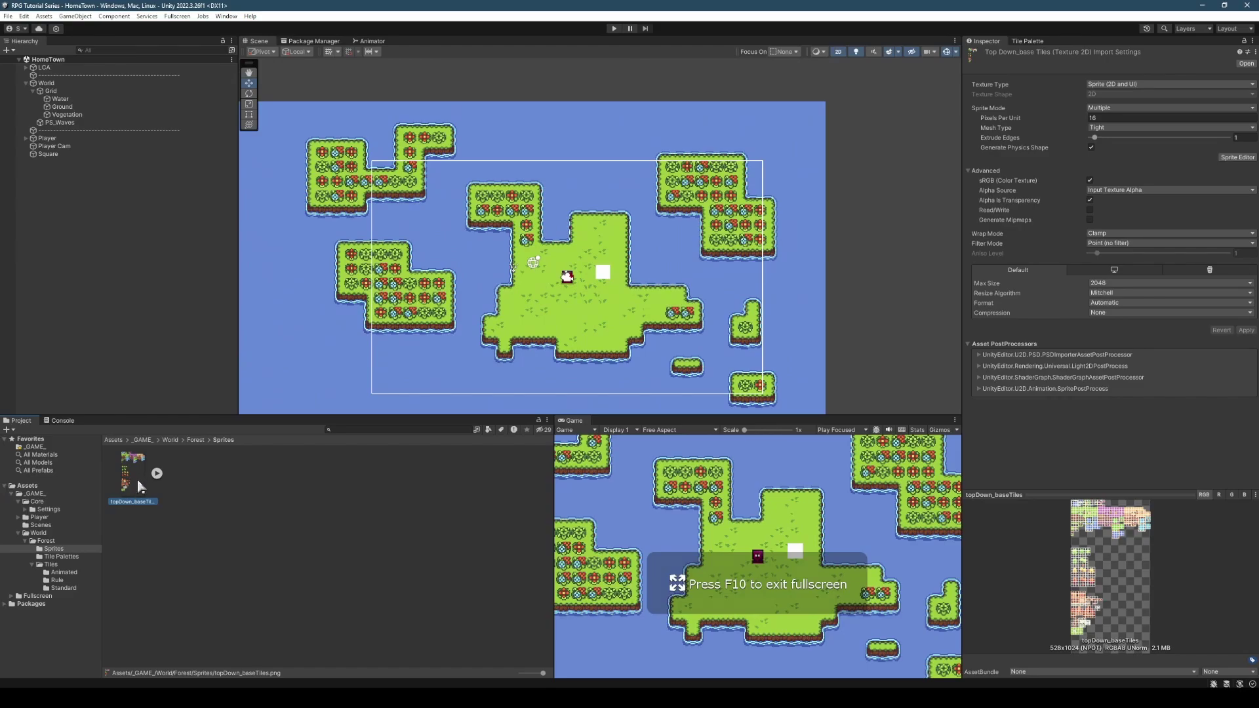
click(1236, 158)
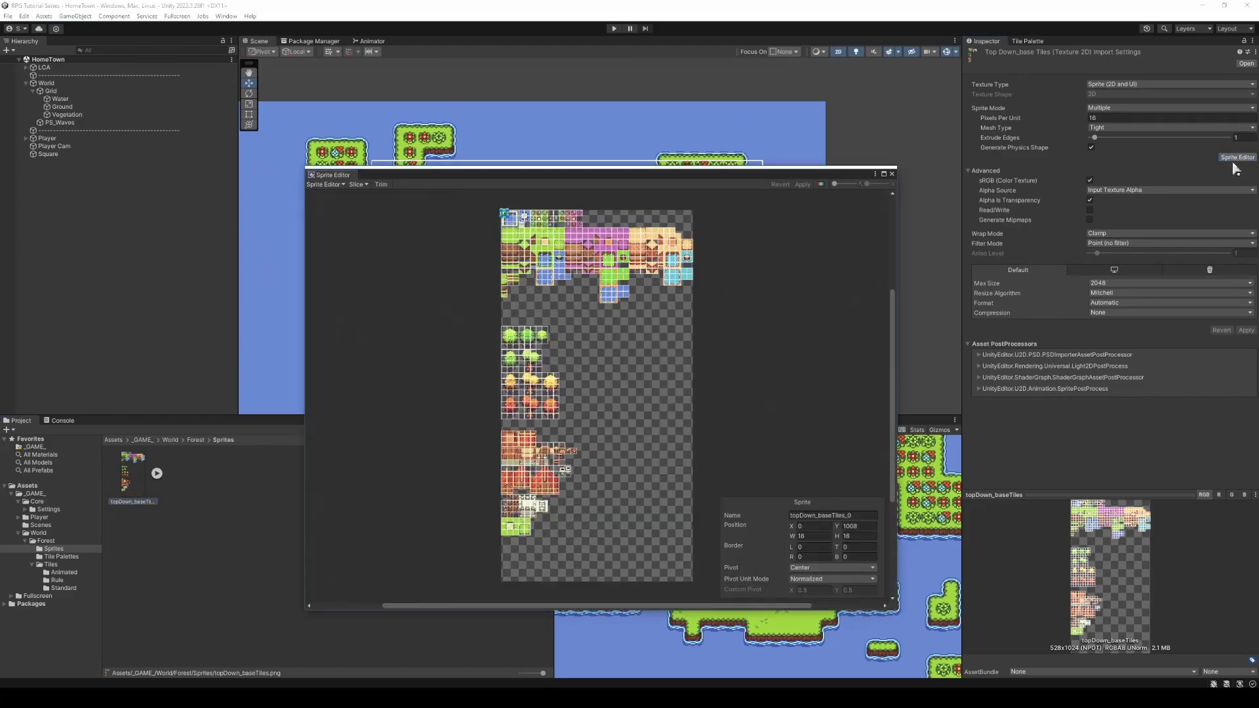
click(321, 181)
click(383, 214)
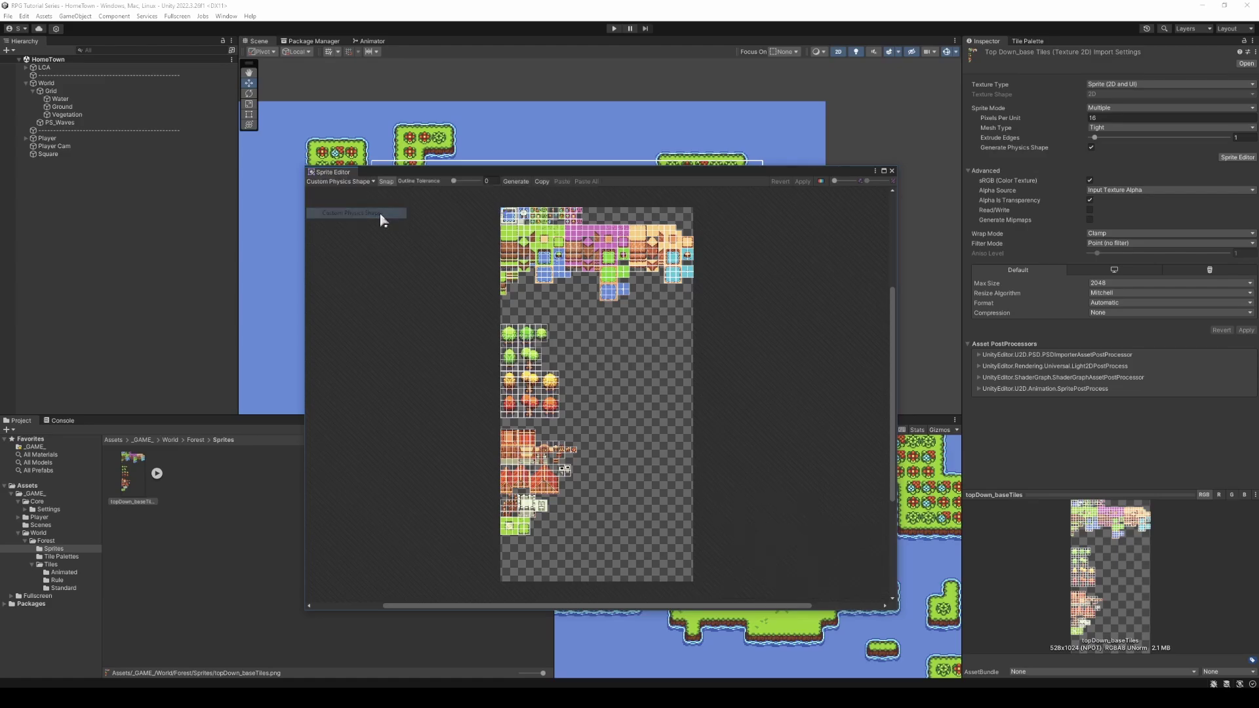
- Draw a full-height physics shape over the grass strip on the left of the grass-edged pond's upper-left corner tile
scroll(588, 268, up, 10)
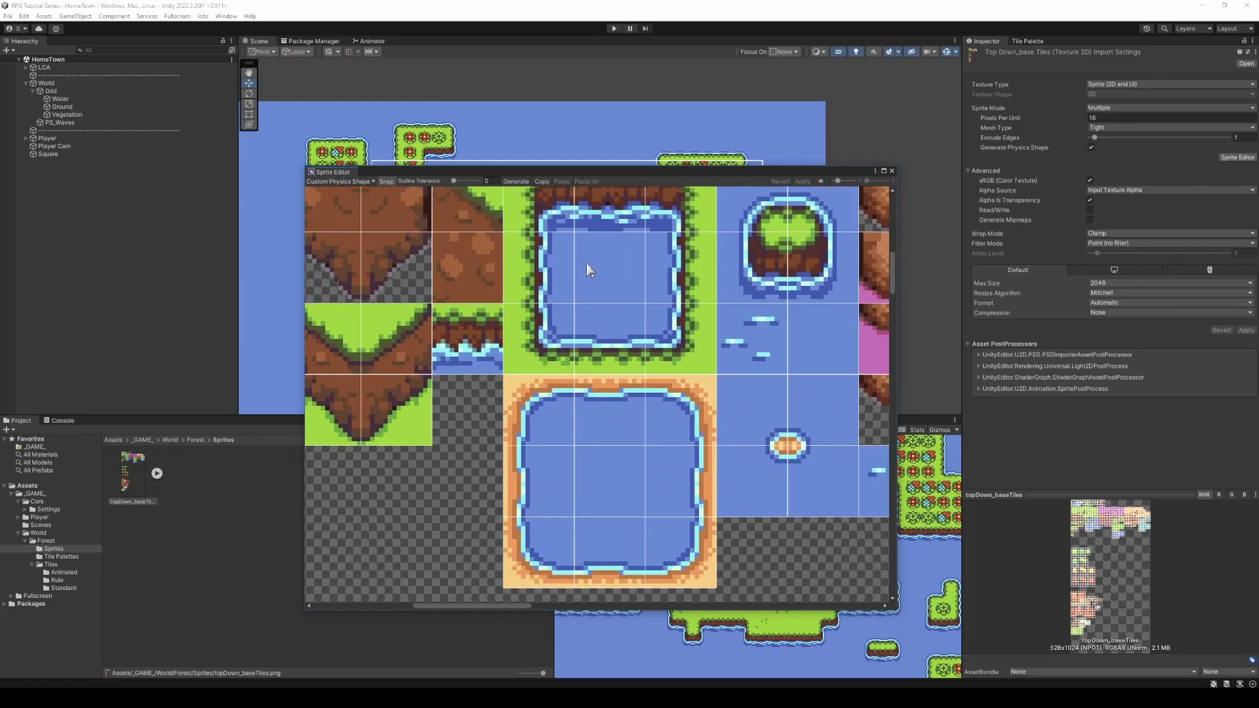
scroll(587, 269, up, 6)
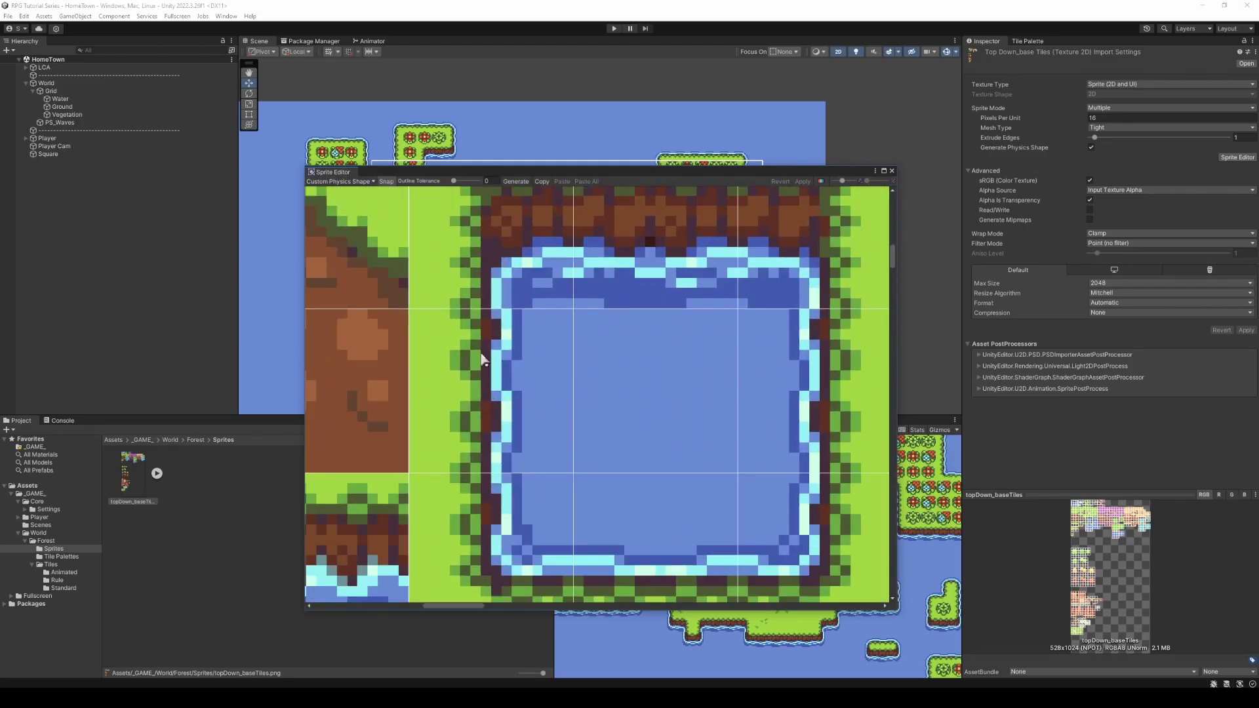
middle_drag(482, 360, 561, 465)
scroll(596, 420, up, 7)
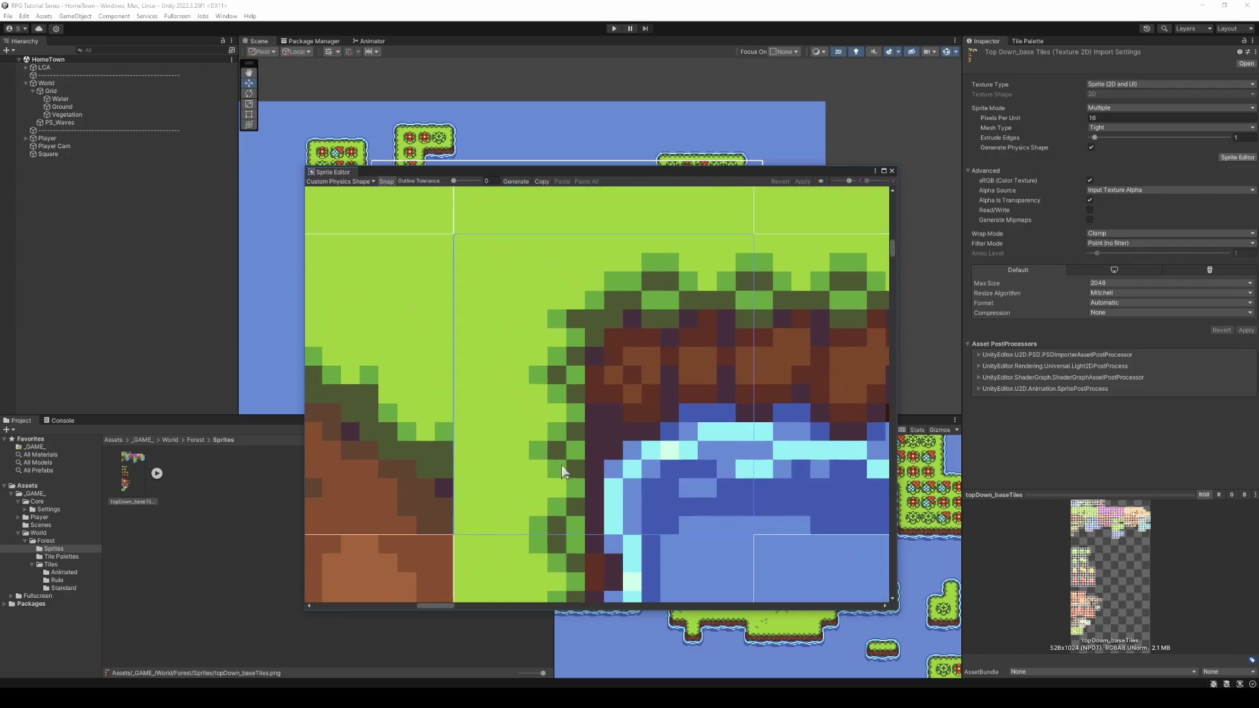
drag(586, 536, 480, 311)
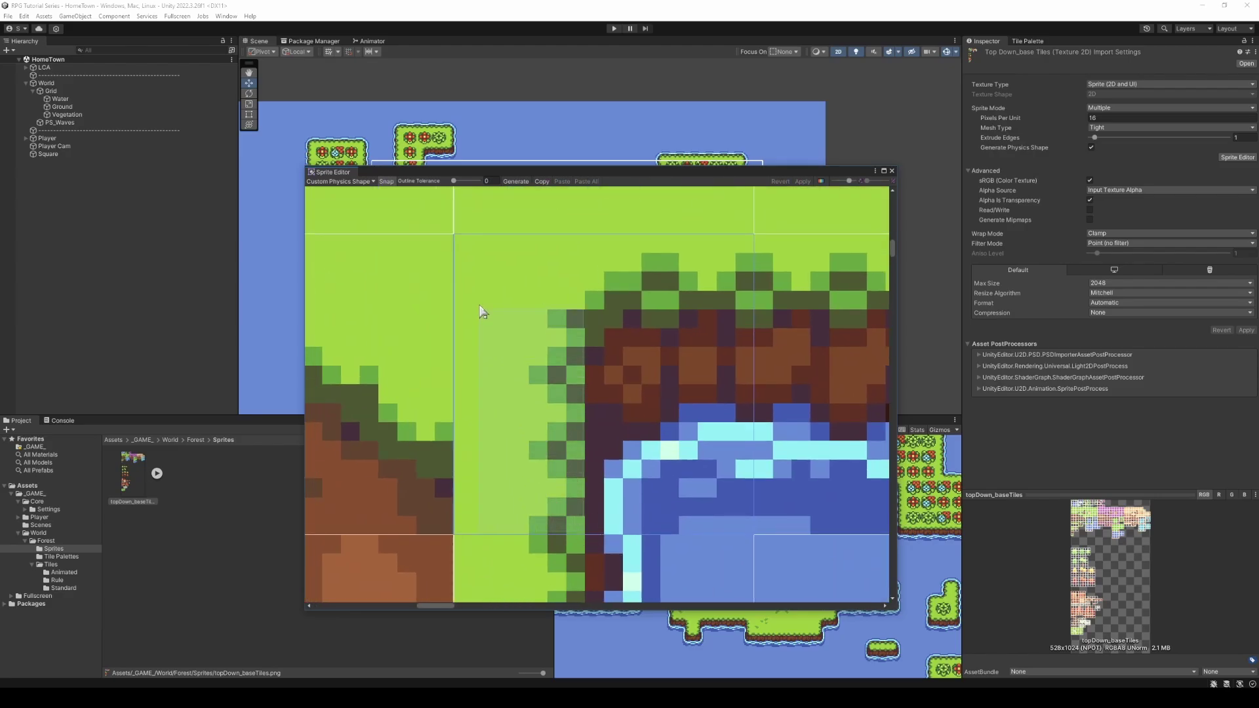
drag(472, 248, 460, 253)
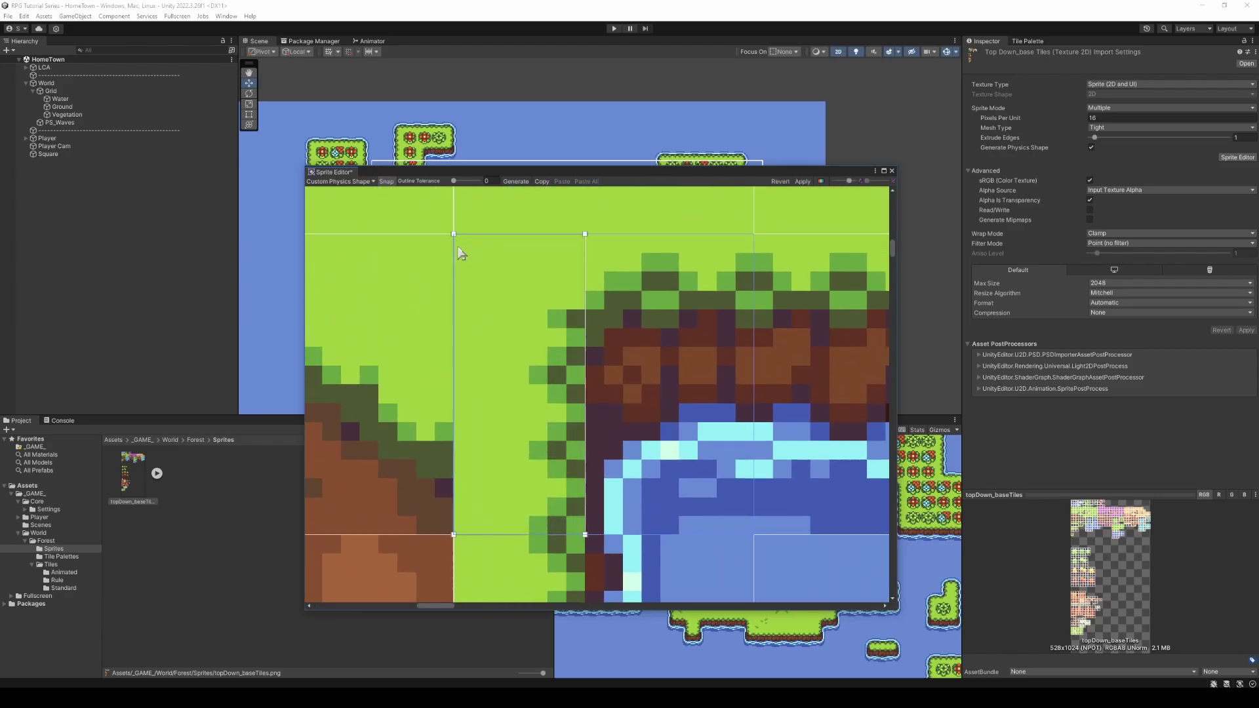
- Add vertices to the upper-left corner tile's shape and position them so it forms an L along the top and left grass edges
click(584, 310)
click(585, 262)
drag(641, 270, 754, 310)
click(584, 234)
drag(585, 234, 754, 234)
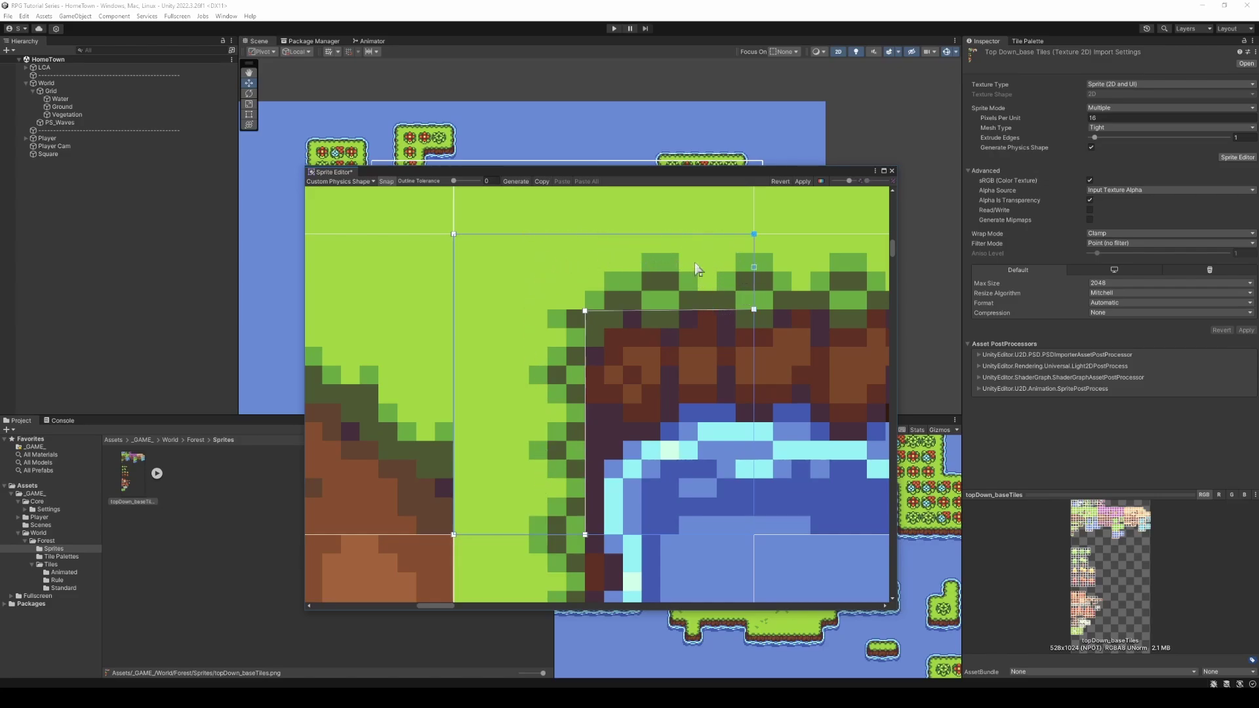
drag(585, 311, 585, 366)
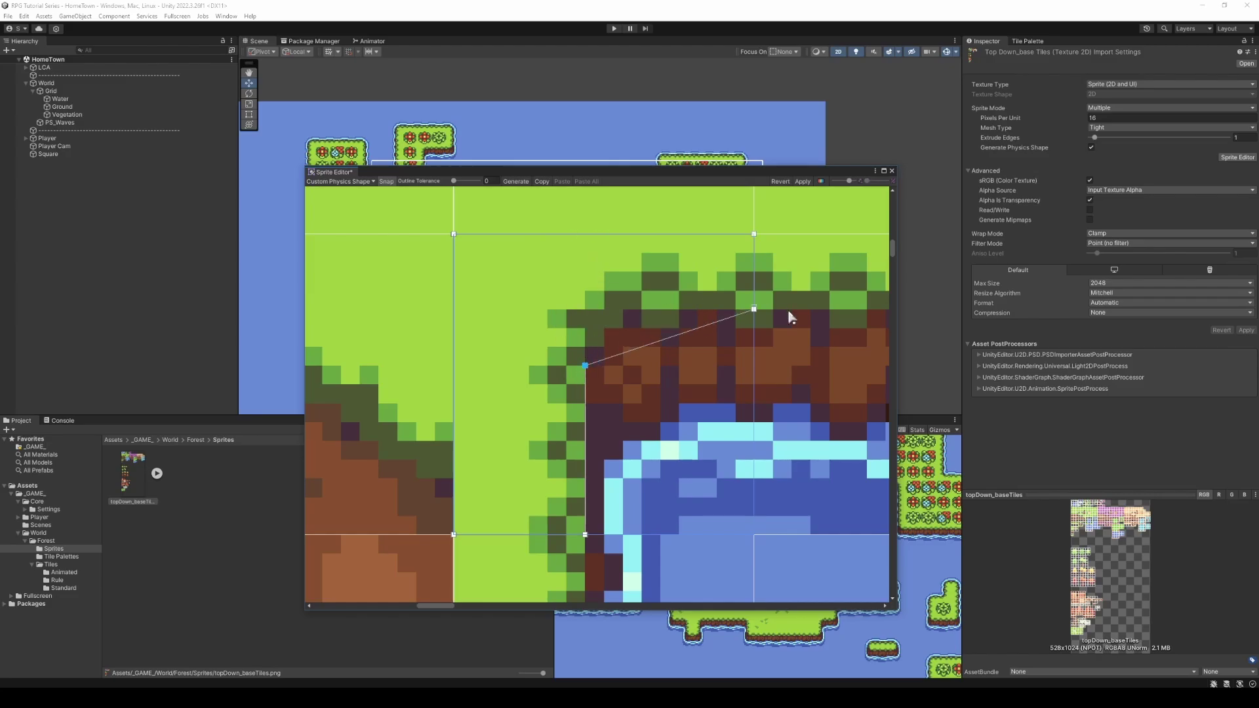
drag(586, 367, 583, 310)
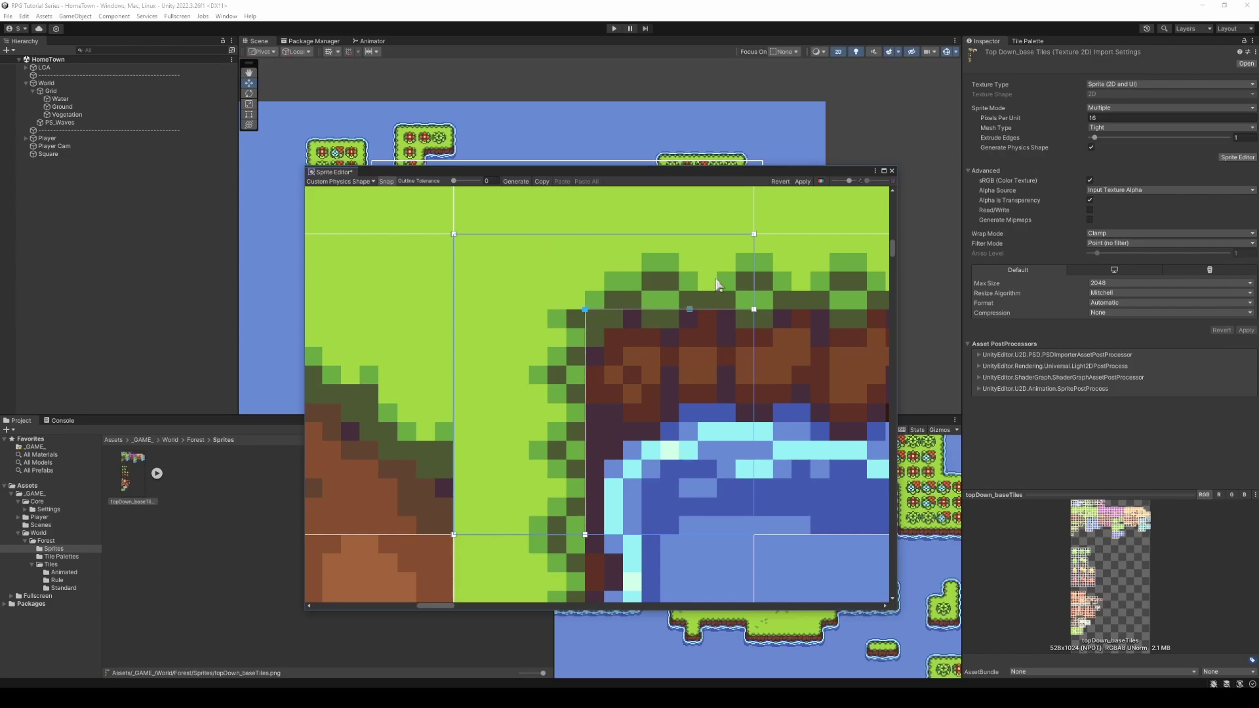
- Draw a full-width rectangular physics shape over the grass band of the pond's top-middle tile, ending at the brown cliff edge
scroll(718, 284, right, 8)
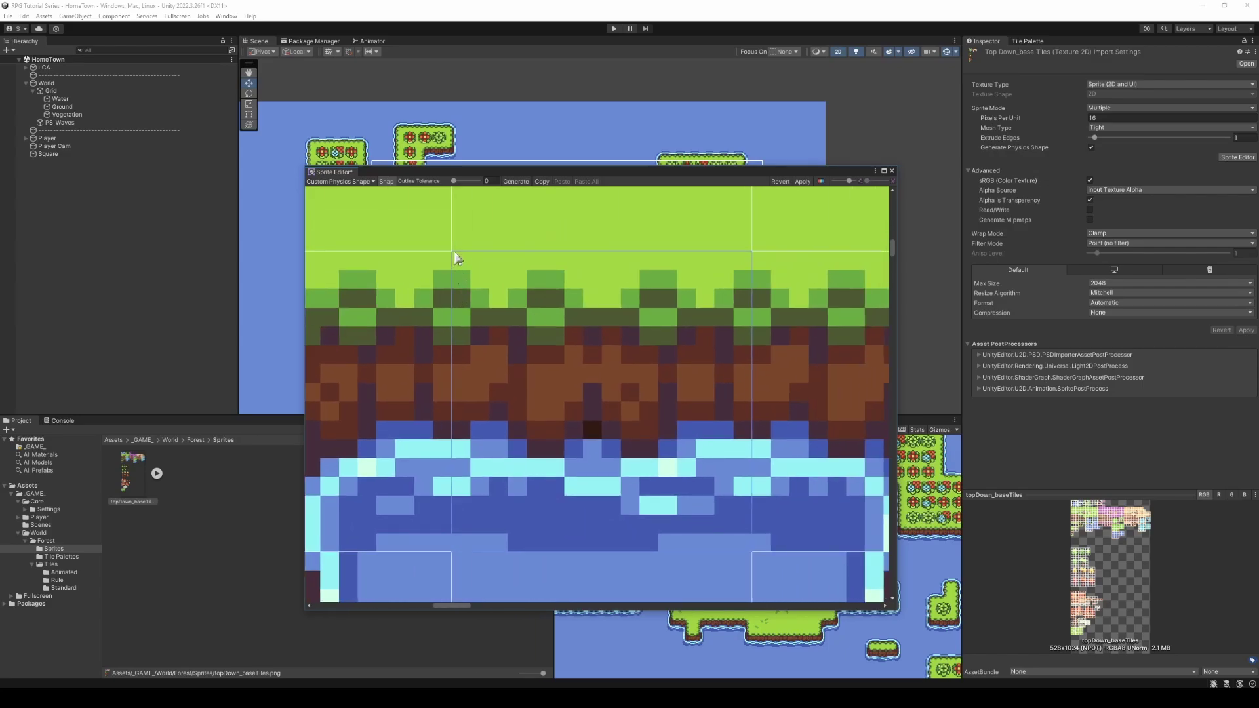
drag(455, 254, 751, 326)
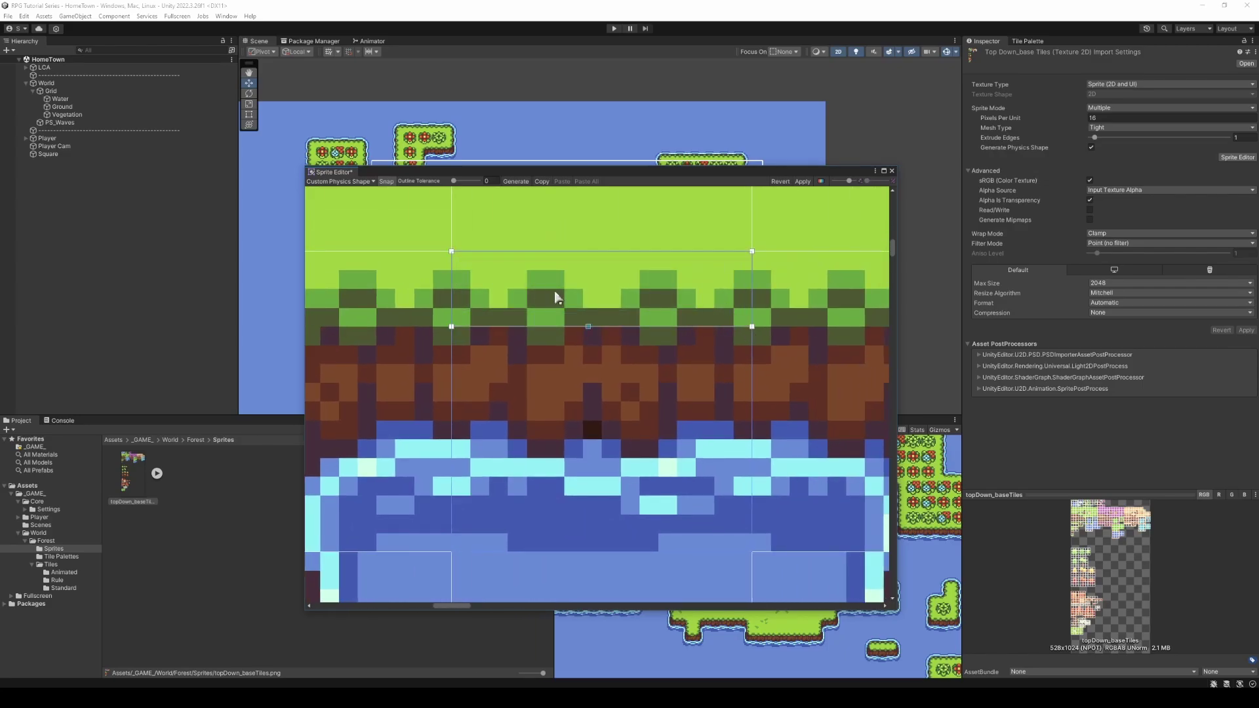
scroll(583, 341, right, 5)
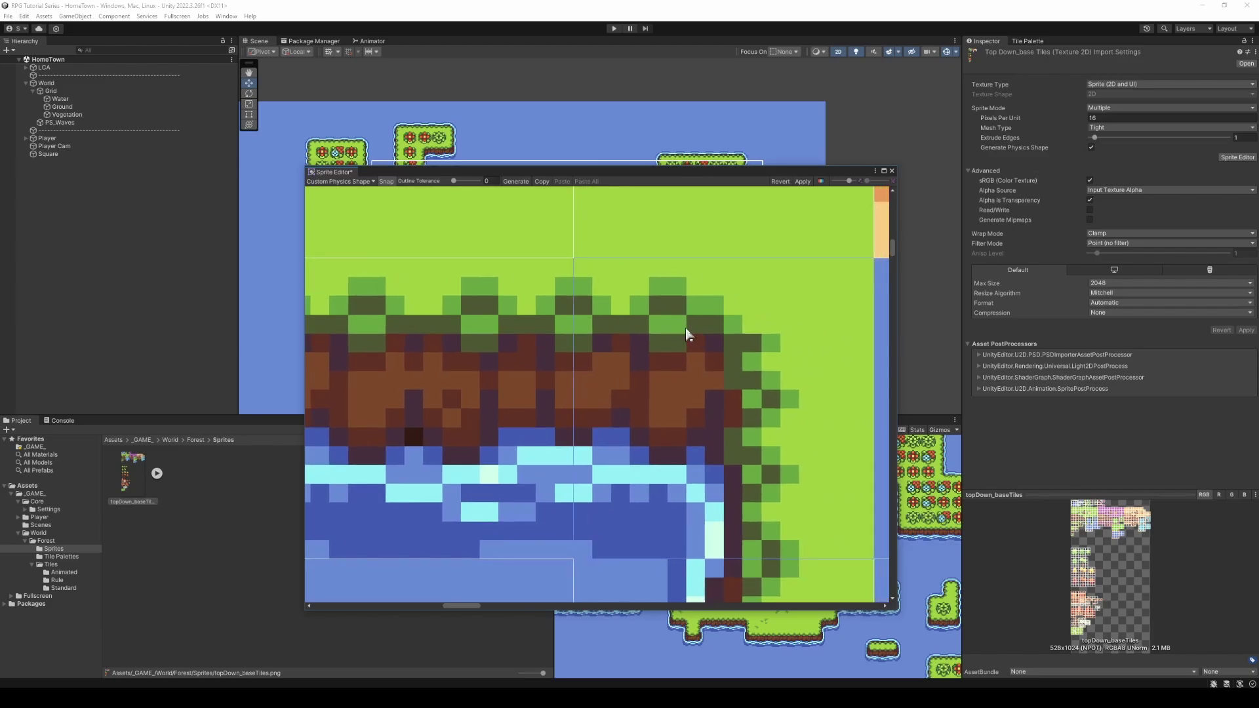
click(473, 310)
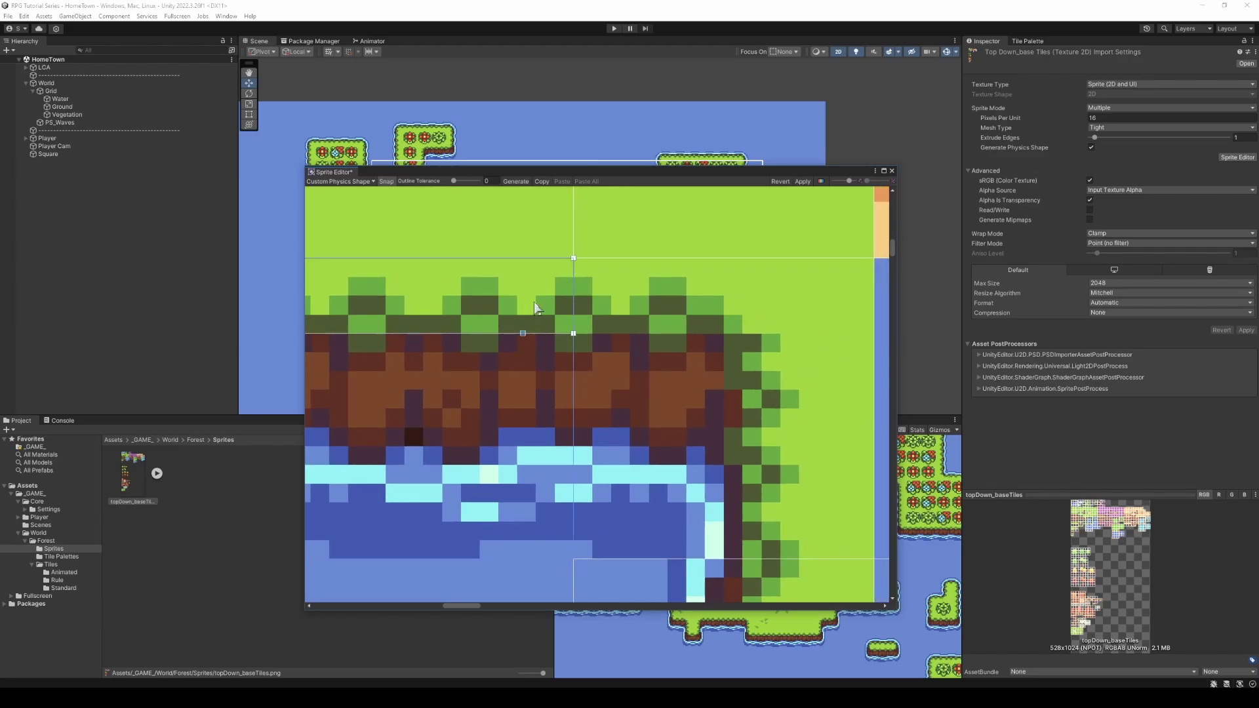
- Create an L-shaped physics shape on the pond's upper-right corner tile, following its top and right grass edges
scroll(524, 281, right, 3)
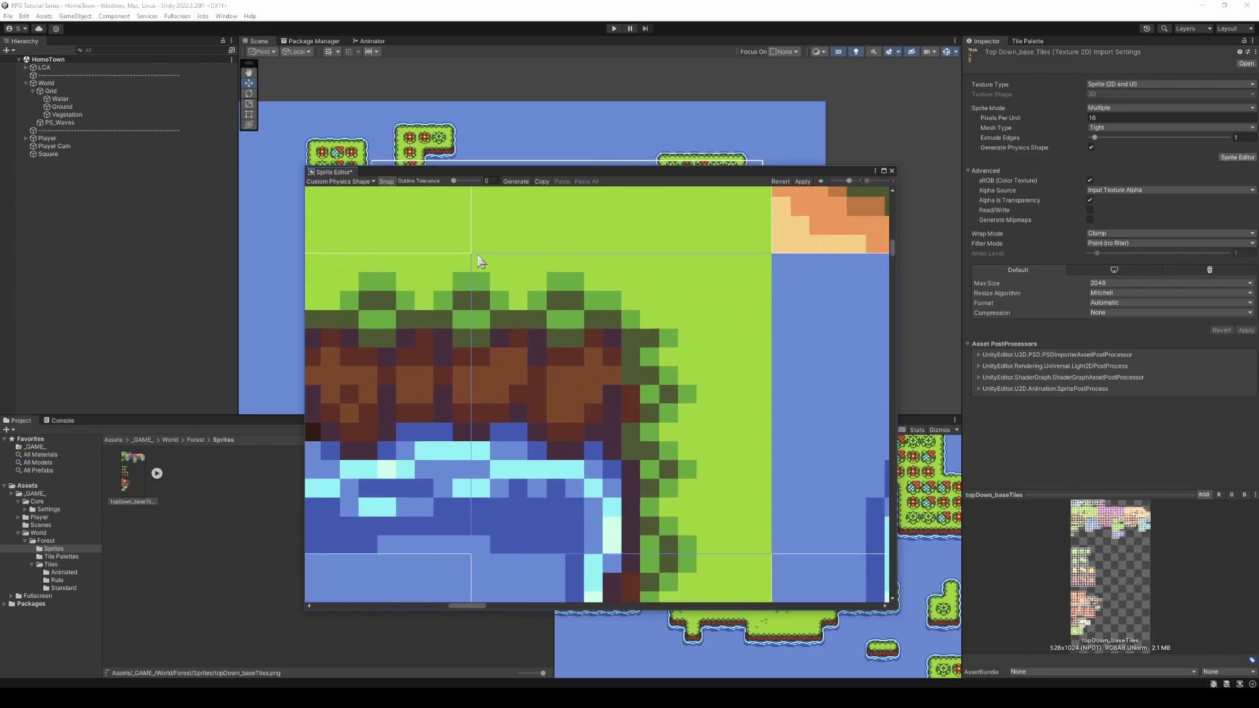
drag(473, 256, 770, 328)
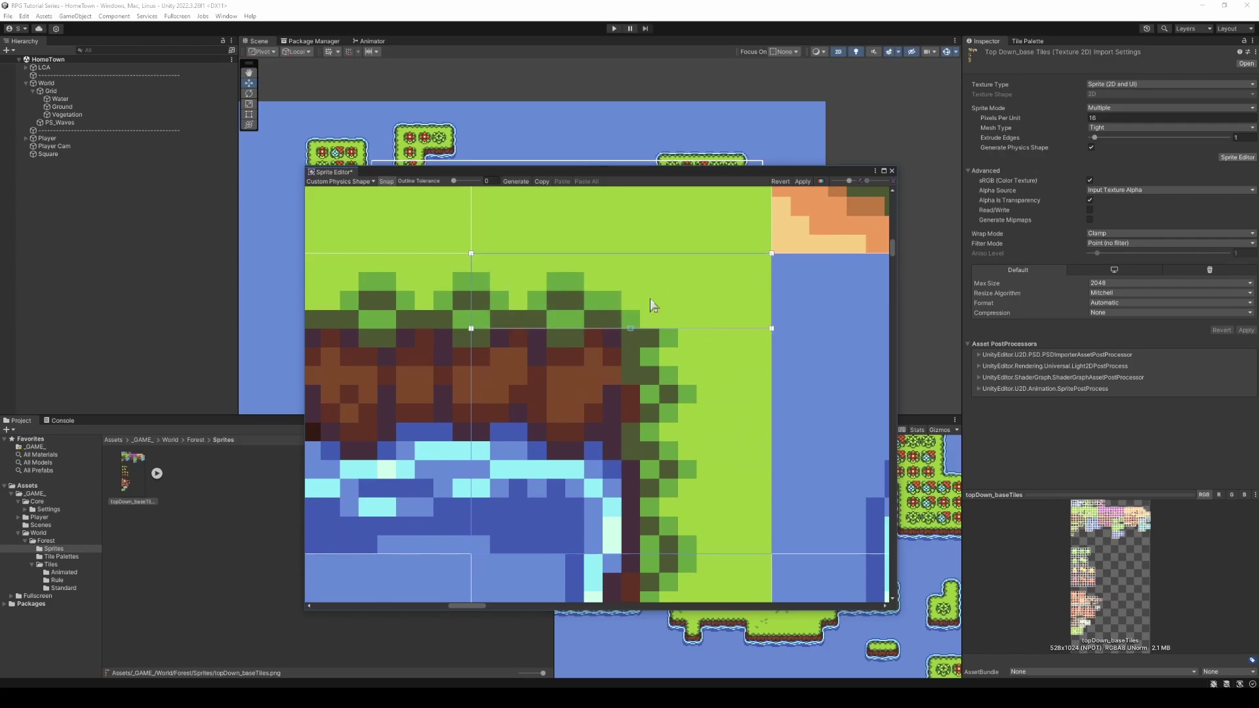
middle_drag(686, 360, 668, 312)
click(604, 284)
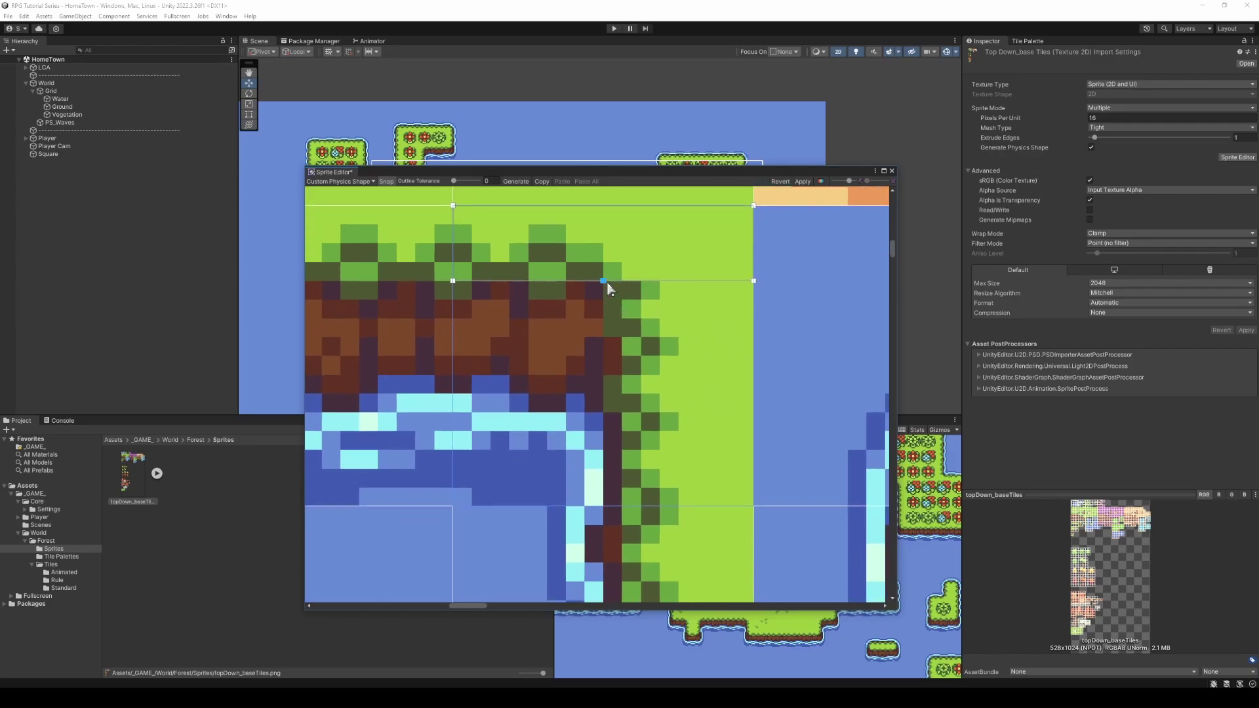
drag(679, 283, 603, 508)
drag(753, 281, 748, 508)
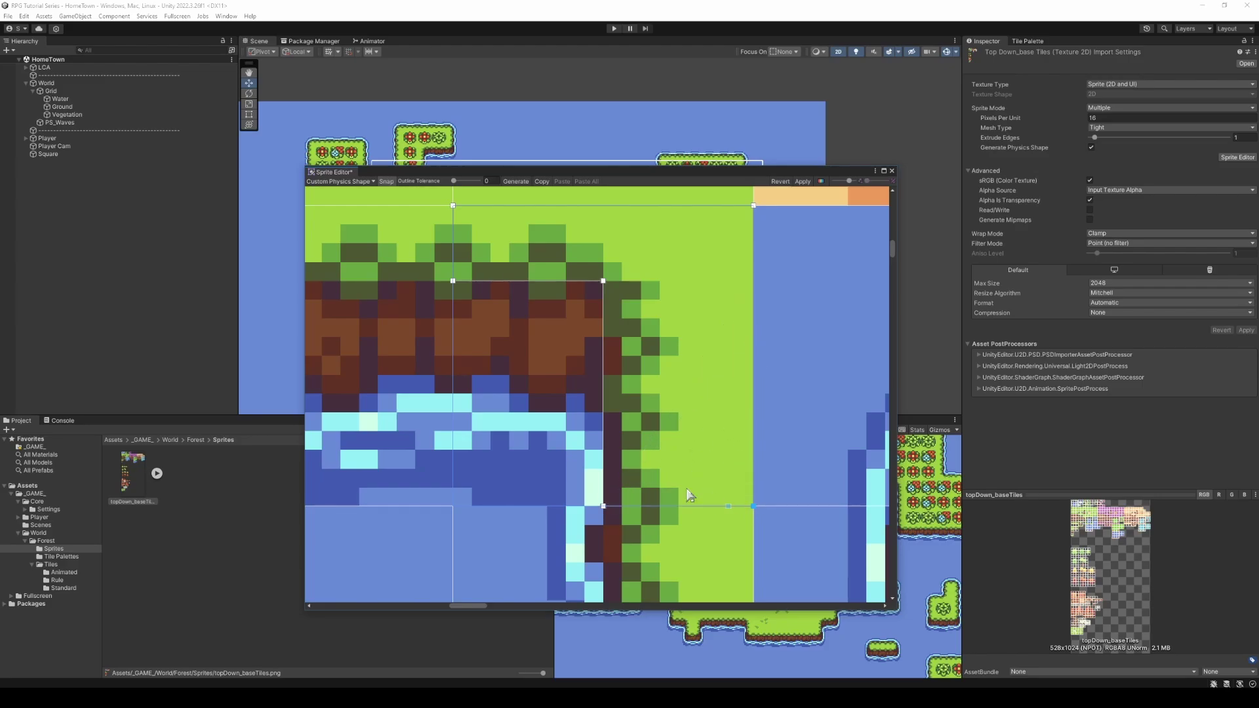
- Draw a full-height physics shape over the grass strip of the pond's right-middle tile, starting beside the brown edge
middle_drag(647, 547, 697, 308)
click(728, 383)
middle_drag(731, 392, 694, 314)
middle_drag(737, 216, 739, 243)
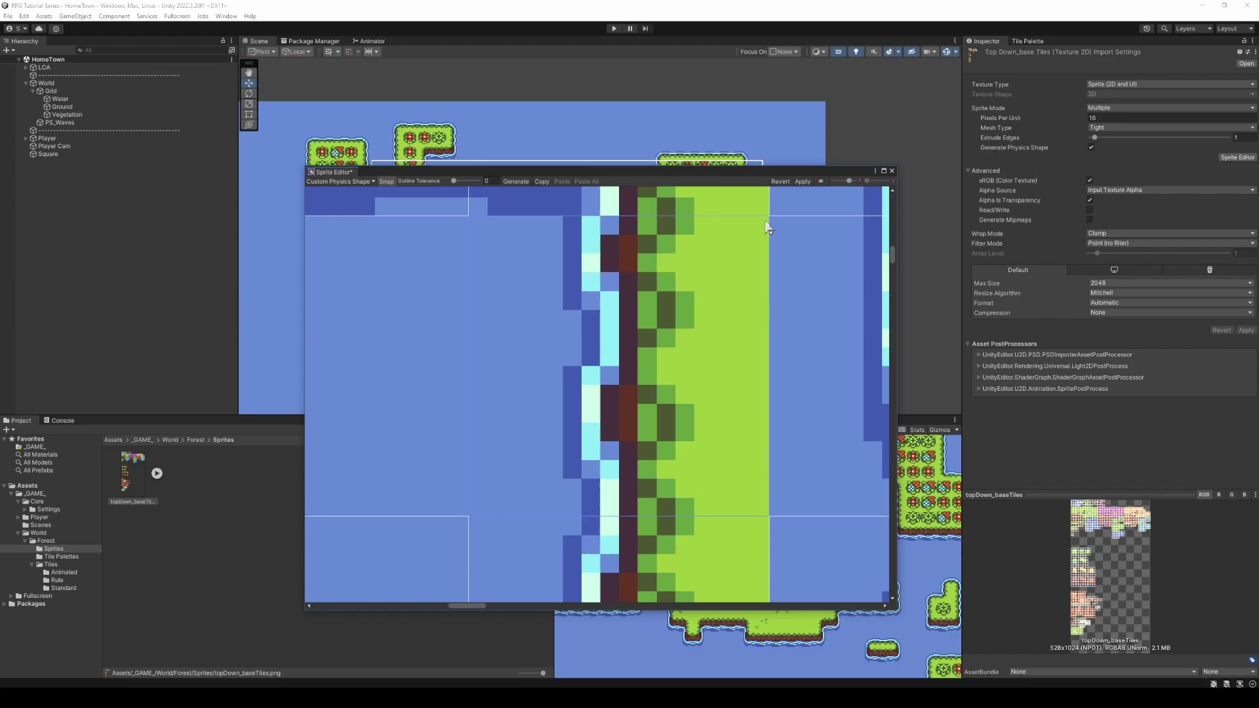
drag(687, 328, 639, 516)
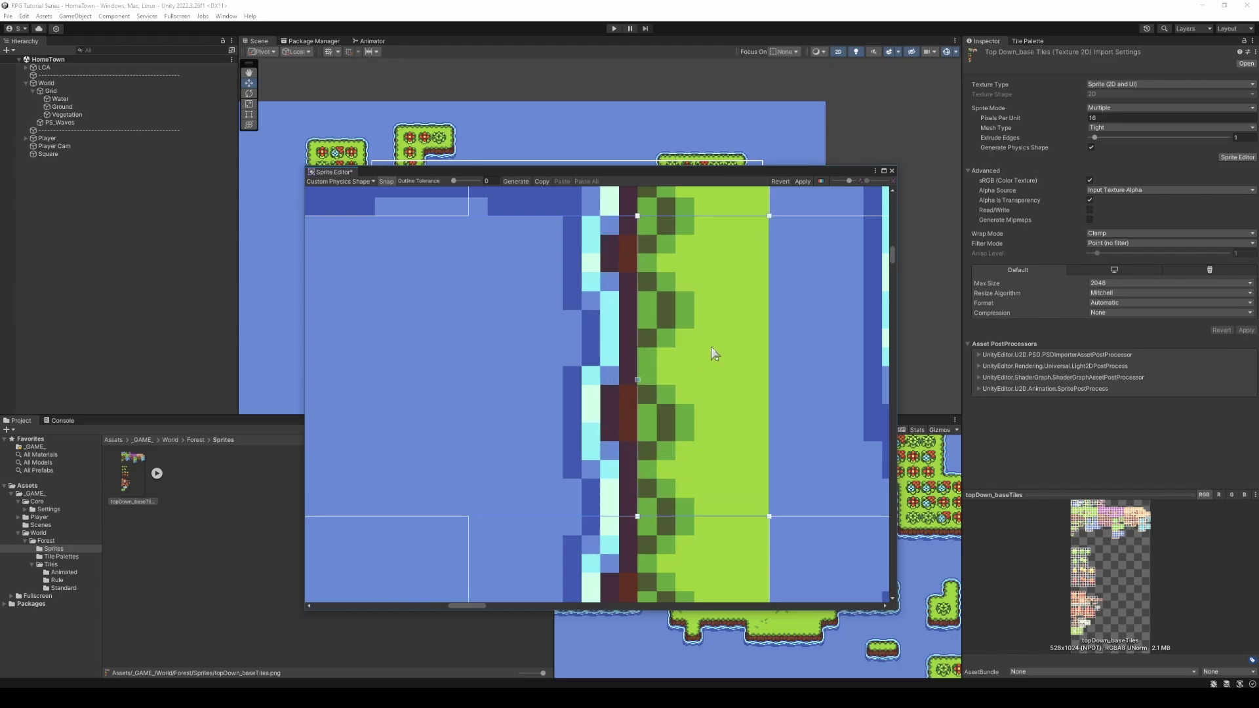
- Shift the inner vertices of the upper-right corner tile's shape one pixel right to align with the right-middle tile's shape
middle_drag(712, 348, 728, 505)
click(671, 293)
middle_drag(671, 293, 683, 334)
scroll(682, 334, down, 4)
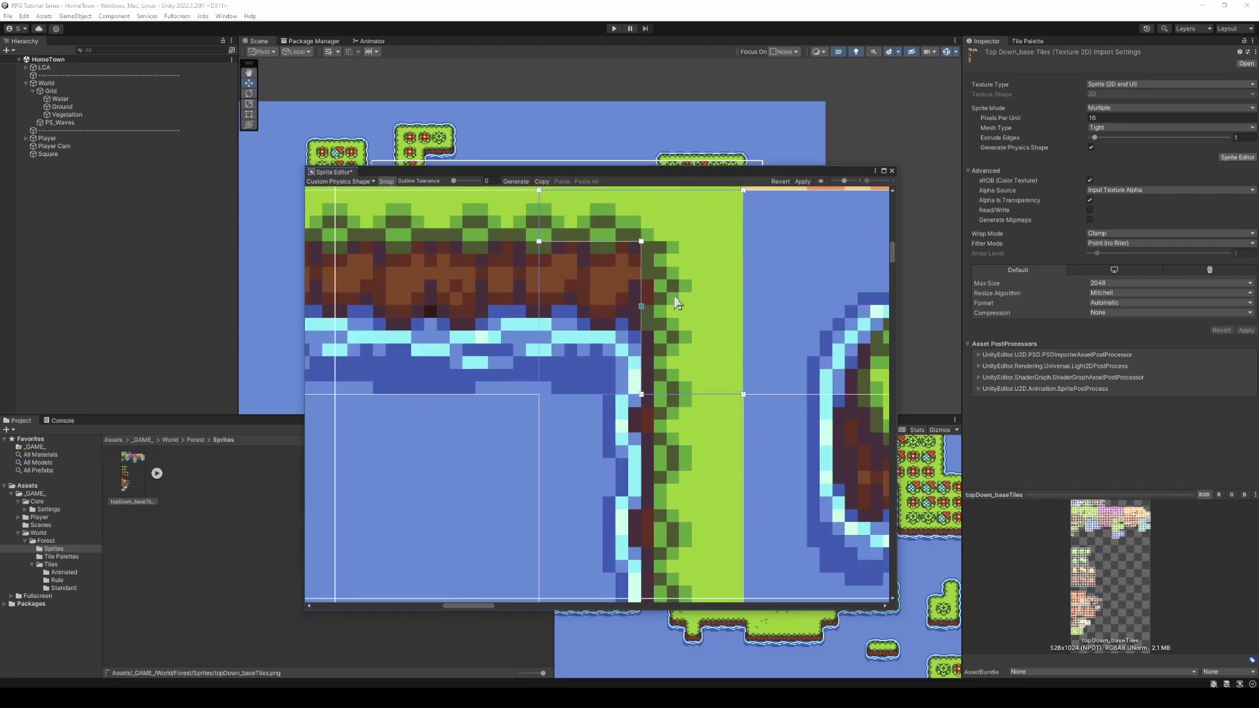
click(672, 462)
click(604, 348)
scroll(658, 388, up, 6)
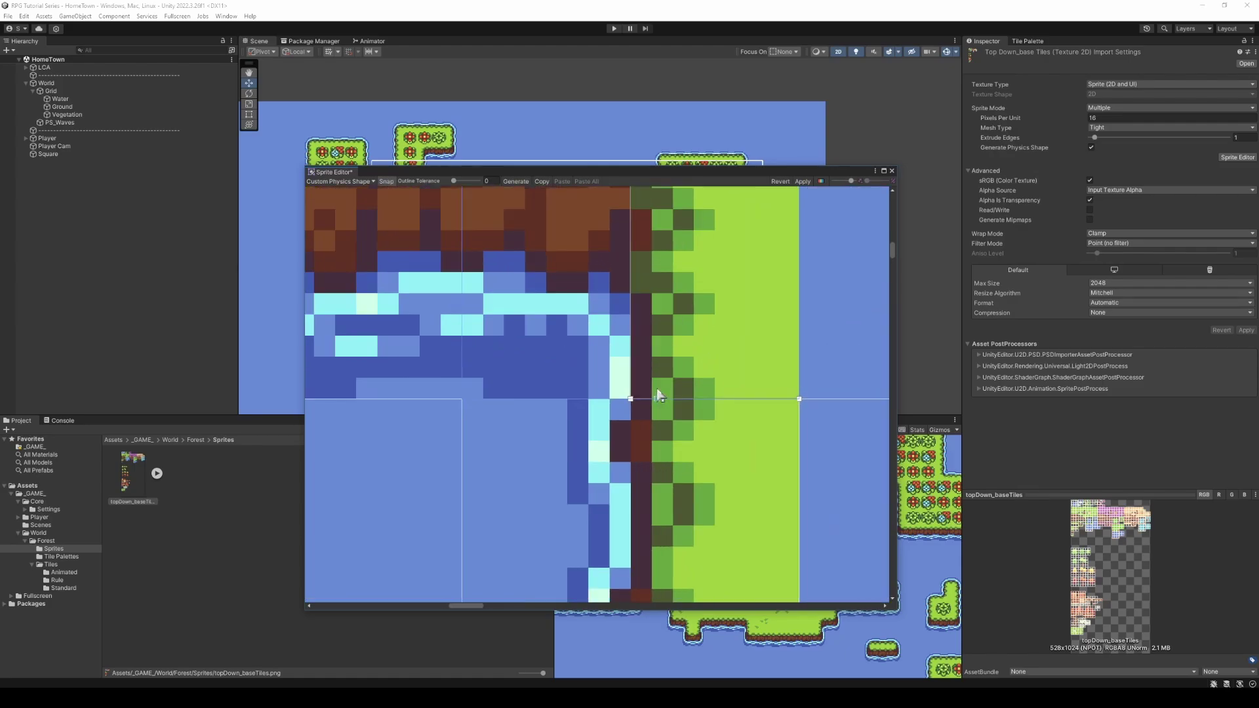
drag(631, 397, 650, 394)
middle_drag(651, 393, 653, 552)
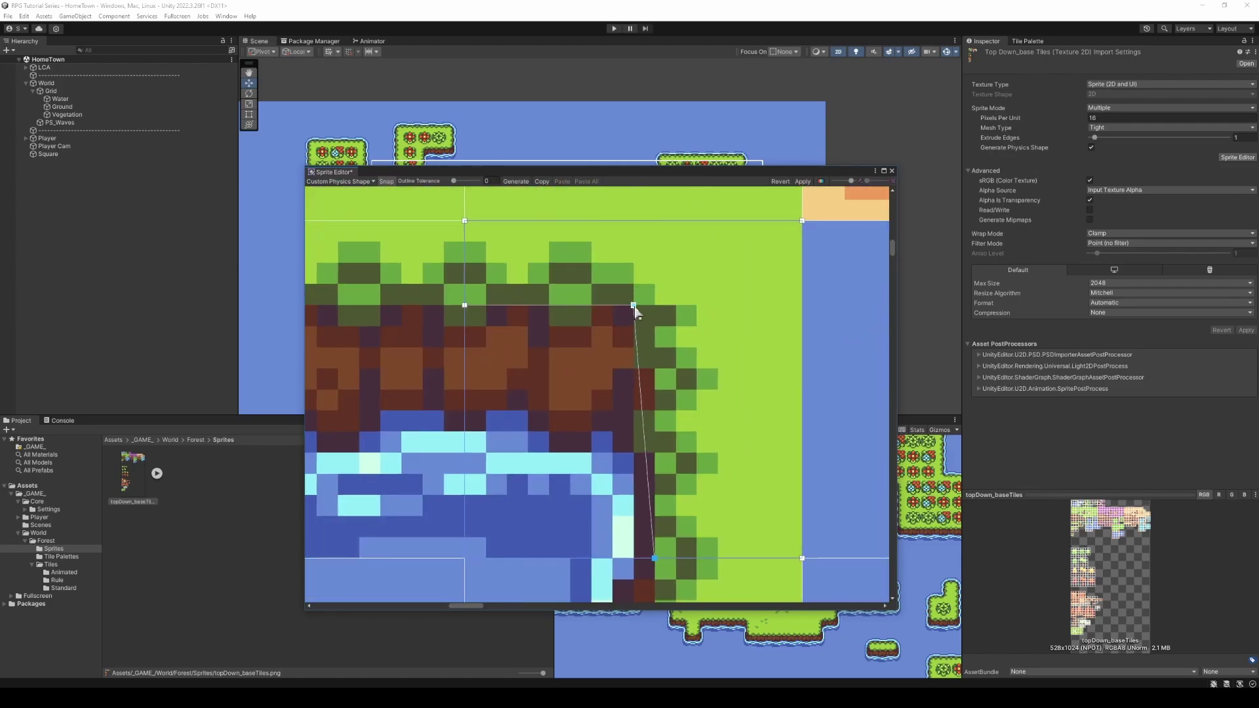
drag(634, 305, 654, 305)
- Create an L-shaped physics shape on the pond's lower-right corner tile, following its right and bottom grass edges
scroll(655, 394, down, 3)
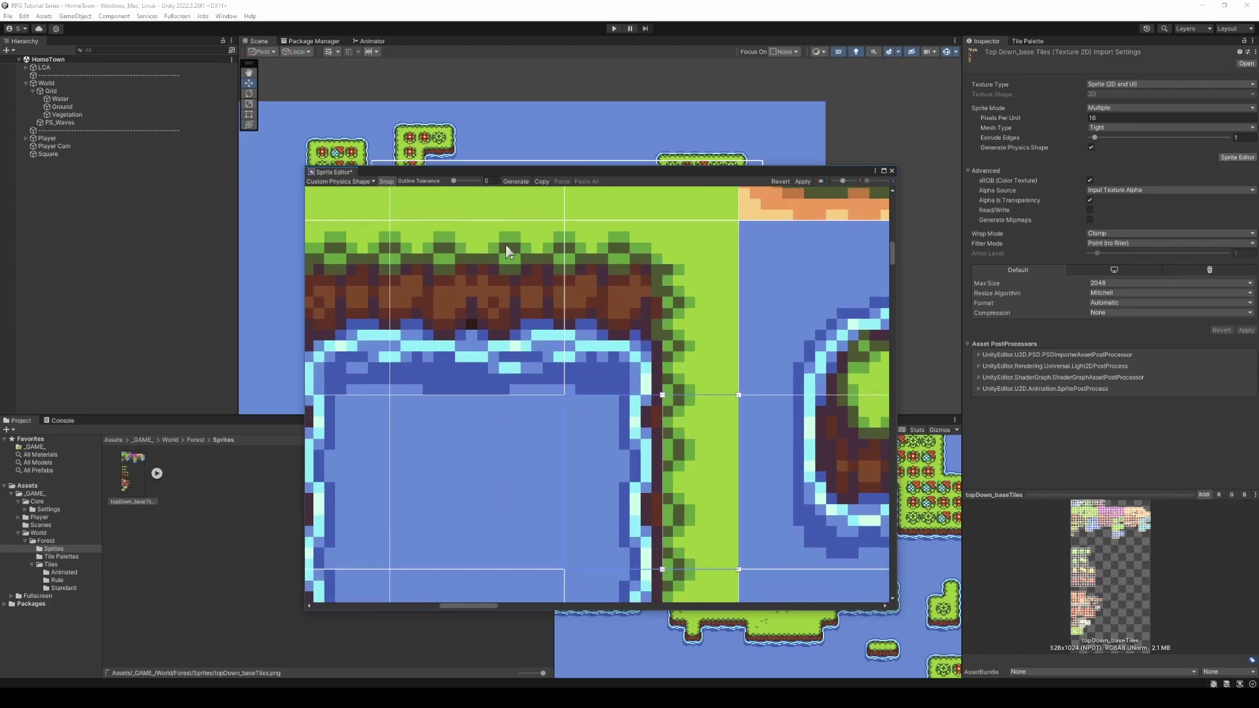
scroll(581, 308, down, 3)
scroll(675, 357, down, 3)
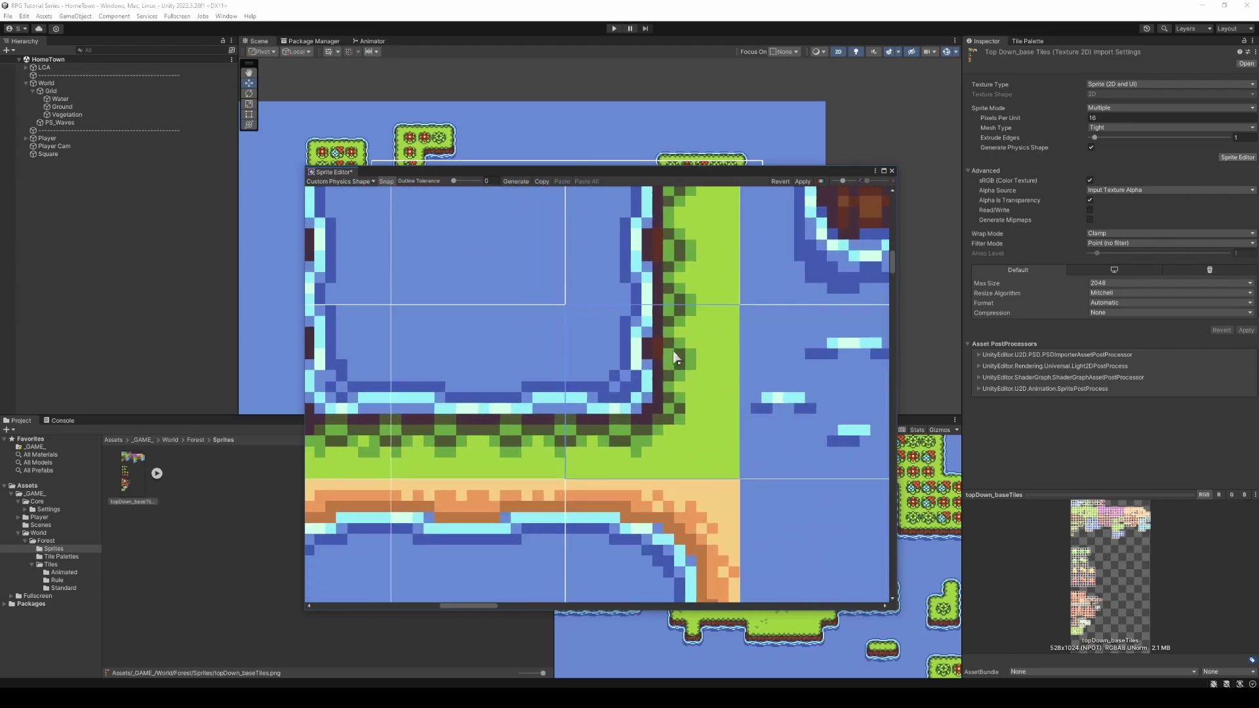
scroll(675, 357, up, 2)
mouse_move(656, 282)
mouse_down()
mouse_move(740, 417)
mouse_move(770, 544)
mouse_up()
middle_drag(629, 462, 680, 418)
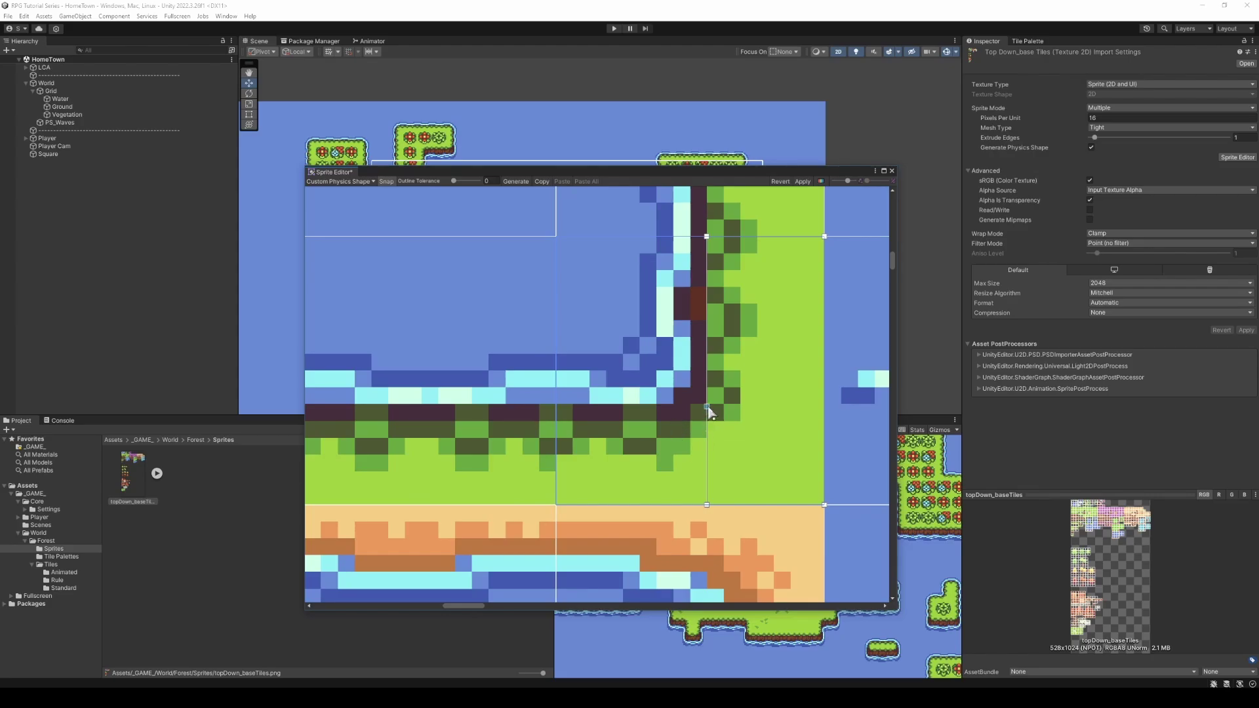
drag(706, 419, 556, 420)
- Draw a full-width rectangular physics shape over the grass band of the pond's bottom-middle tile, starting at the dark bank edge
scroll(690, 438, down, 6)
middle_drag(584, 444, 785, 417)
click(649, 470)
scroll(694, 464, up, 6)
scroll(695, 465, up, 1)
mouse_move(820, 383)
mouse_down()
mouse_move(688, 439)
mouse_move(547, 466)
mouse_up()
scroll(562, 477, down, 2)
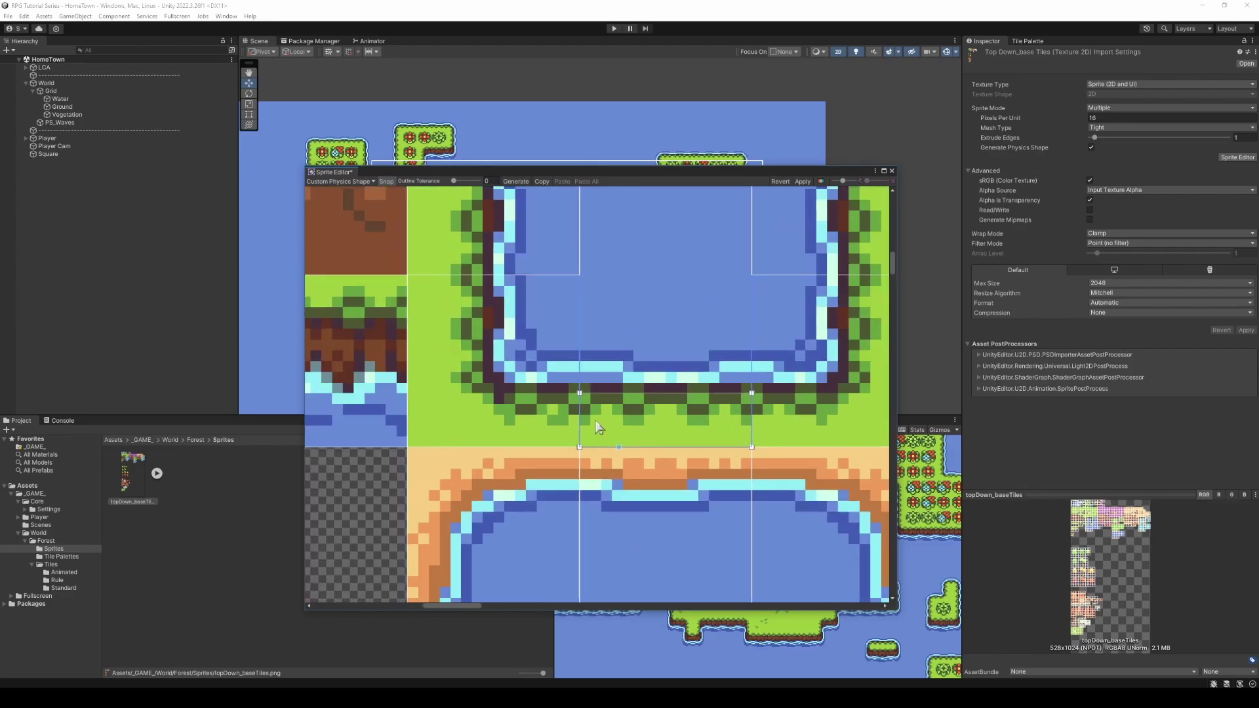
- Create an L-shaped physics shape on the pond's lower-left corner tile, lining it up with the left-middle tile's shape
scroll(656, 459, left, 3)
scroll(770, 439, up, 2)
drag(748, 424, 465, 507)
middle_drag(538, 406, 580, 463)
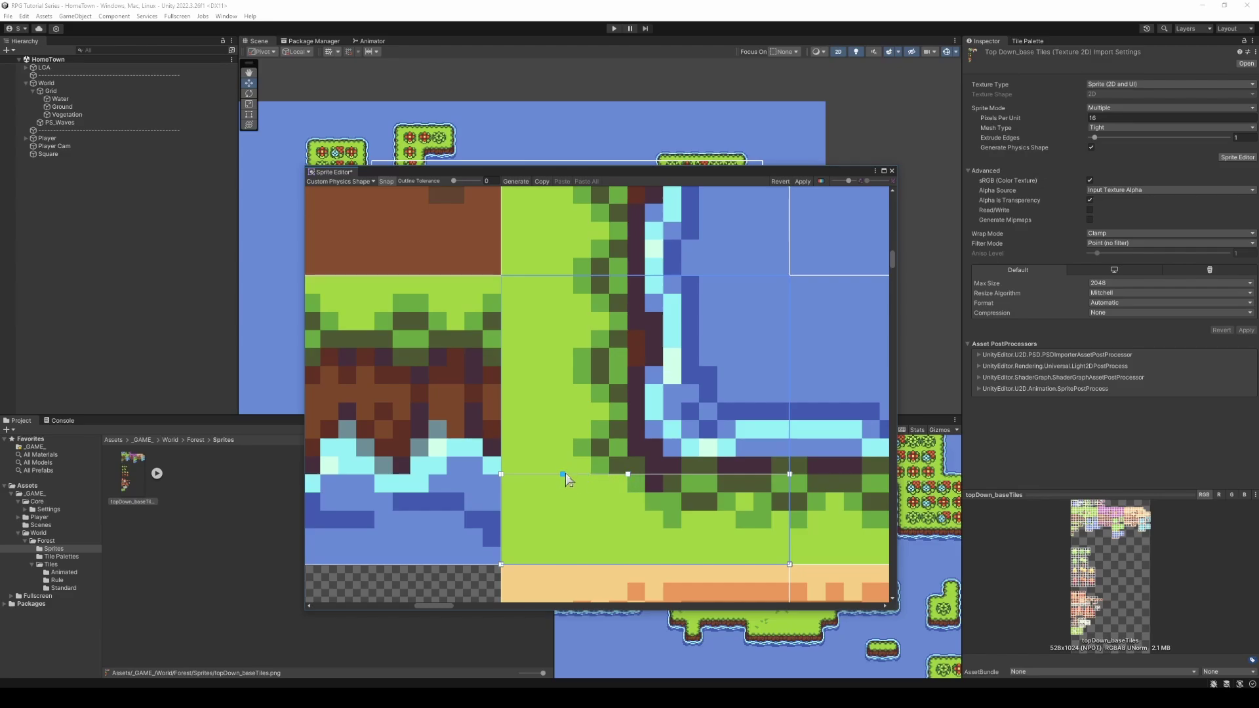
drag(565, 473, 627, 275)
drag(502, 477, 502, 277)
scroll(562, 450, down, 3)
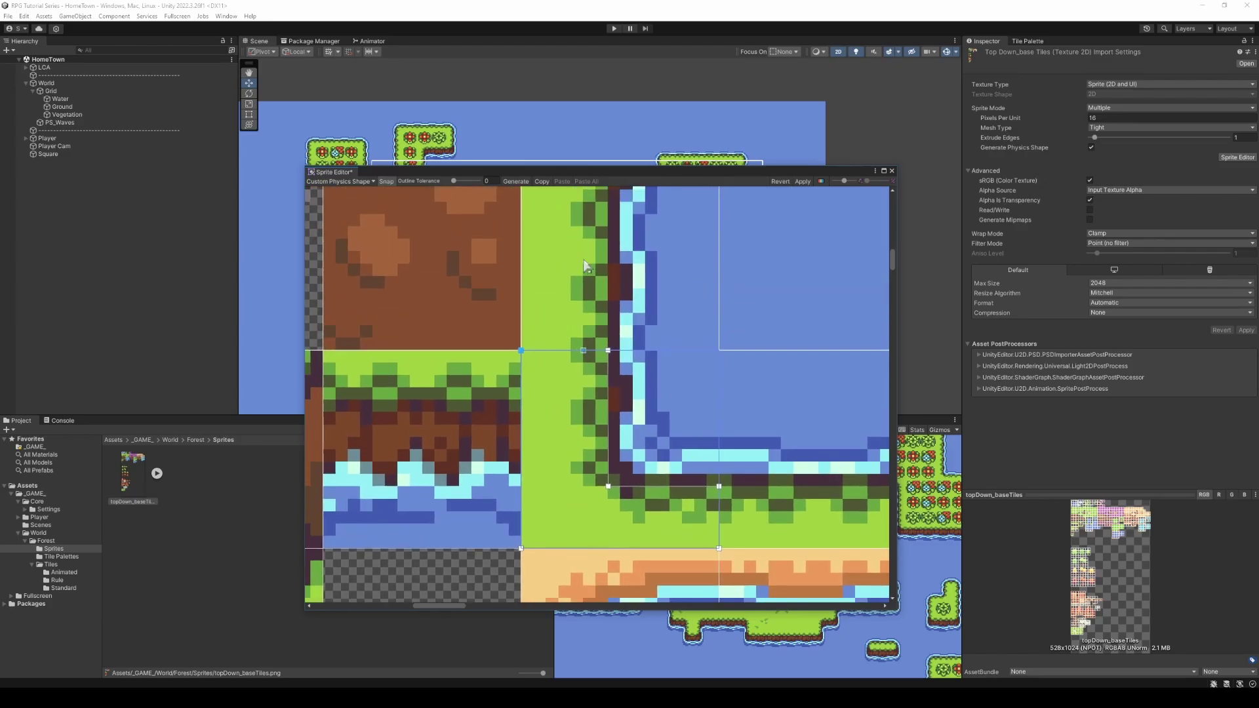
scroll(571, 290, down, 6)
middle_drag(746, 381, 598, 404)
scroll(553, 251, down, 2)
middle_drag(553, 250, 573, 354)
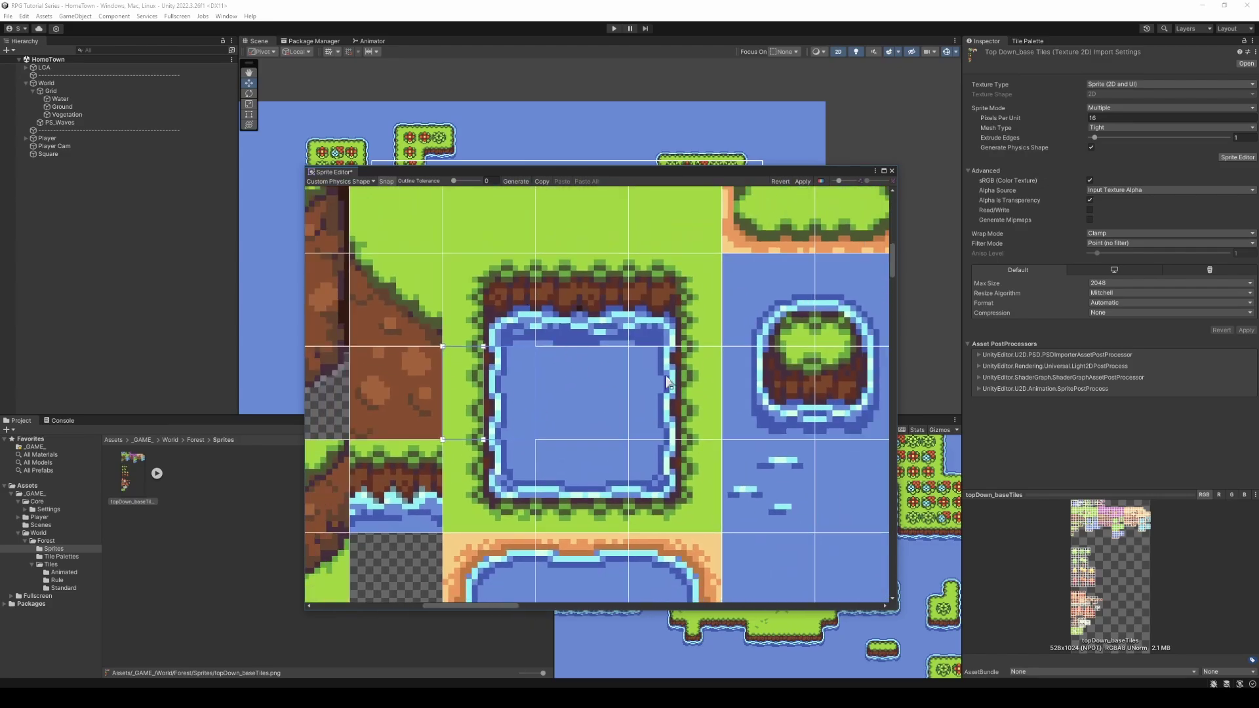
- Draw a square physics shape about 6 pixels wide over the grass of the small island's upper-left tile, reaching the tile's inner corner
middle_drag(741, 381, 610, 367)
scroll(649, 321, up, 6)
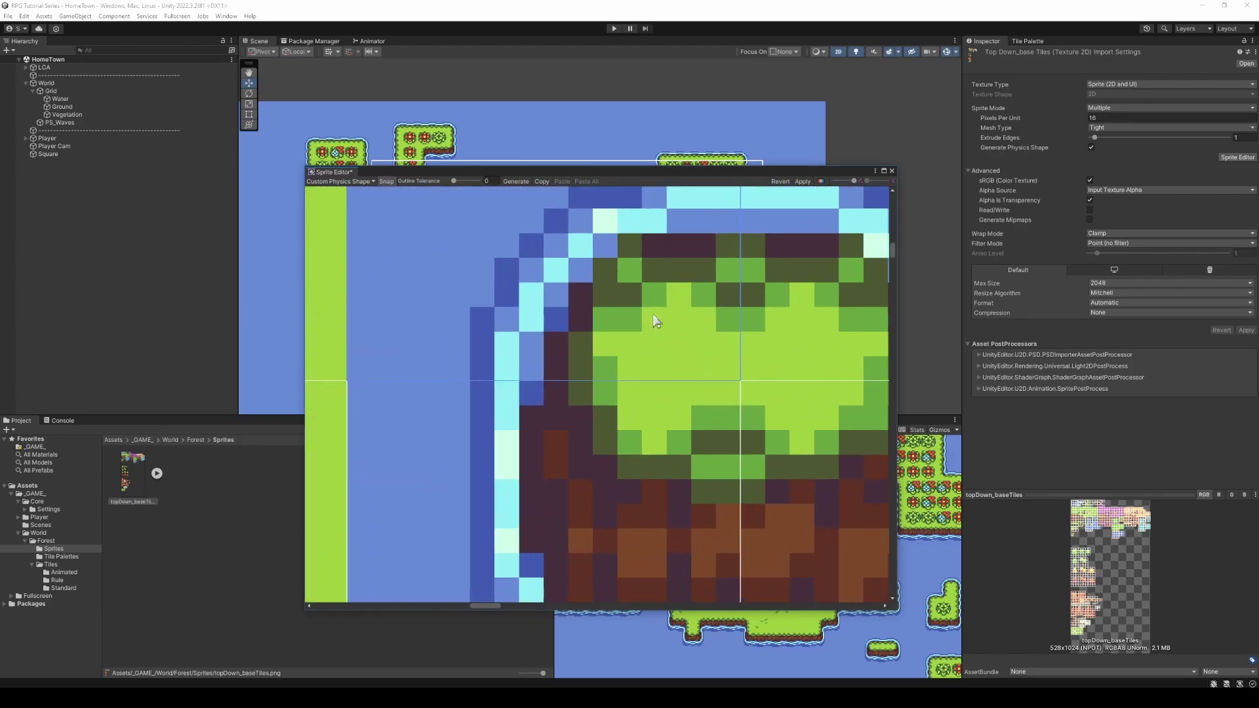
drag(568, 279, 696, 406)
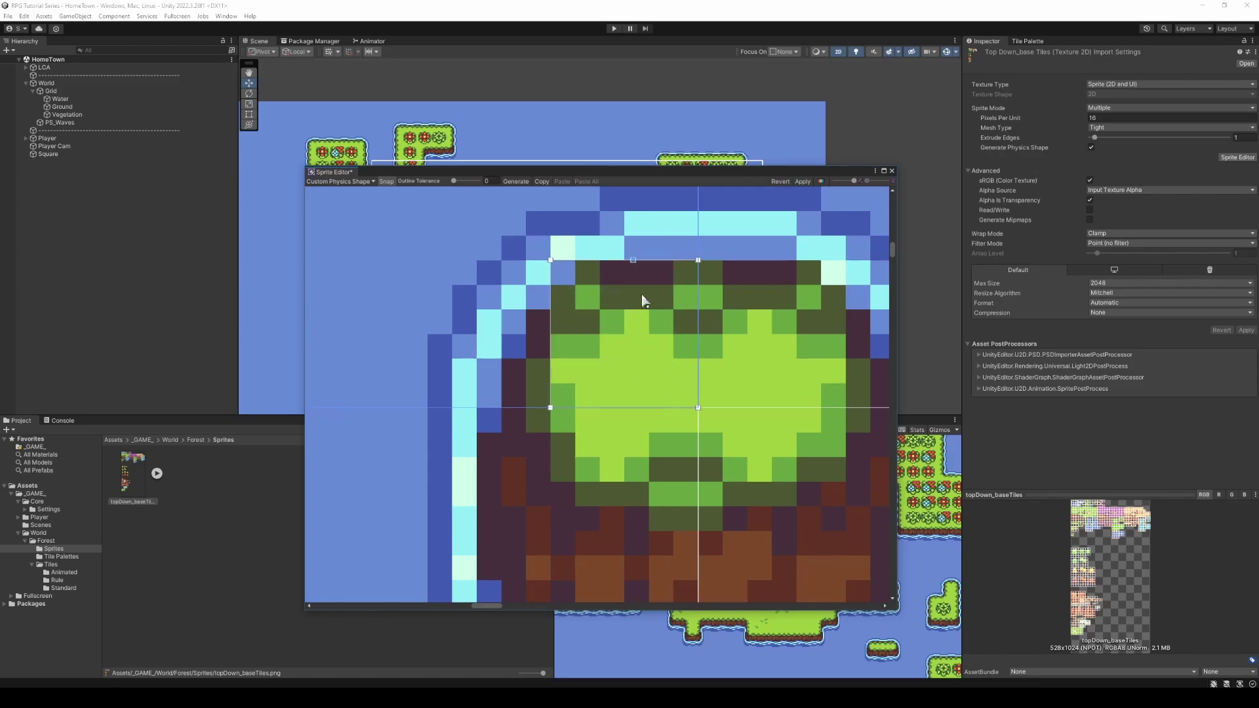
- Draw a matching physics shape on the small island's upper-right tile and adjust its vertices to about 6 by 6 pixels
middle_drag(811, 356, 687, 361)
click(689, 307)
mouse_move(705, 279)
mouse_down()
mouse_move(577, 406)
mouse_move(551, 398)
mouse_up()
drag(700, 390, 720, 410)
drag(699, 294, 724, 293)
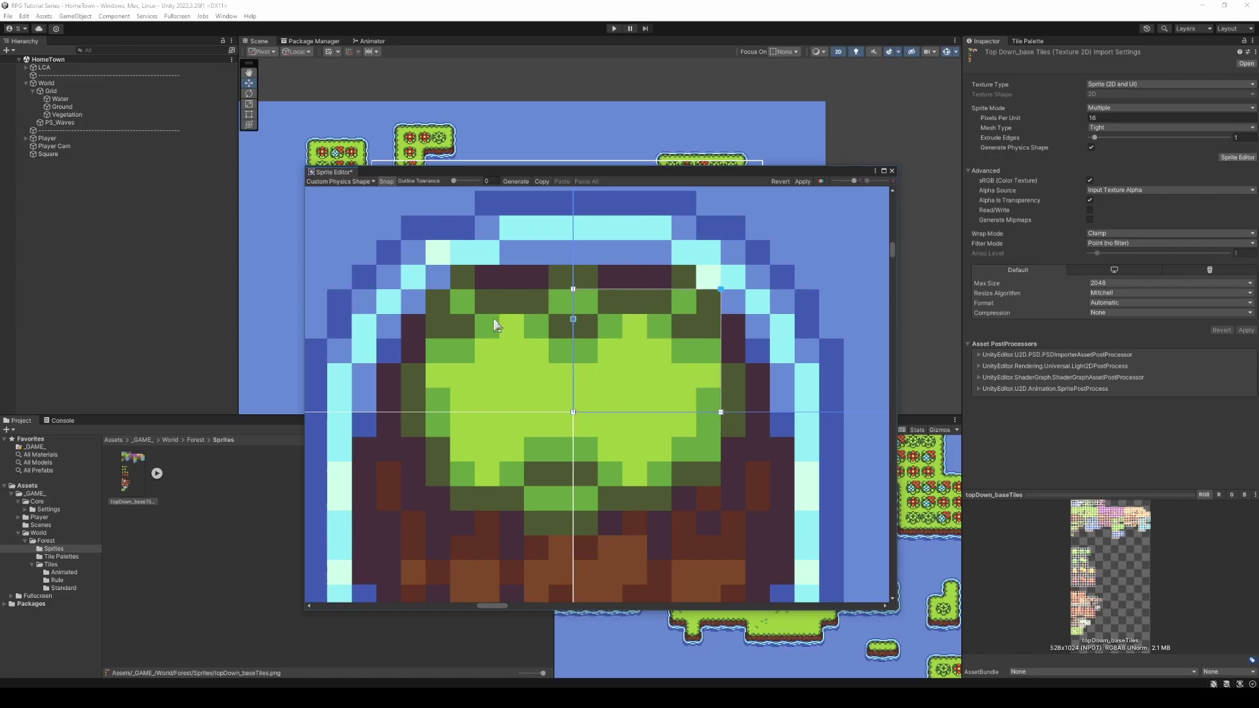
drag(573, 289, 574, 266)
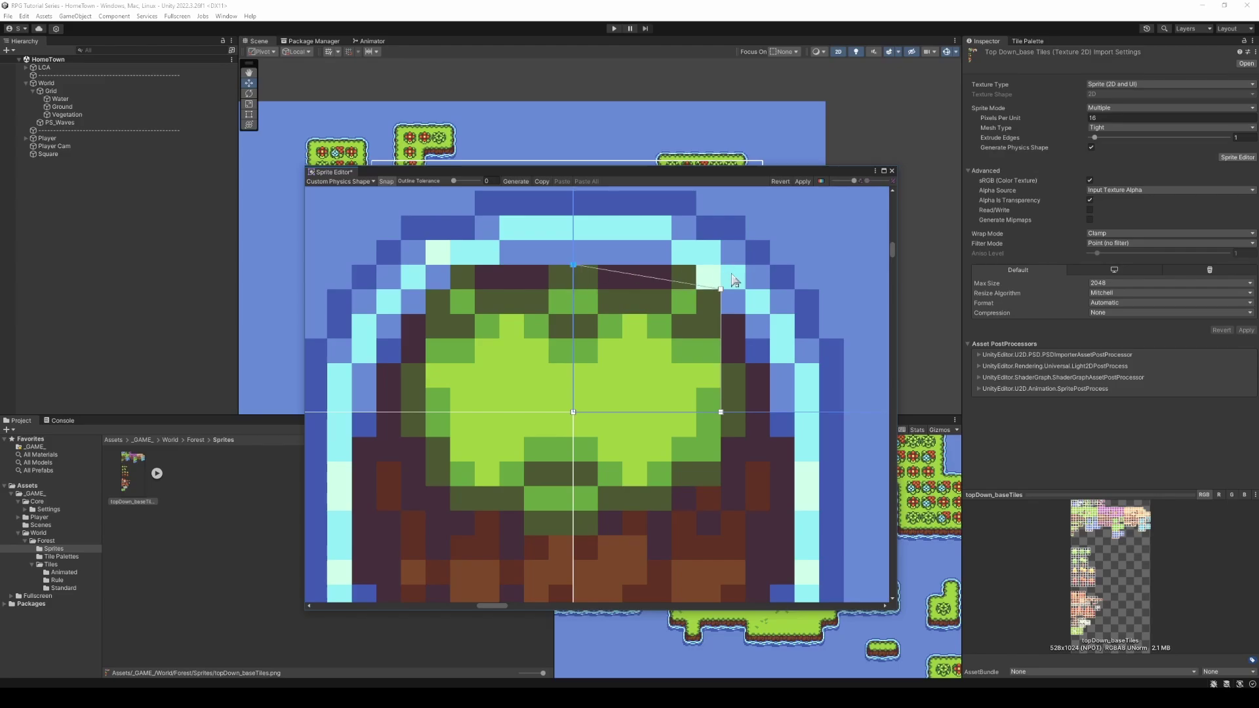
drag(721, 290, 723, 268)
click(398, 342)
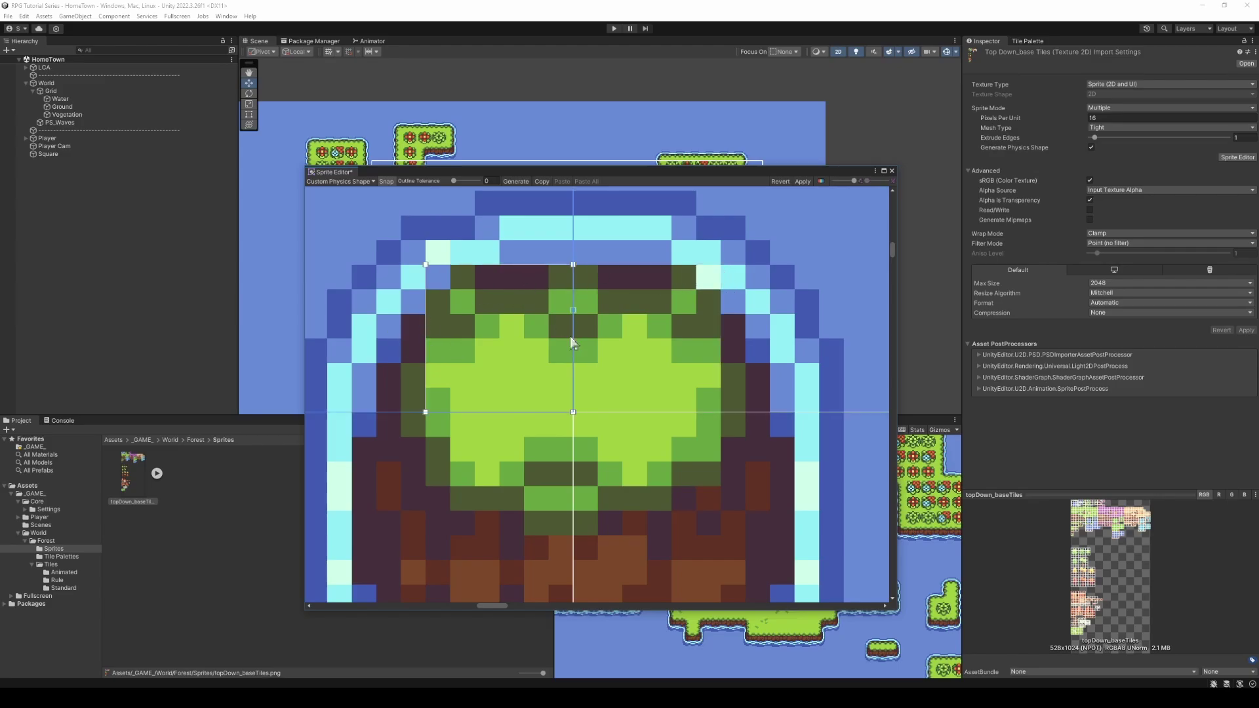
- Draw rectangular physics shapes over the remaining grass on the small island's lower tiles
middle_drag(571, 339, 601, 249)
click(600, 328)
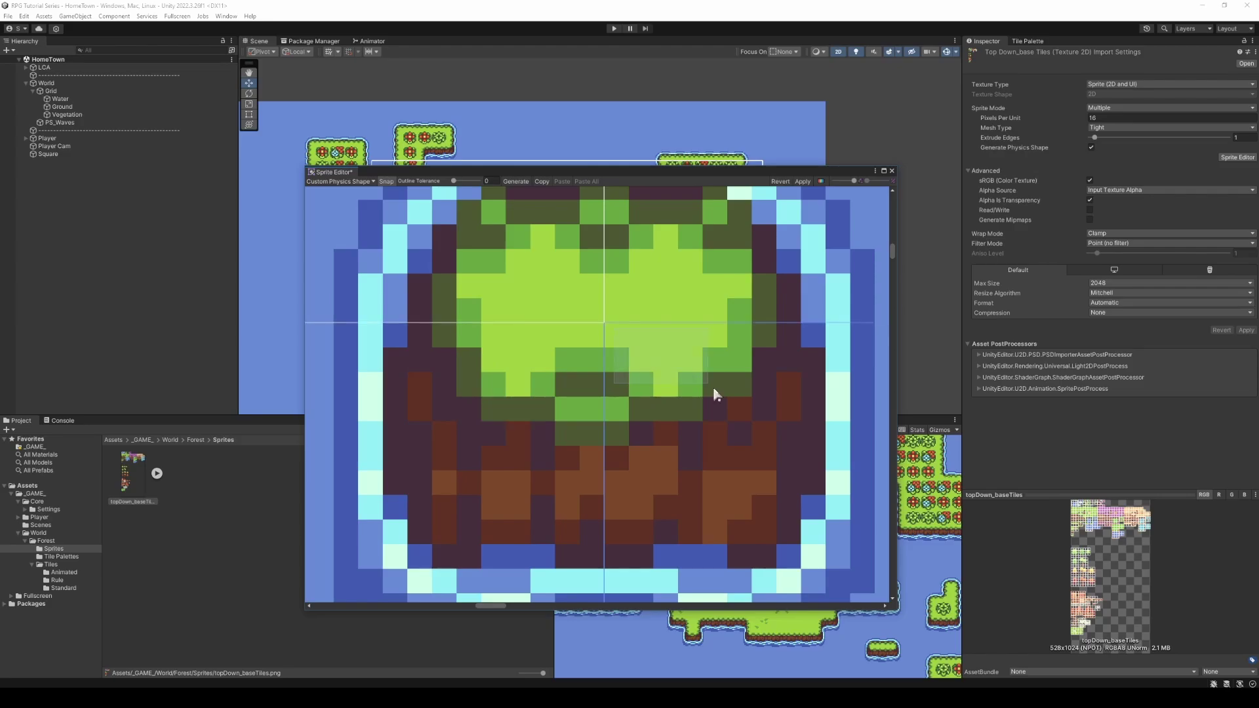
scroll(676, 391, down, 3)
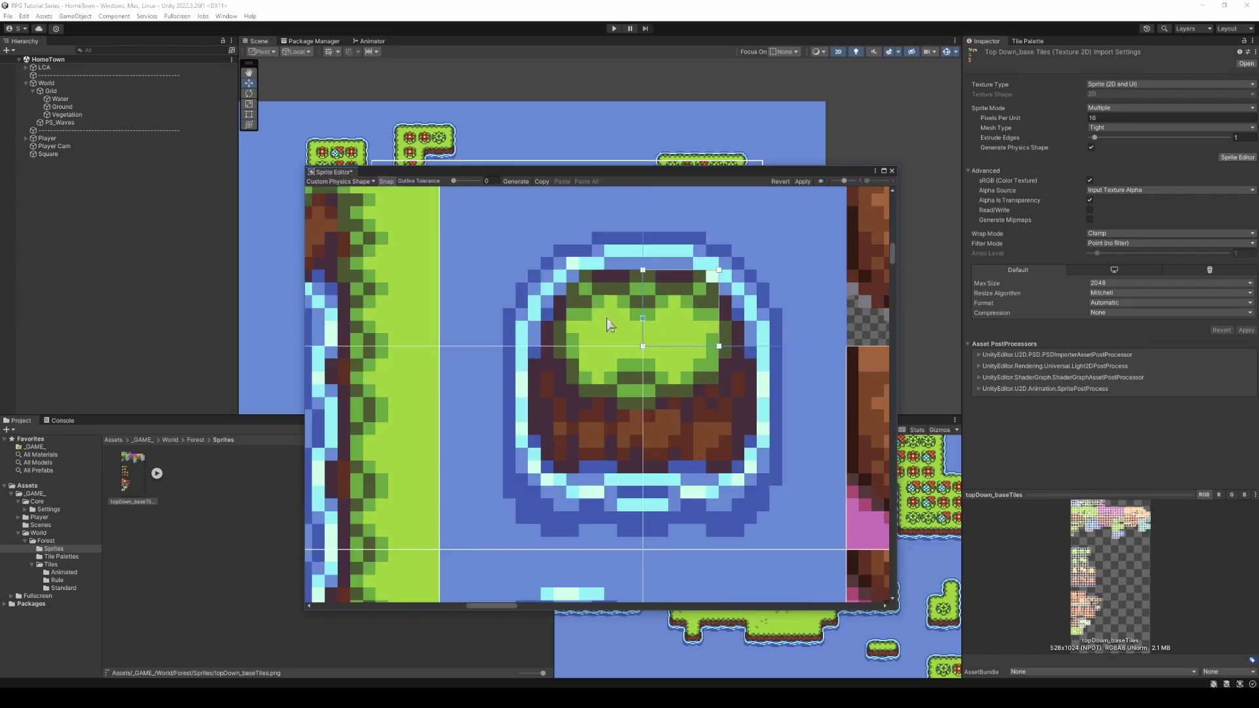
- Apply the custom physics shapes to the tileset texture and close the Sprite Editor
scroll(593, 394, down, 5)
middle_drag(568, 337, 661, 340)
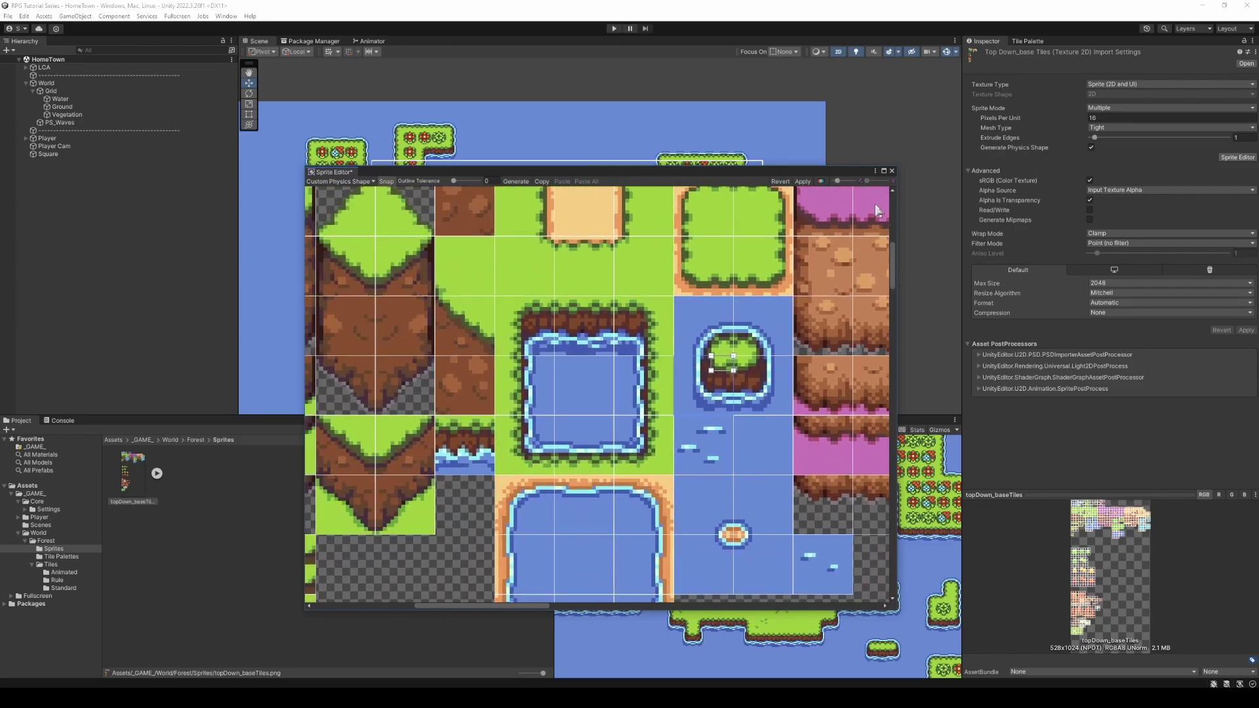
click(801, 181)
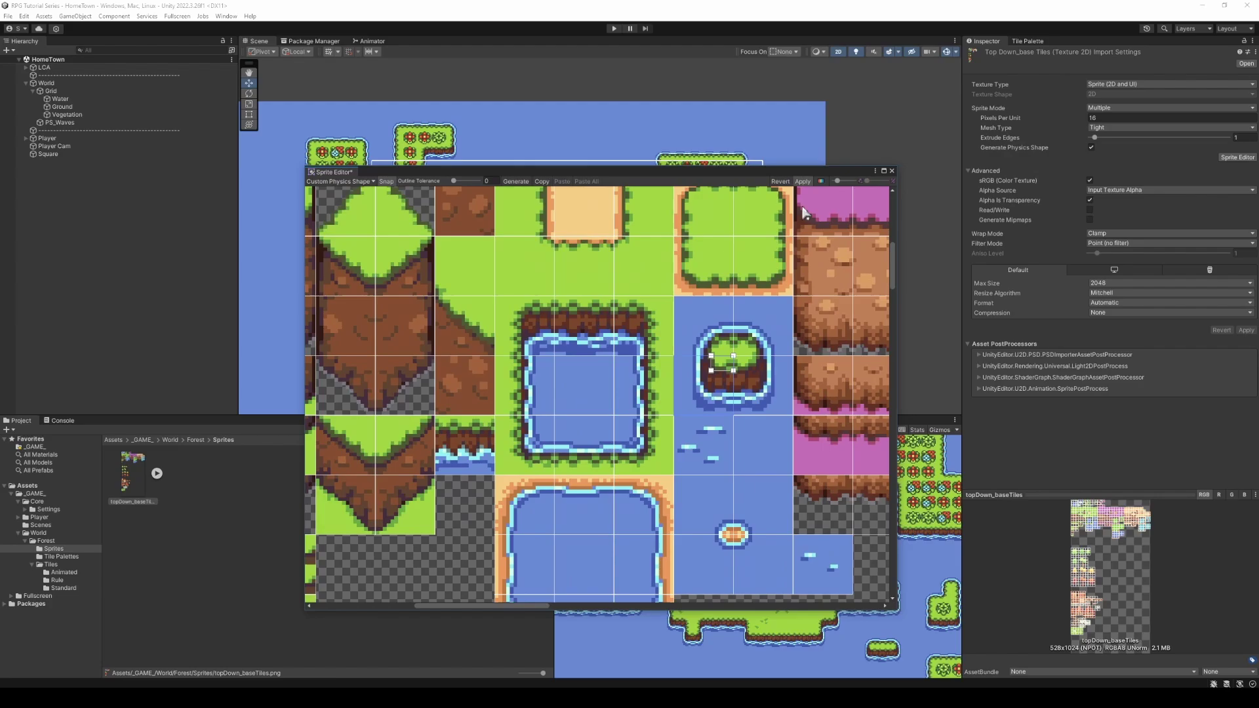
click(892, 170)
- Disable and re-enable the Ground tilemap's Tilemap Collider 2D so it regenerates from the new physics shapes
click(62, 107)
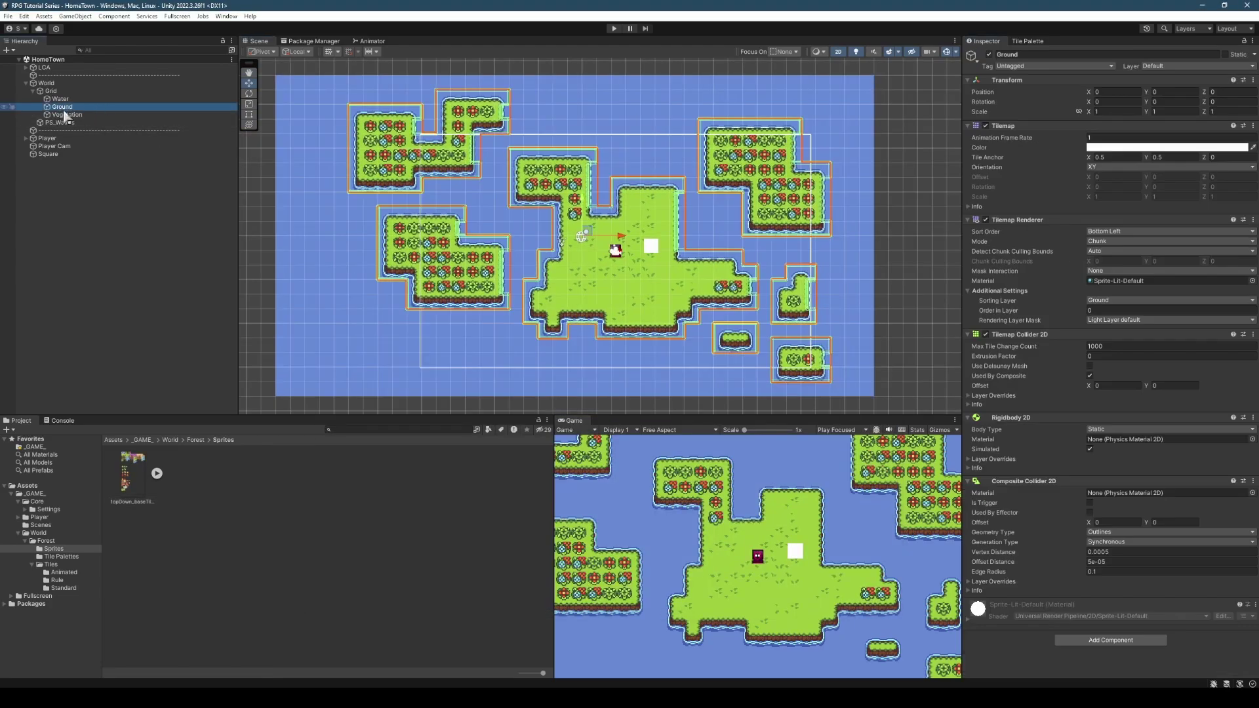
scroll(686, 207, up, 5)
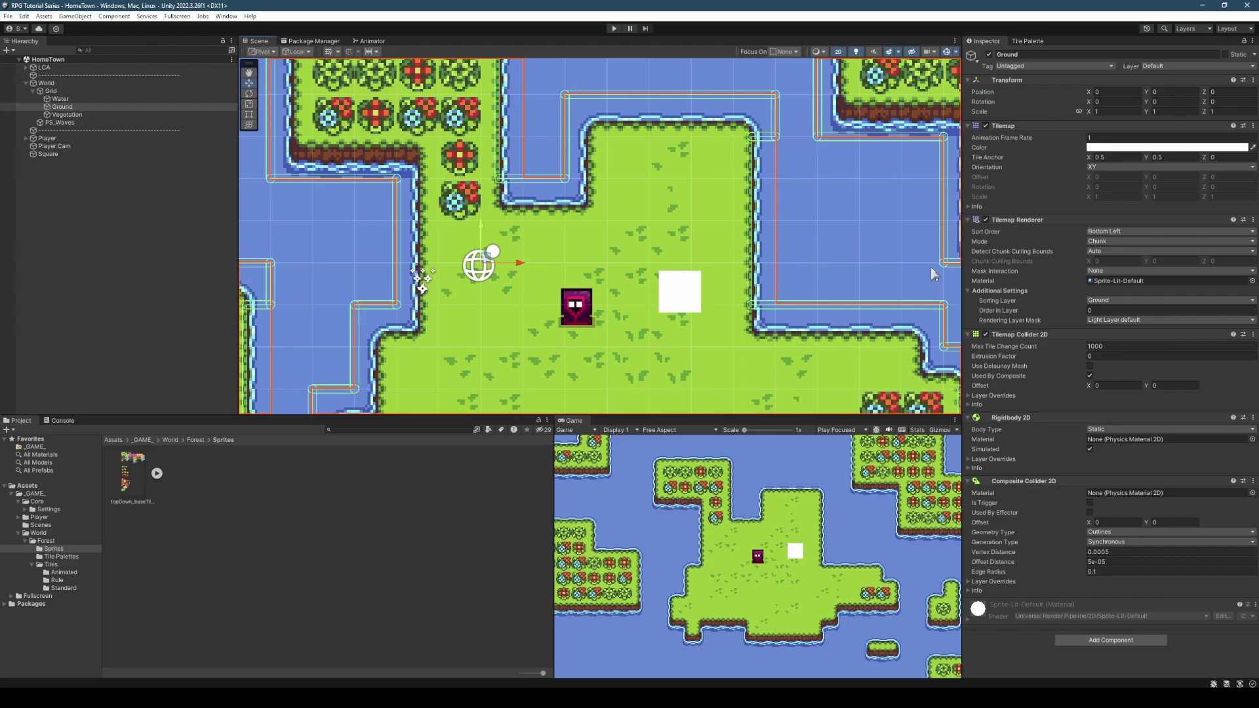
click(985, 335)
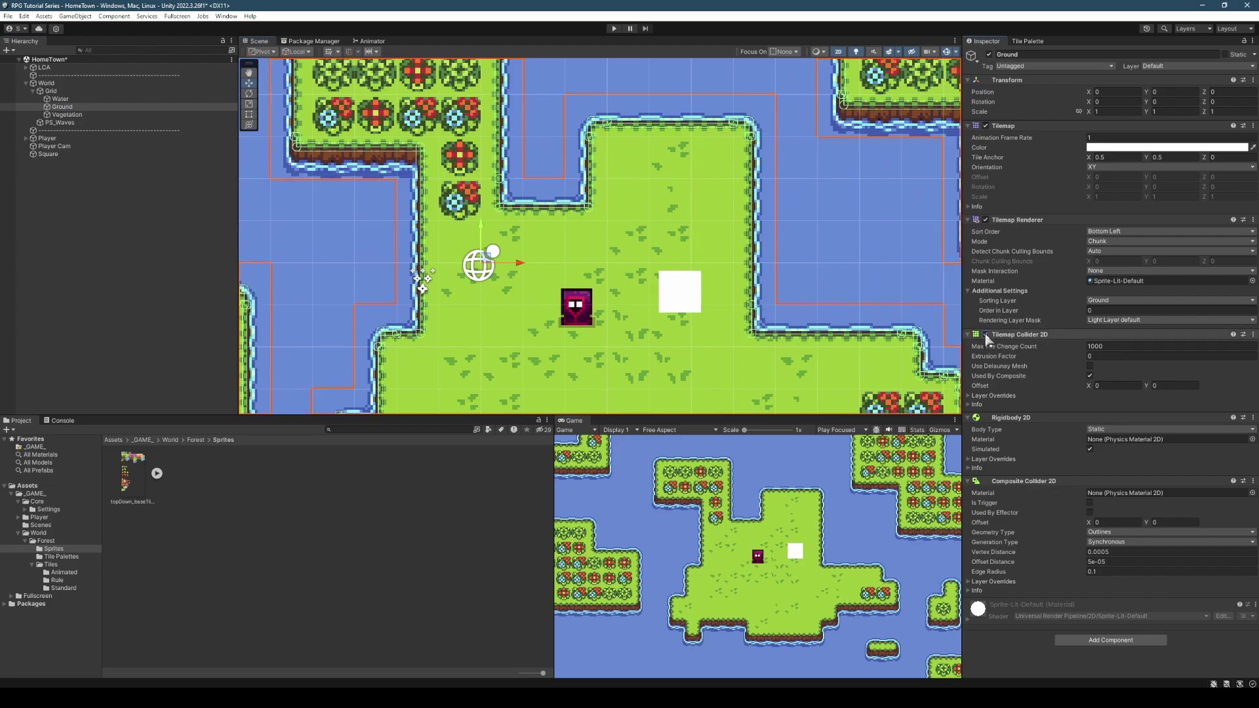
middle_drag(731, 113, 771, 200)
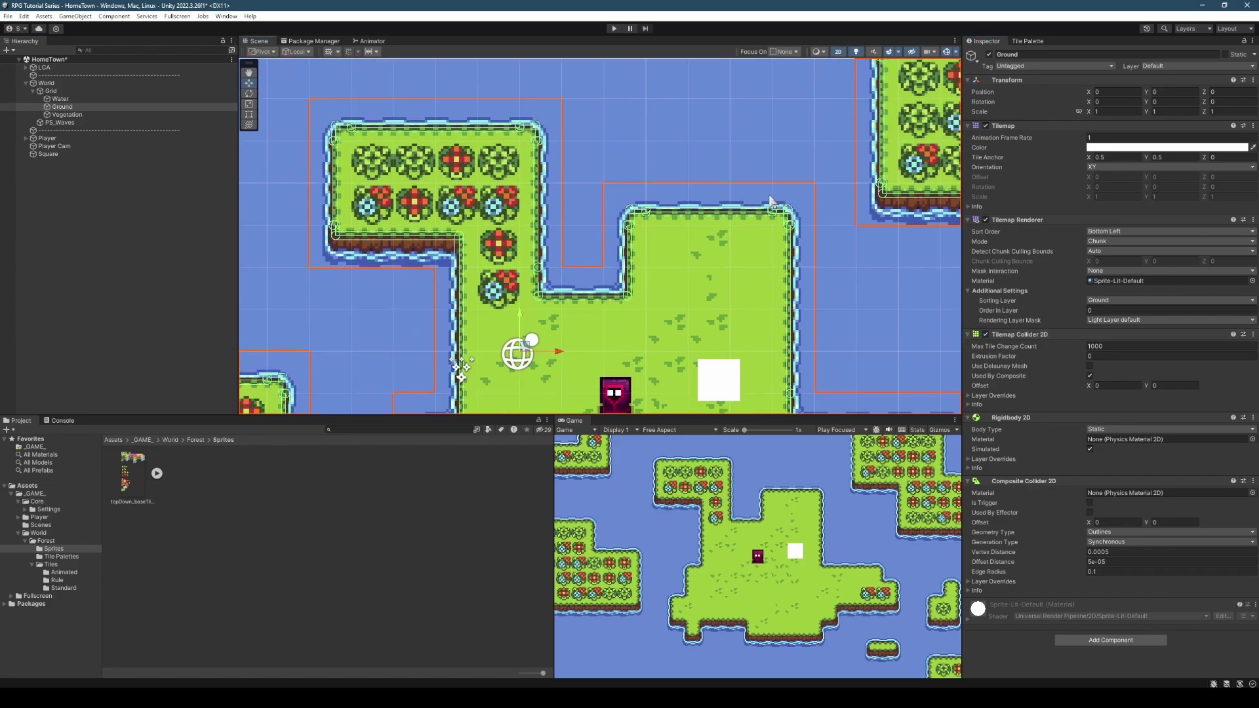
click(985, 334)
click(985, 334)
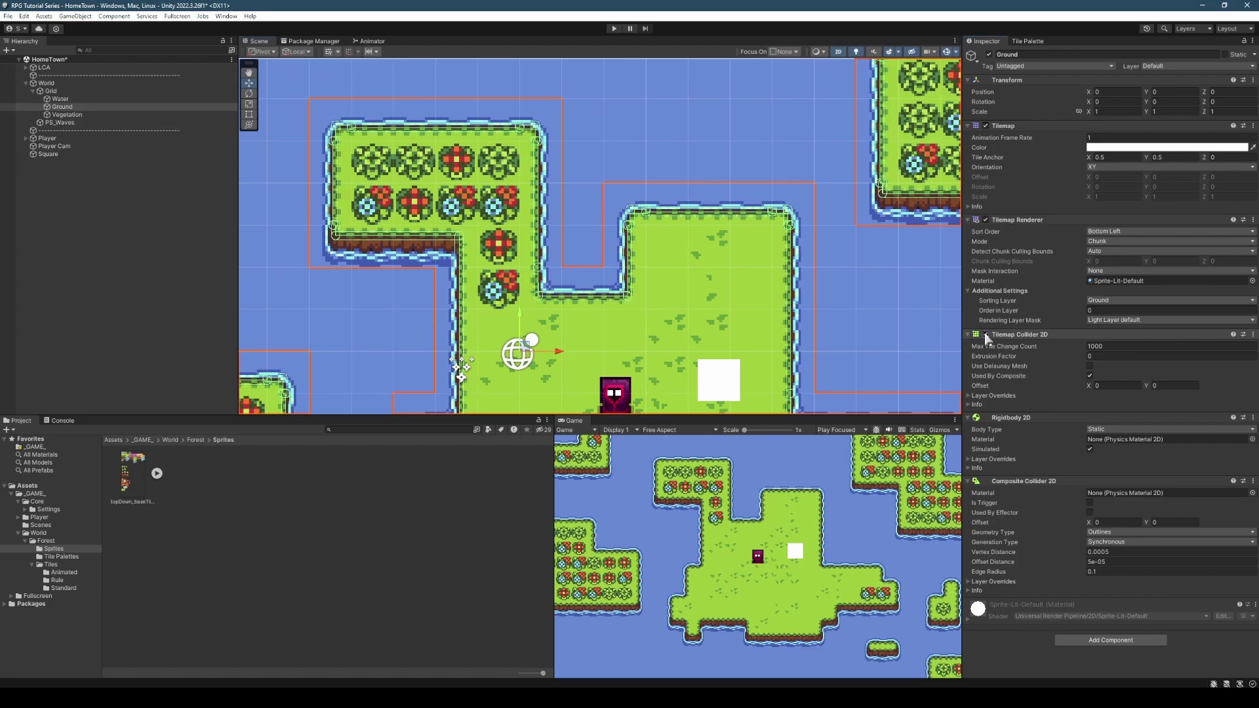
right_click(1028, 336)
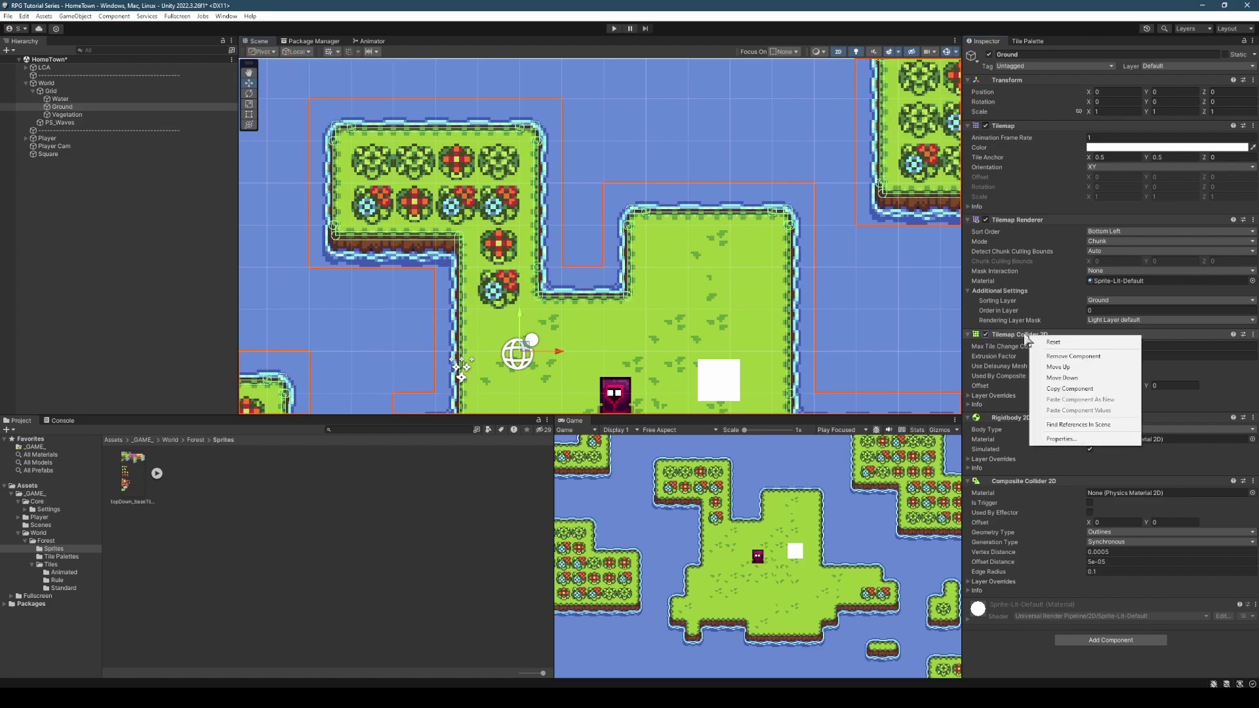
click(1001, 335)
click(1000, 334)
- Check the collider outlines along the shores of the islands and save the HomeTown scene
scroll(853, 380, down, 3)
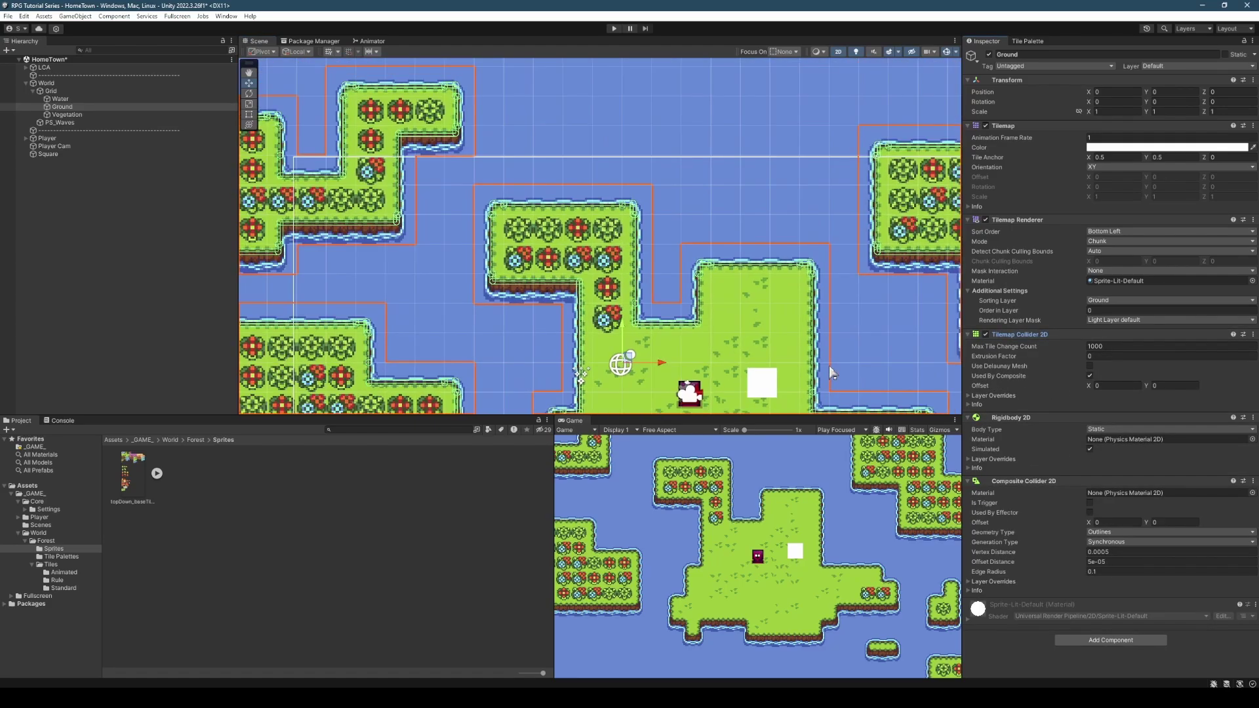
middle_drag(795, 346, 759, 273)
scroll(794, 321, down, 1)
middle_drag(794, 321, 710, 328)
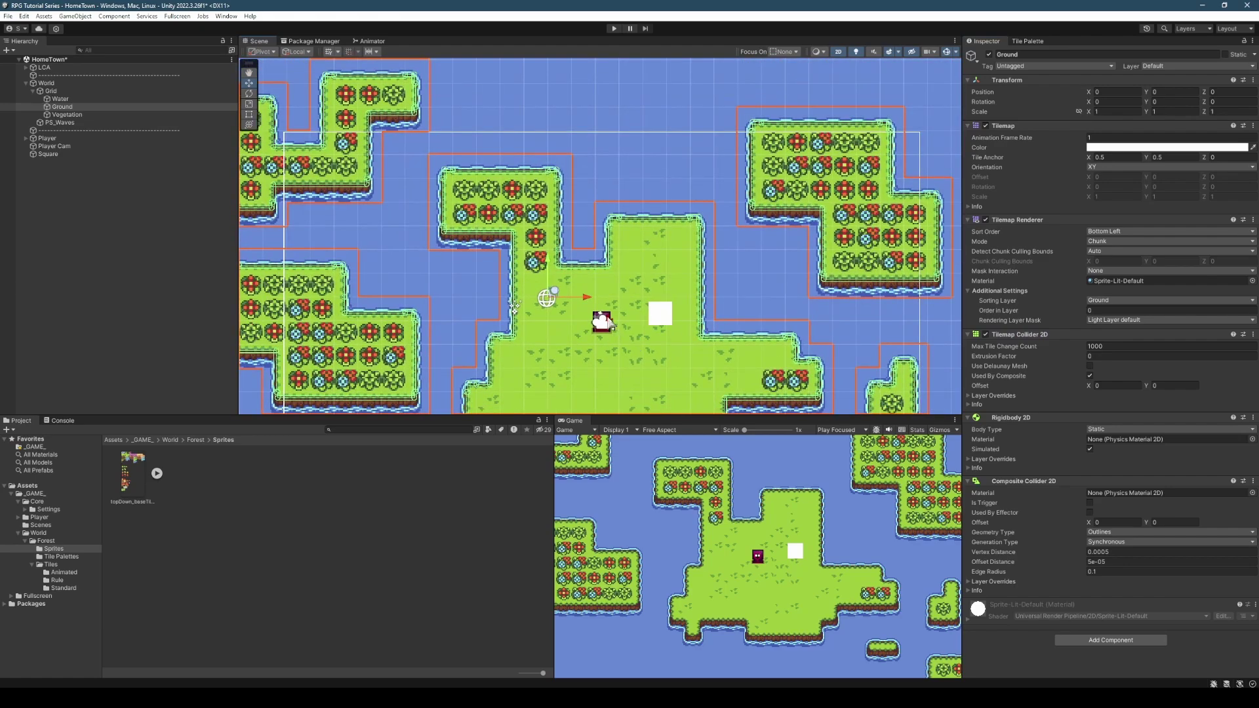
middle_drag(606, 323, 590, 310)
middle_drag(635, 206, 639, 200)
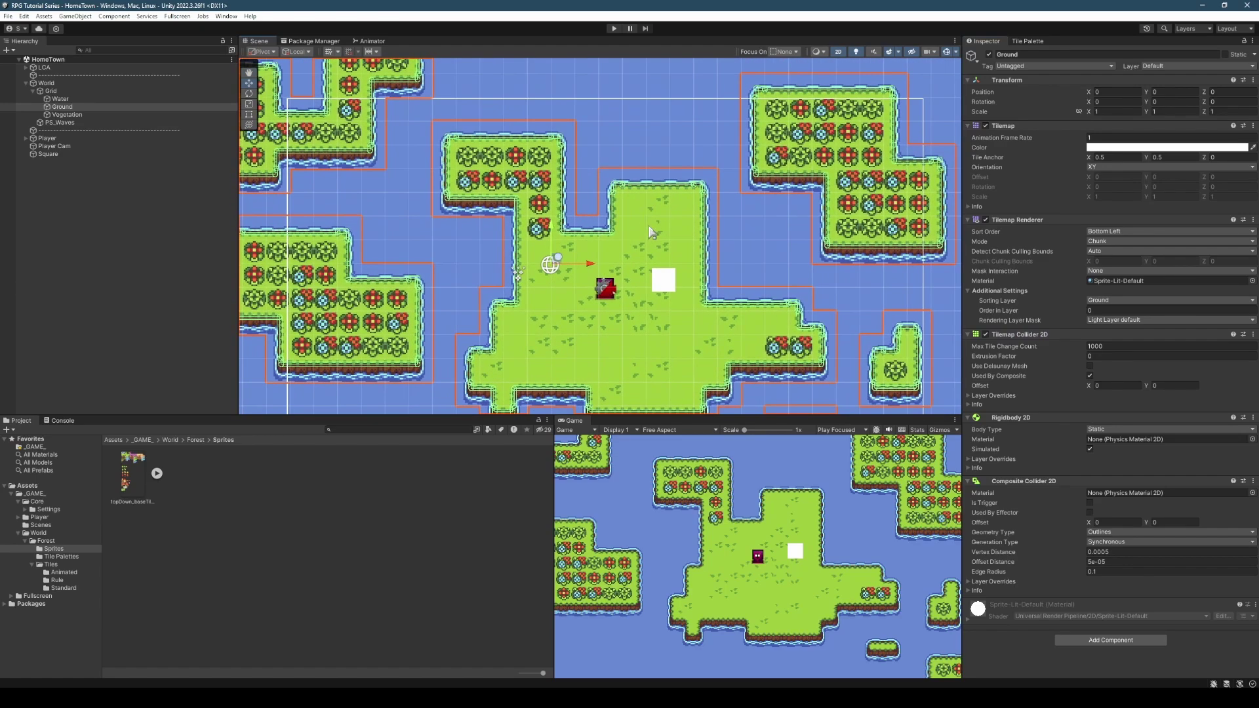
- Playtest the scene in fullscreen, walking the player against the northern shore of the main island to test its colliders
key(F10)
key(w)
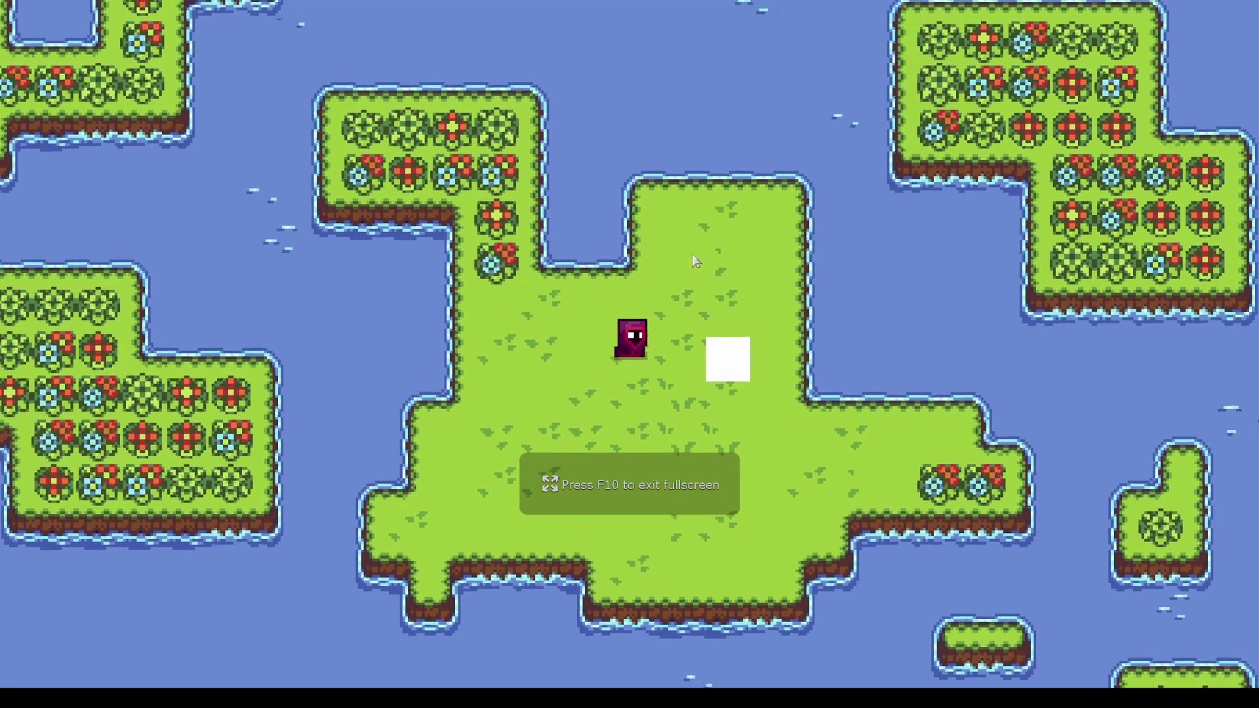
key(d)
key(w)
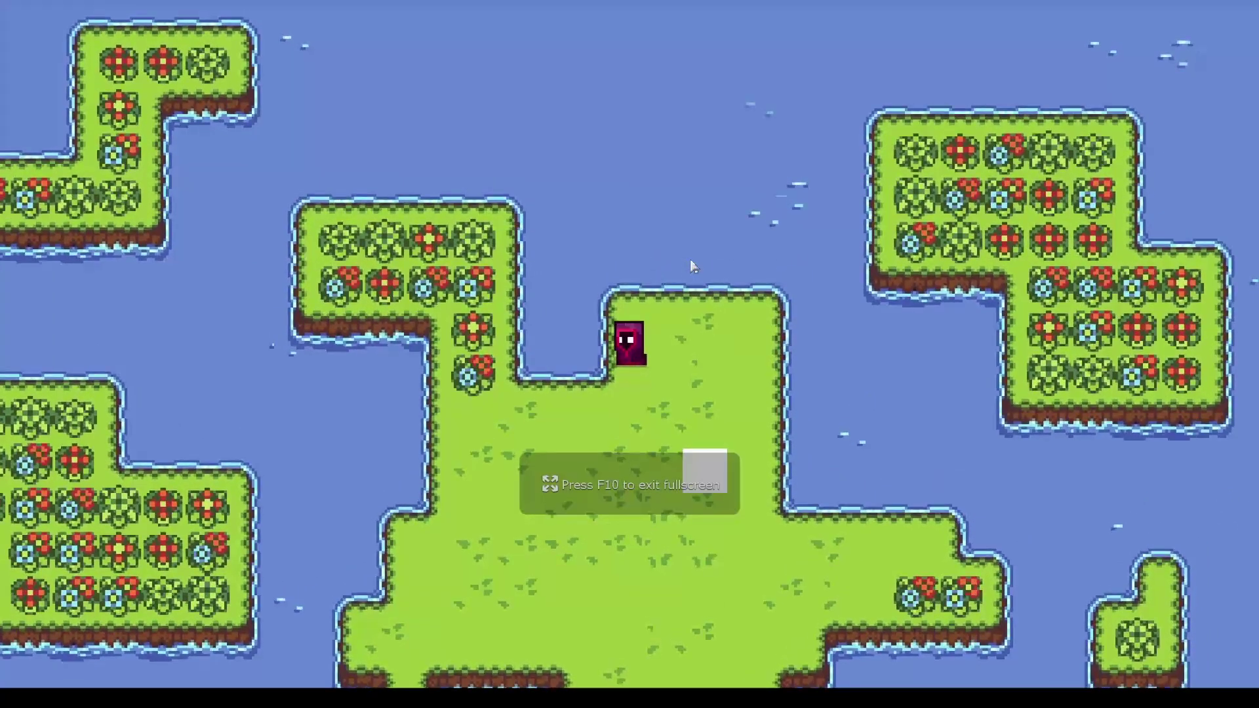
key(a)
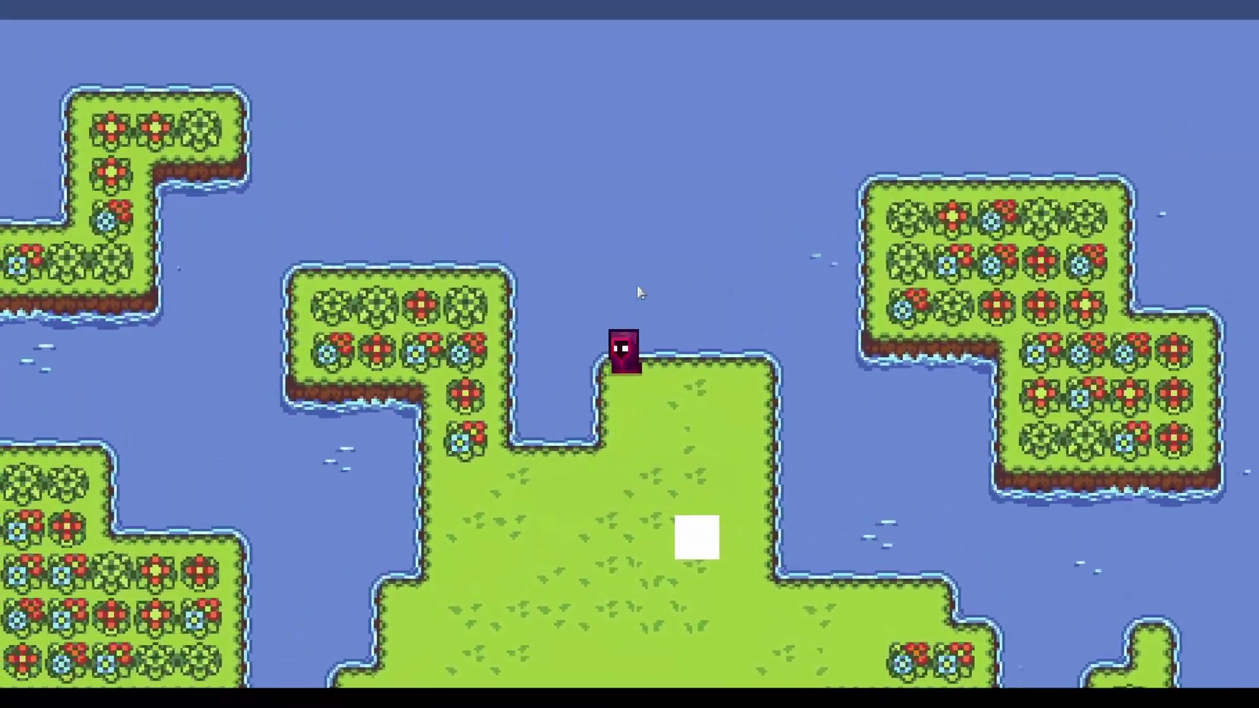
key(d)
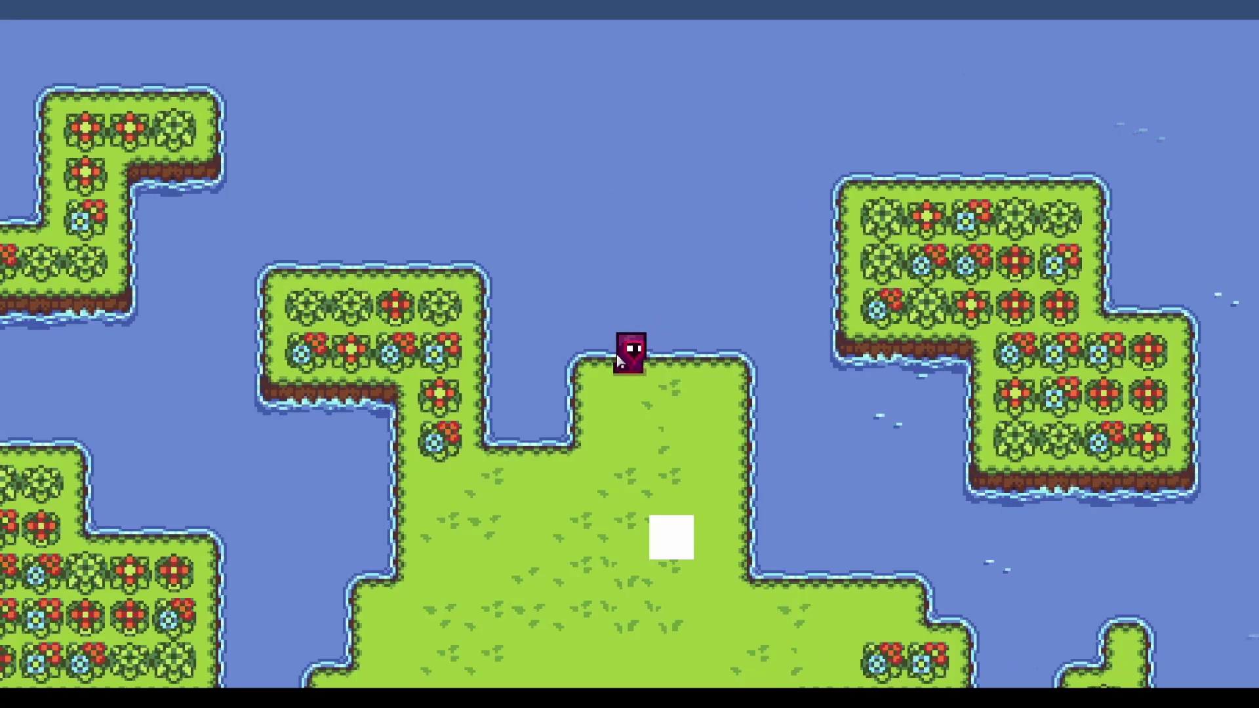
key(d)
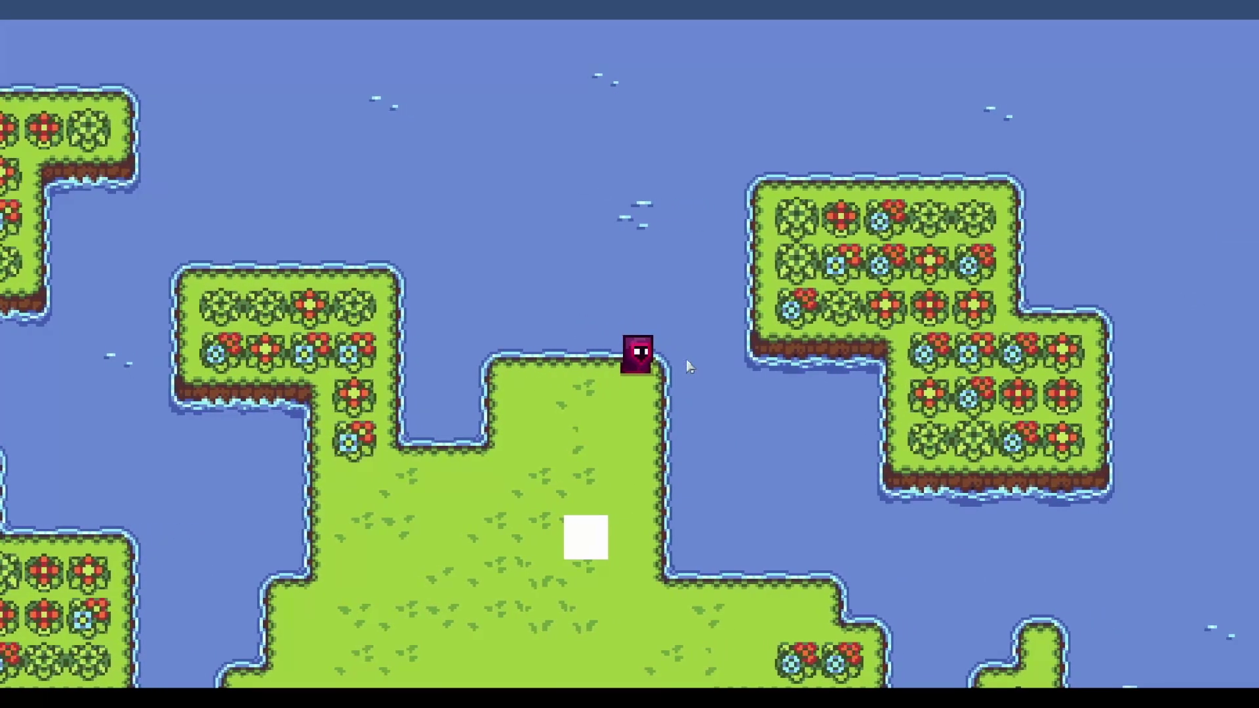
- Walk the player around the inlet and through the flower-covered northwest peninsula, then back, to test the shore collisions
key(s)
key(a)
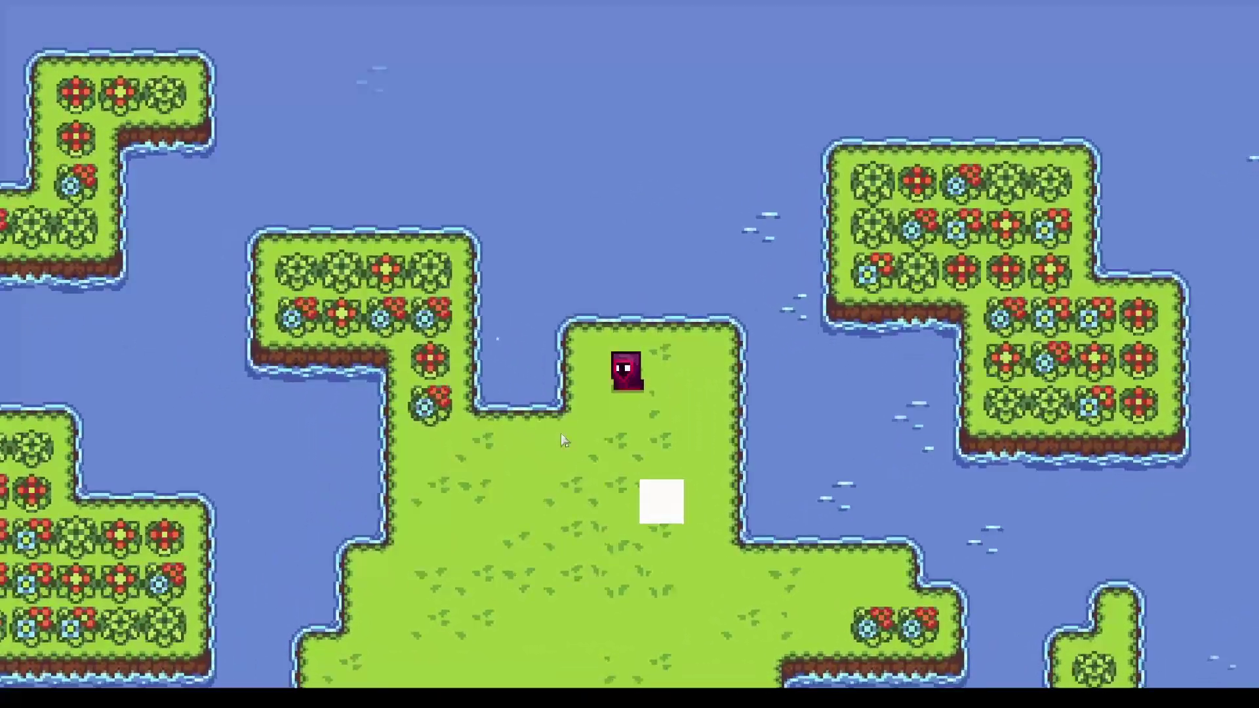
key(s)
key(a)
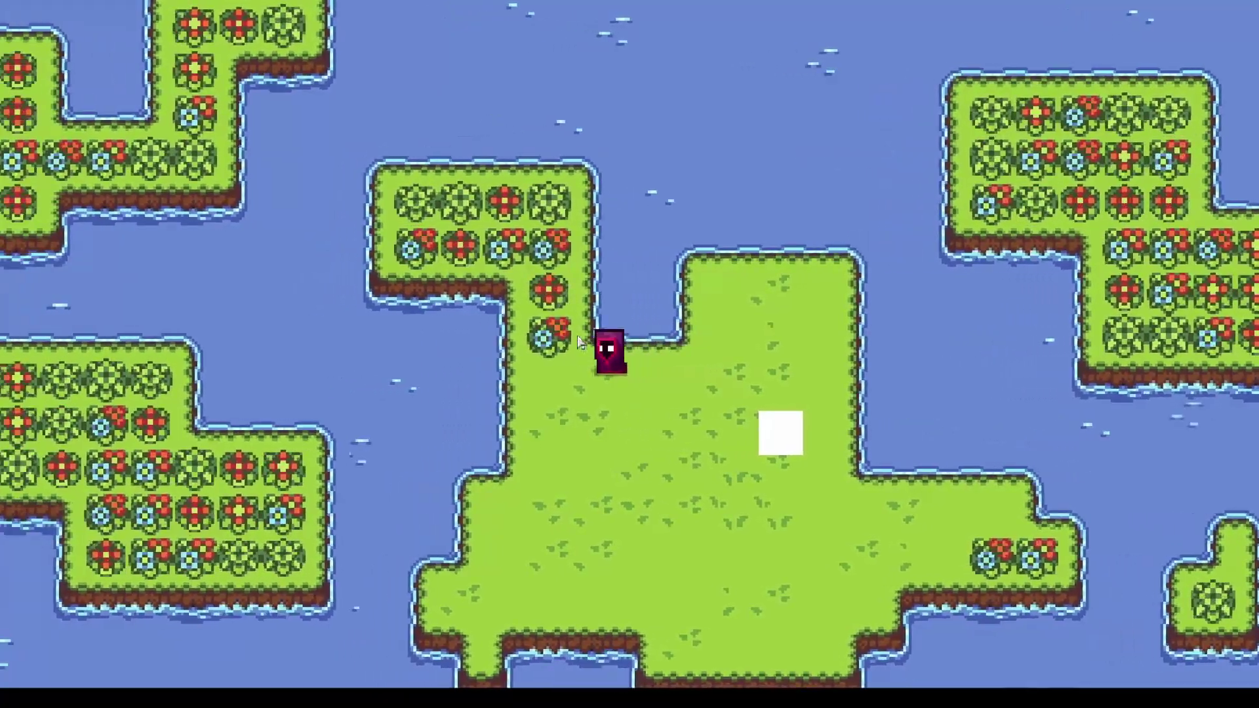
key(w)
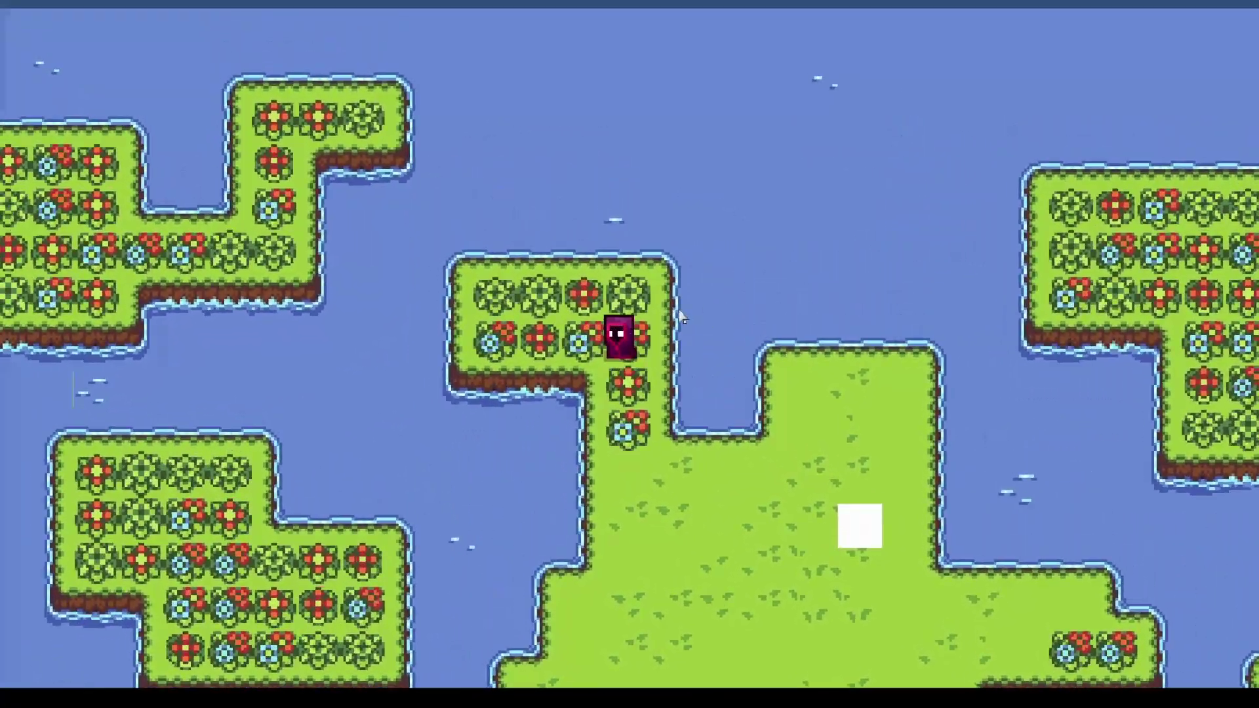
key(w)
key(a)
key(s)
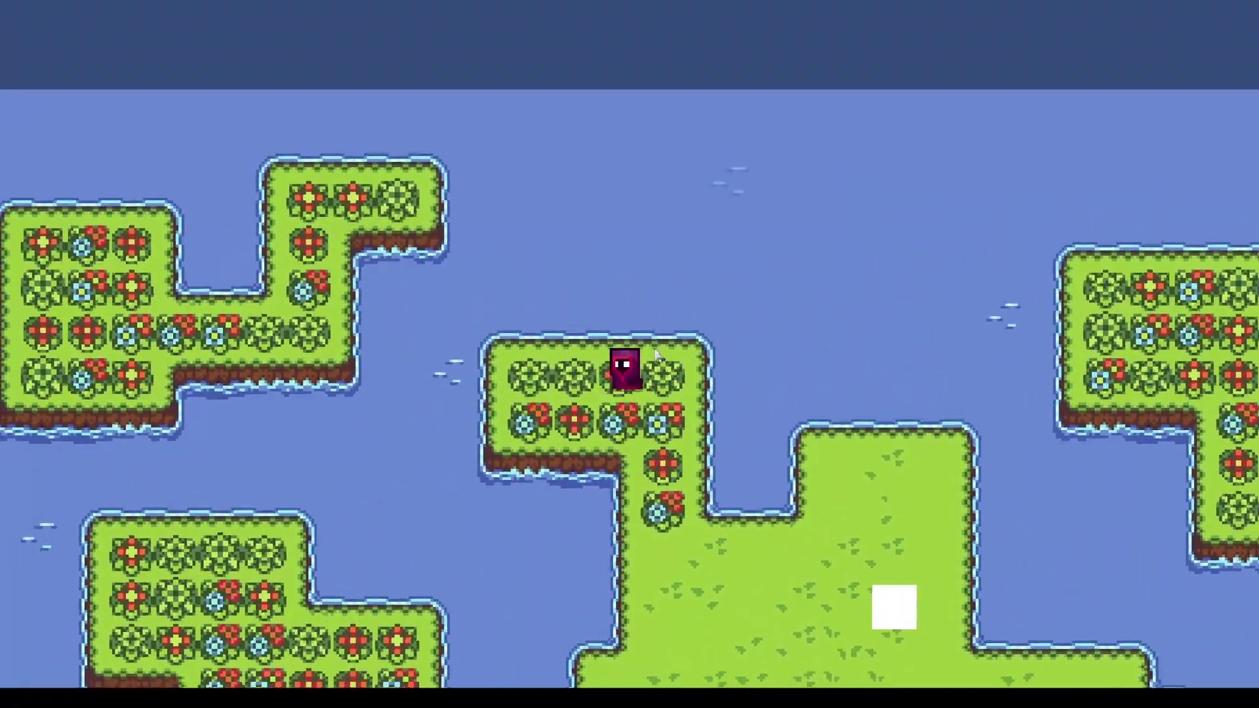
key(d)
key(s)
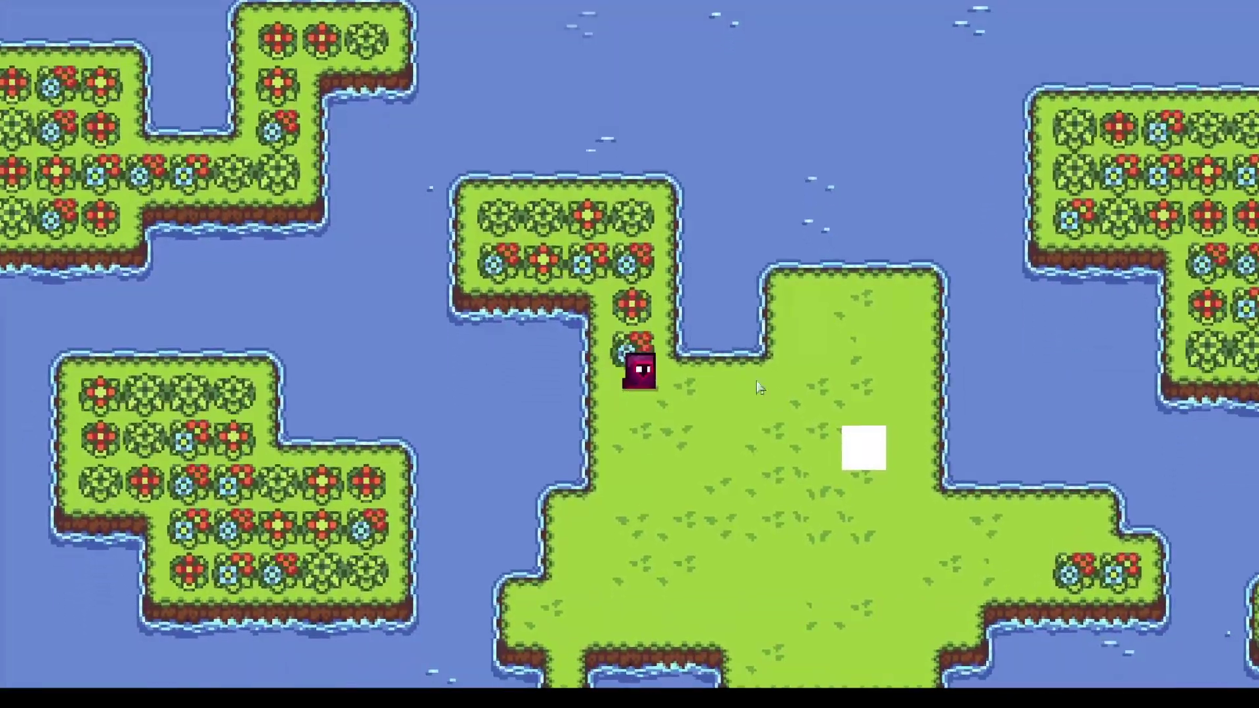
- Walk the player back across the main island, push the white square around its northern peninsula, and end the playtest
key(d)
key(s)
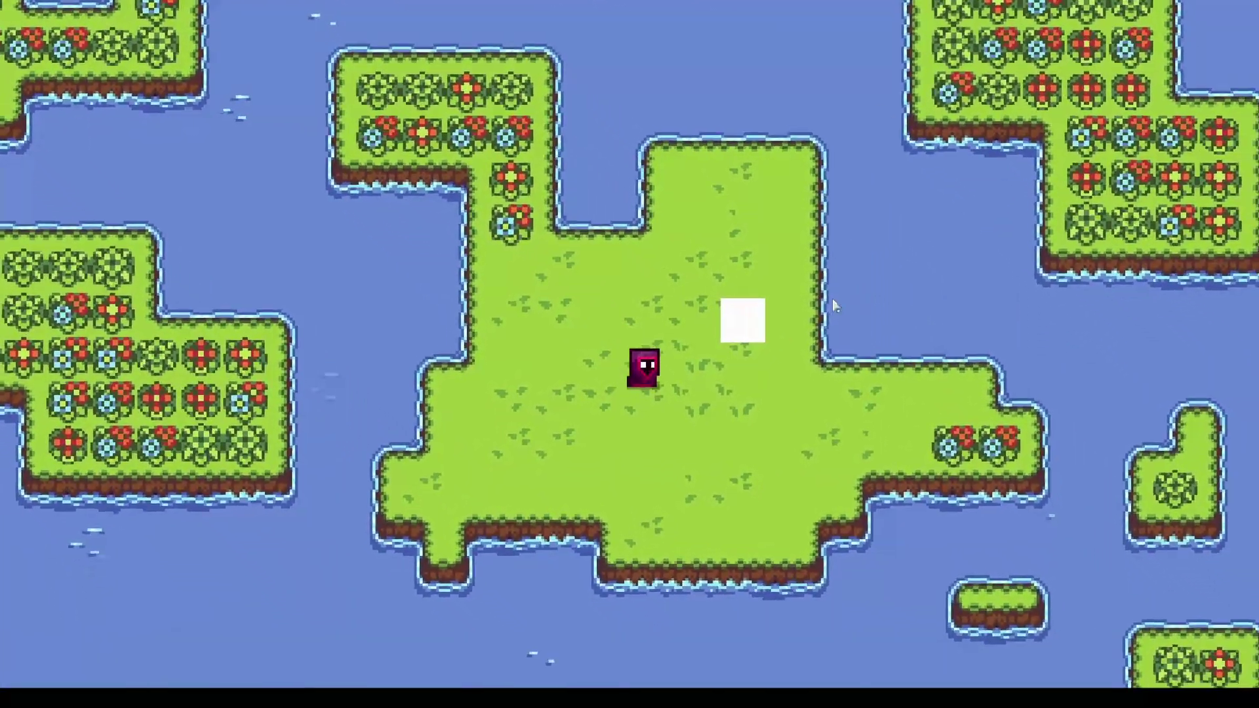
key(d)
key(w)
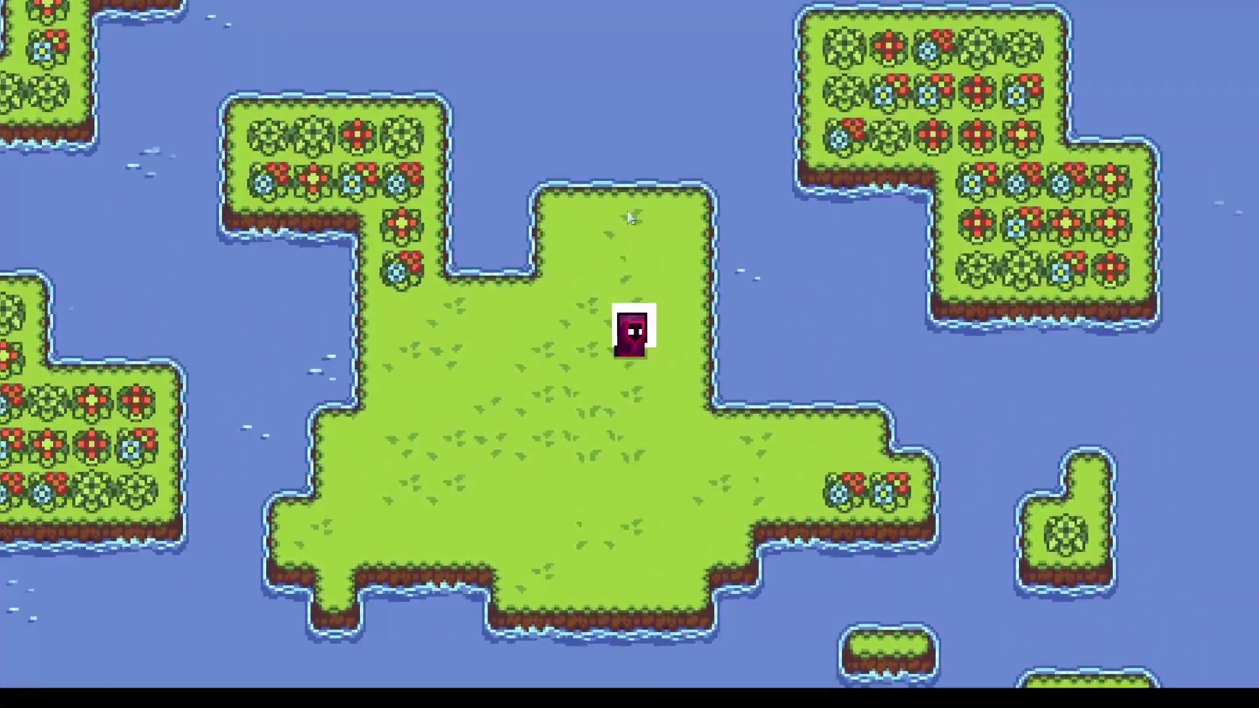
key(a)
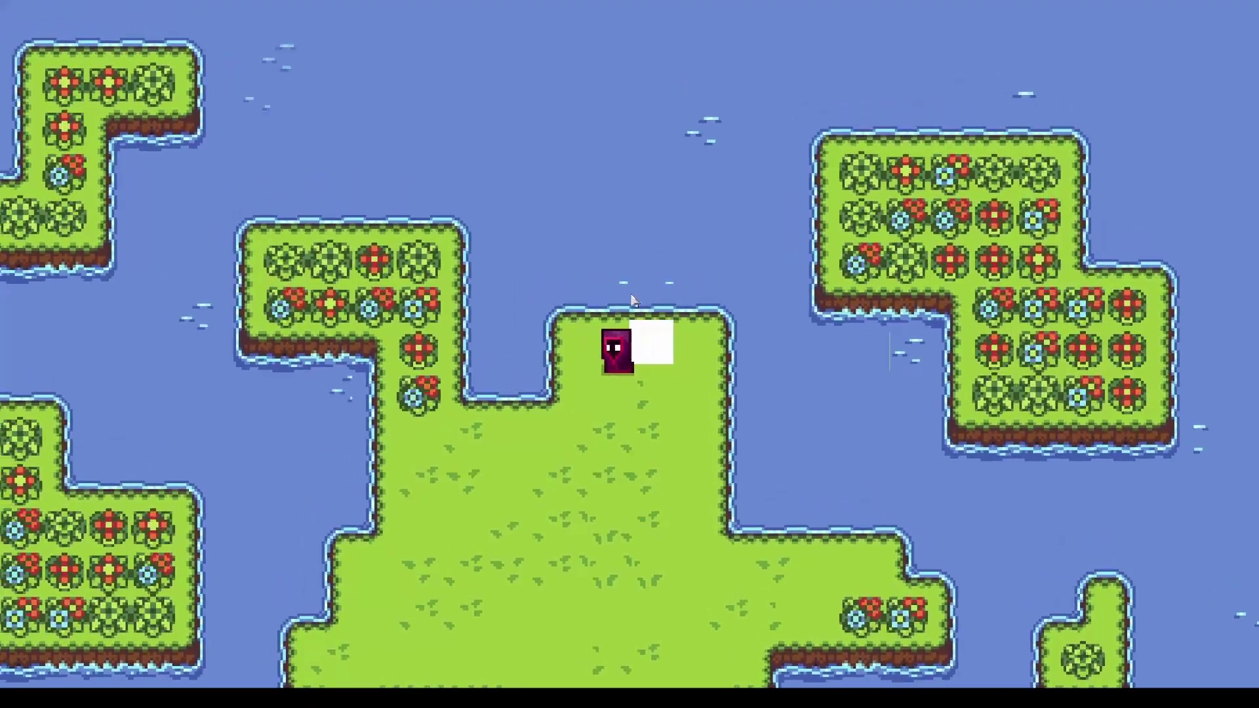
key(d)
key(s)
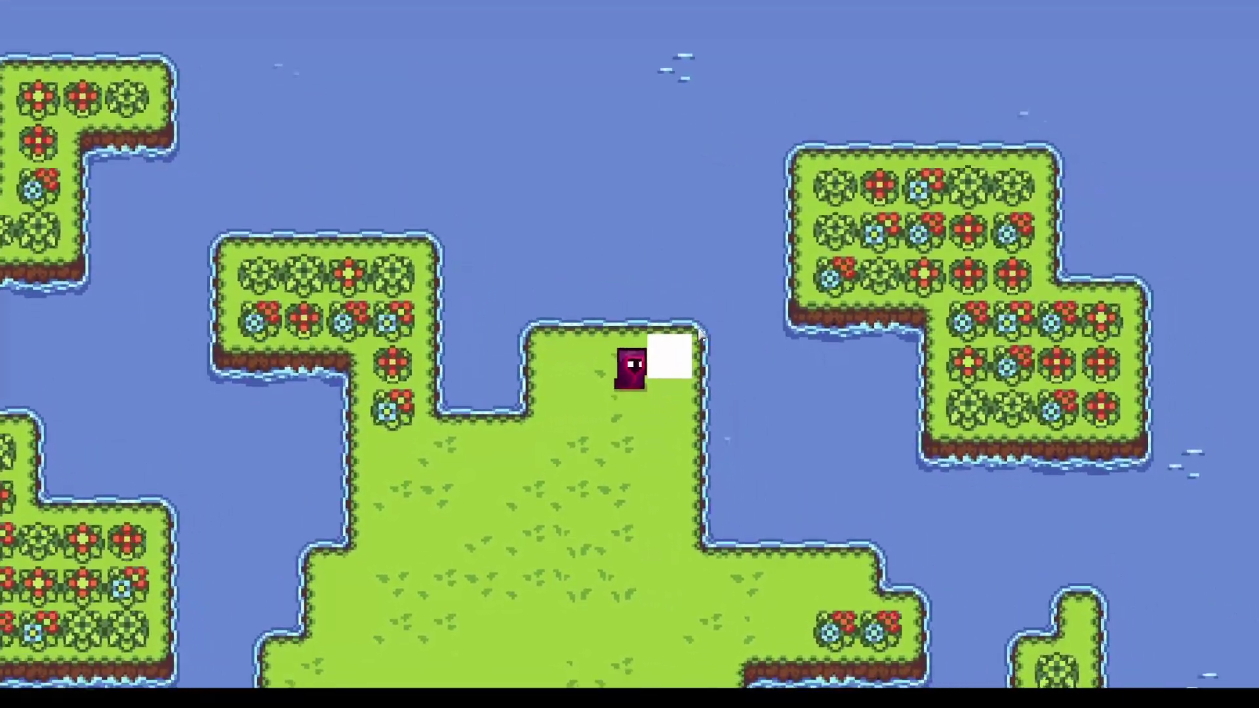
key(s)
key(a)
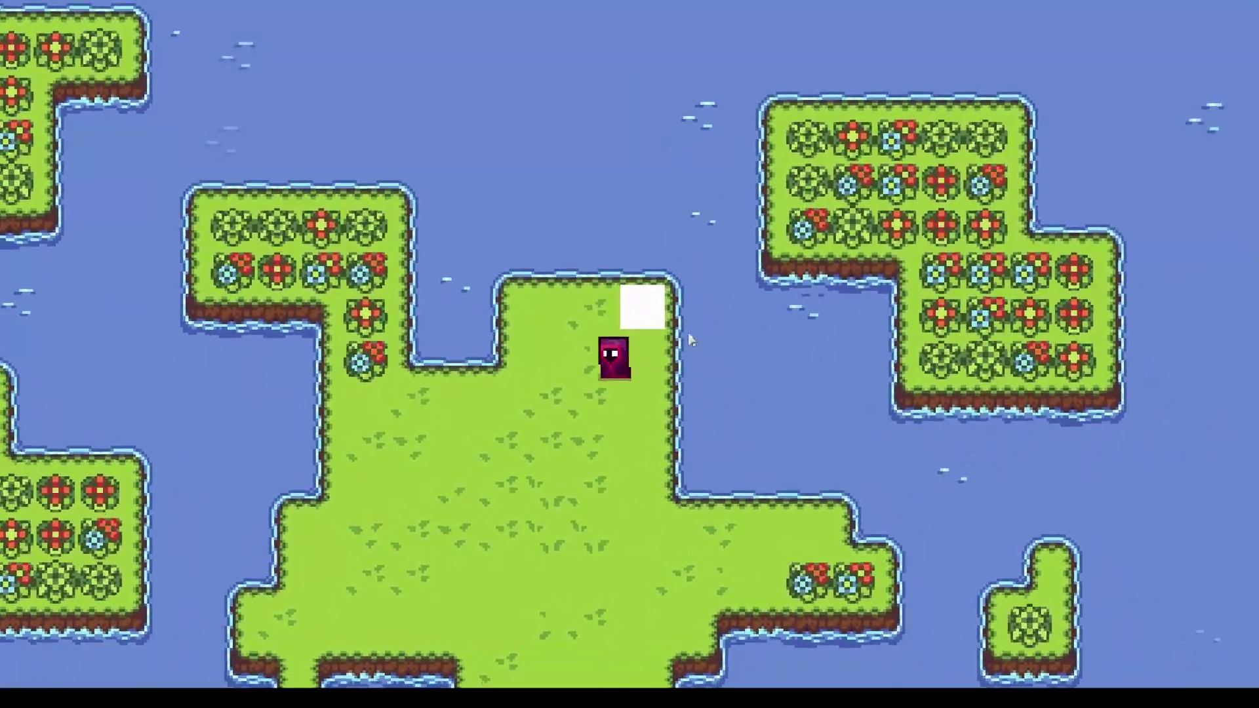
key(s)
key(ctrl+p)
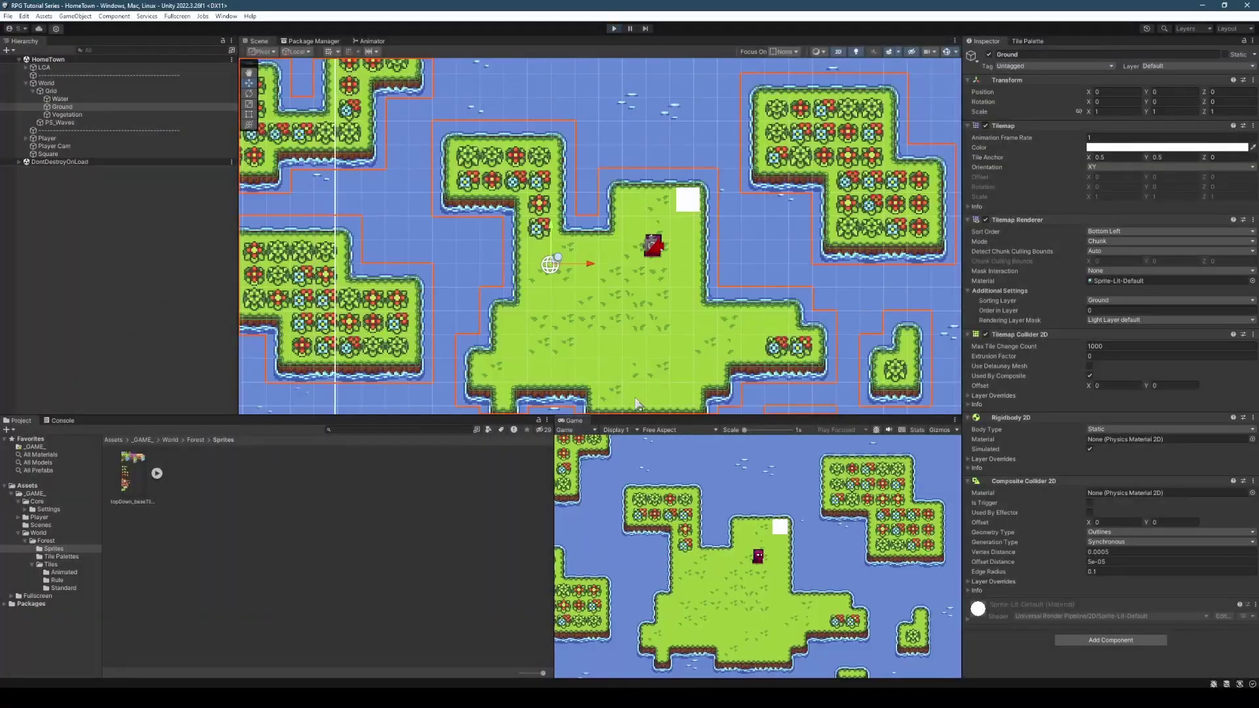
- Pick the plain grass tile from the Forest tile palette and extend the main island's northern peninsula on the Ground tilemap
scroll(698, 256, up, 10)
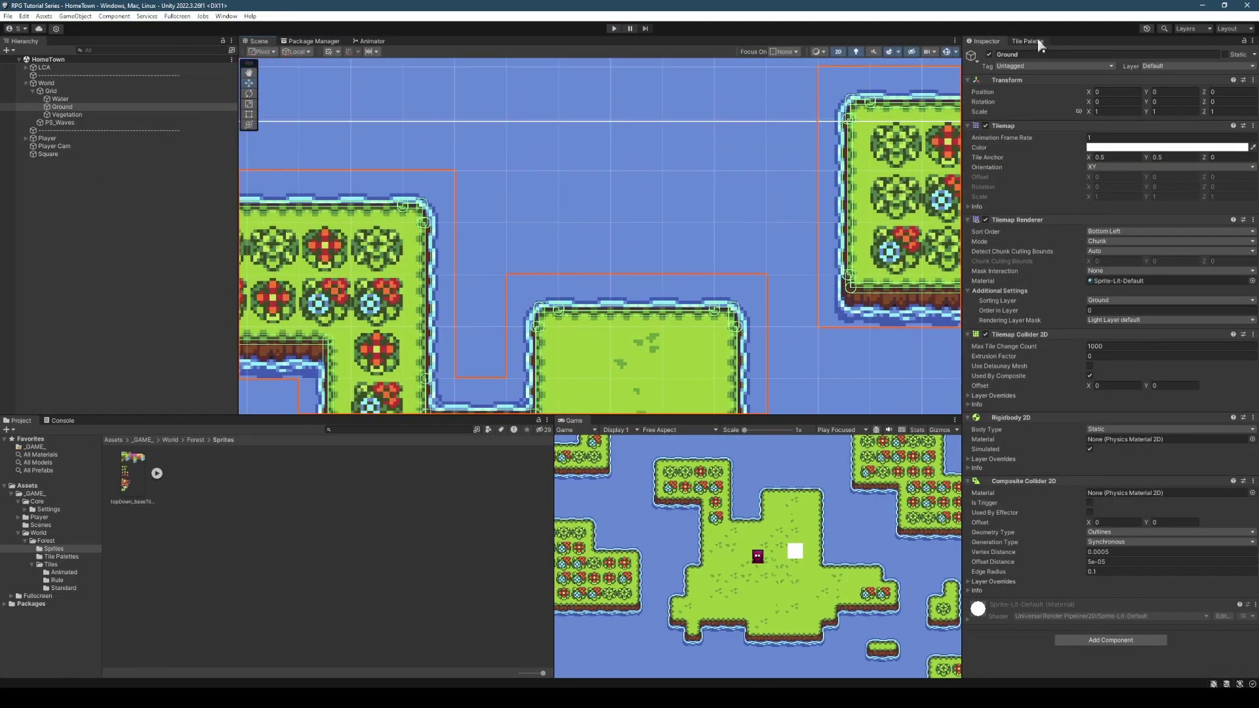
click(1037, 41)
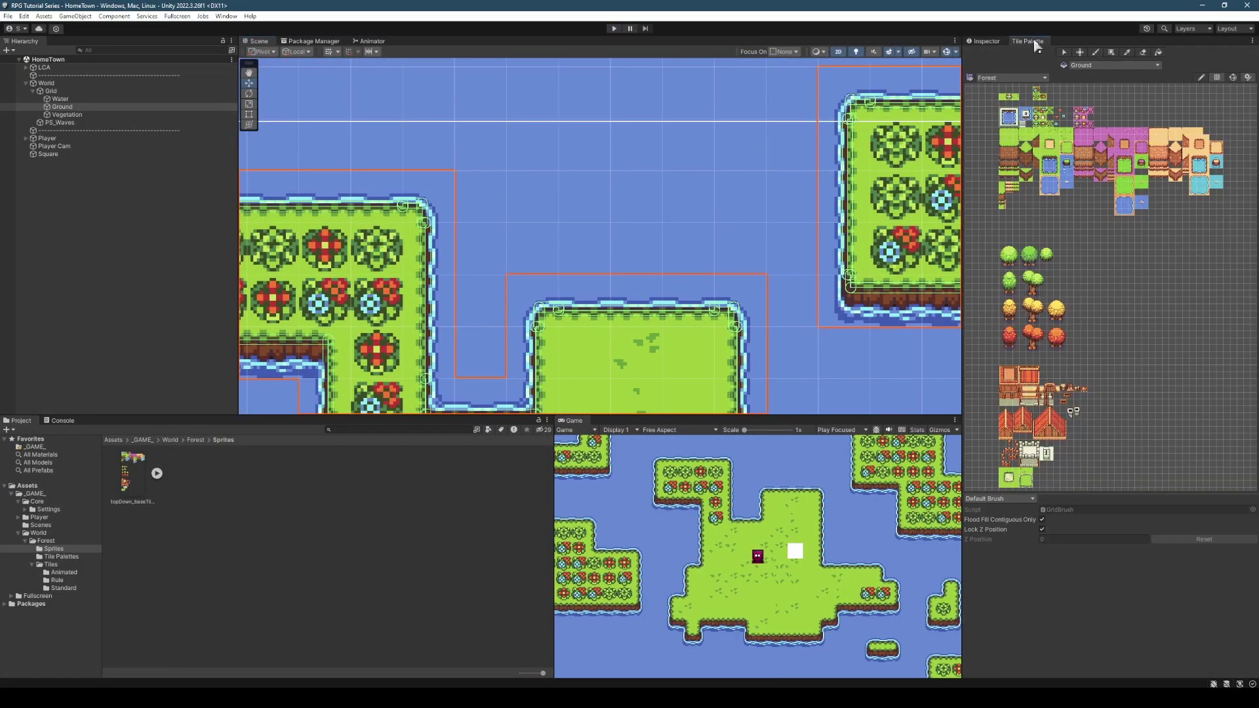
click(130, 107)
scroll(1055, 204, up, 5)
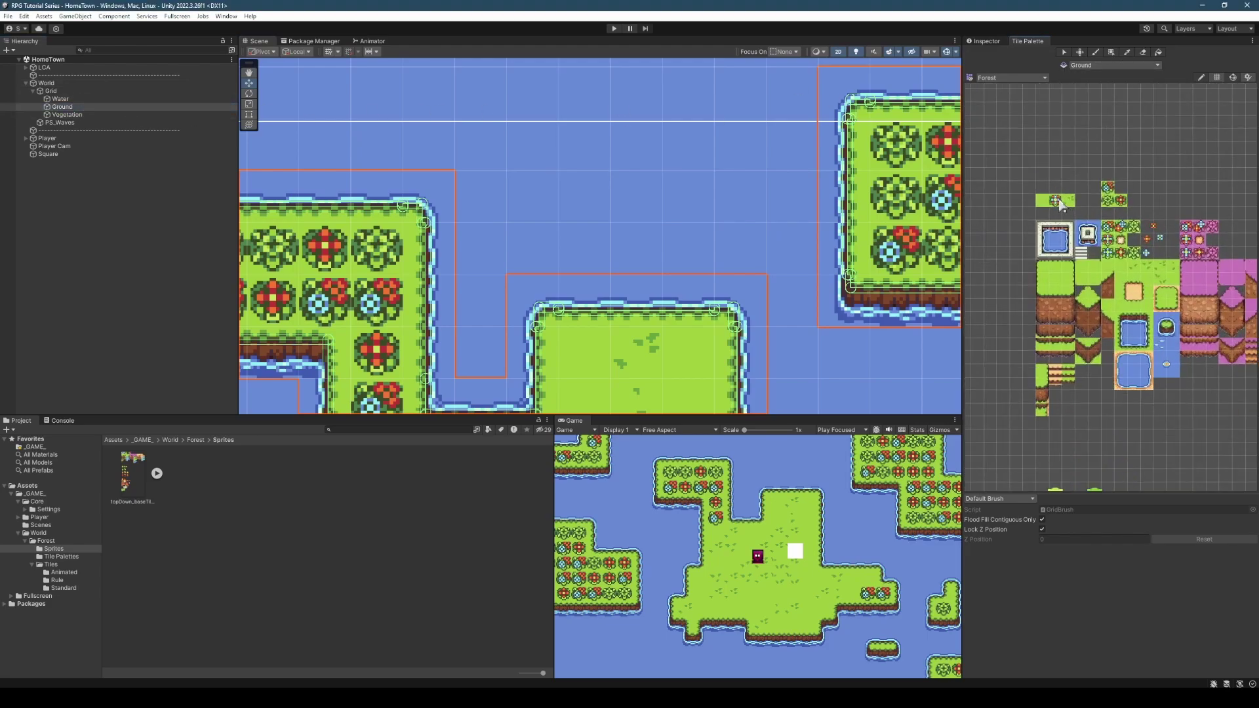
scroll(1043, 206, up, 2)
middle_drag(609, 294, 662, 278)
click(667, 231)
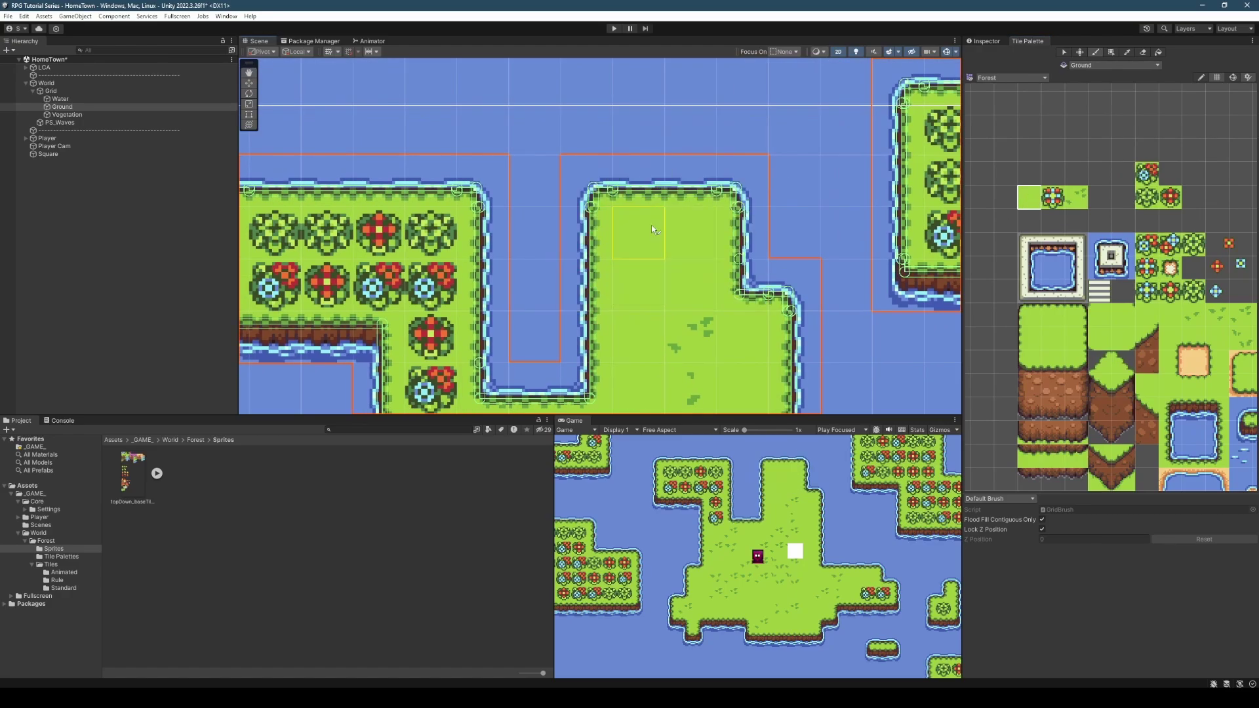
- Paint a grass land bridge from the northern peninsula to the northeast flower island and save the HomeTown scene
middle_drag(843, 168, 710, 247)
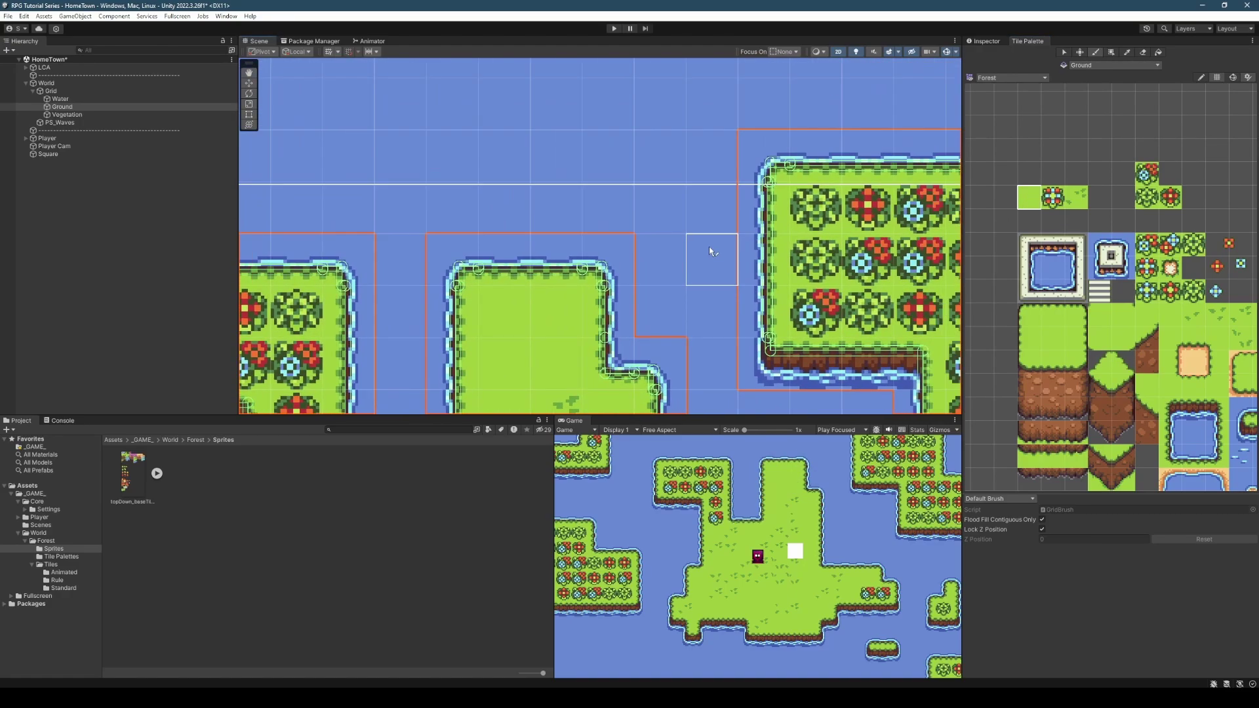
scroll(709, 248, down, 5)
click(726, 227)
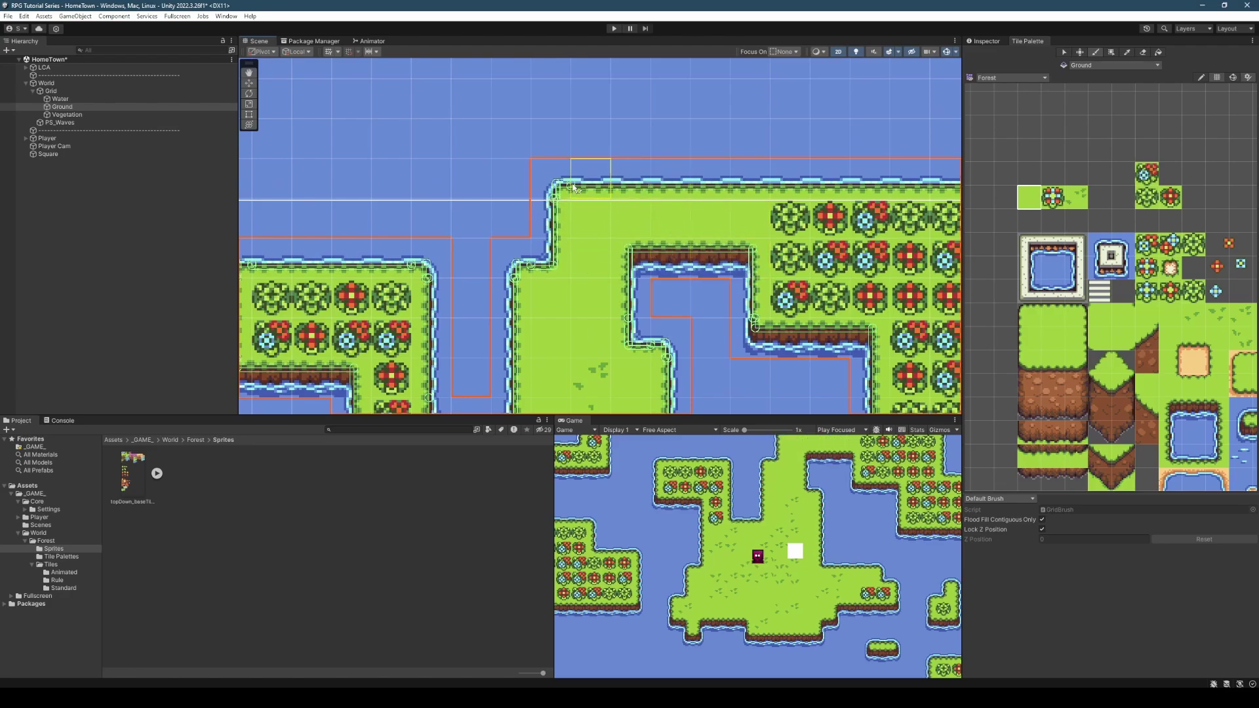
scroll(571, 204, down, 1)
middle_drag(630, 284, 632, 250)
scroll(617, 228, down, 1)
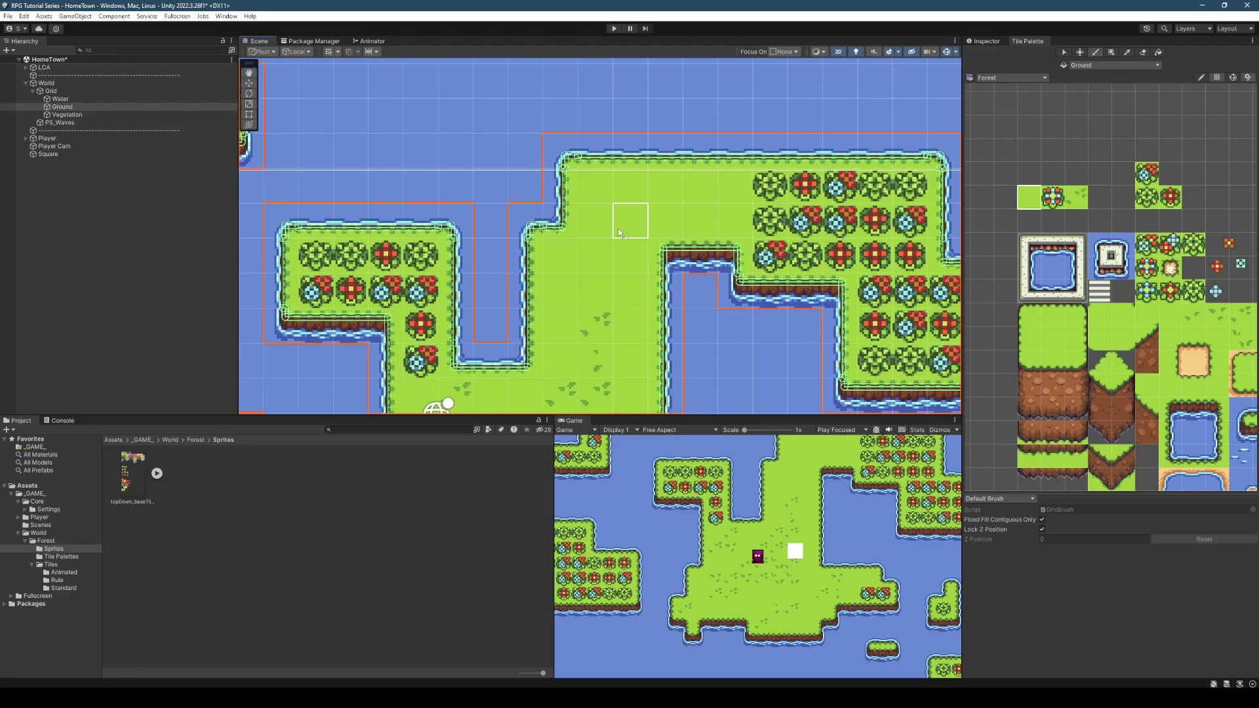
key(ctrl+s)
- Playtest the scene in fullscreen, pushing the white square north along the peninsula onto the newly painted ground
key(ctrl+p)
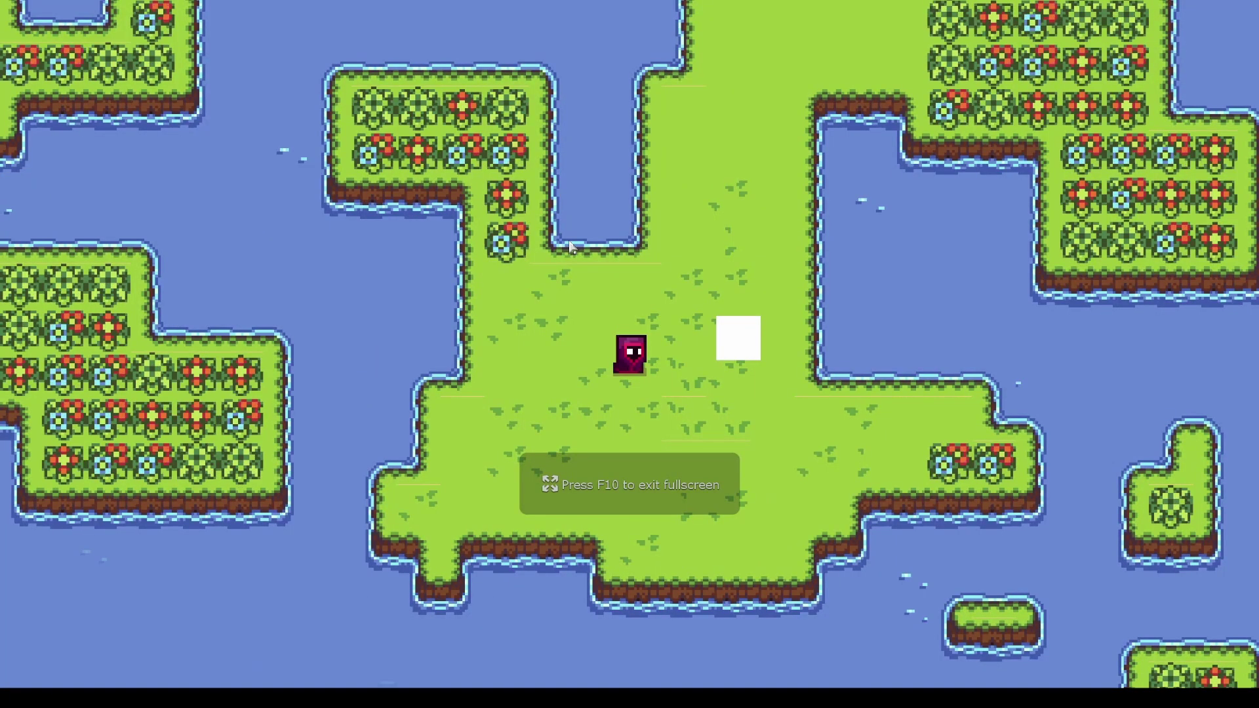
key(d)
key(s)
key(d)
key(w)
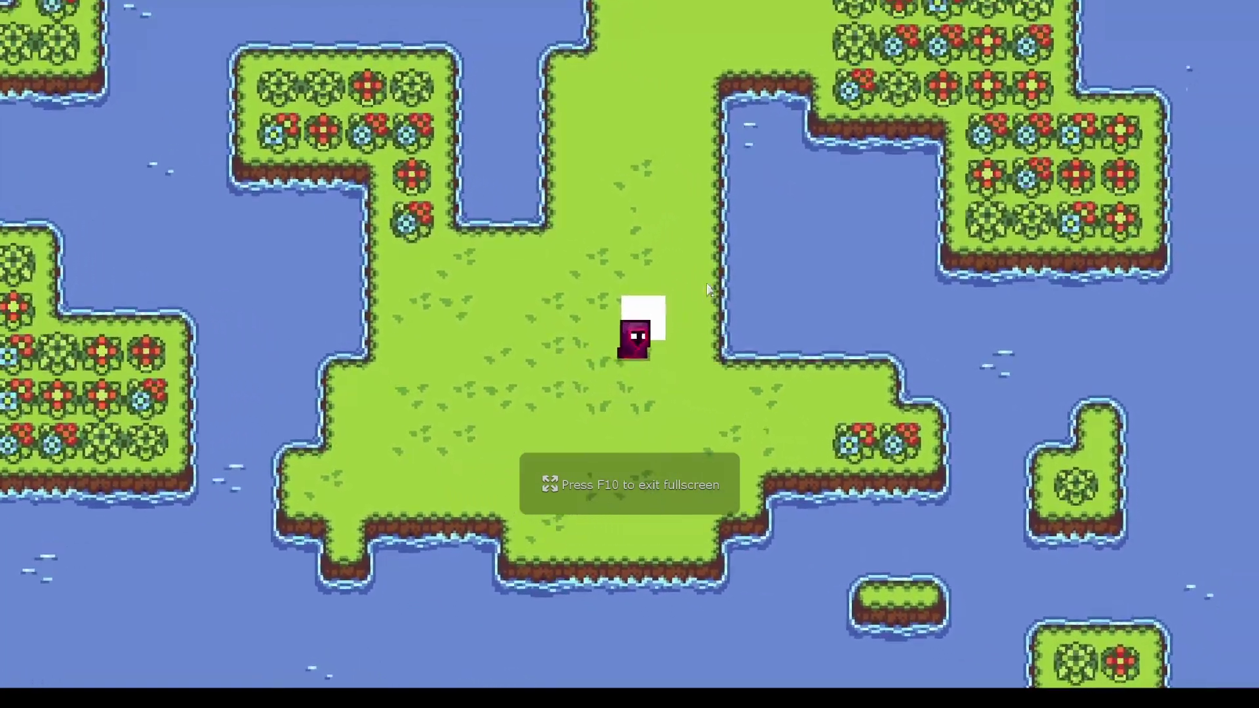
key(w)
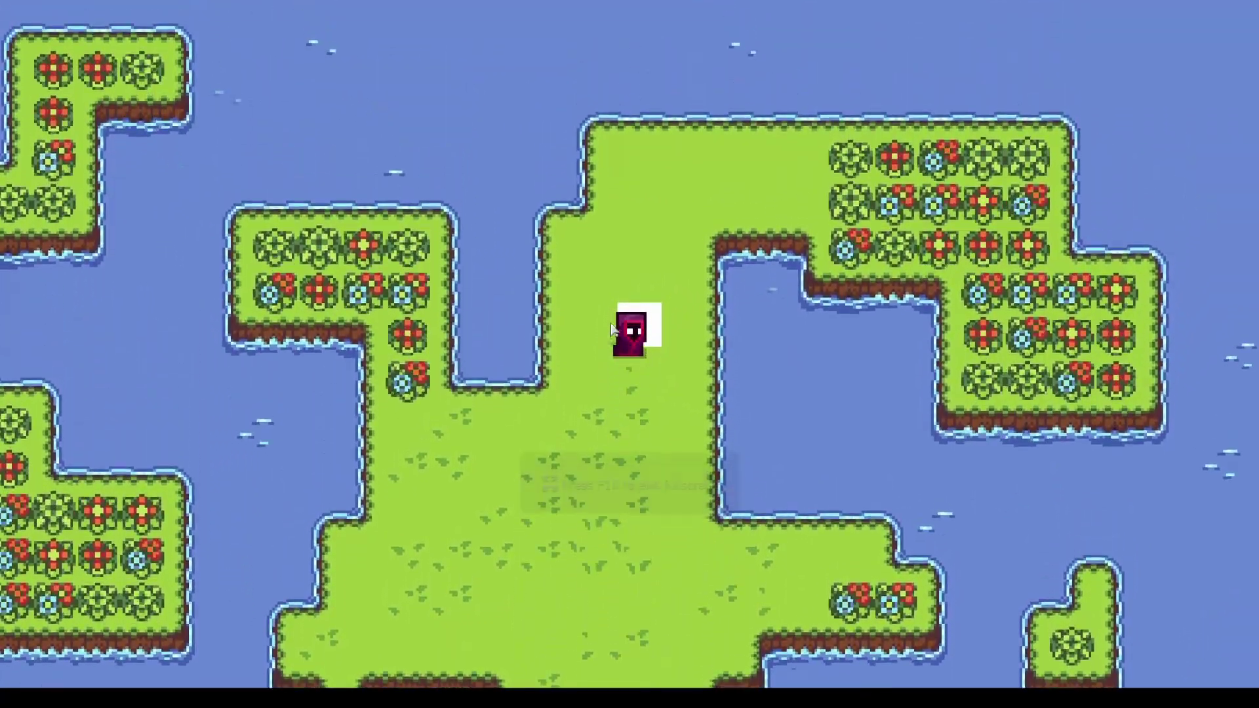
key(w)
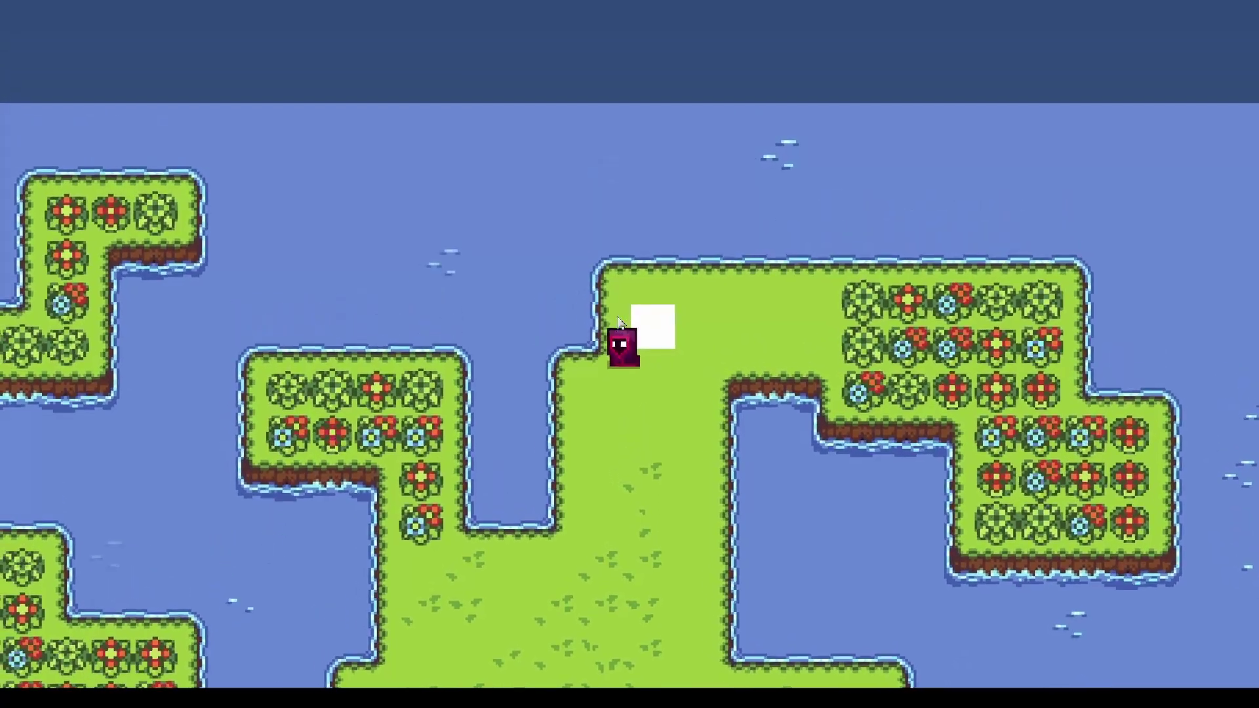
- Walk the player over the new land bridge to the northeast flower island and back to the white square
key(d)
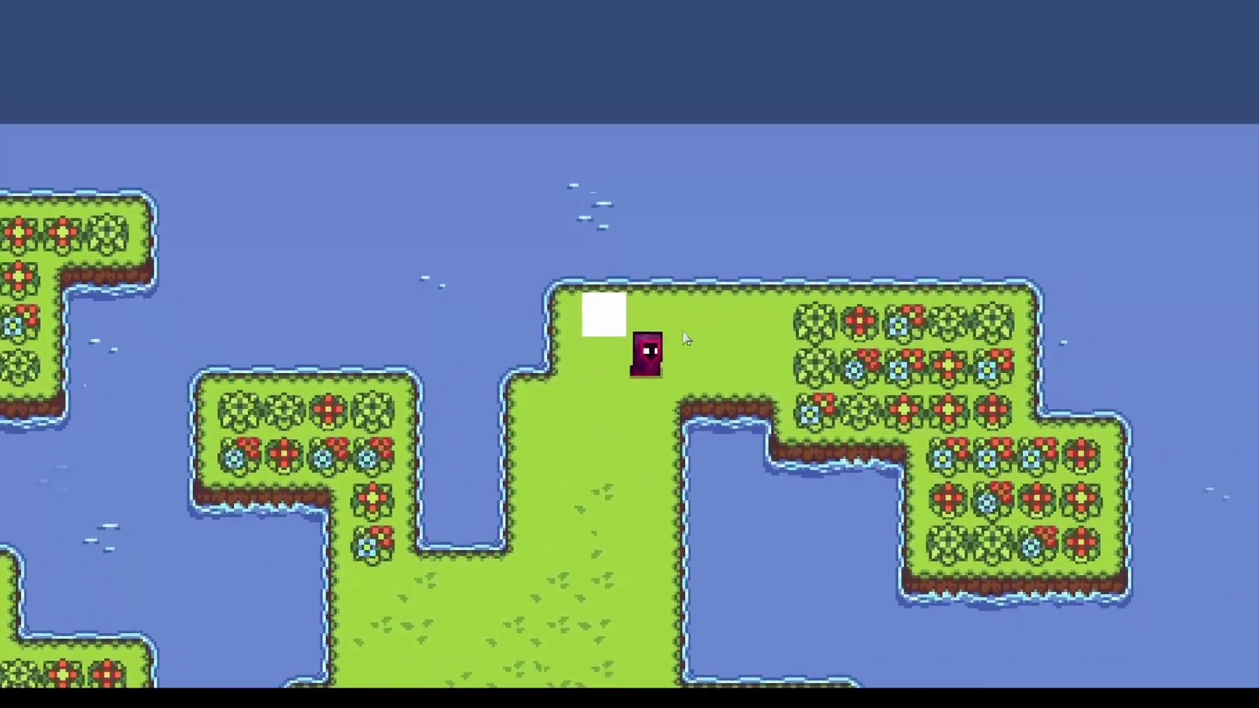
key(d)
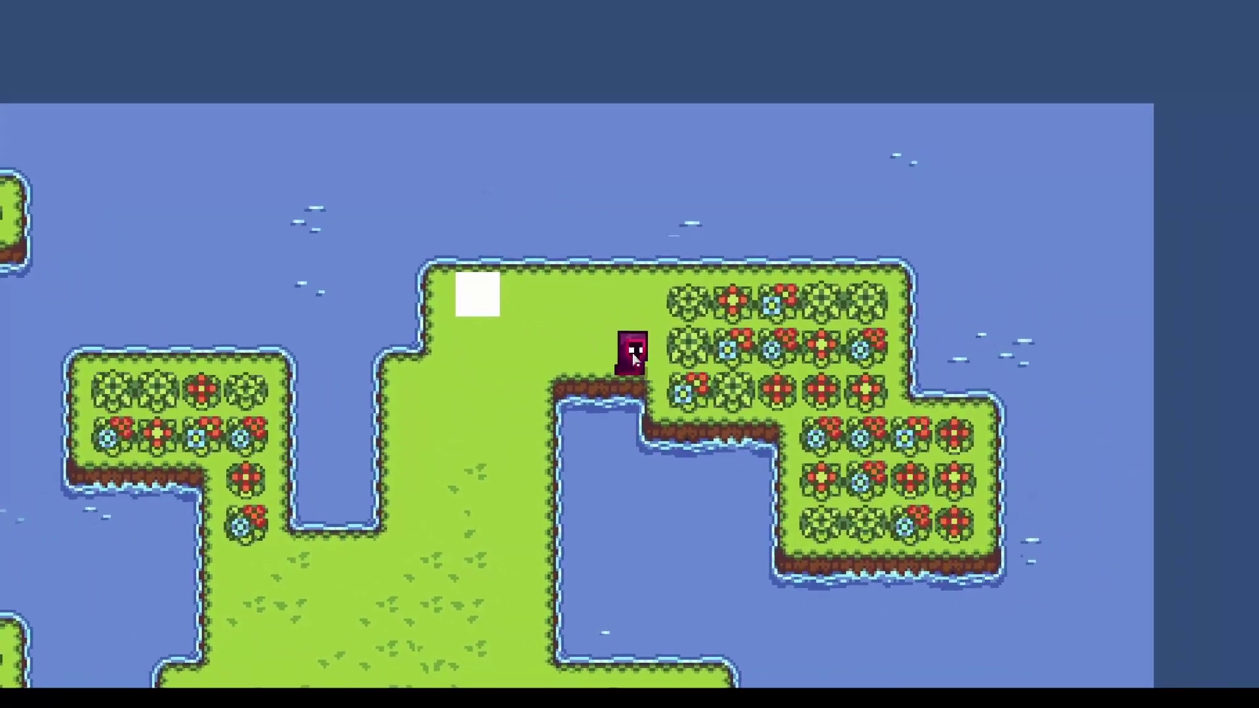
key(s)
key(w)
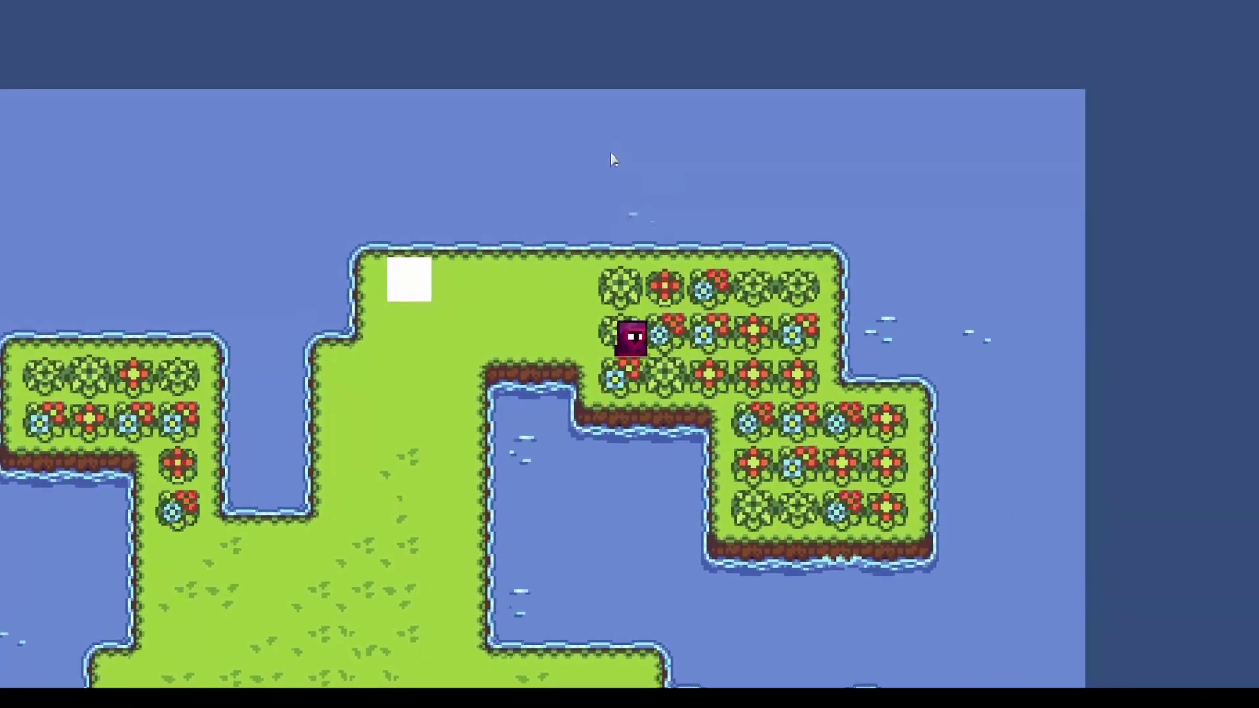
key(a)
key(s)
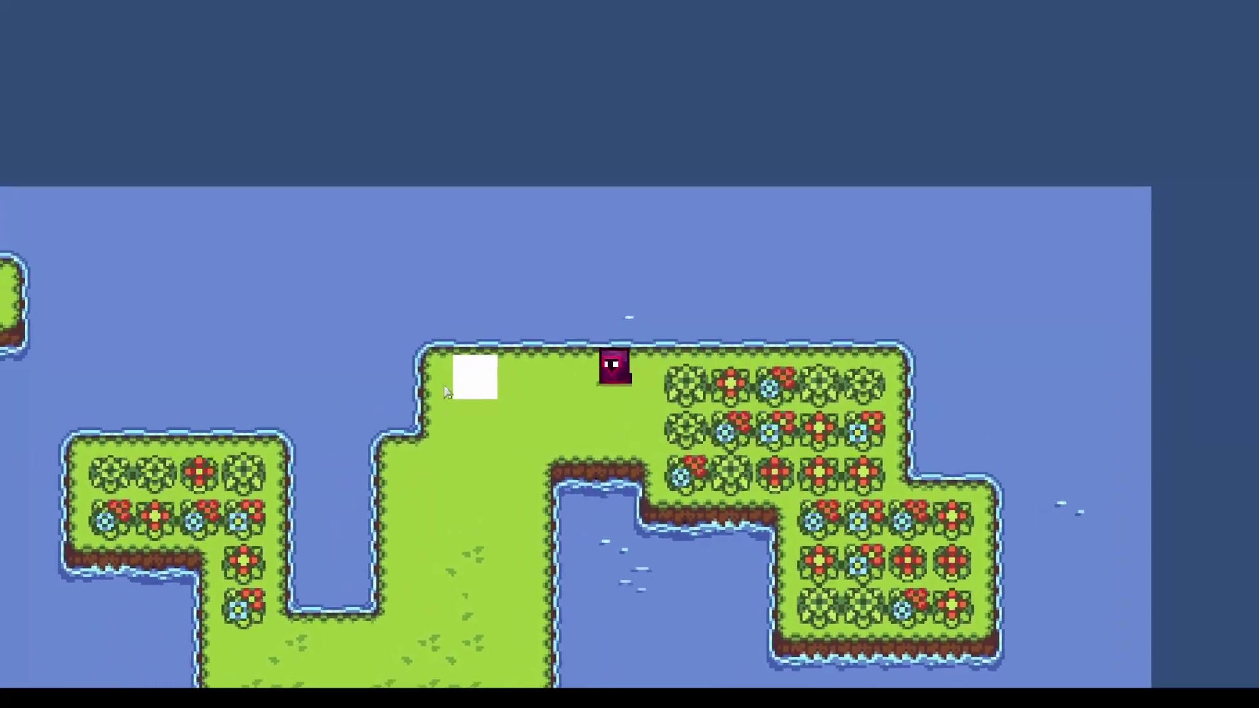
key(a)
key(w)
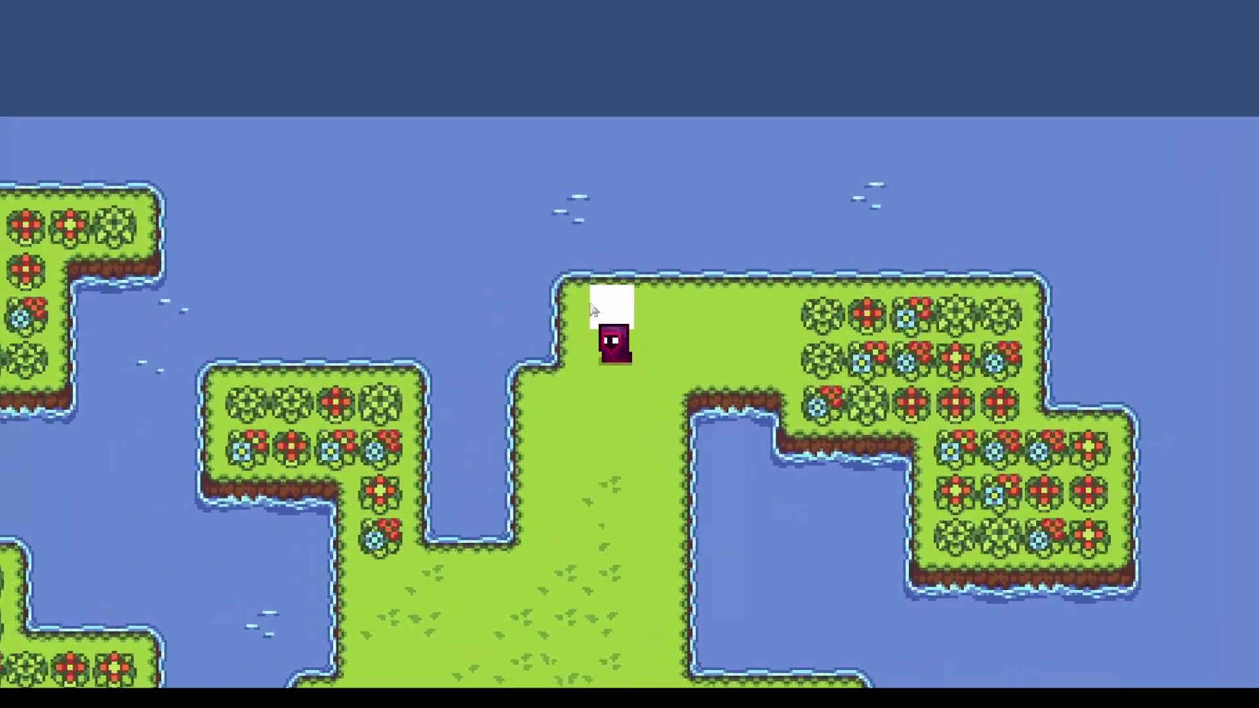
- Walk the player south to the middle of the main island and leave the fullscreen game view
key(d)
key(s)
key(s)
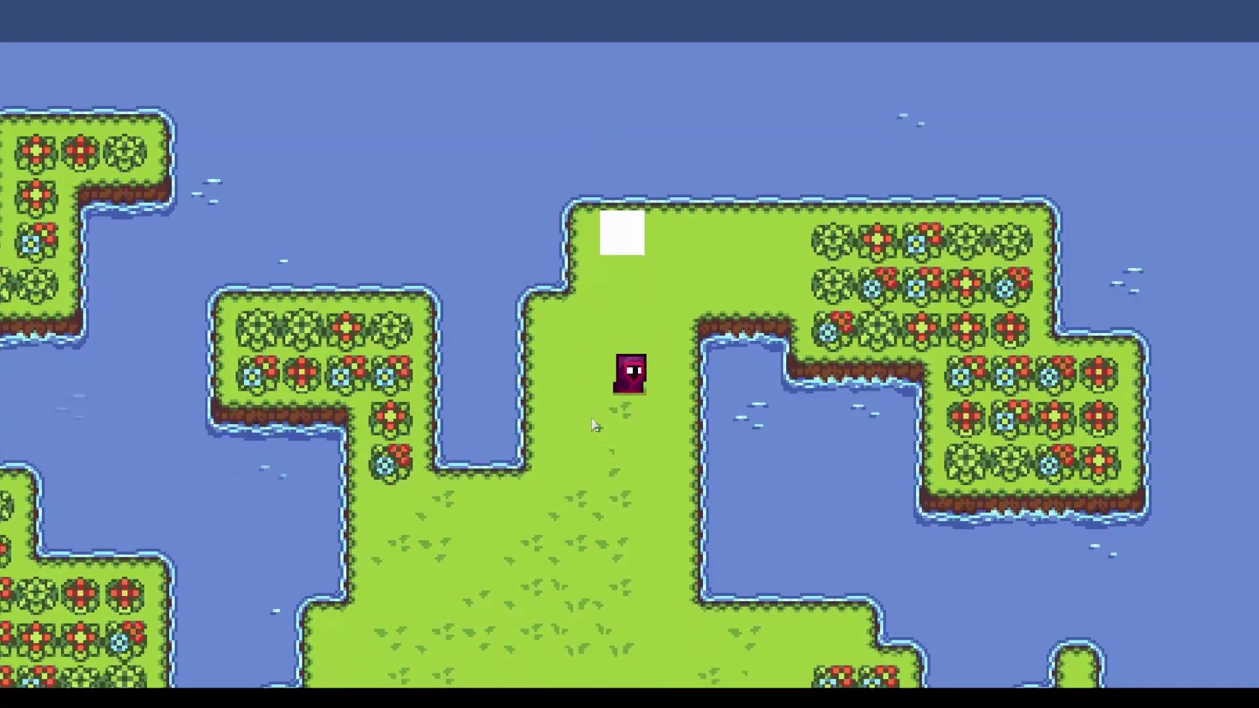
key(a)
key(s)
key(a)
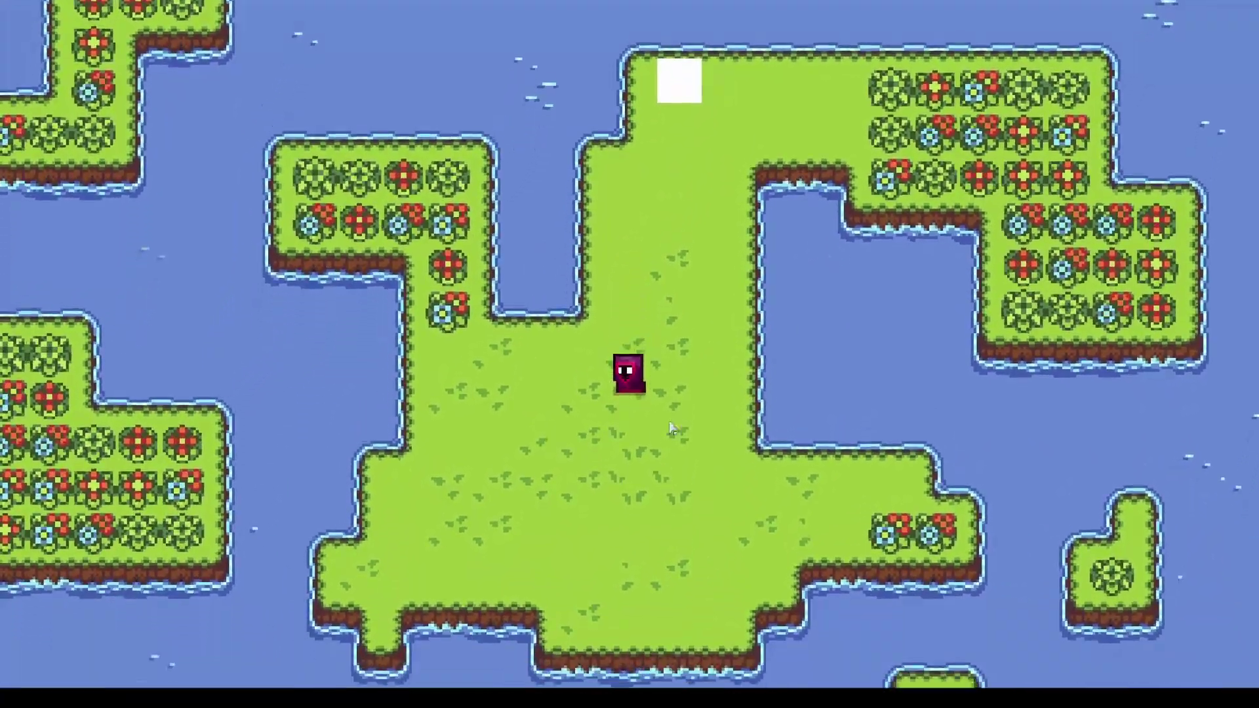
key(d)
key(a)
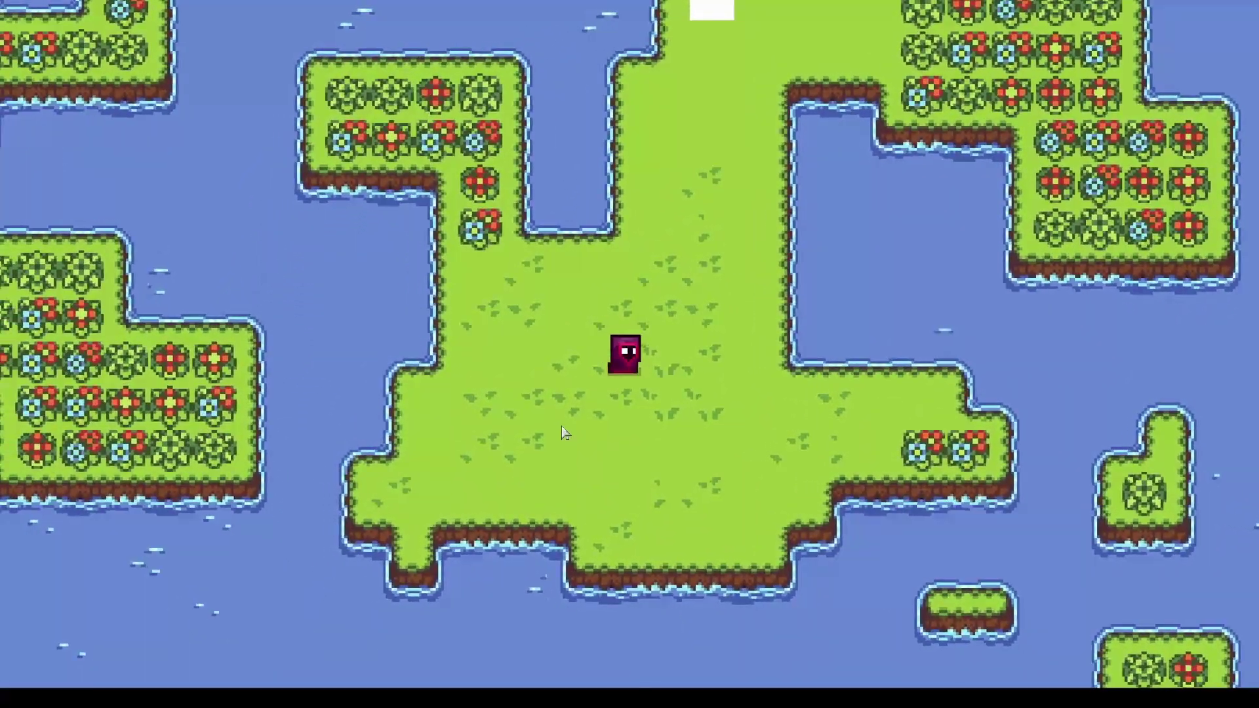
key(d)
key(F10)
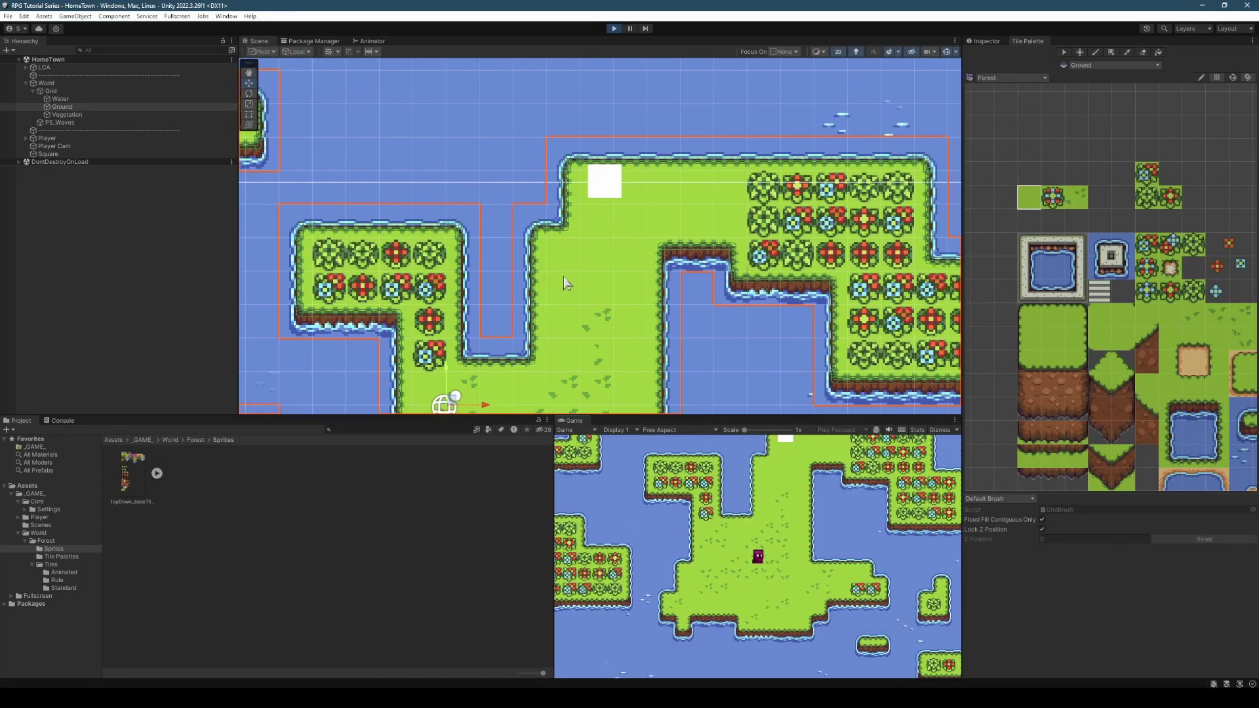
middle_drag(573, 353, 602, 233)
scroll(577, 301, down, 3)
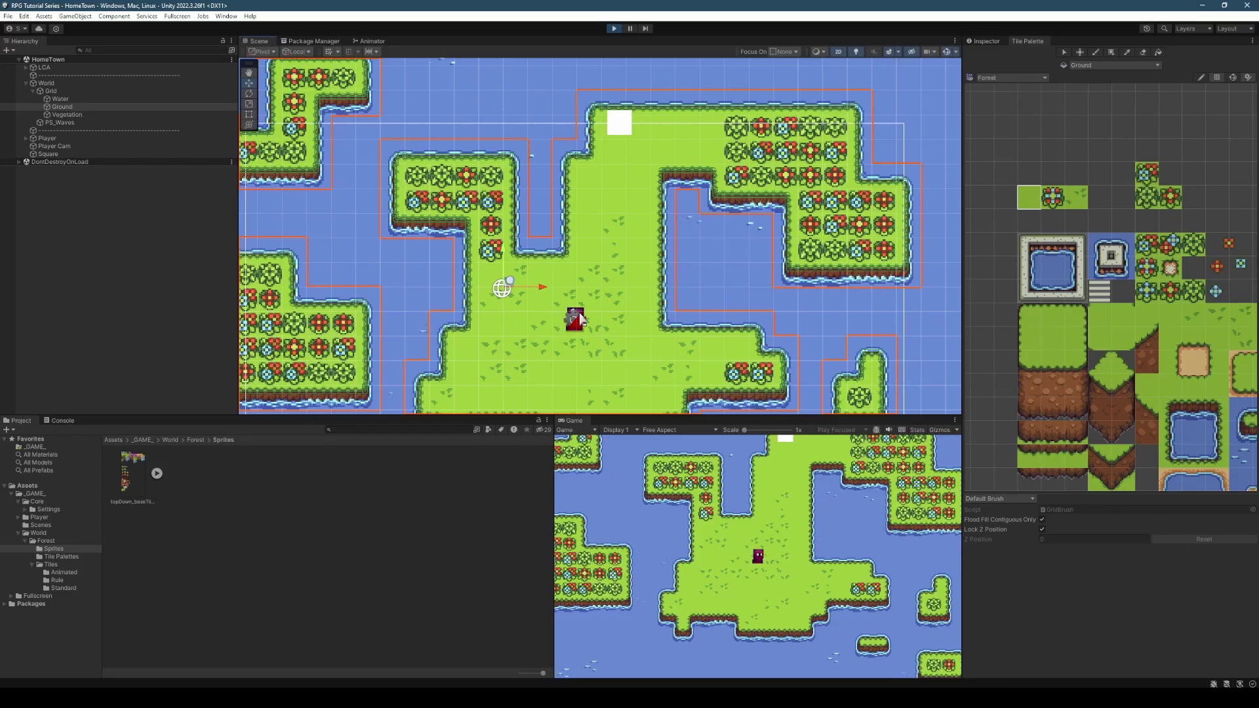
middle_drag(592, 337, 634, 293)
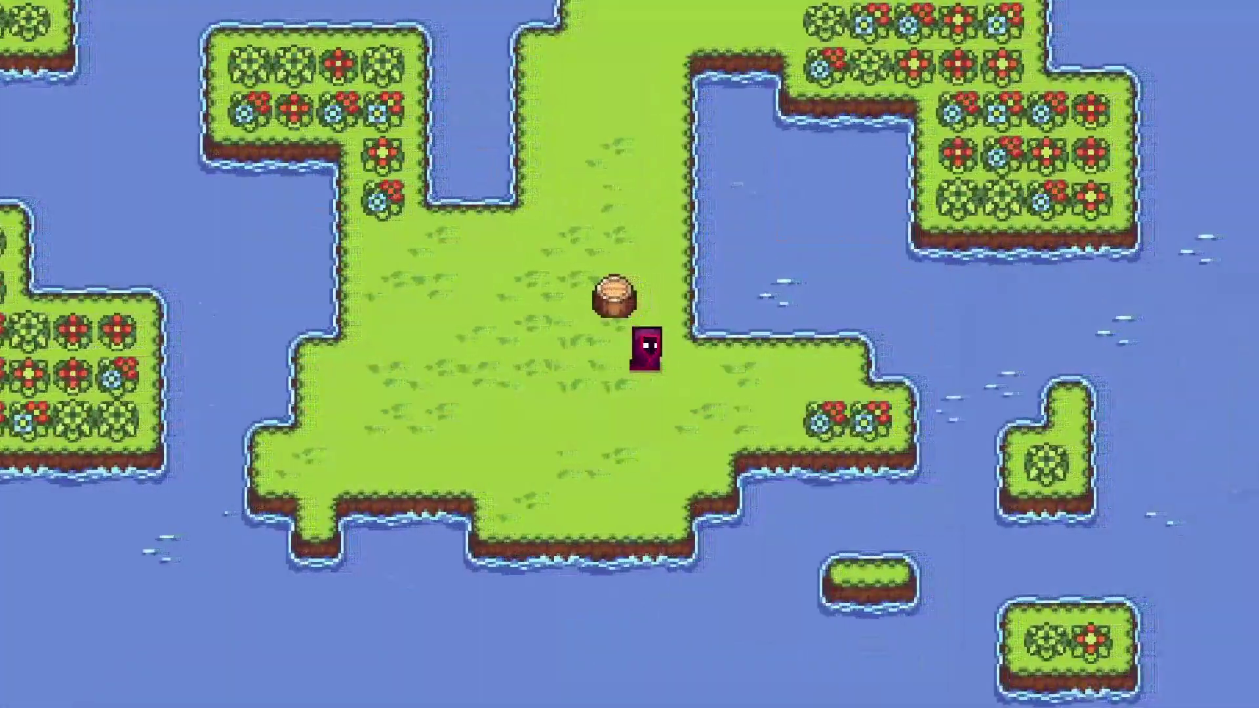
- Playtest pushing the tree stump up the main island's northern peninsula and walk the player around it
key(w)
key(a)
key(d)
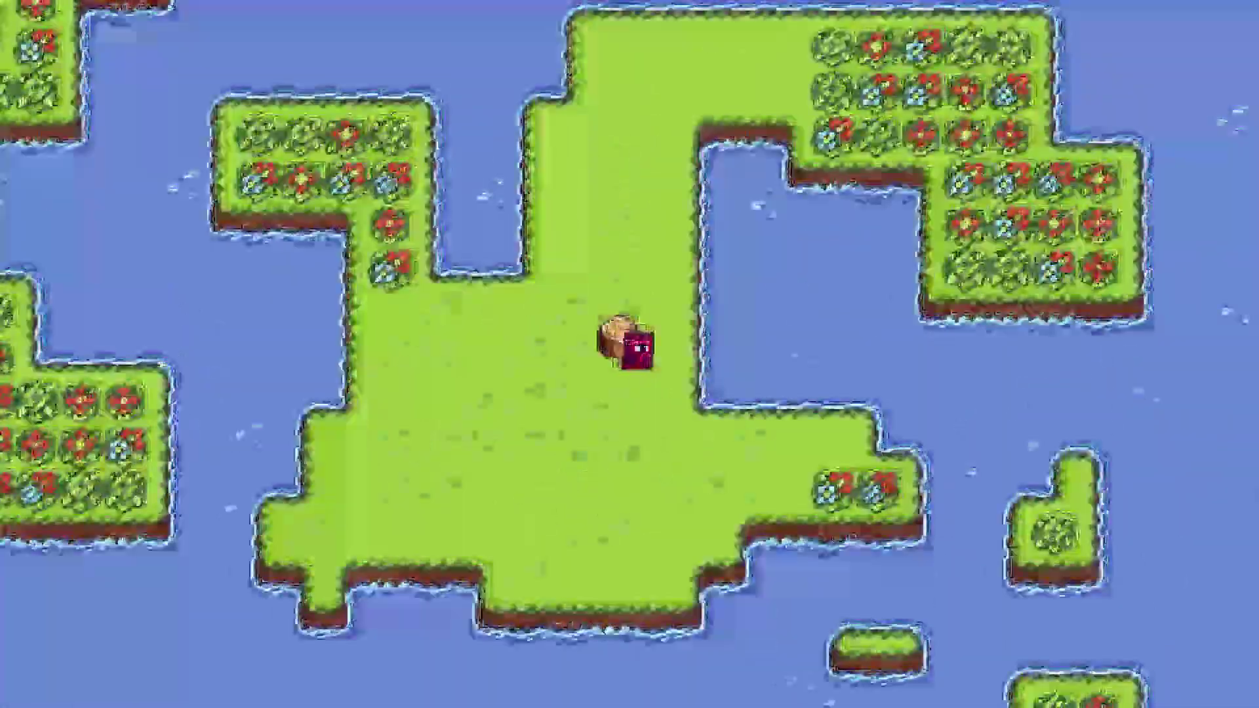
key(w)
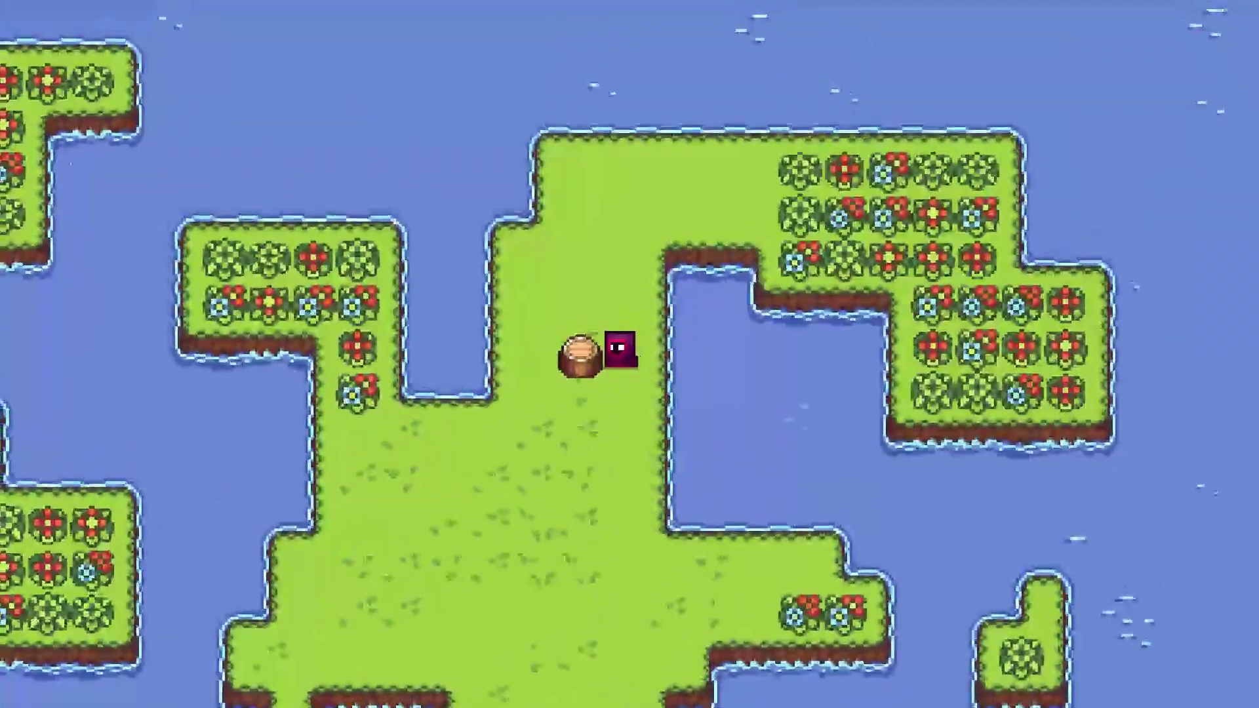
key(w)
key(a)
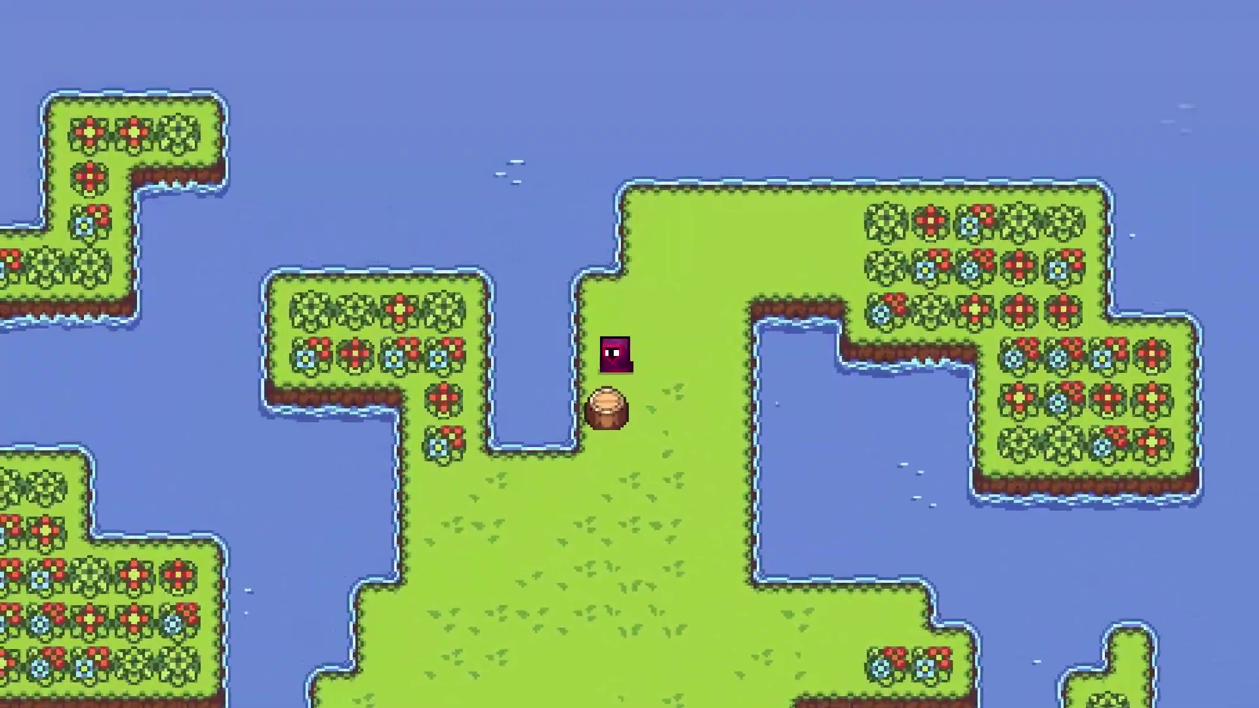
- Walk the player away from the stump, north and over the land bridge to the northeast flower island
key(d)
key(w)
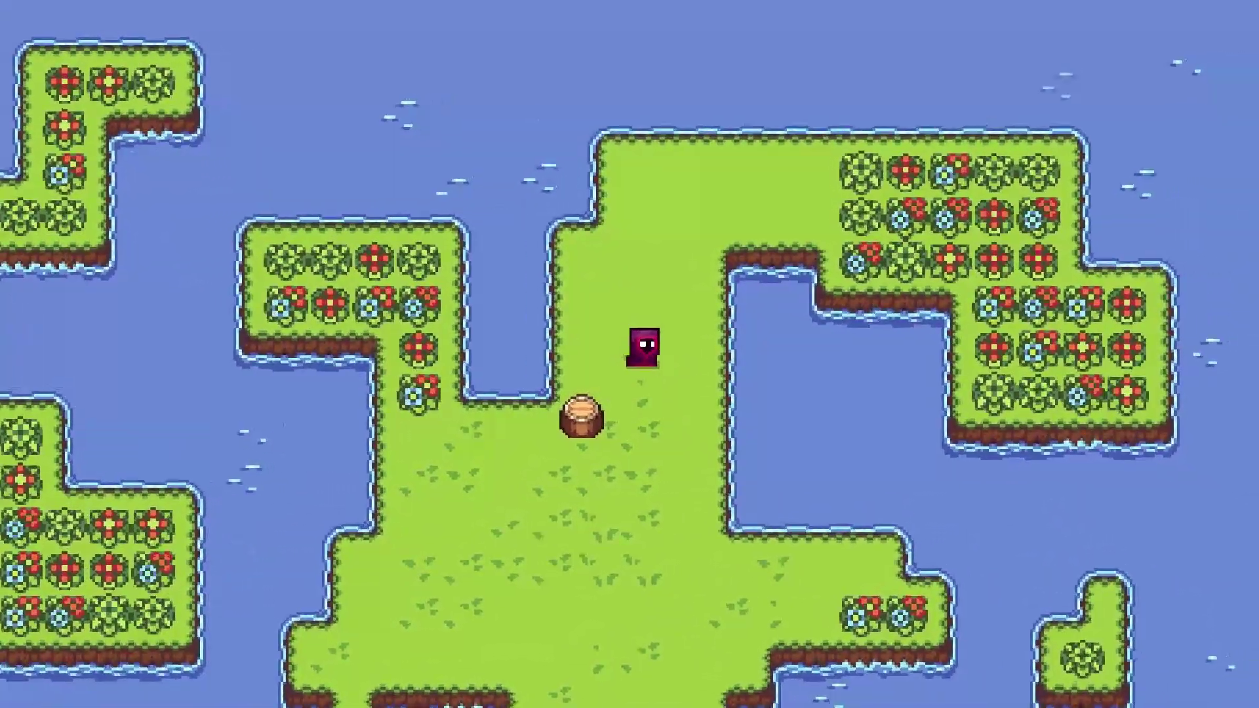
key(w)
key(d)
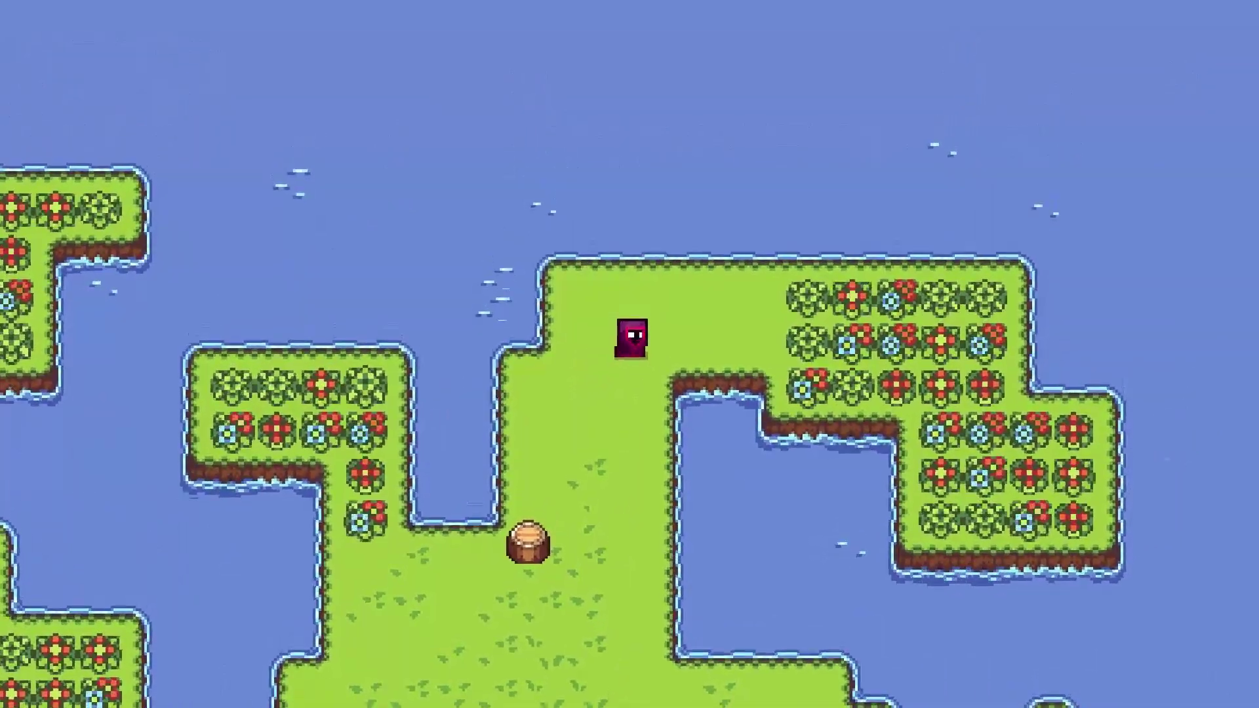
key(d)
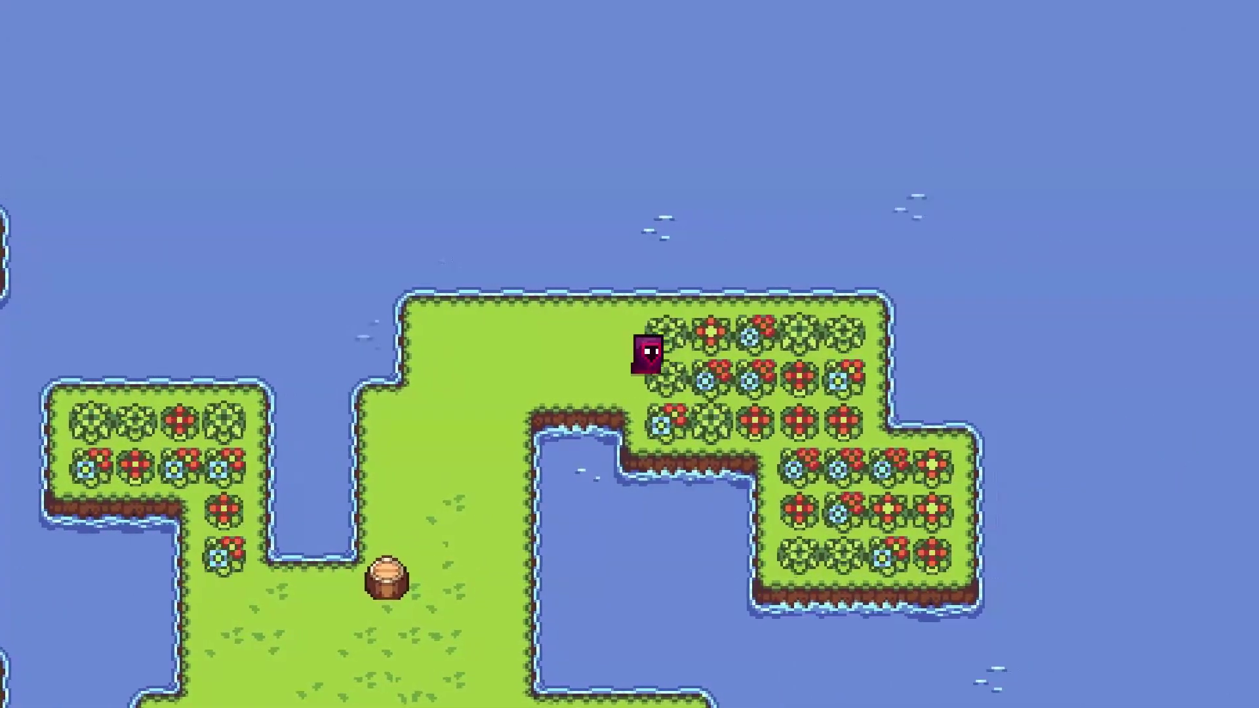